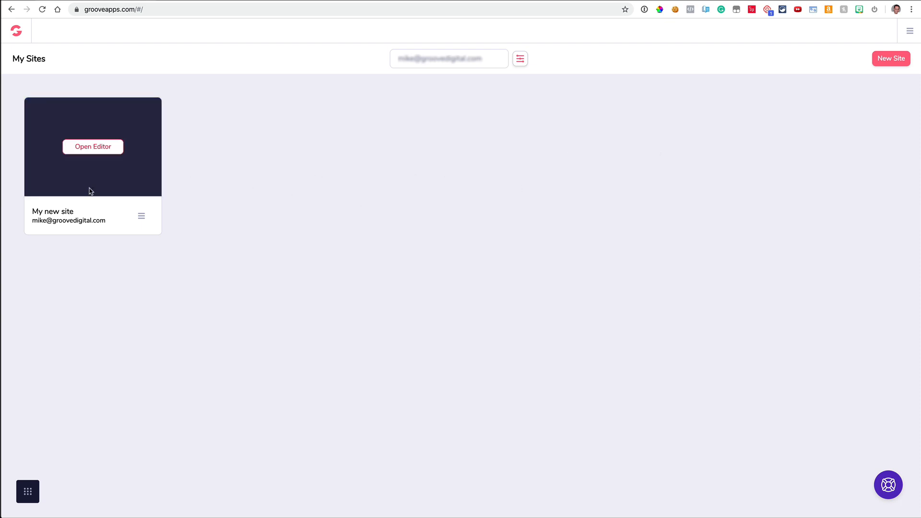
Step: Look over the list of Groove apps available for switching and the account menu options on the My Sites page
click(31, 496)
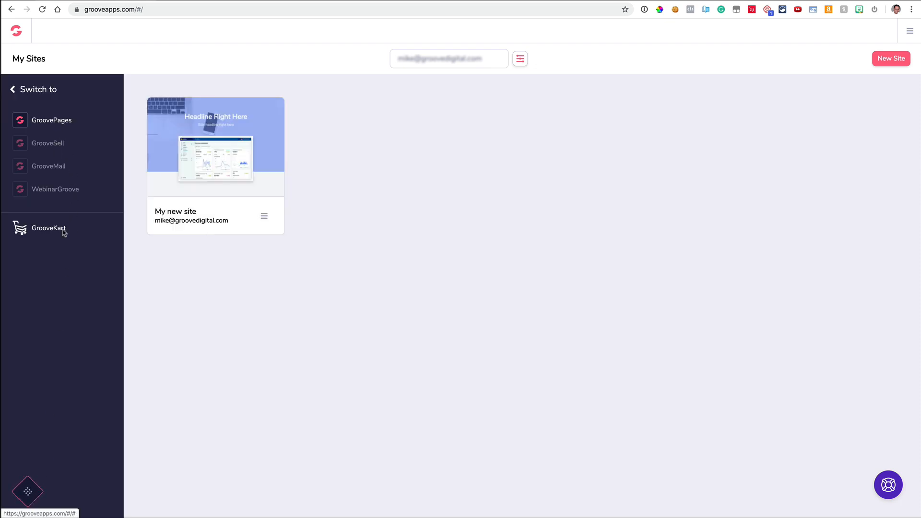
click(28, 491)
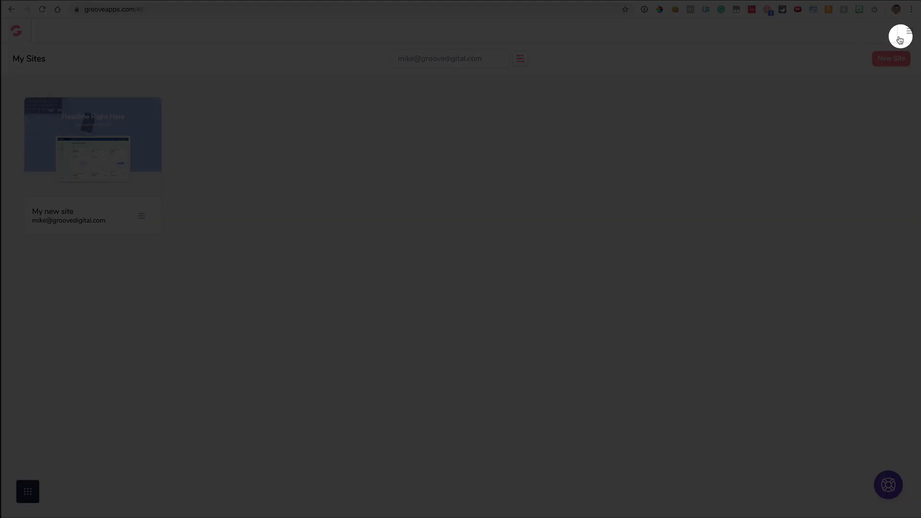
click(899, 39)
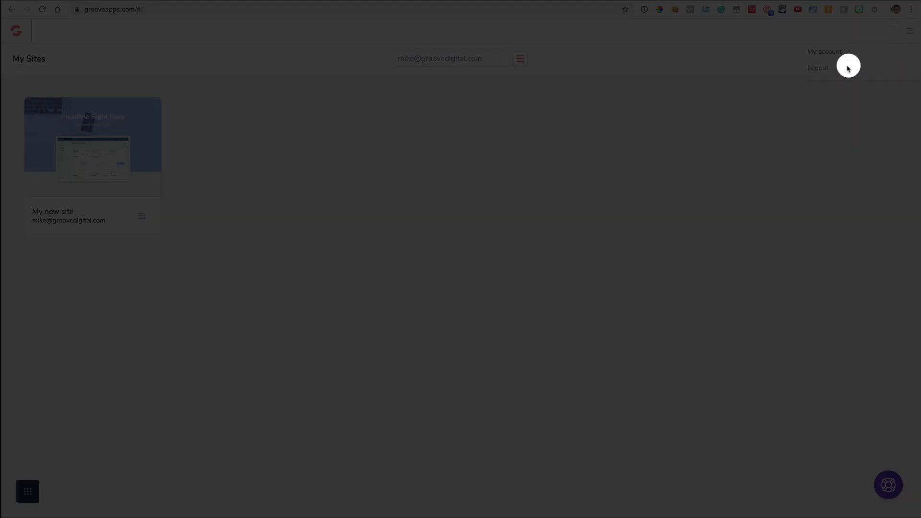
click(909, 32)
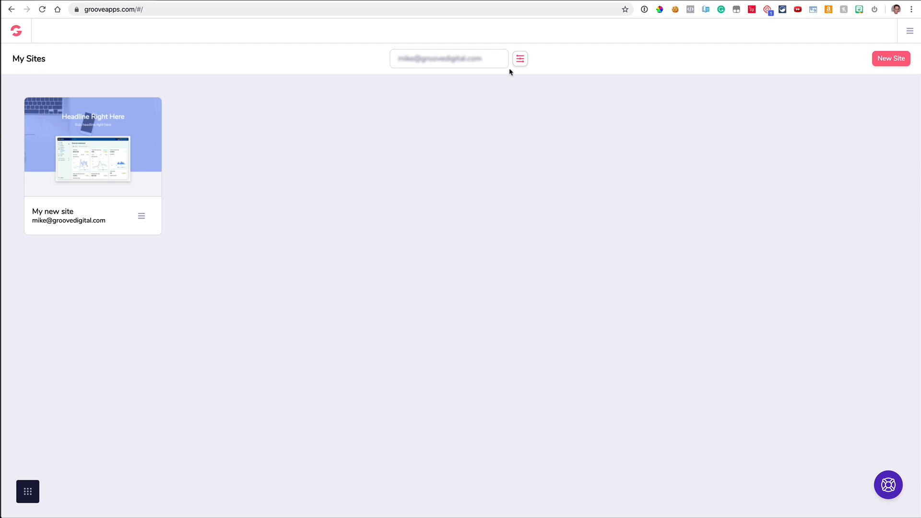
Step: Review the sort options and date ranges in the site filters, leaving them unset
click(520, 60)
click(813, 139)
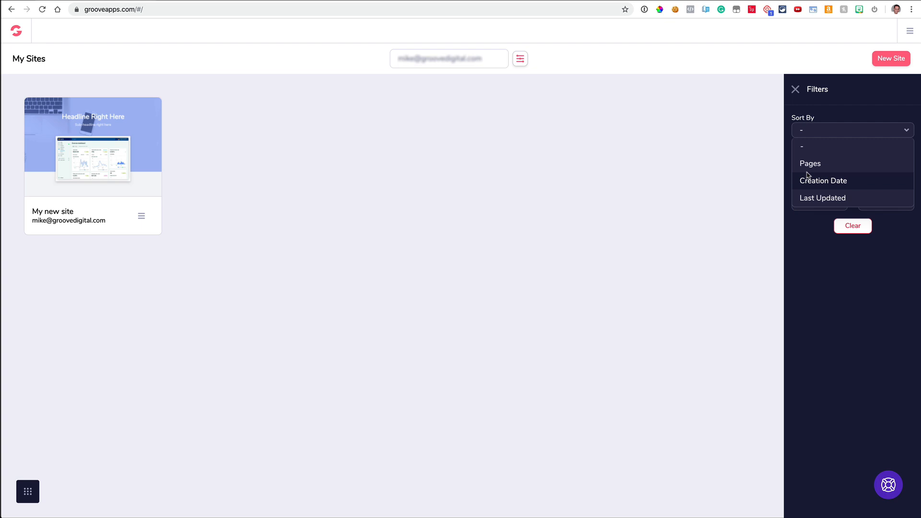
click(808, 132)
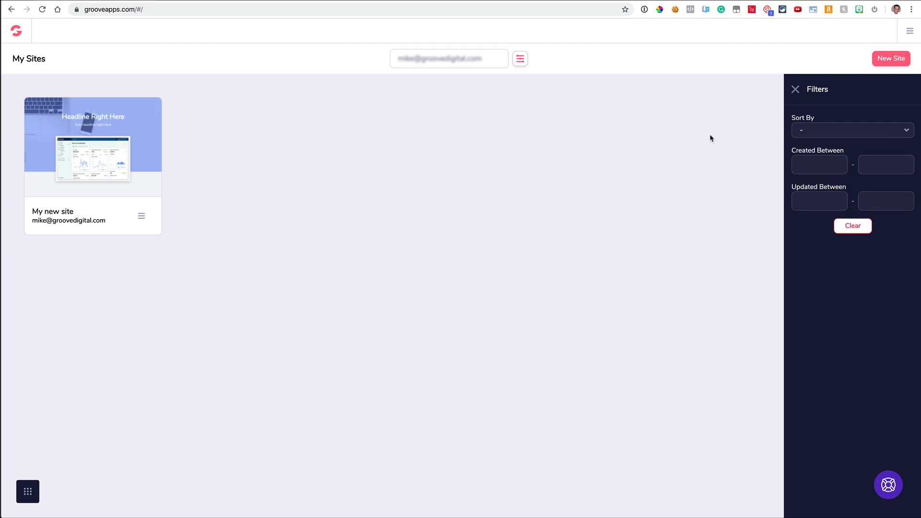
mouse_move(456, 67)
click(796, 89)
Step: Start a new site from scratch with the Blank Template
click(892, 58)
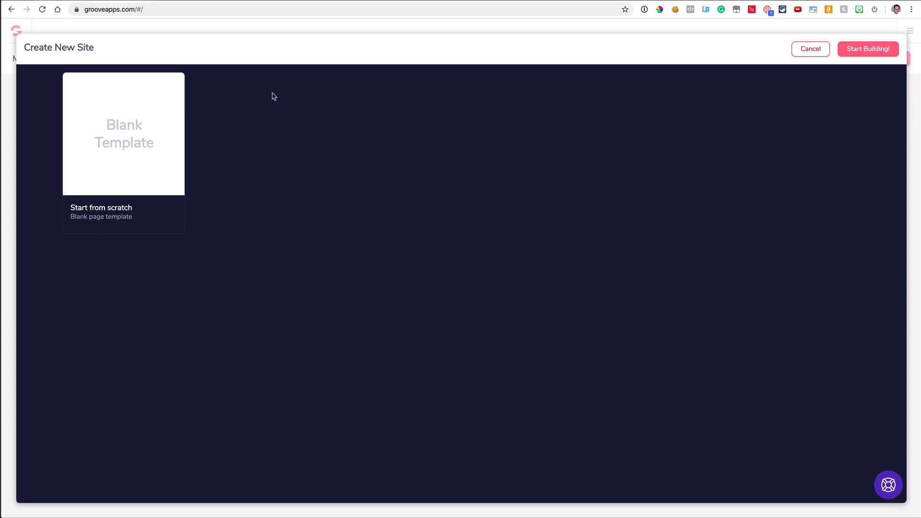
click(158, 140)
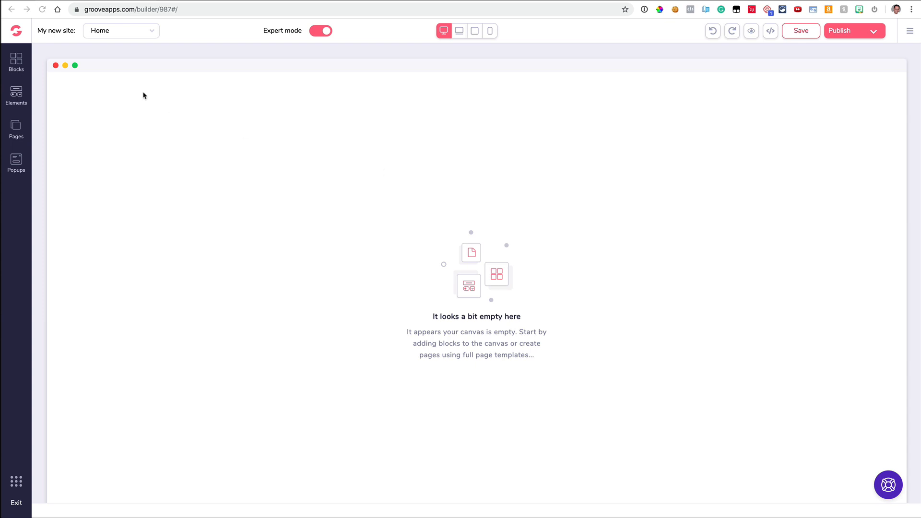
Step: Check the site's page list and compare the builder with Expert mode off and on
click(135, 37)
click(134, 46)
click(321, 32)
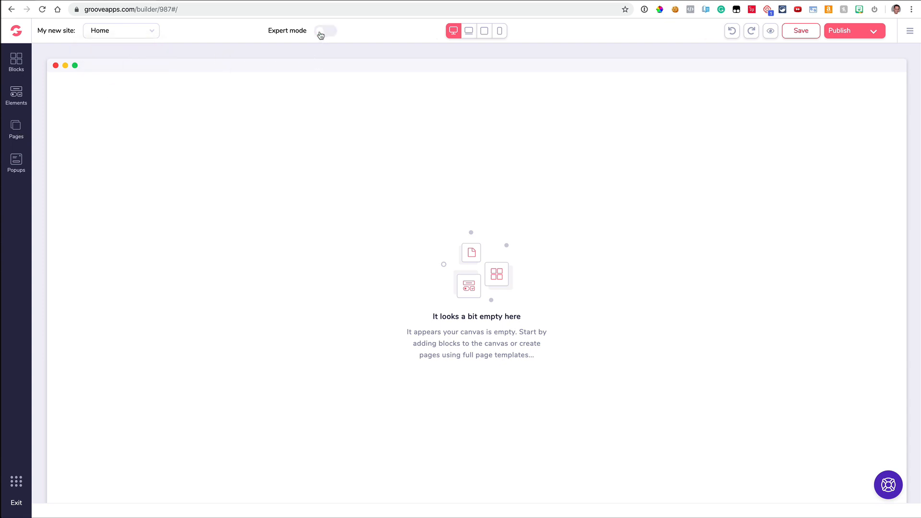
click(330, 34)
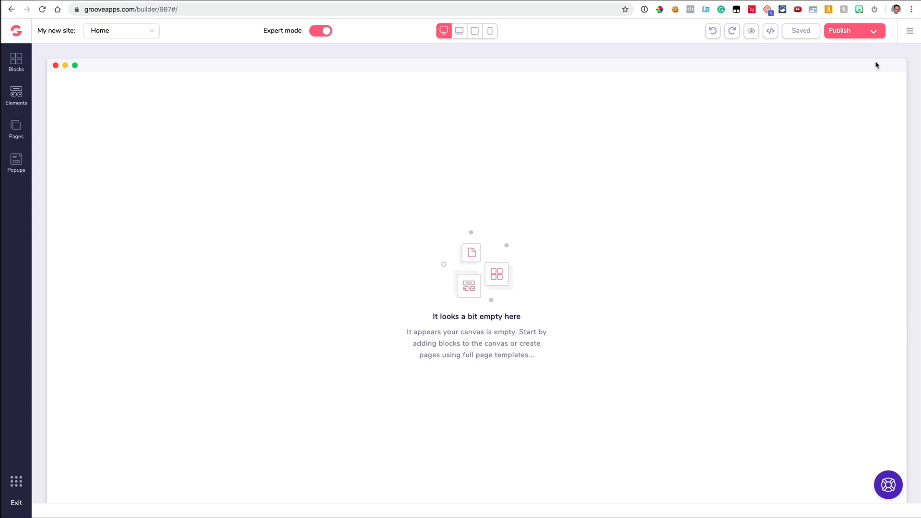
Step: Set the business or website name in the site settings to "My Demo Site"
click(907, 35)
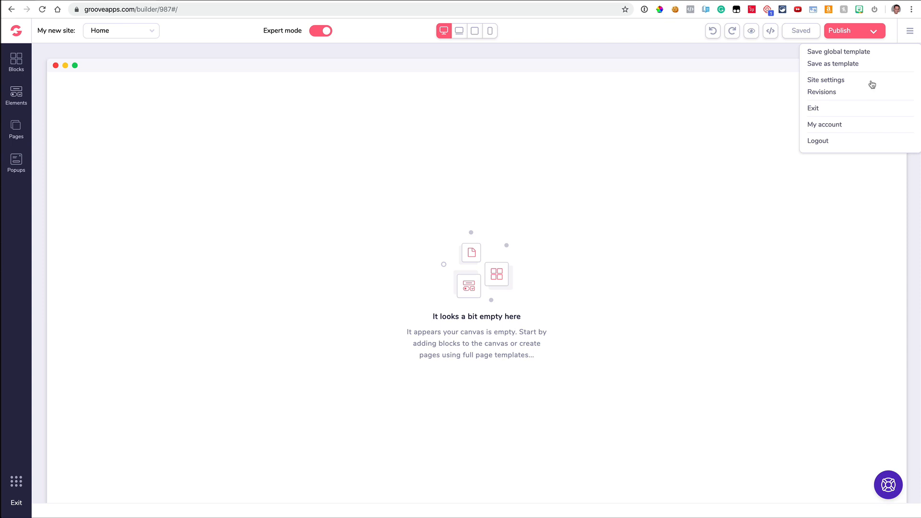
click(835, 83)
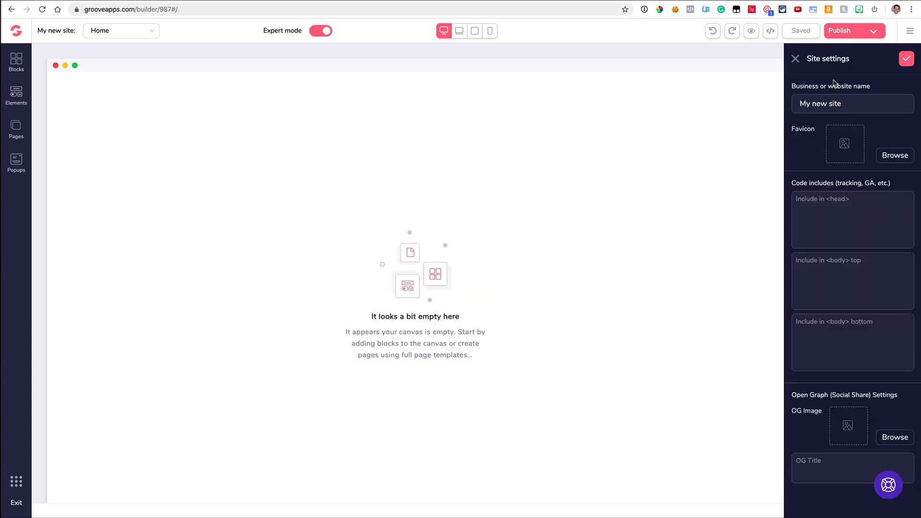
triple_click(818, 103)
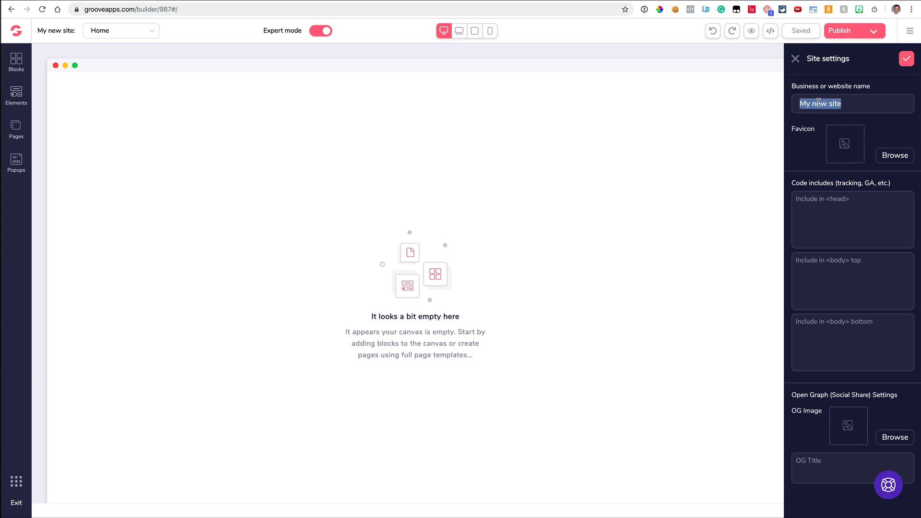
text(My Demo Site)
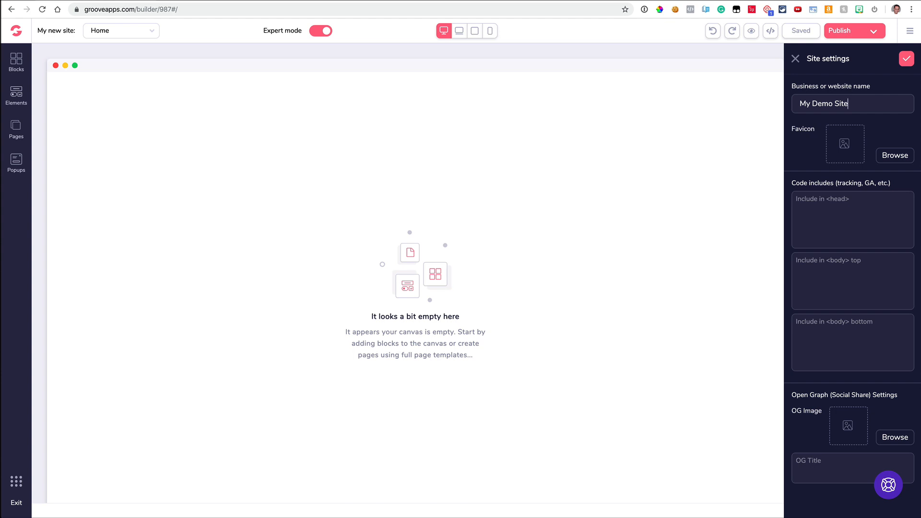
Step: Look over the code include fields for the head, body top and body bottom in the site settings
mouse_move(513, 1)
click(812, 201)
click(820, 262)
click(825, 332)
click(190, 0)
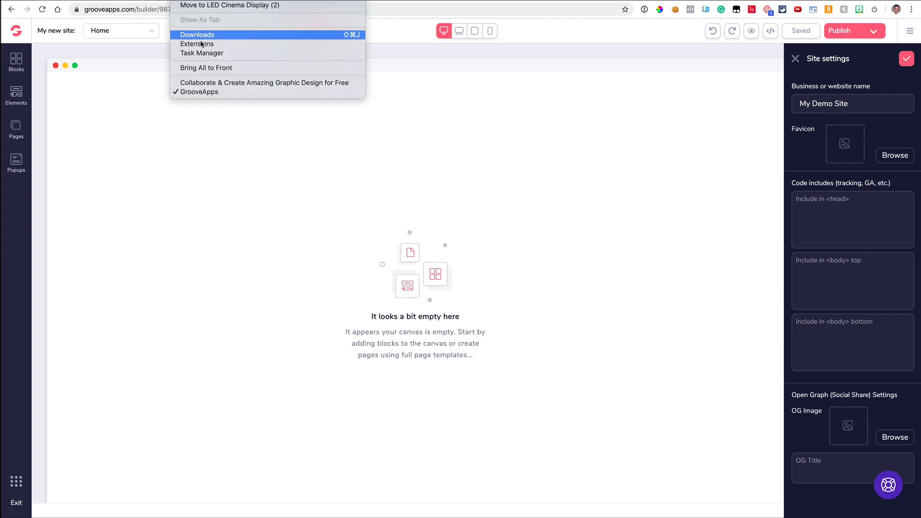
click(205, 83)
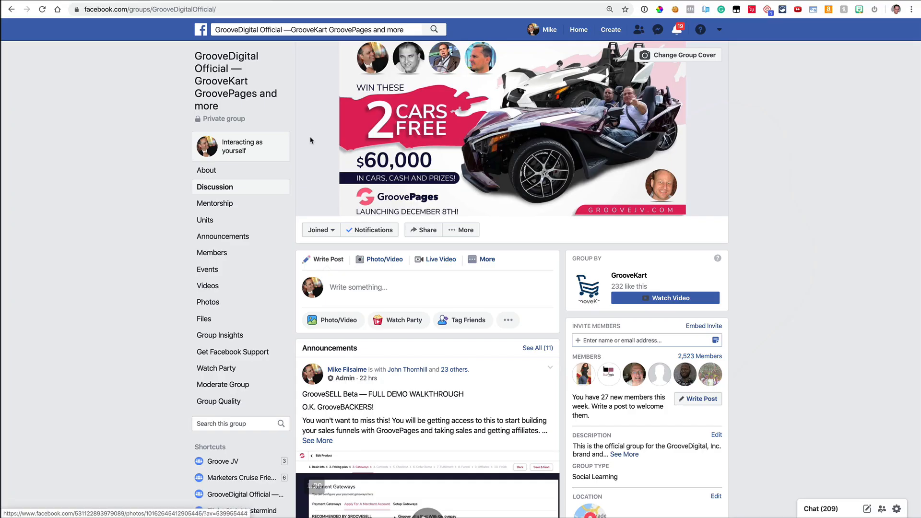
scroll(360, 139, down, 3)
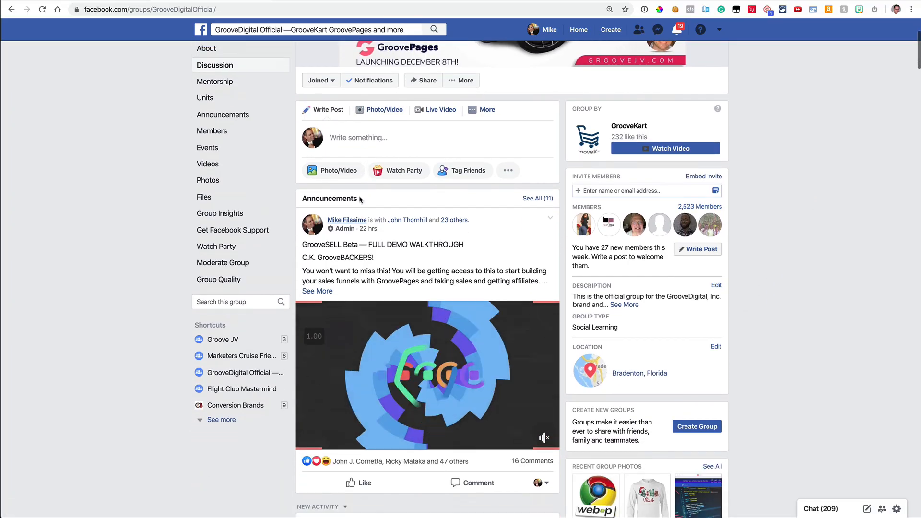
click(362, 138)
text(https://www.canva.com/)
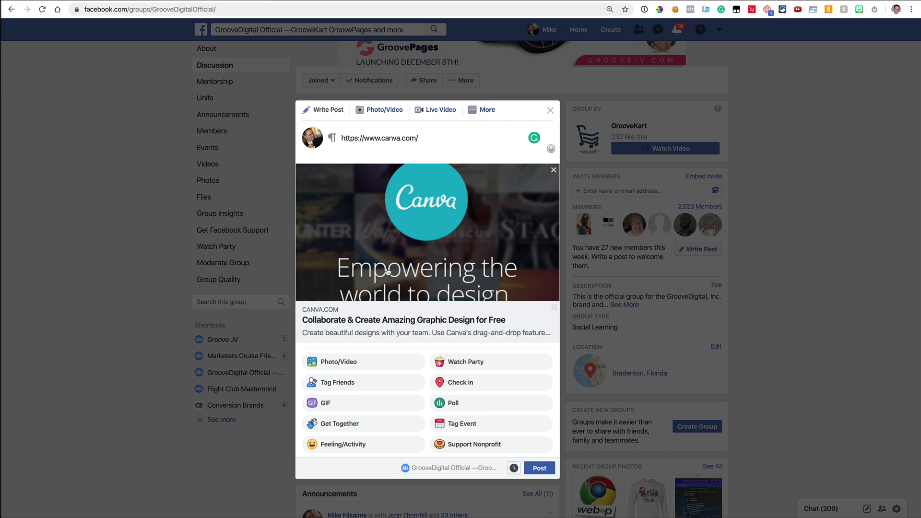
Step: Examine the image, title and description in the Canva link preview and close the draft without posting it
scroll(443, 261, down, 1)
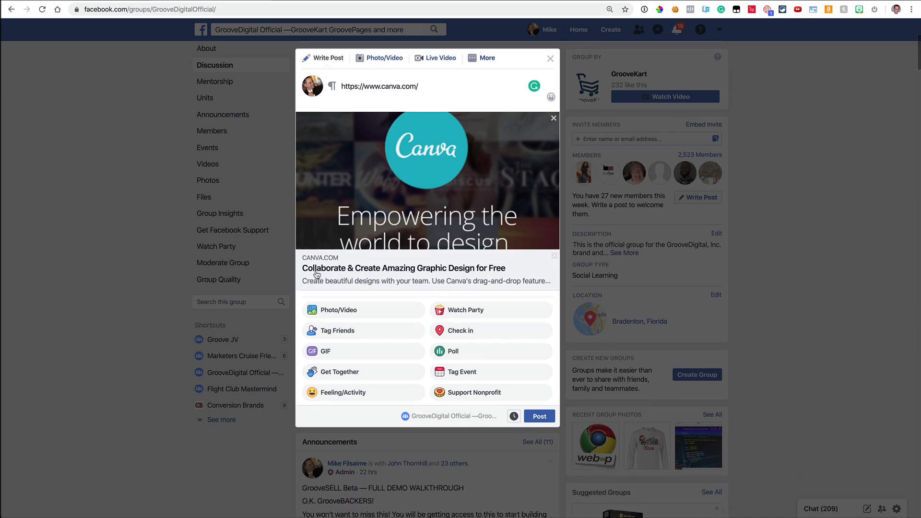
drag(309, 281, 524, 283)
click(524, 282)
scroll(451, 278, up, 1)
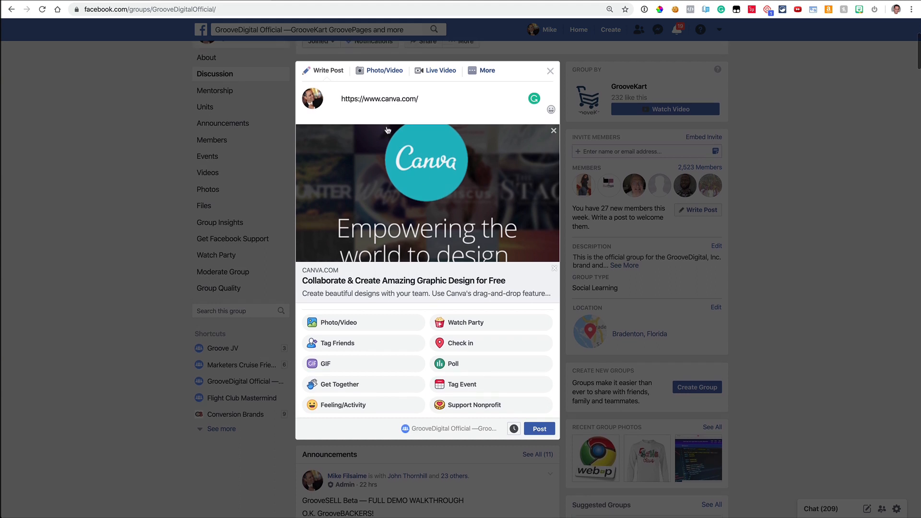
drag(431, 103, 339, 101)
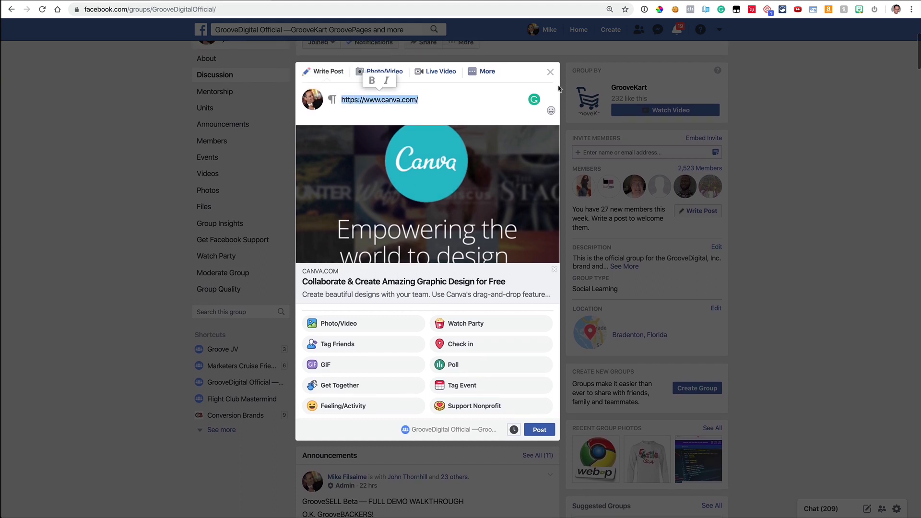
scroll(551, 77, up, 1)
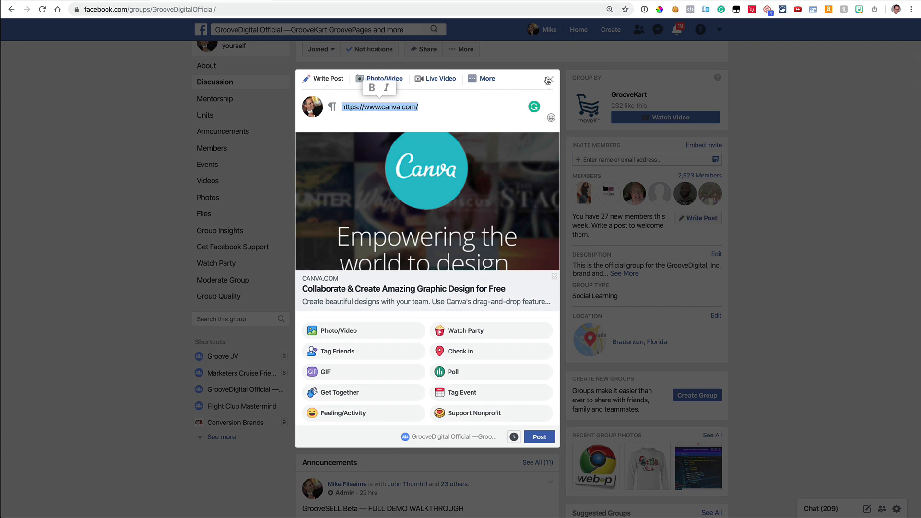
click(550, 79)
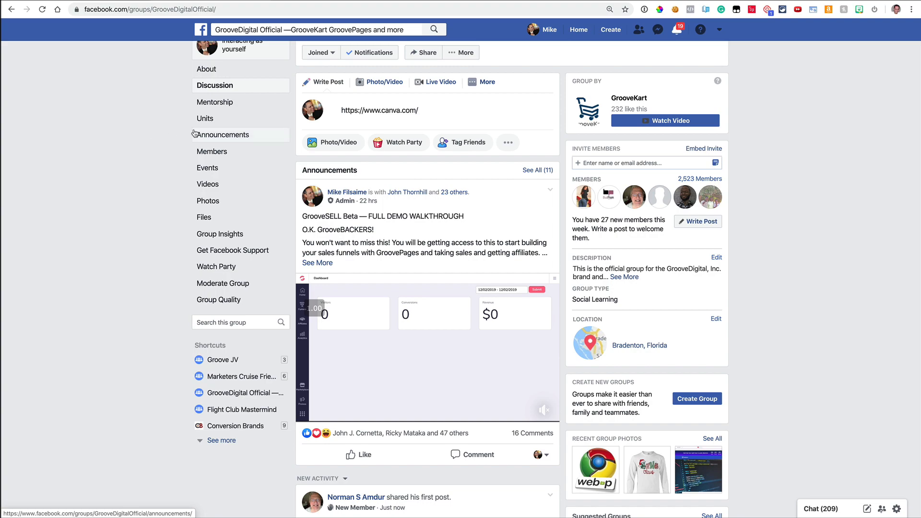
Step: Switch to Canva and start a new YouTube Thumbnail design
key(ctrl+Tab)
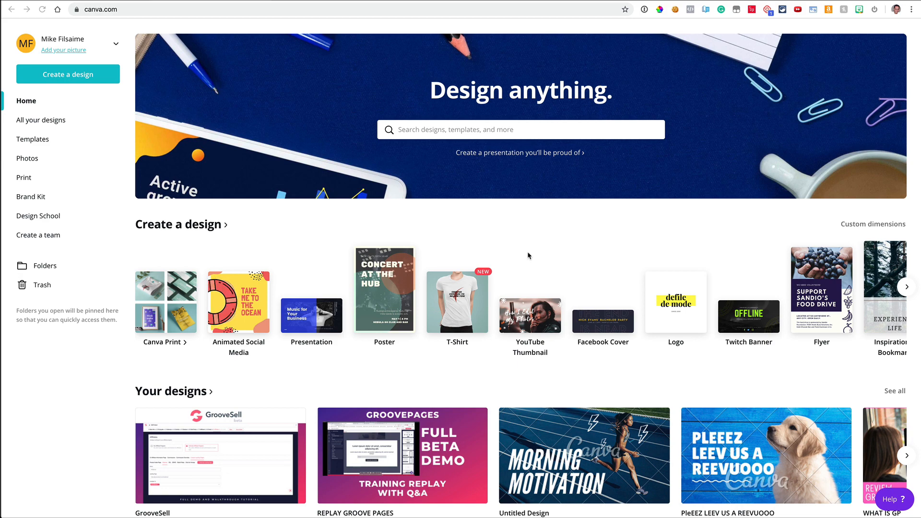
click(525, 316)
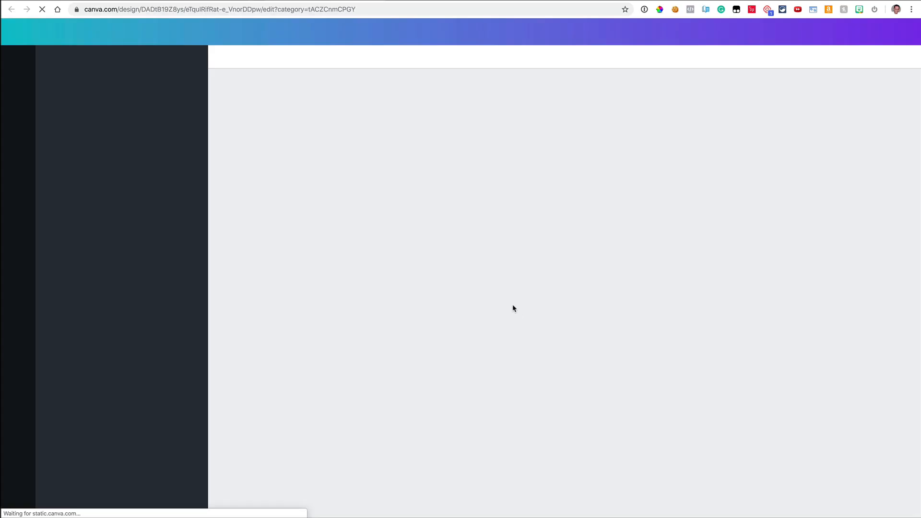
Step: Try the "How to Train Your Puppy" and "Safari" templates on the blank thumbnail
scroll(140, 193, down, 5)
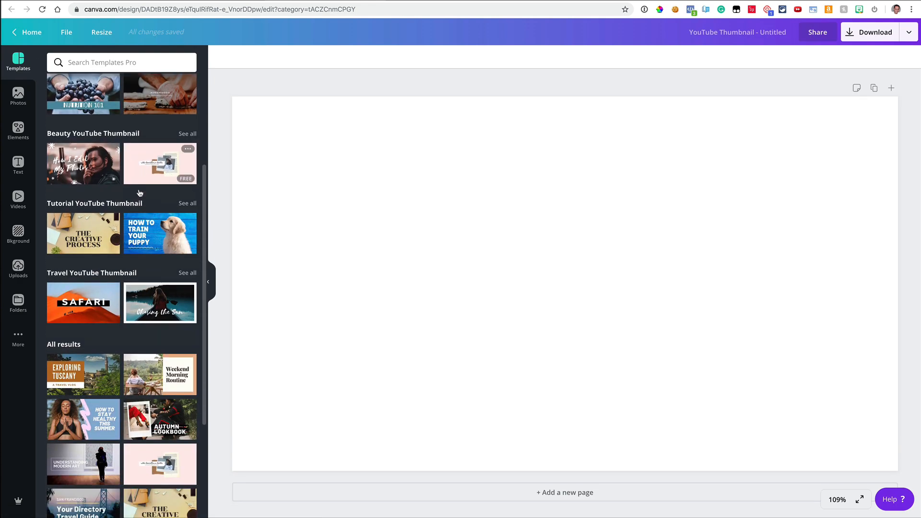
click(142, 197)
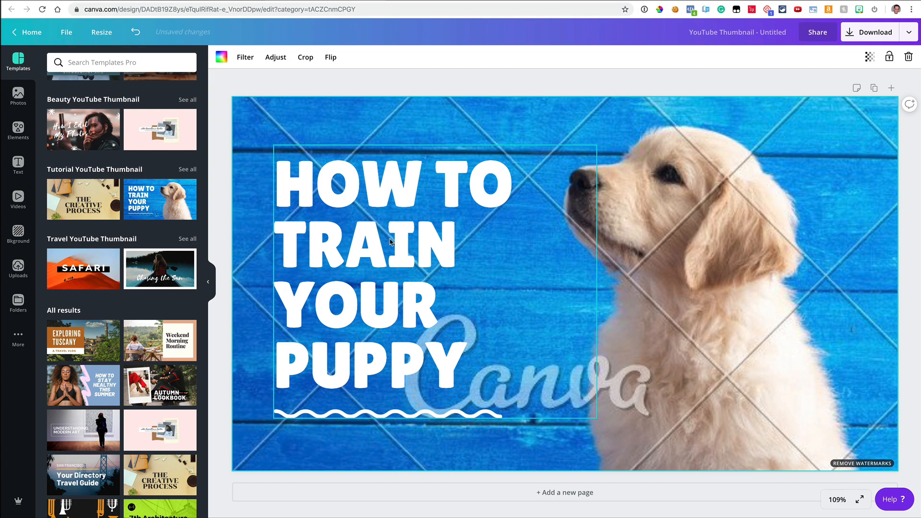
click(76, 282)
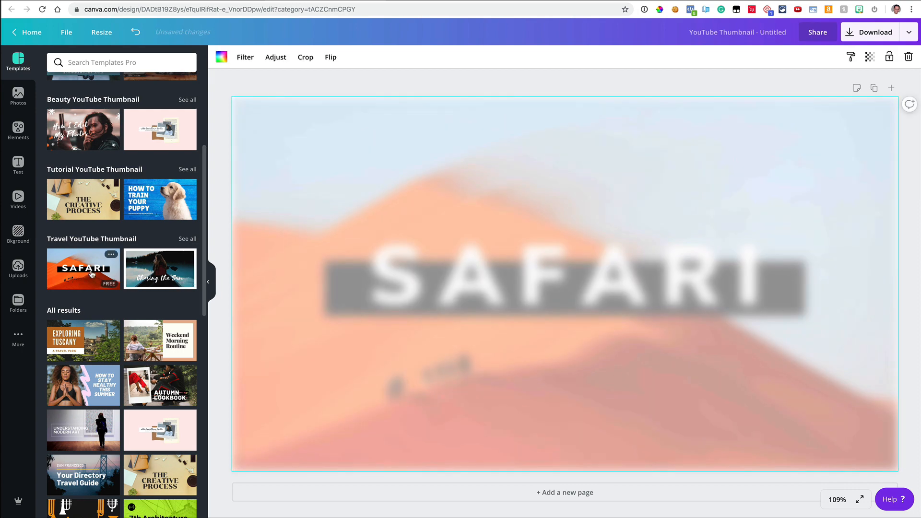
Step: Apply "The Body Builder's Diet" template from the Violet and Red Neon Noir Fitness Influencer set and download the design as a PNG
scroll(121, 136, up, 5)
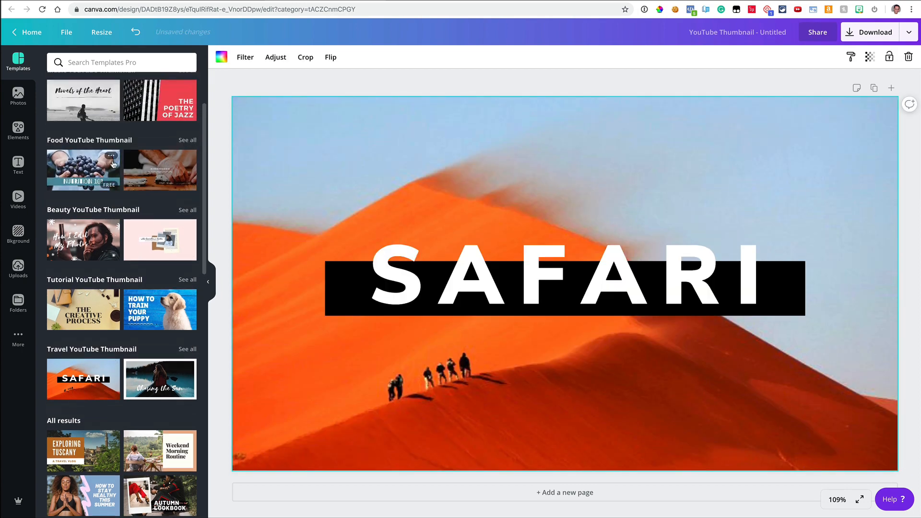
click(89, 130)
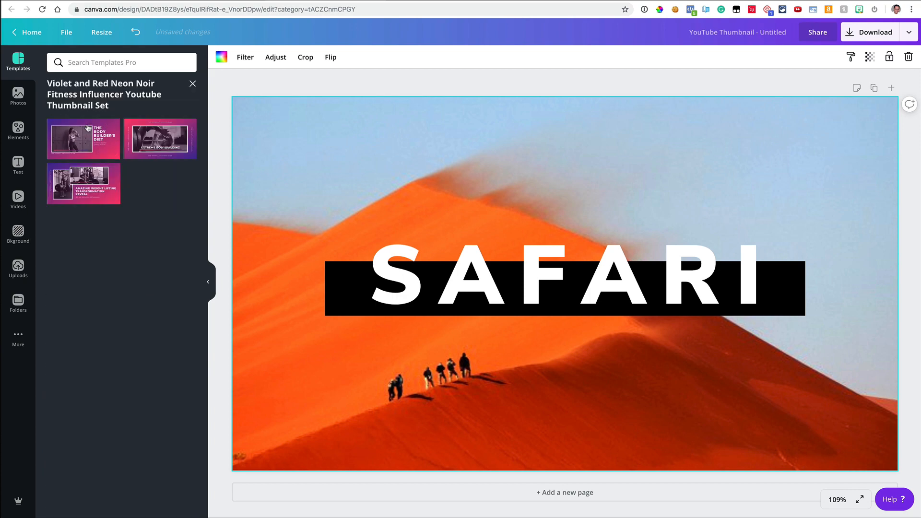
click(86, 138)
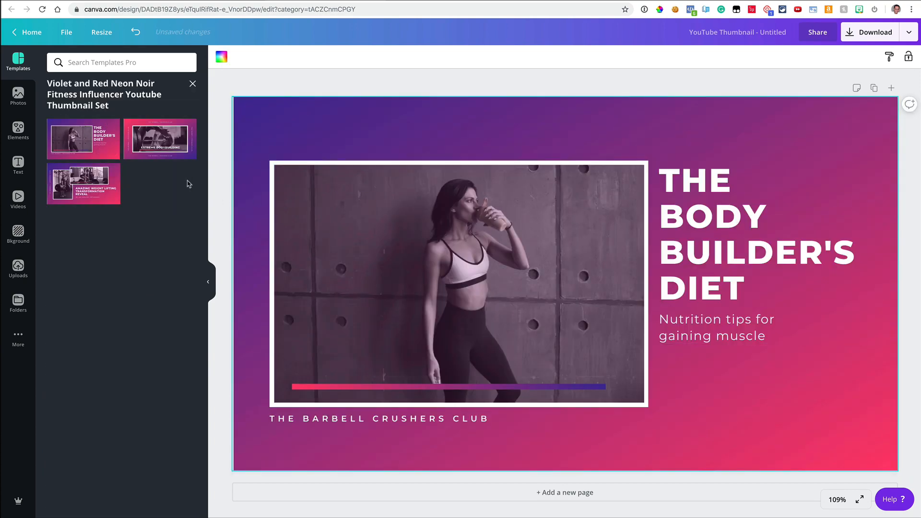
click(870, 32)
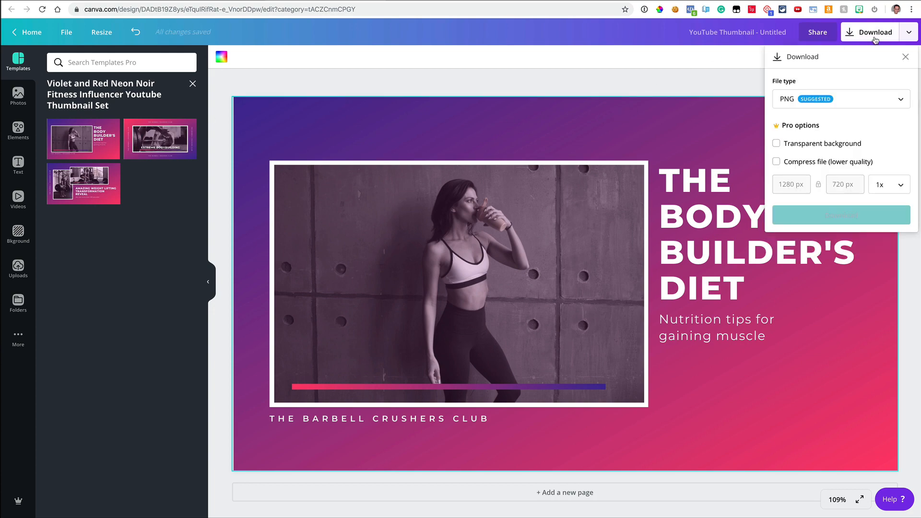
click(804, 217)
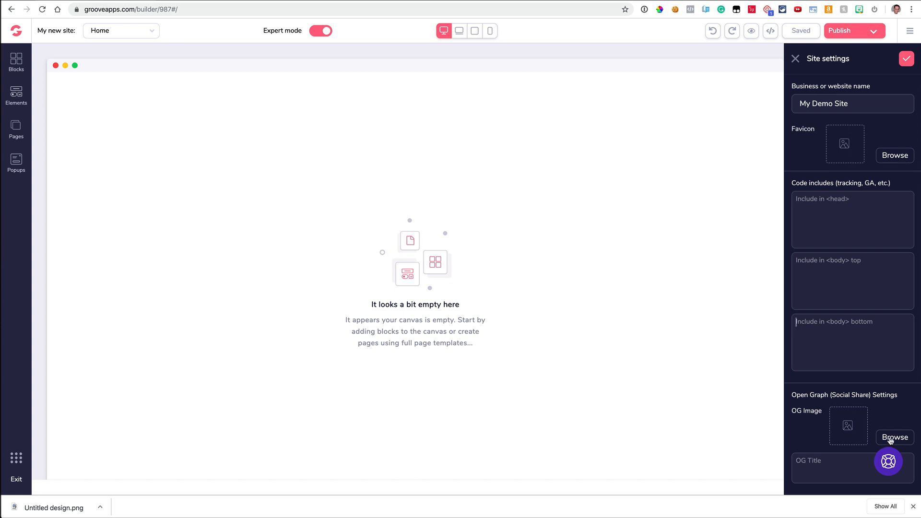
Step: Upload "Untitled design.png" from the Downloads folder to the image library and set it as the site's OG image
click(889, 438)
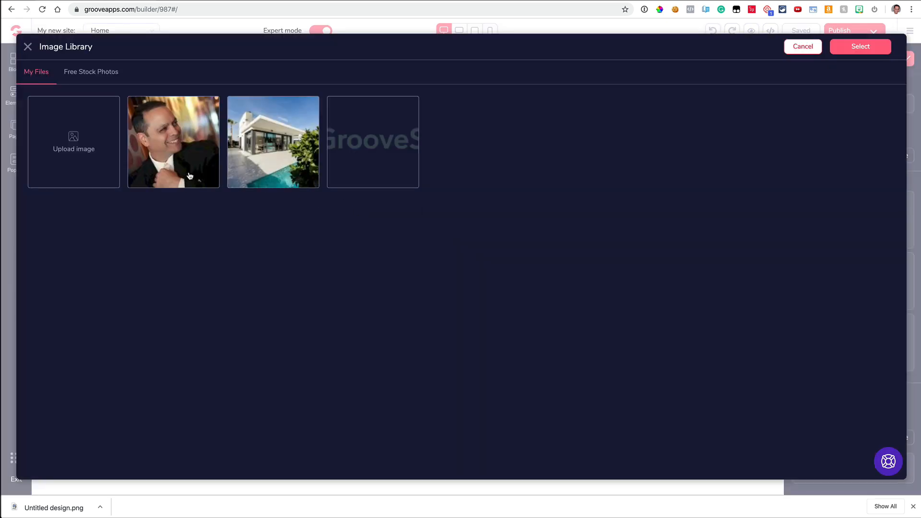
click(79, 142)
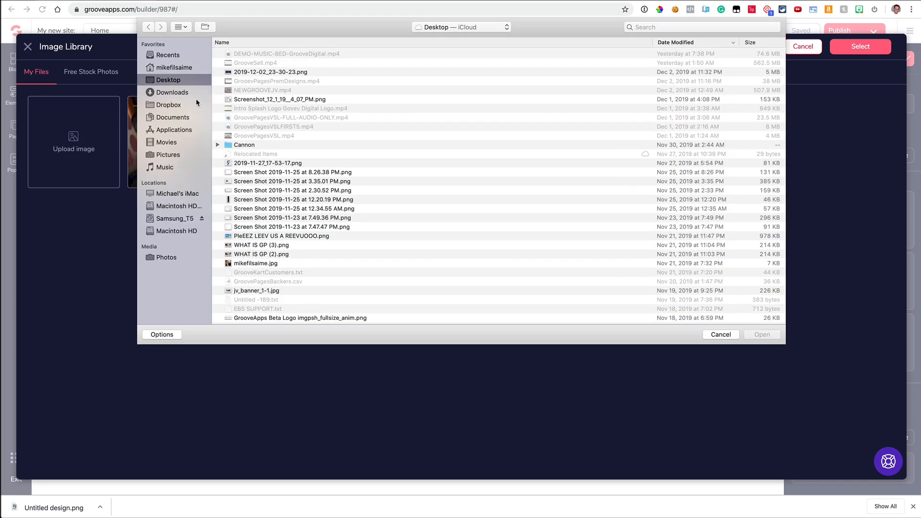
click(178, 92)
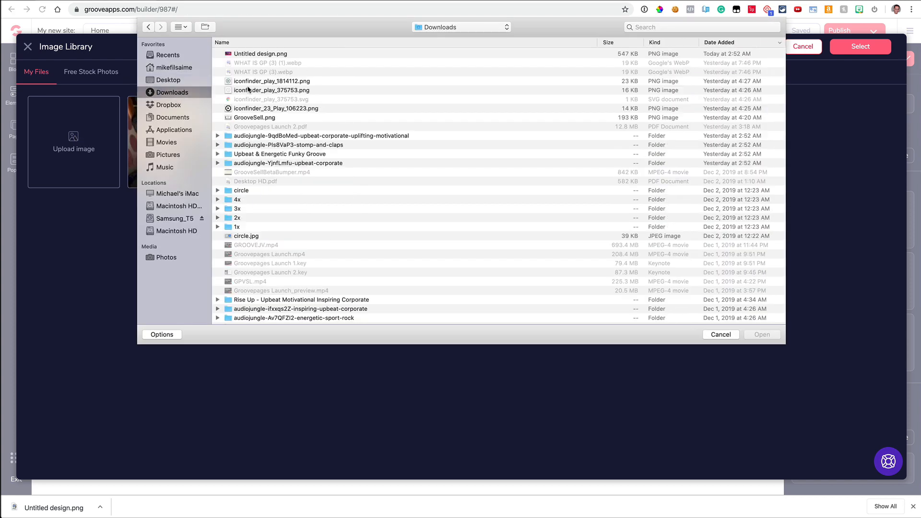
click(259, 55)
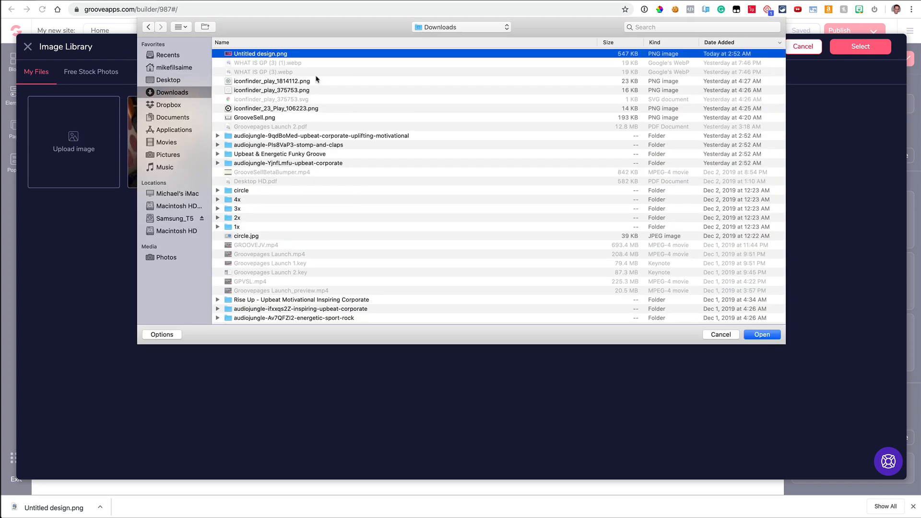
click(762, 334)
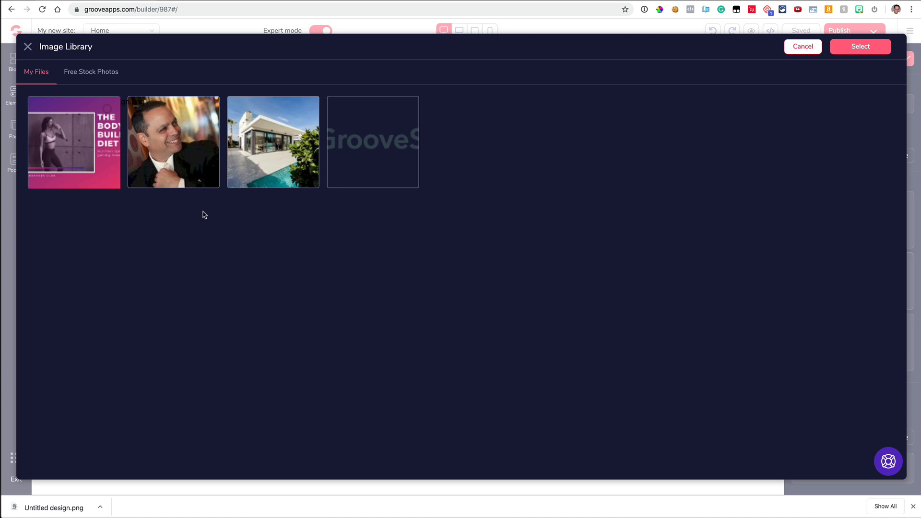
click(859, 47)
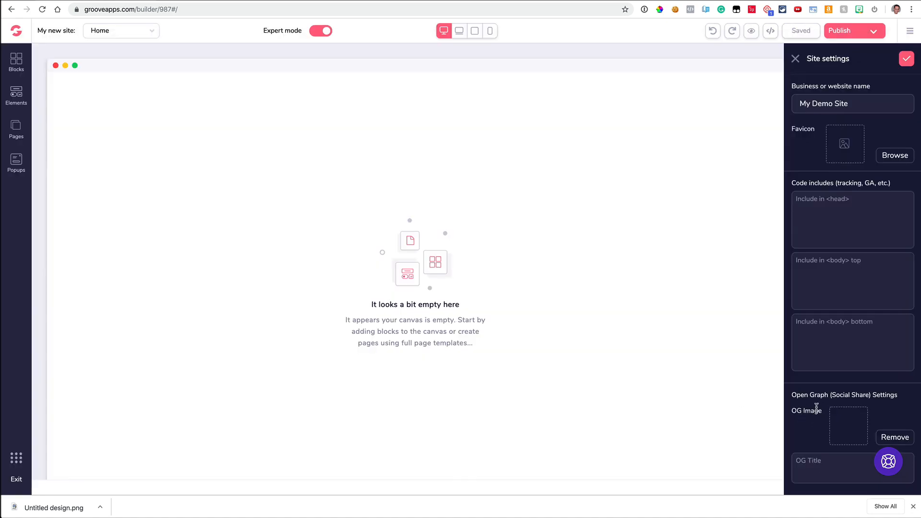
scroll(817, 407, down, 1)
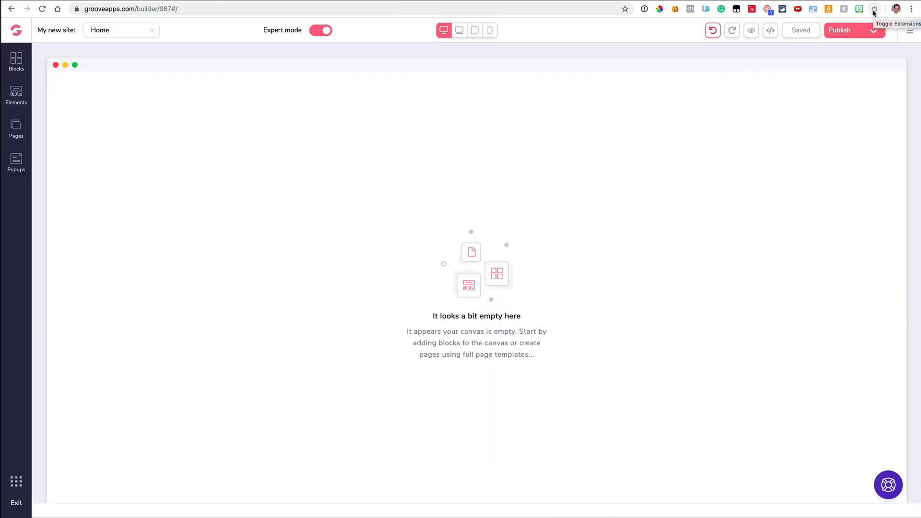
Step: Turn off the browser extensions while working in the page builder
click(874, 10)
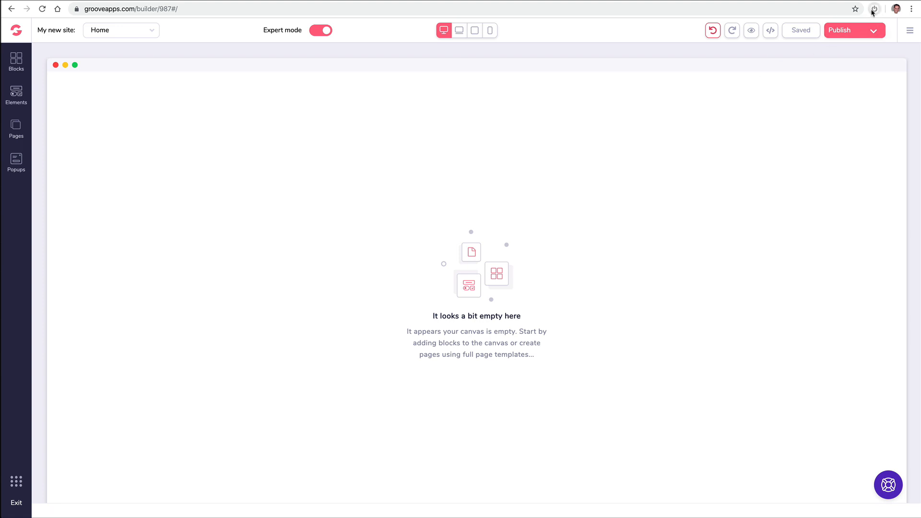
drag(865, 10, 635, 14)
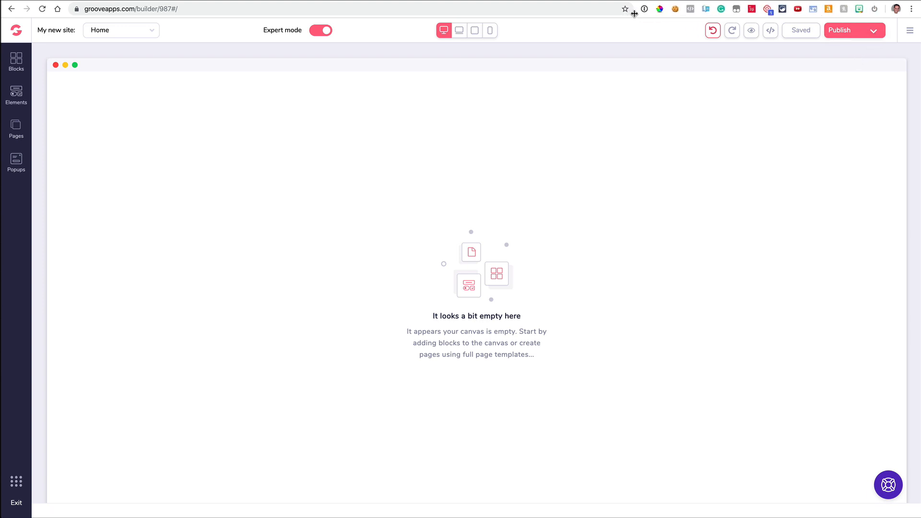
click(874, 10)
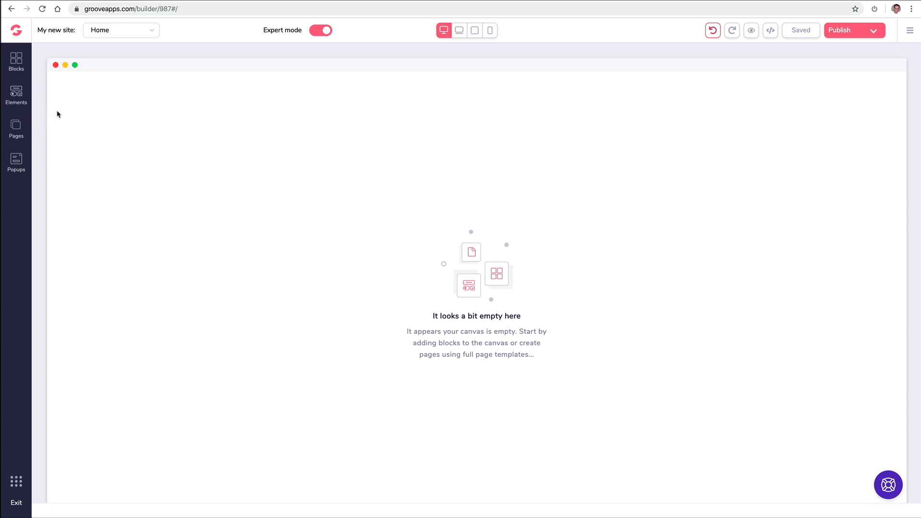
Step: Add the wireframe block with a logo navigation bar, a centred headline and two buttons to the blank Home page
click(18, 64)
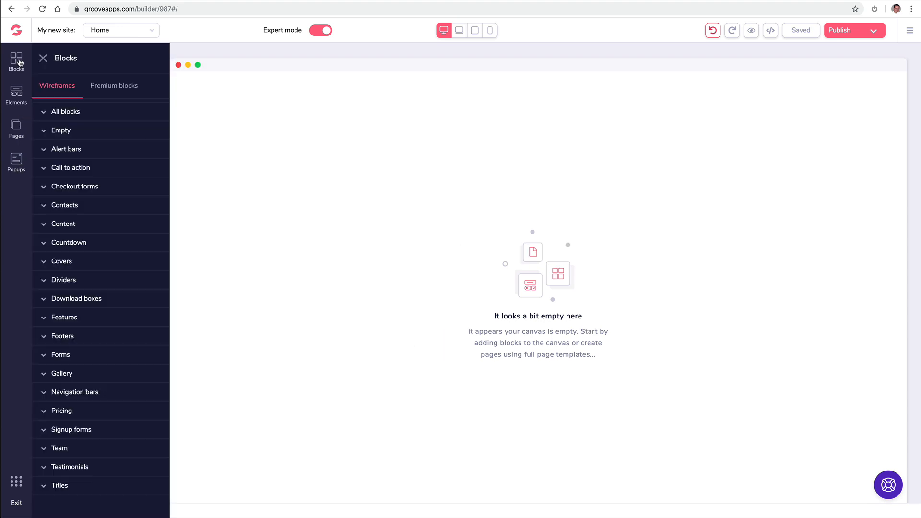
click(123, 88)
click(66, 89)
click(70, 113)
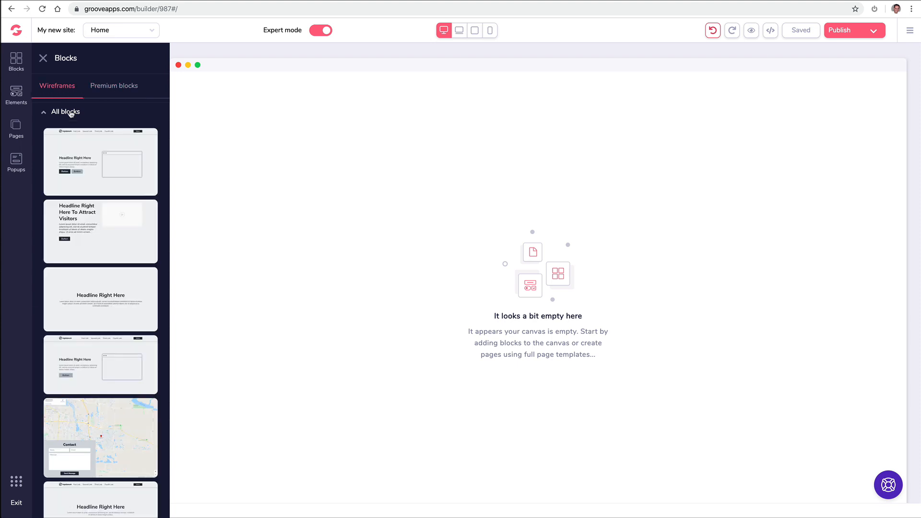
scroll(101, 152, down, 2)
scroll(102, 152, down, 1)
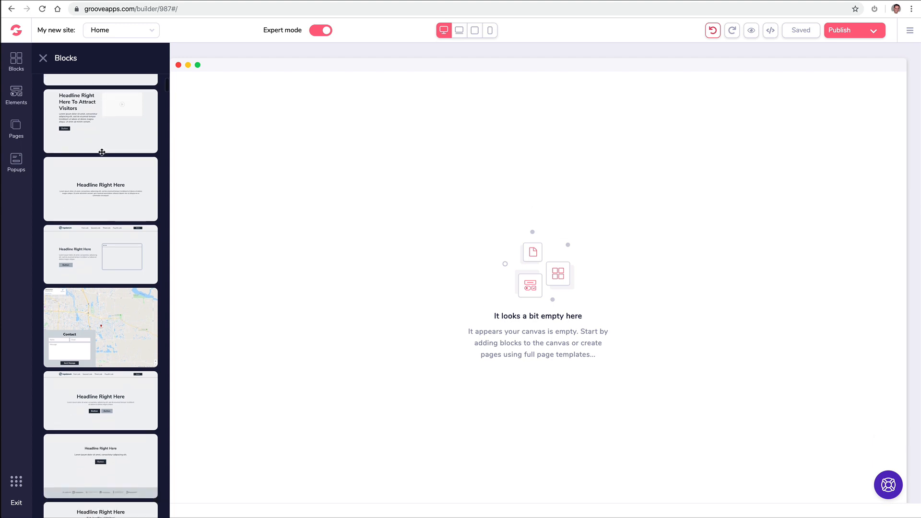
scroll(102, 153, down, 5)
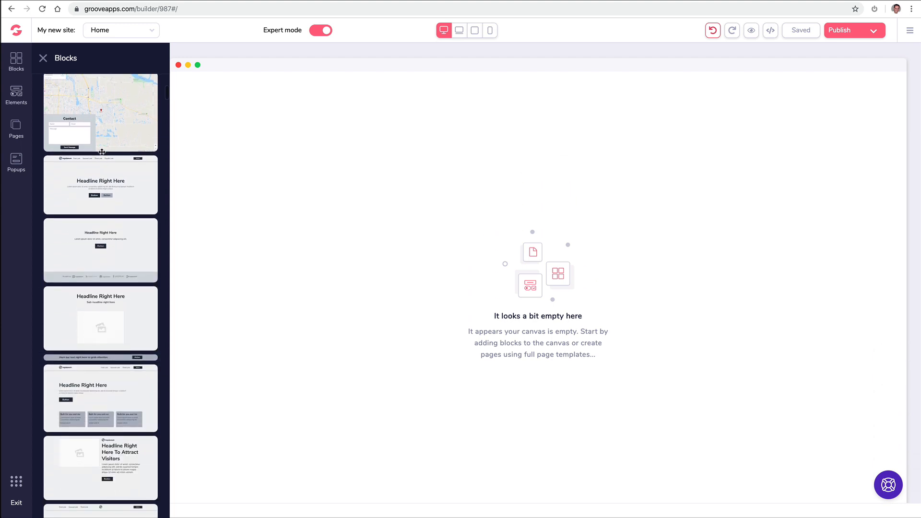
drag(99, 151, 333, 142)
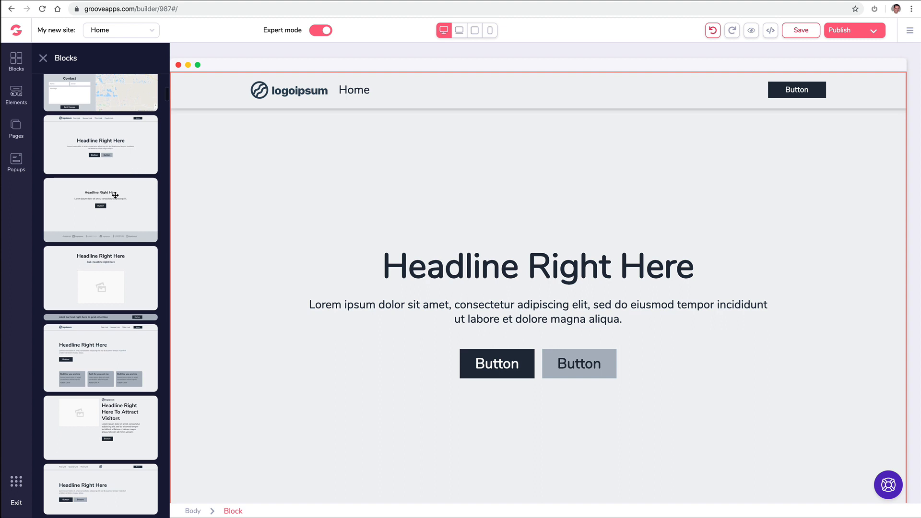
scroll(116, 195, up, 2)
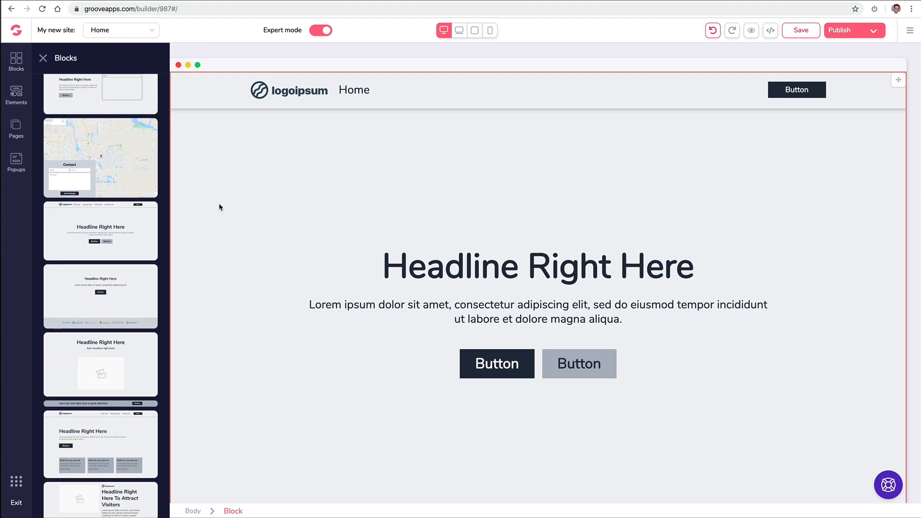
Step: Delete the wireframe navigation bar and headline block from the Home page
click(259, 161)
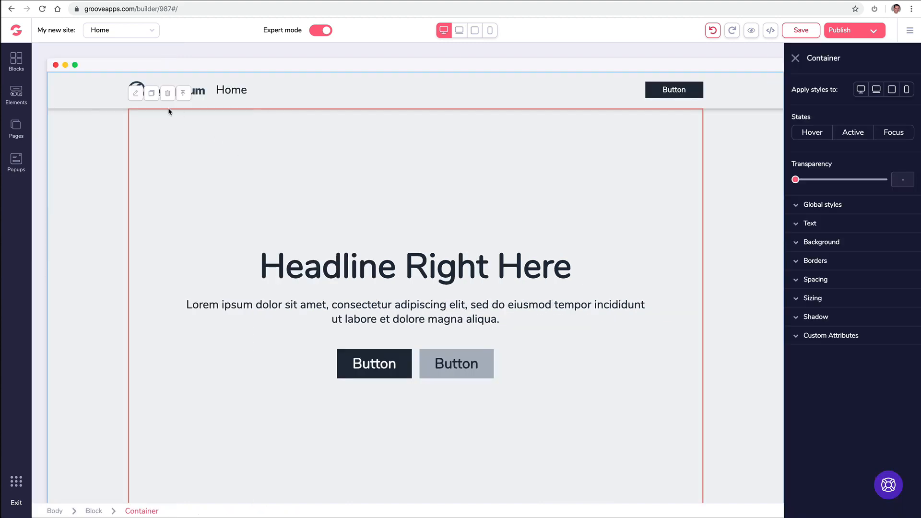
click(89, 90)
click(88, 89)
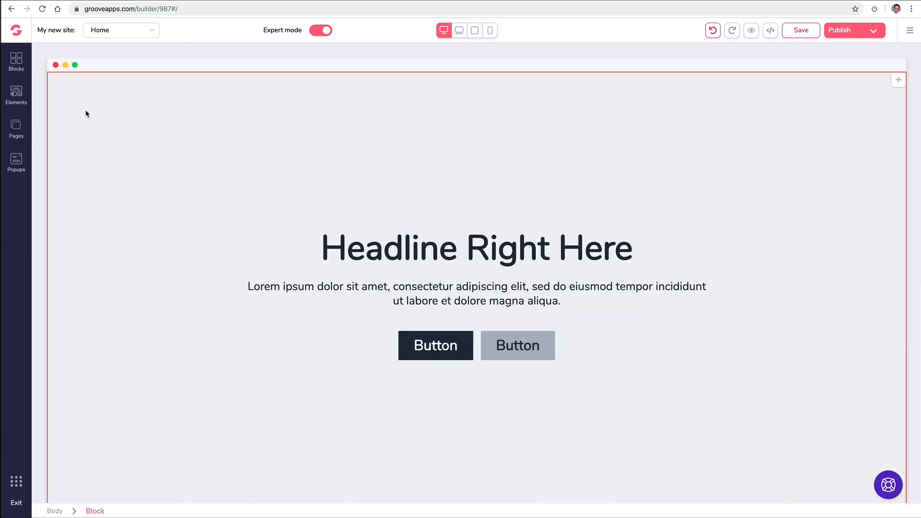
key(Delete)
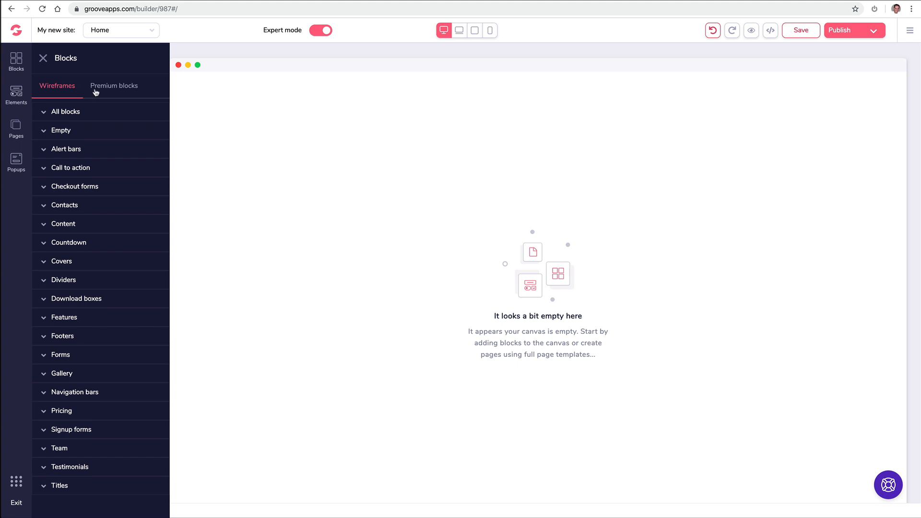
Step: Add the premium block with the laptop background, headline and dashboard image to the Home page and look through the other premium blocks
click(96, 91)
click(82, 113)
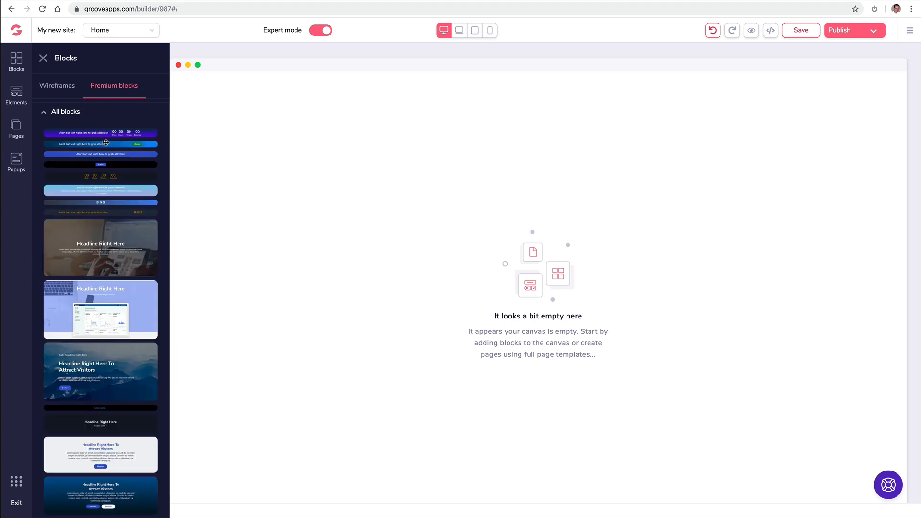
scroll(103, 197, down, 1)
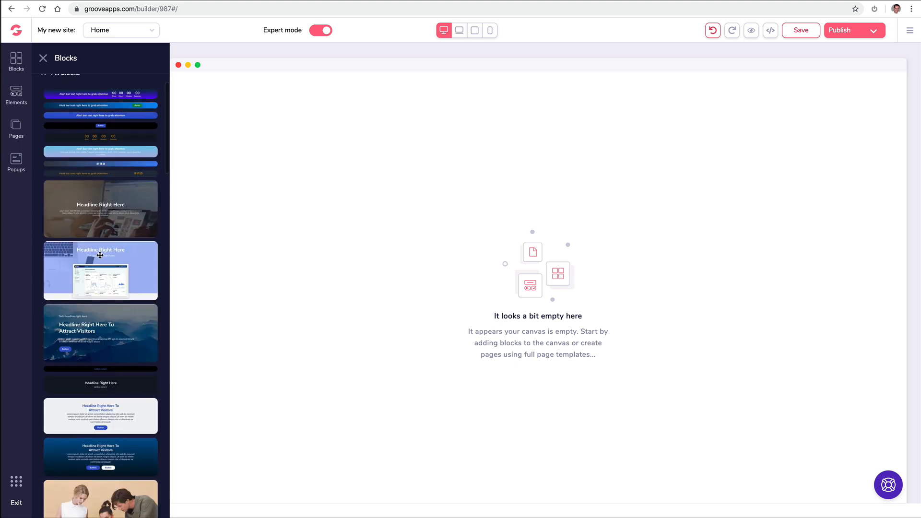
drag(100, 254, 356, 120)
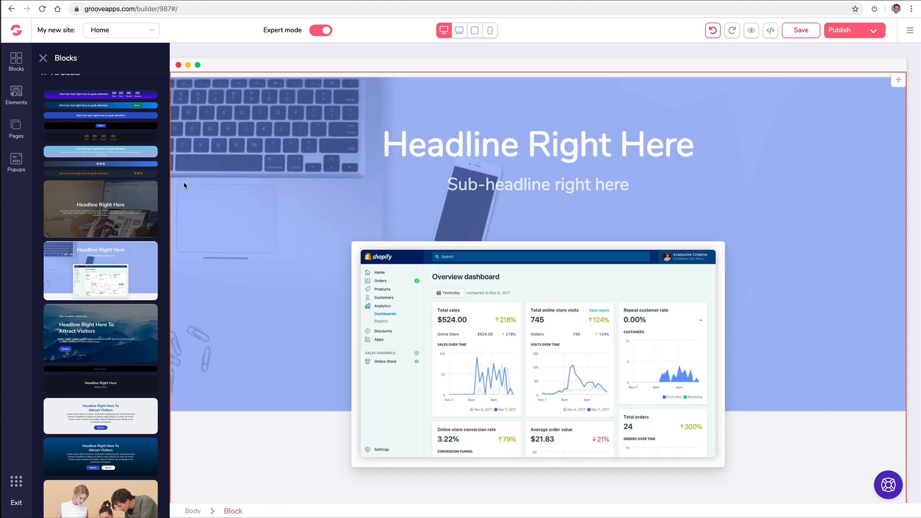
scroll(102, 204, down, 10)
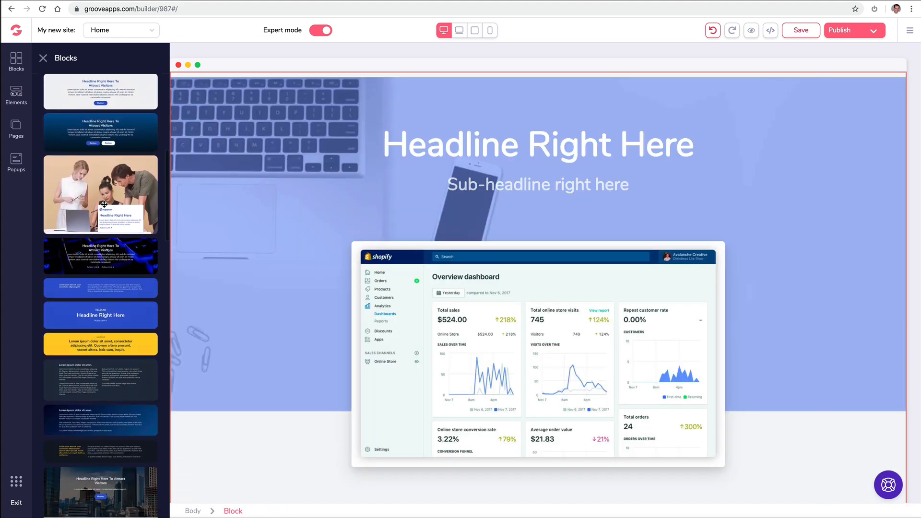
scroll(105, 207, up, 15)
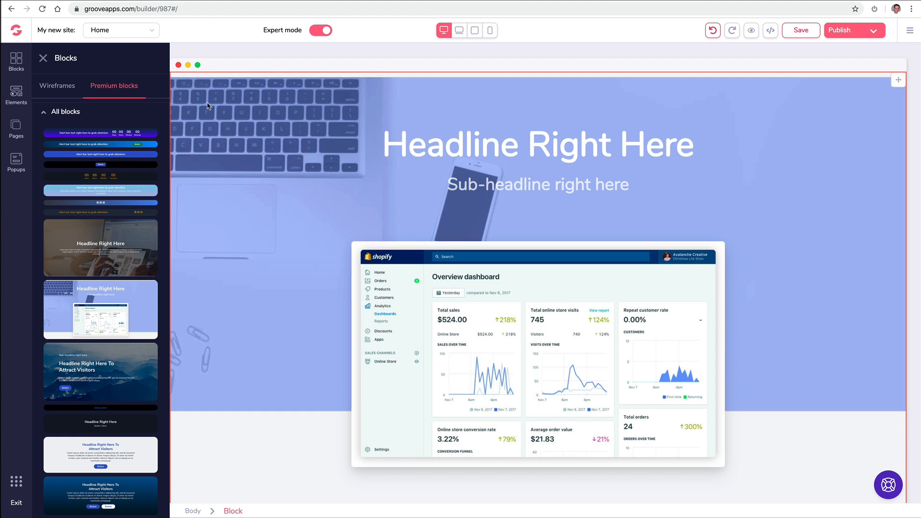
Step: Open the dashboard block's style settings, save the site and close the settings
click(893, 78)
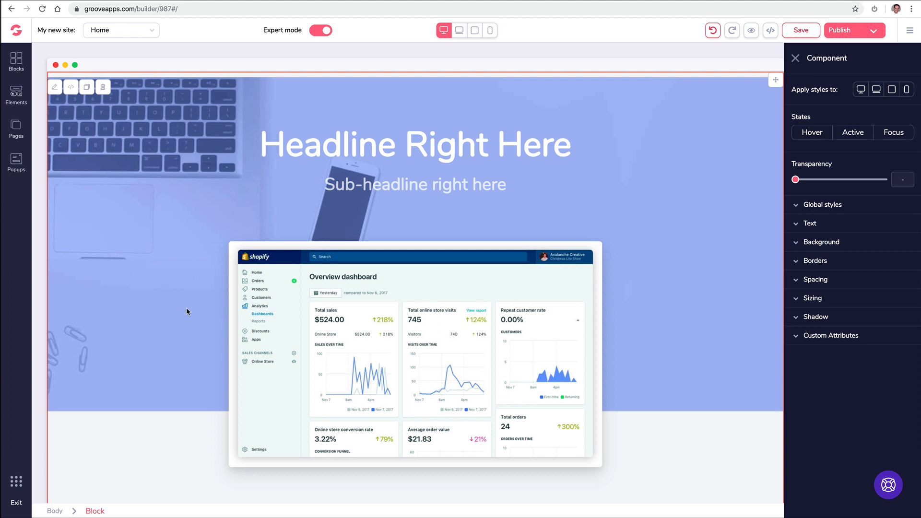
key(ctrl+s)
scroll(257, 218, down, 1)
key(Escape)
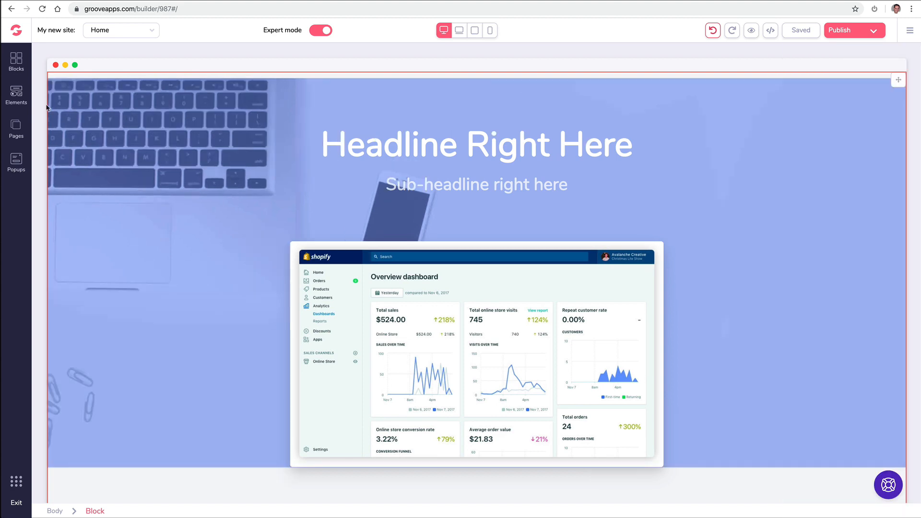
Step: Look through the premium and wireframe block categories and the available page elements
click(22, 64)
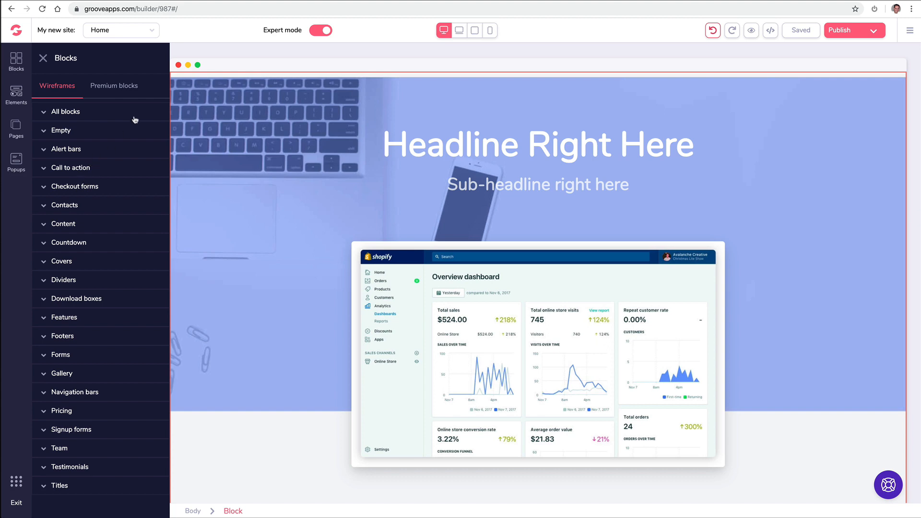
click(94, 87)
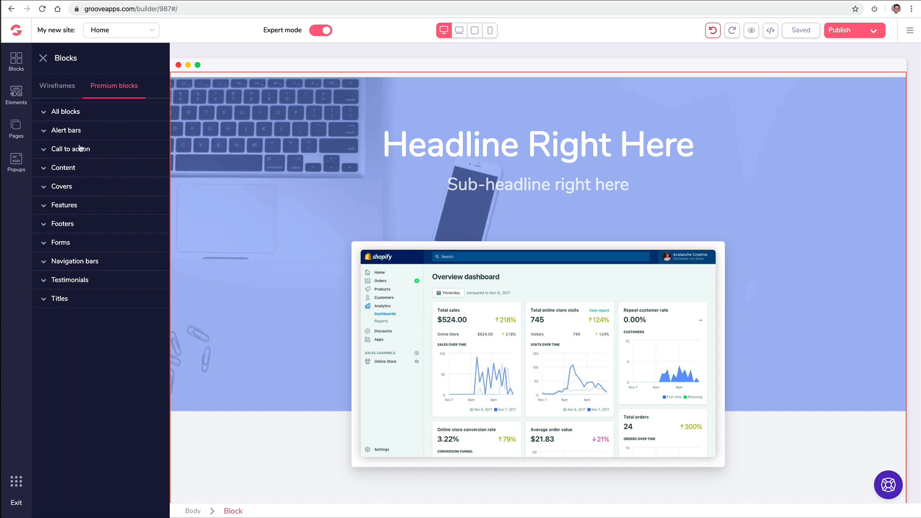
click(81, 149)
click(55, 86)
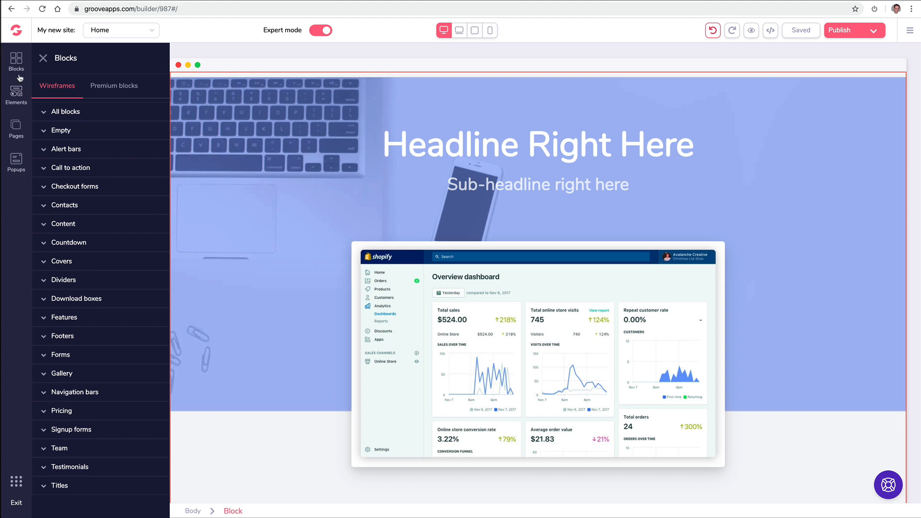
click(17, 92)
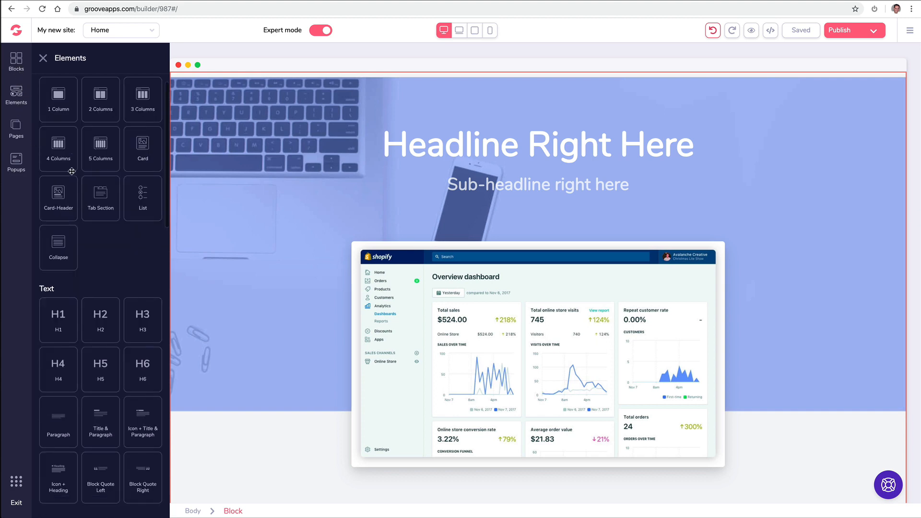
scroll(77, 171, down, 12)
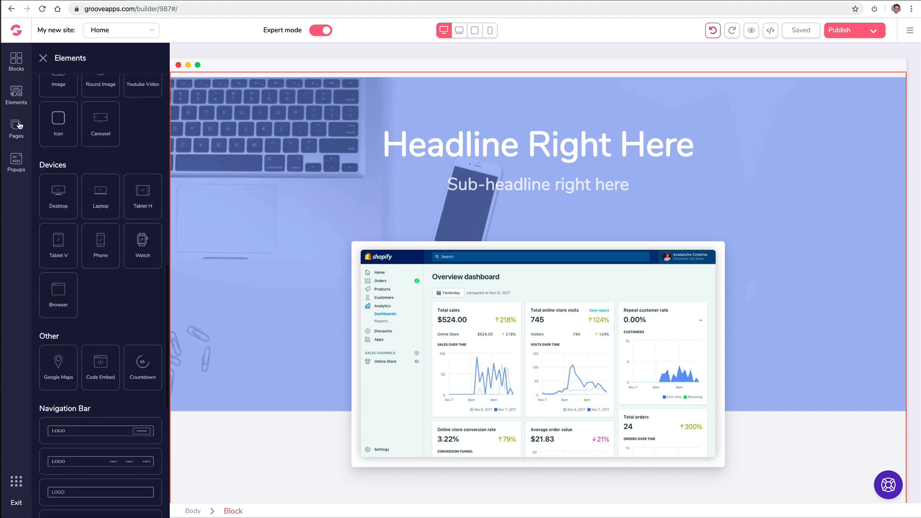
Step: Examine the headline container's Text and Background style options and delete the whole dashboard block from the Home page
click(268, 162)
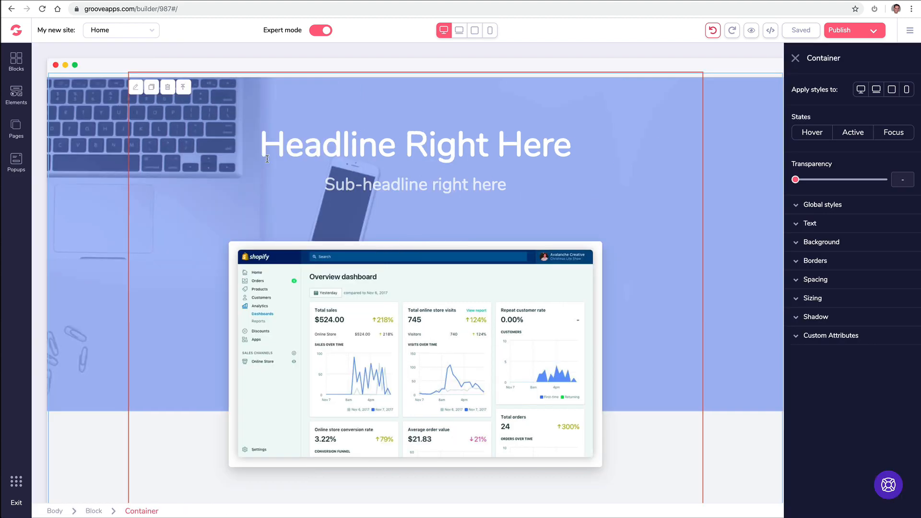
click(795, 224)
click(795, 225)
click(795, 243)
click(796, 244)
click(97, 100)
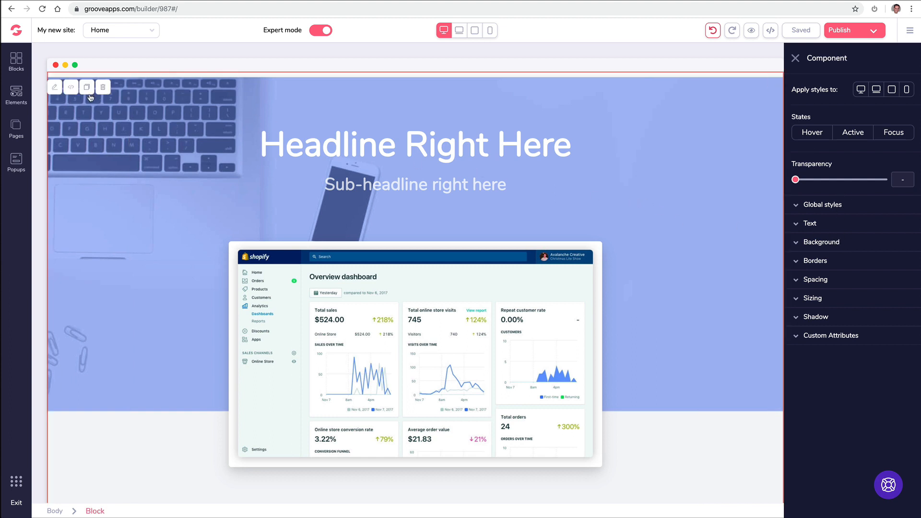
click(103, 88)
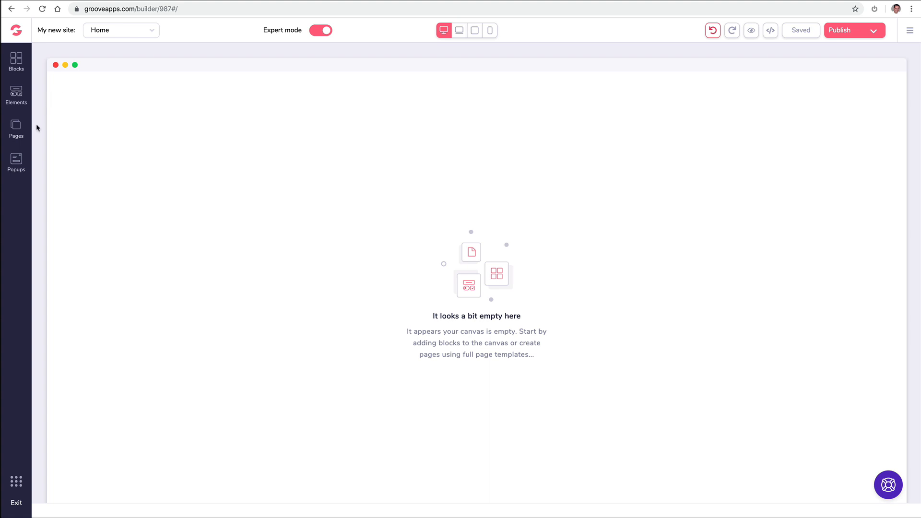
Step: Add a new page from the blank canvas template to the site and rename it About
click(18, 128)
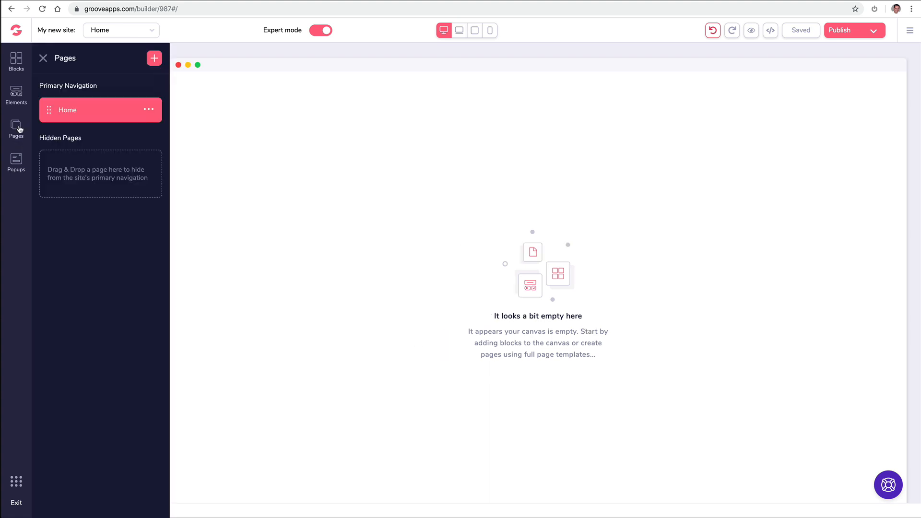
click(154, 58)
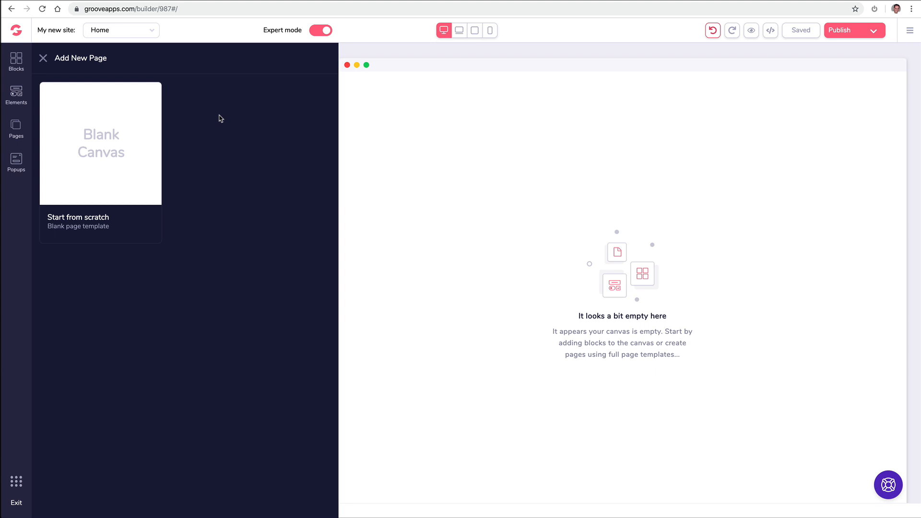
click(131, 127)
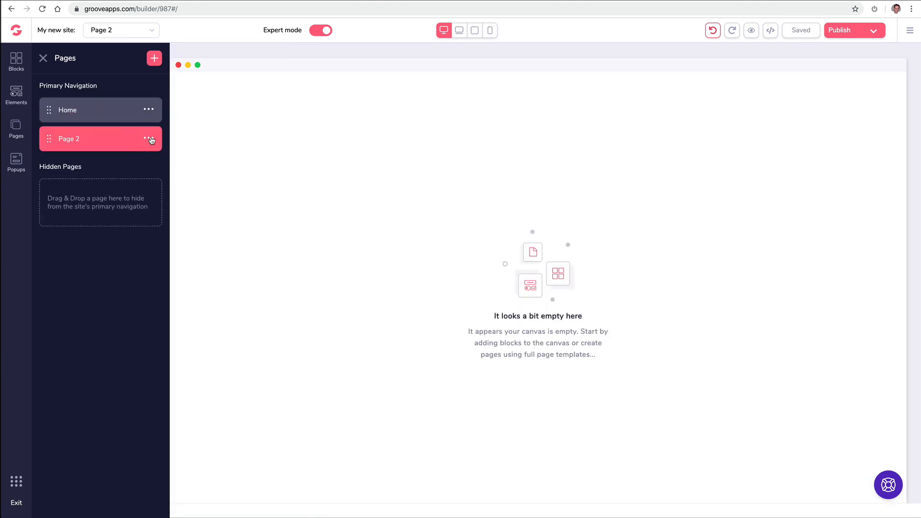
click(149, 139)
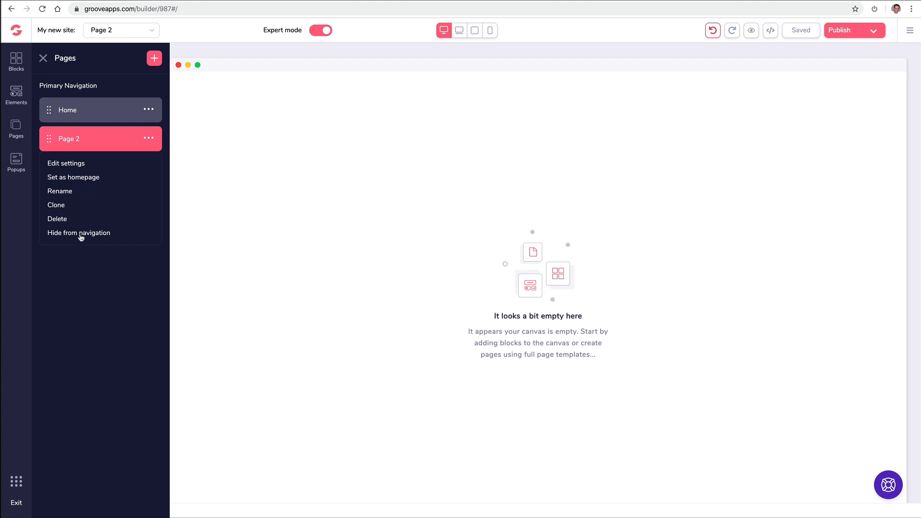
click(68, 191)
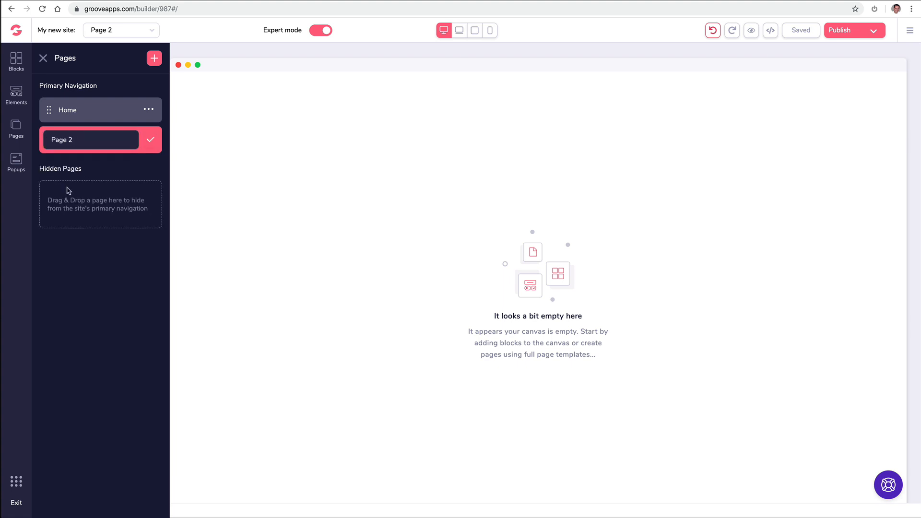
triple_click(90, 134)
text(BAou)
key(ctrl+a)
text(Ab)
click(150, 139)
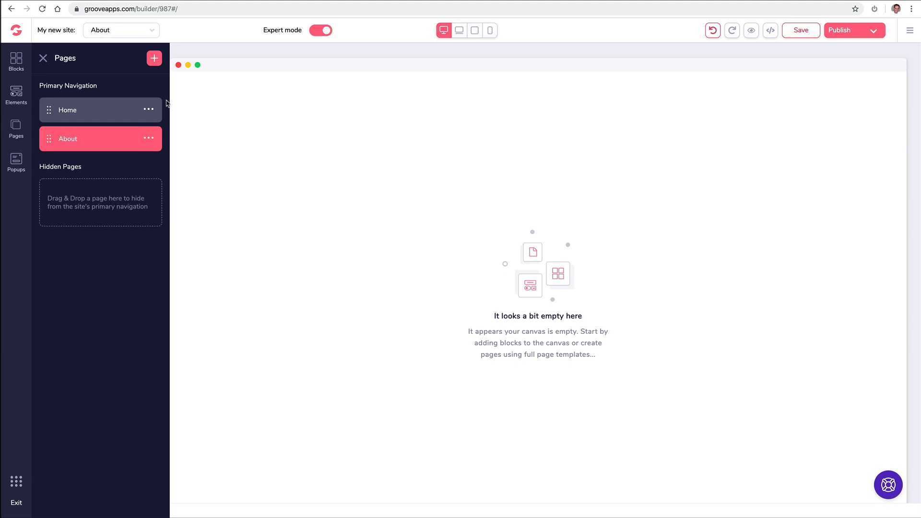
Step: Add a third page from the blank canvas template and rename it Contact
click(159, 61)
click(111, 125)
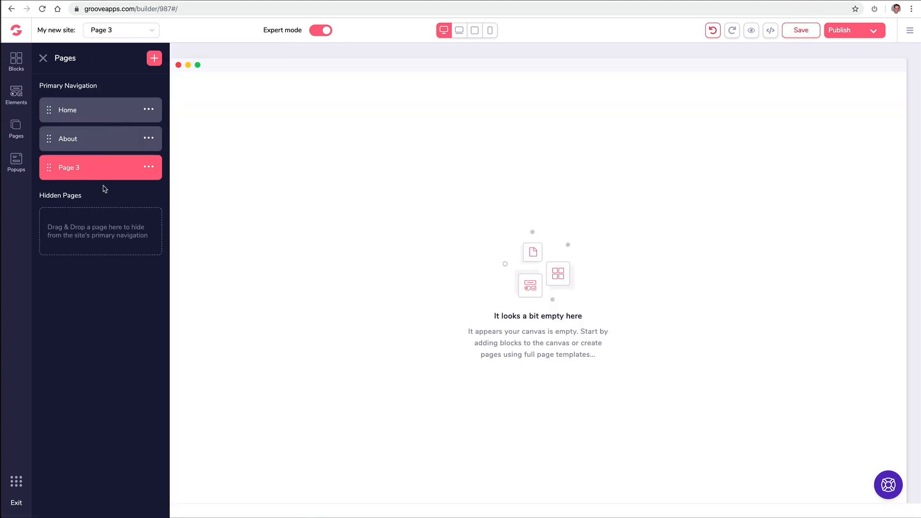
click(149, 168)
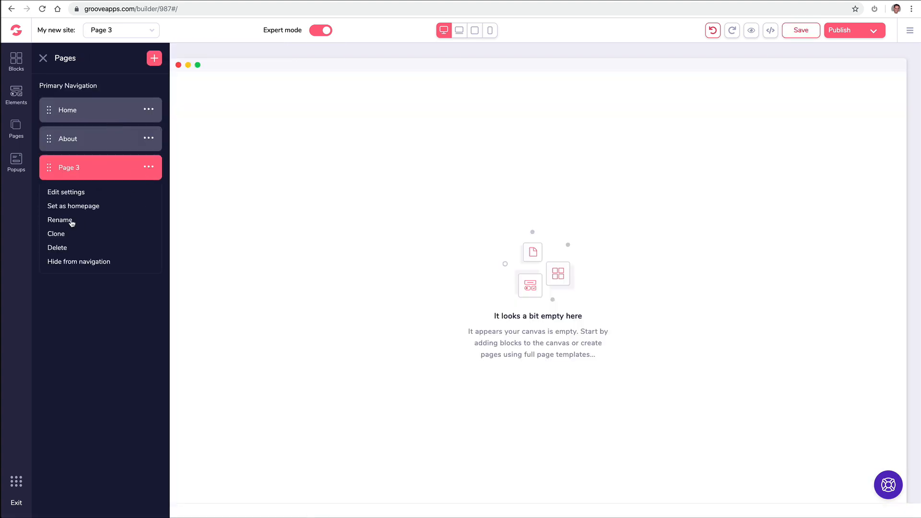
click(60, 219)
triple_click(94, 169)
text(Contact)
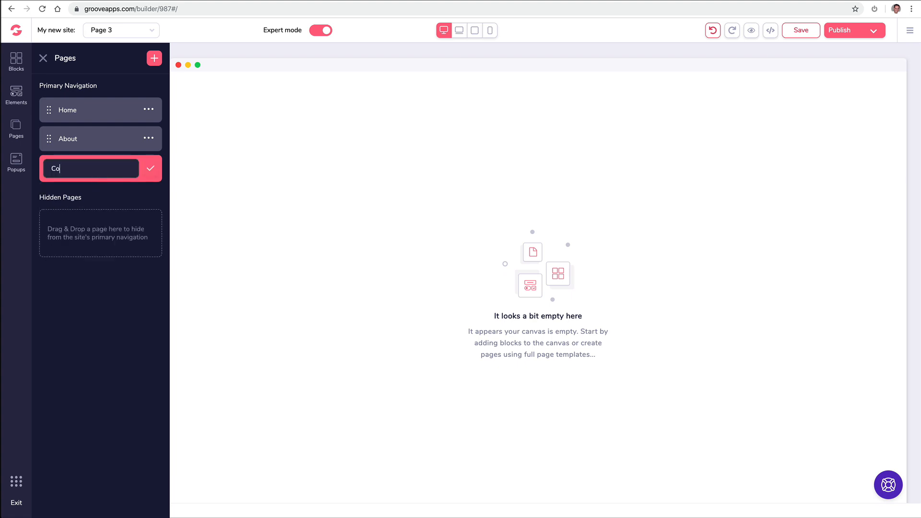
click(151, 168)
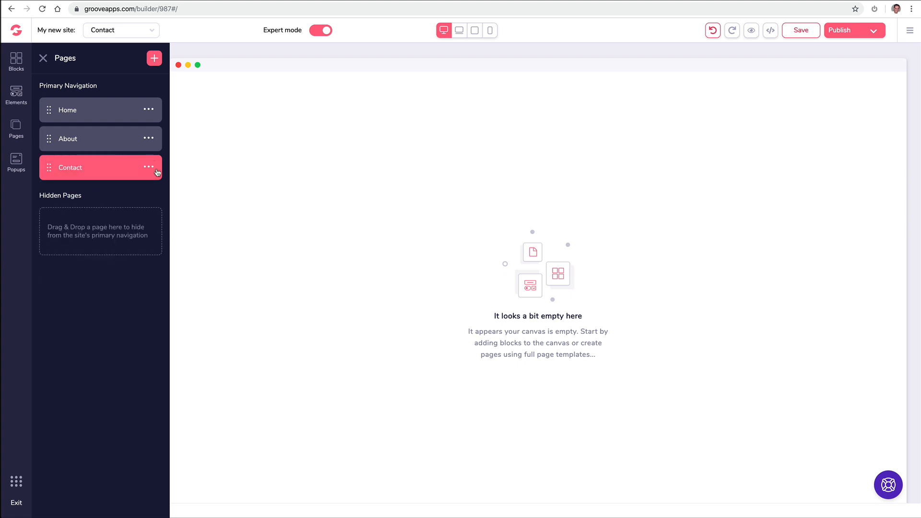
Step: Add a fourth page from the blank canvas template and rename it Media
click(154, 58)
click(121, 140)
click(149, 197)
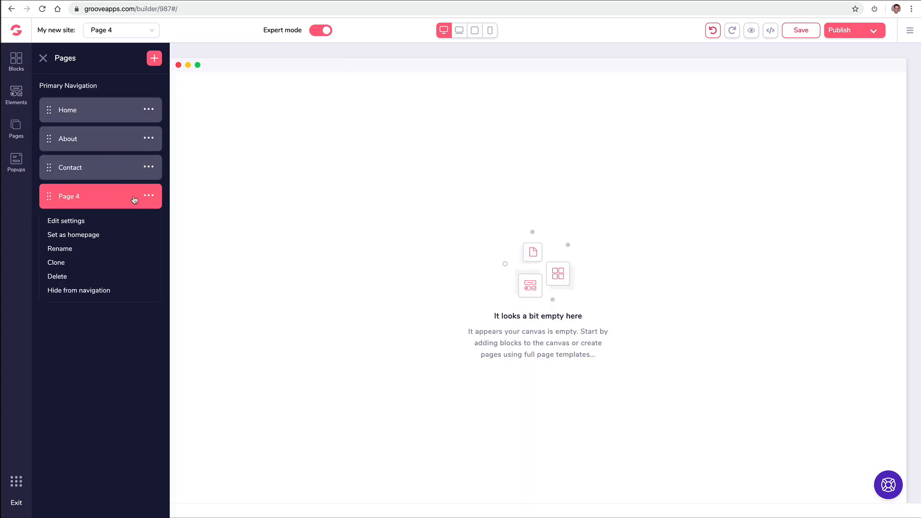
click(63, 248)
triple_click(105, 195)
text(Medi)
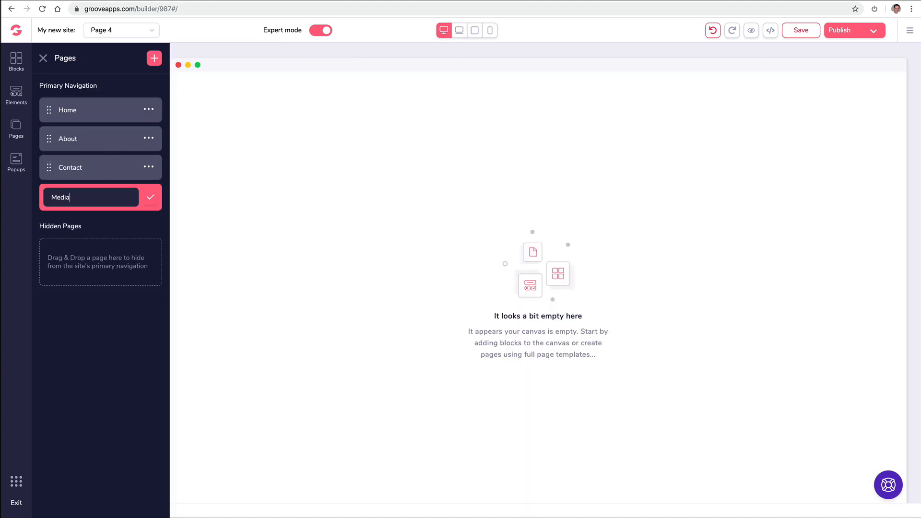
text(a)
click(150, 197)
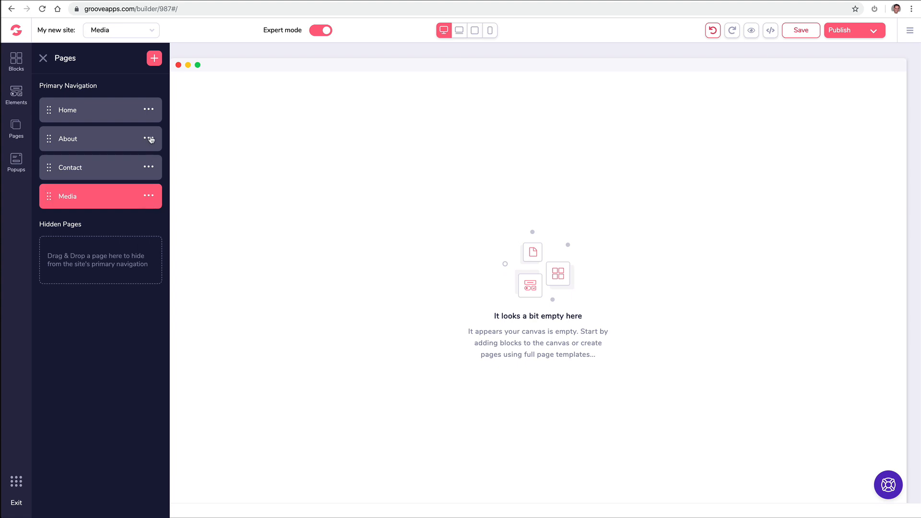
Step: Add a fifth page from the blank canvas template and rename it Support
click(157, 62)
click(111, 151)
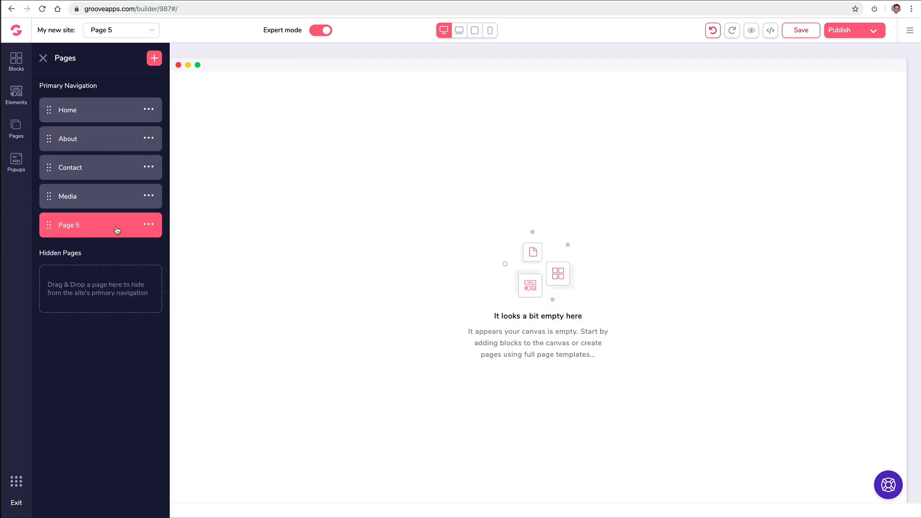
click(148, 225)
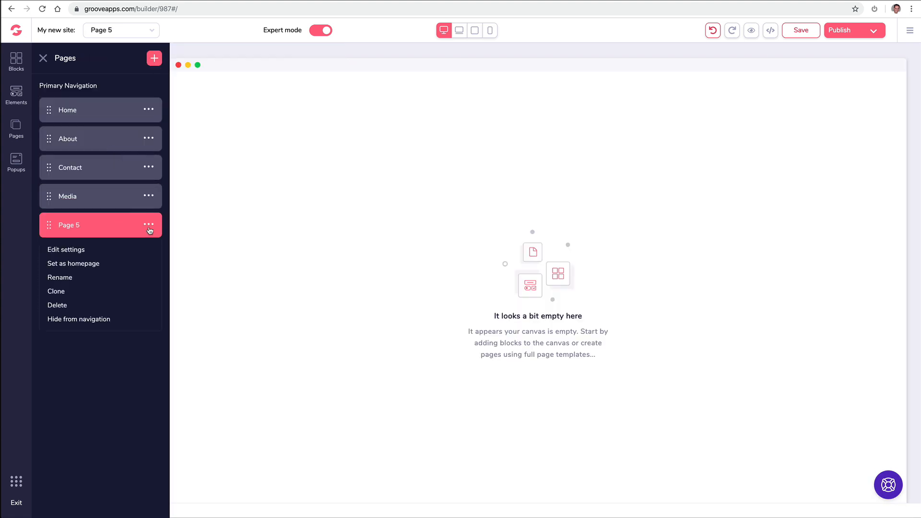
click(77, 276)
triple_click(110, 228)
text(Support)
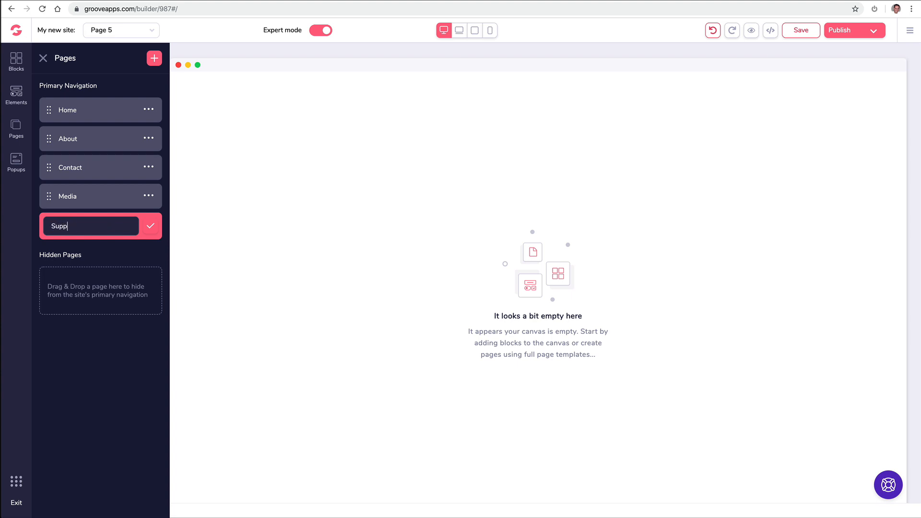
click(152, 230)
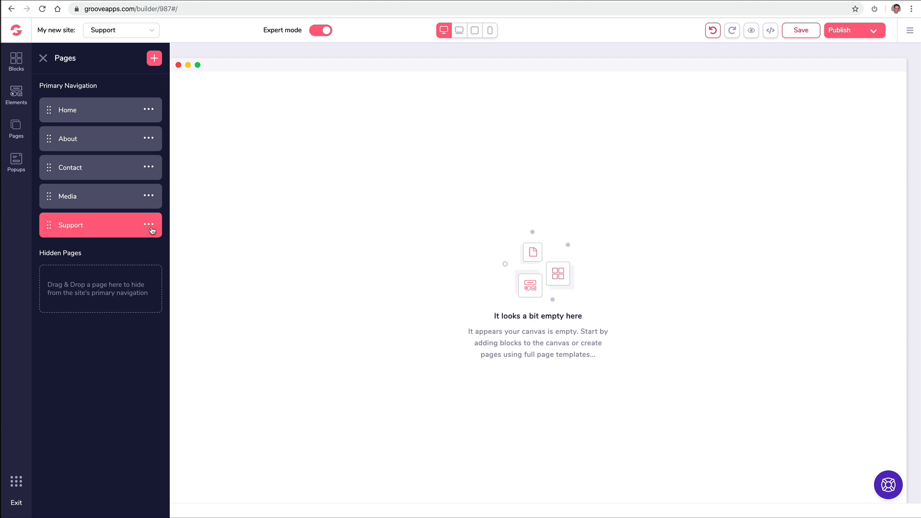
Step: Add a sixth page from the blank canvas template and rename it Free Ebook
click(154, 59)
click(92, 193)
click(150, 259)
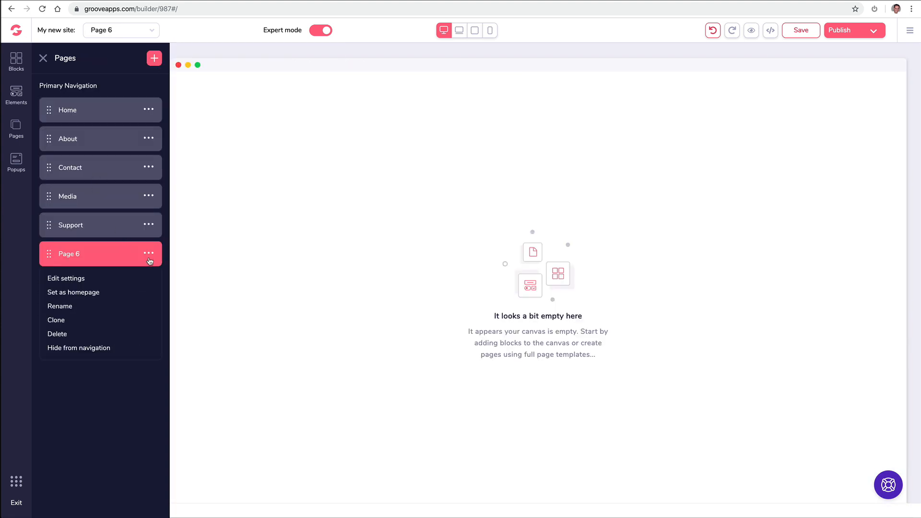
click(80, 305)
text(F)
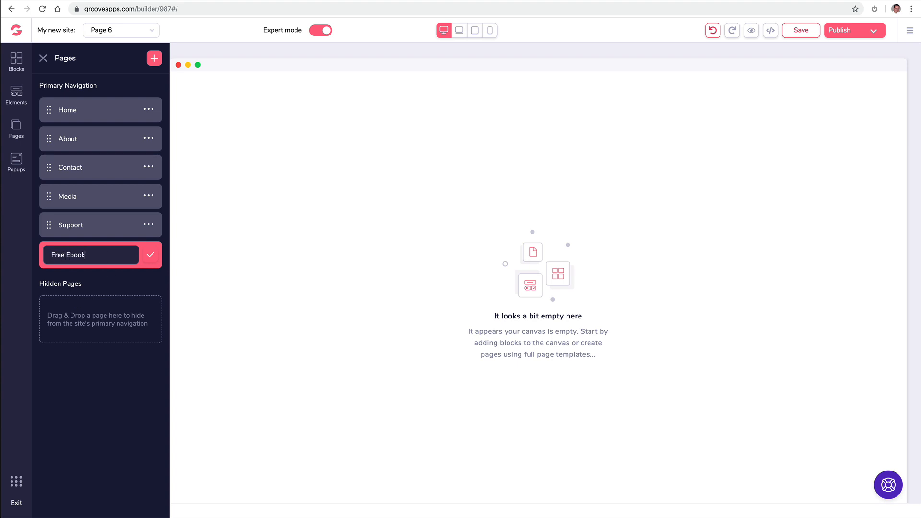
text(ree Ebook)
click(159, 258)
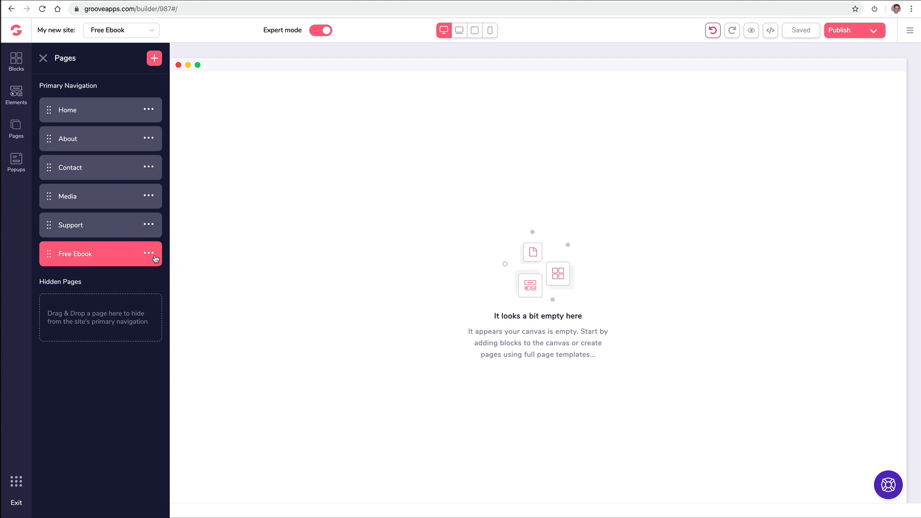
Step: Add a seventh page from the blank canvas template and rename it ThankYou Download
click(155, 59)
click(98, 142)
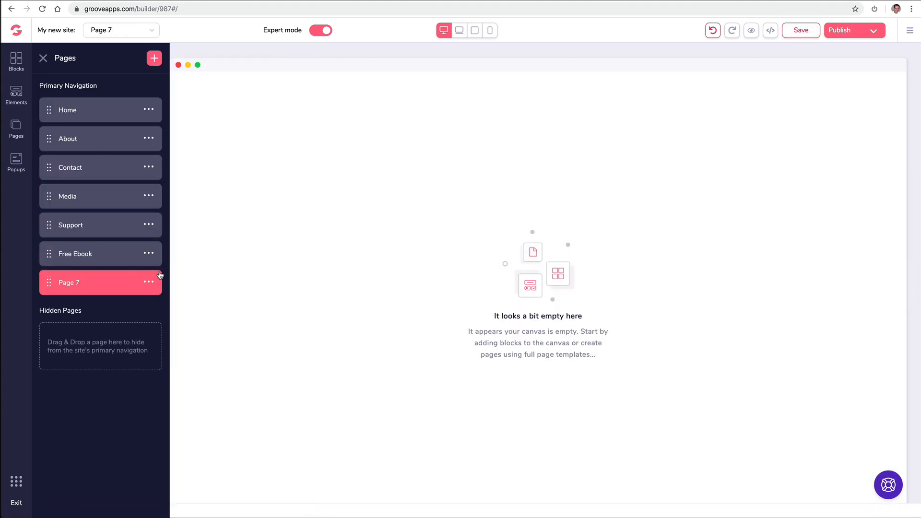
click(150, 282)
click(80, 335)
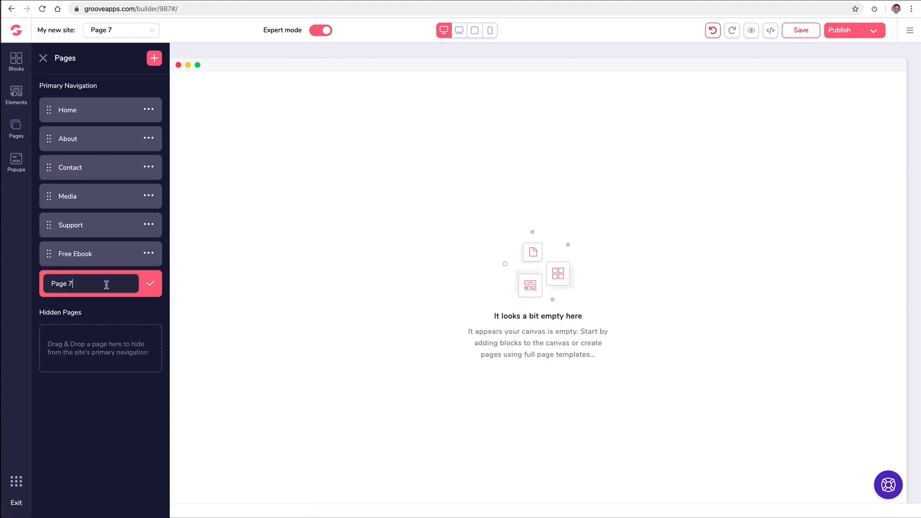
text(ThankYou Download)
click(150, 284)
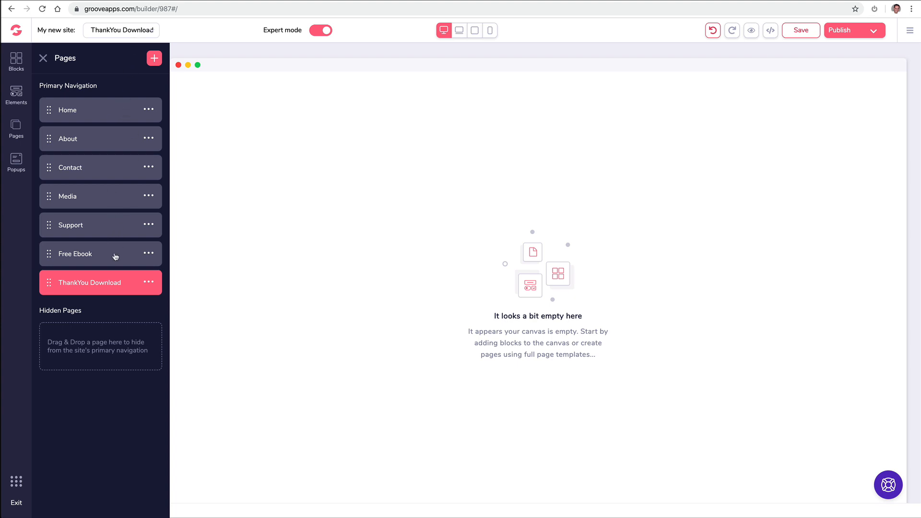
Step: Move the Free Ebook and ThankYou Download pages out of the primary navigation into the hidden pages
click(120, 30)
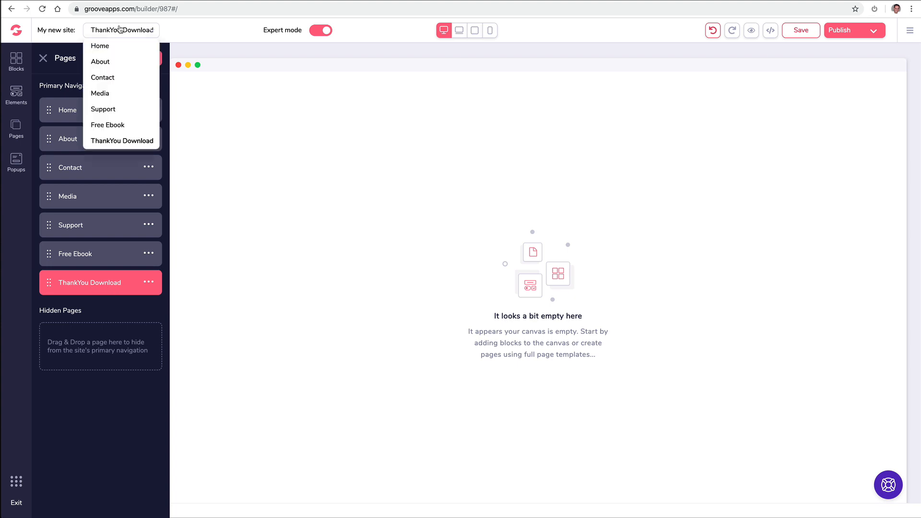
click(103, 61)
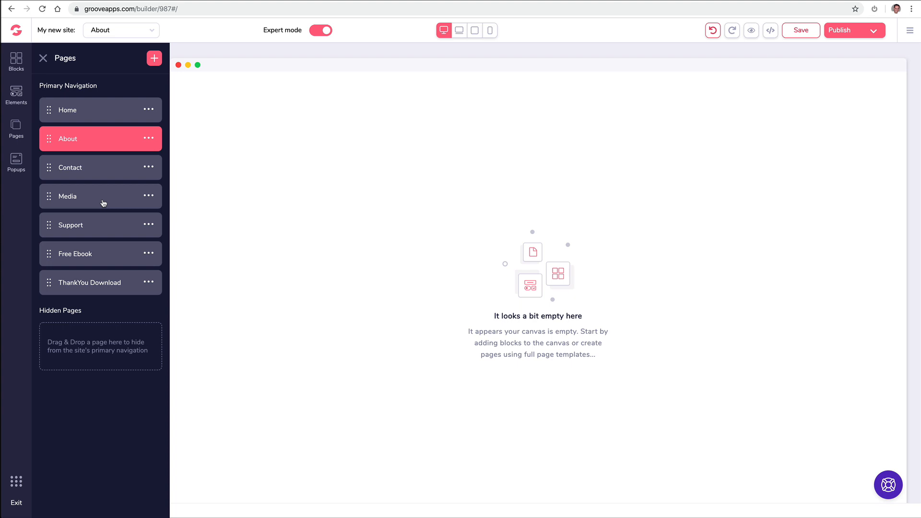
click(51, 255)
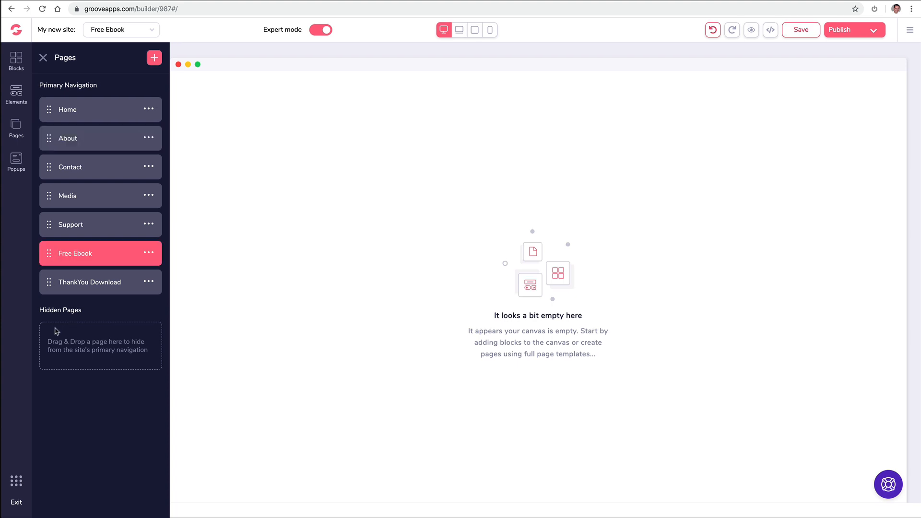
drag(50, 255, 55, 311)
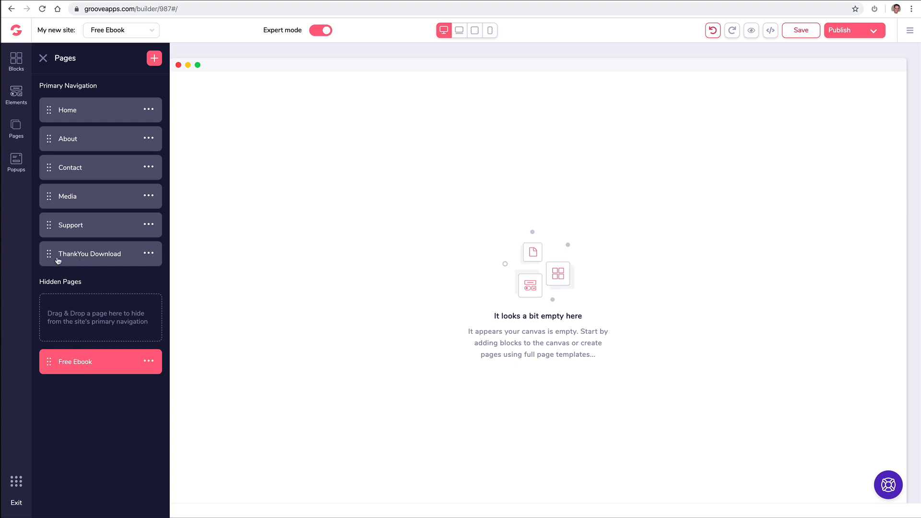
drag(49, 255, 61, 359)
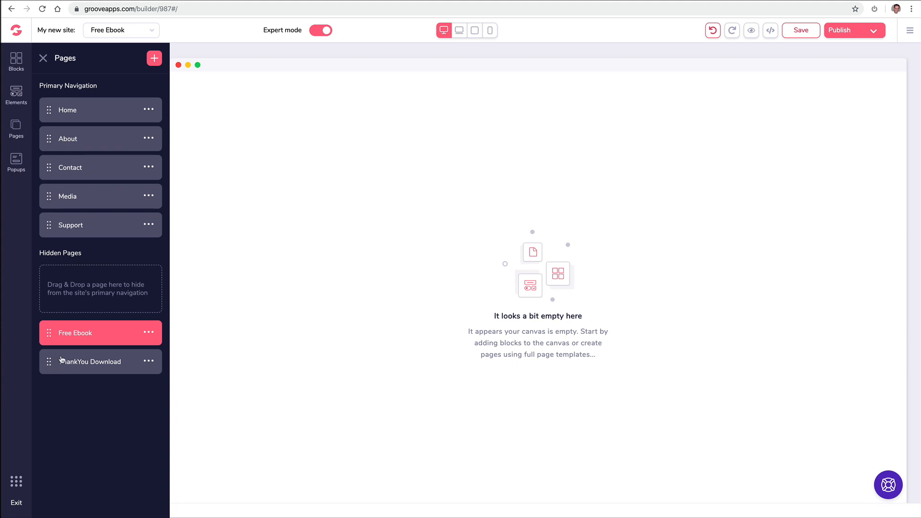
Step: Add the wireframe navigation bar with logo, centred page links and social icons to the ThankYou Download page and try its Home link
click(87, 363)
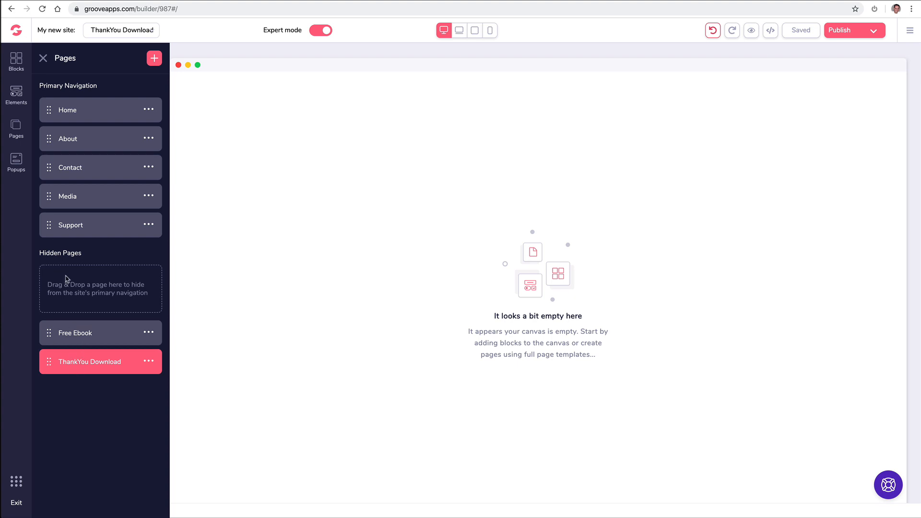
click(19, 62)
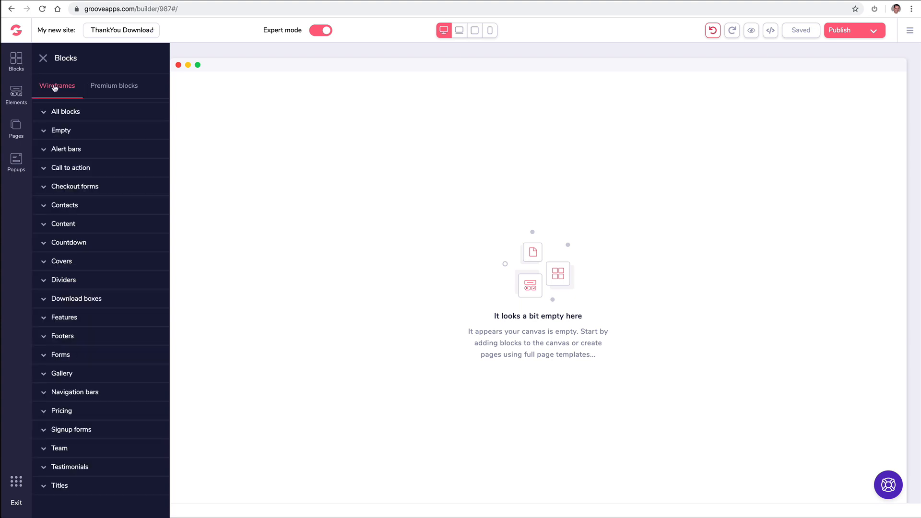
click(107, 88)
click(84, 269)
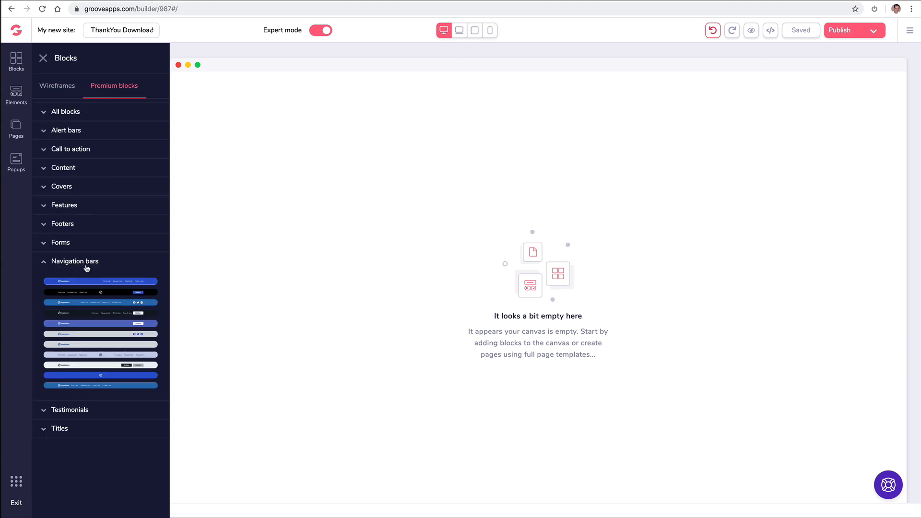
click(64, 86)
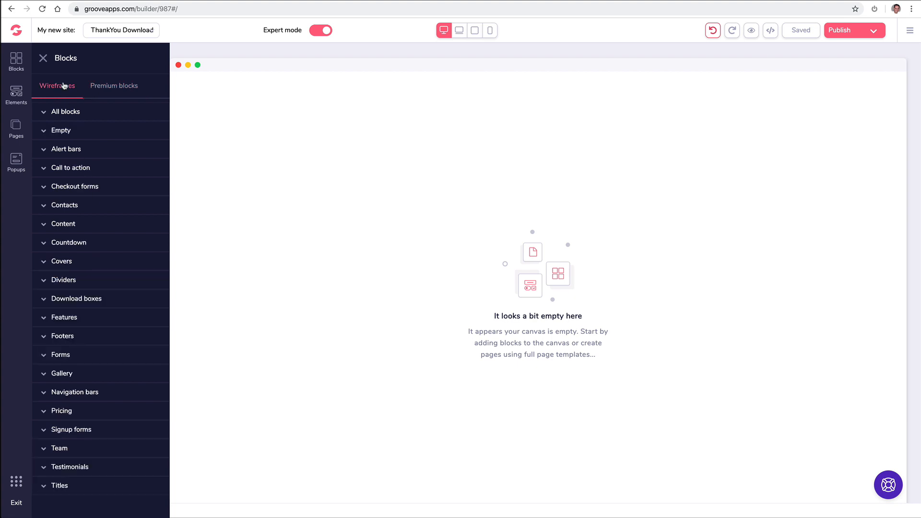
click(75, 391)
scroll(111, 364, down, 2)
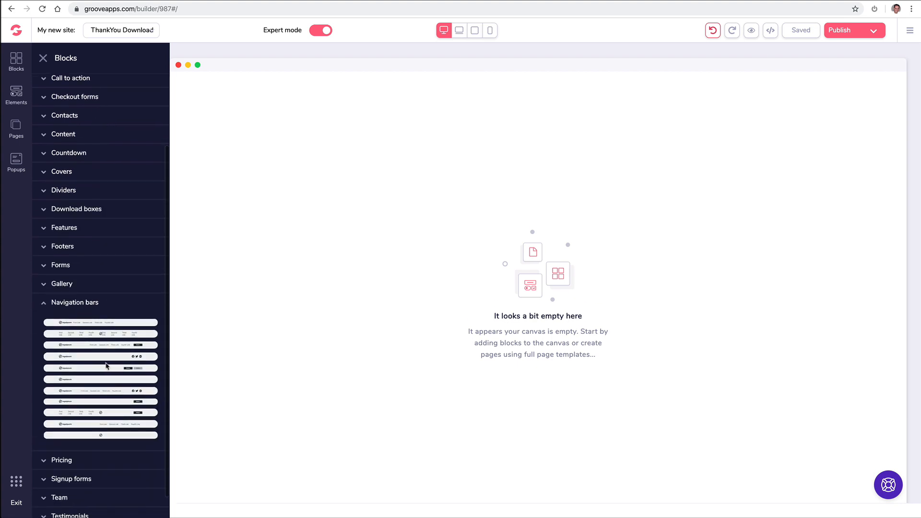
drag(104, 391, 450, 101)
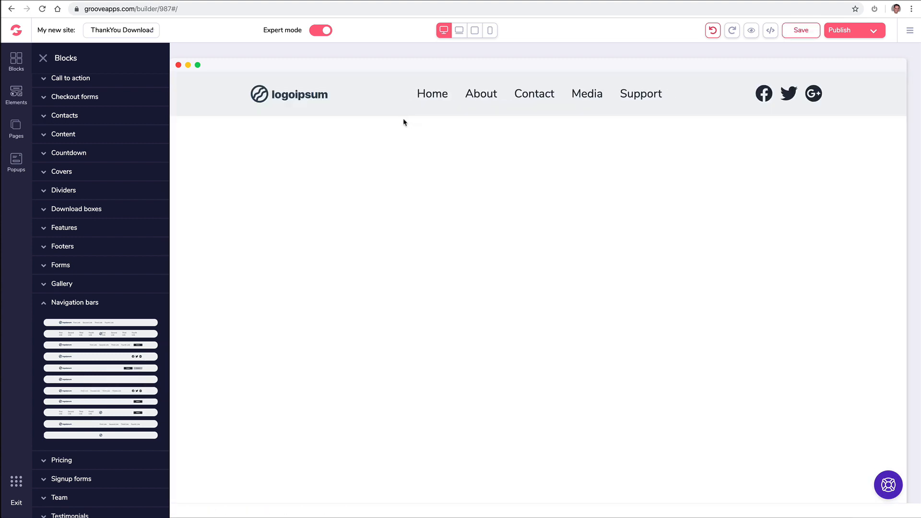
click(427, 105)
click(427, 97)
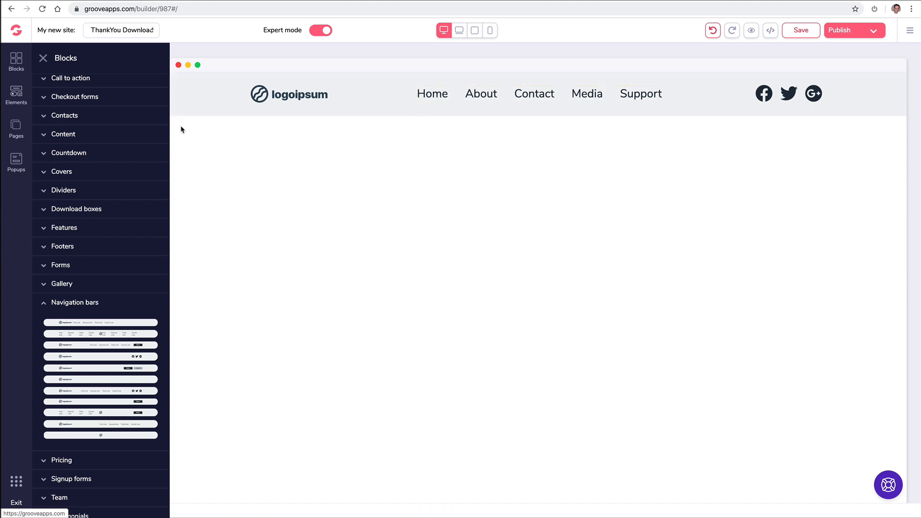
Step: Try placing the Support page ahead of Media in the primary navigation and restore the original page order
click(17, 127)
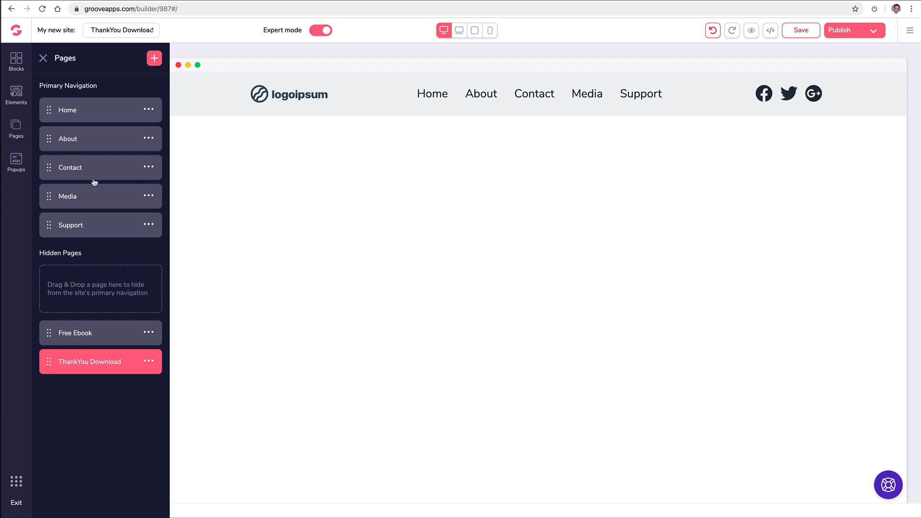
drag(52, 227, 52, 189)
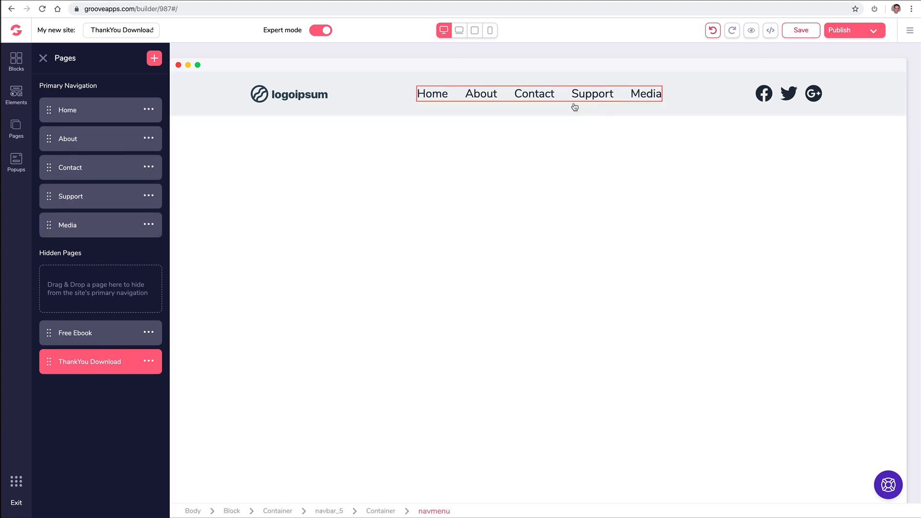
drag(49, 220, 50, 191)
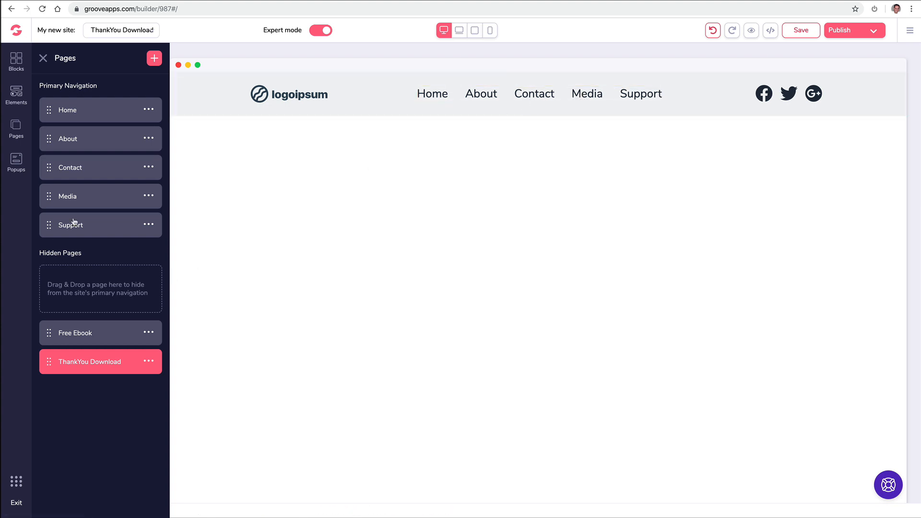
Step: Nest the Media page under Contact in the primary navigation and try the Contact dropdown in the navigation bar
drag(49, 197, 79, 184)
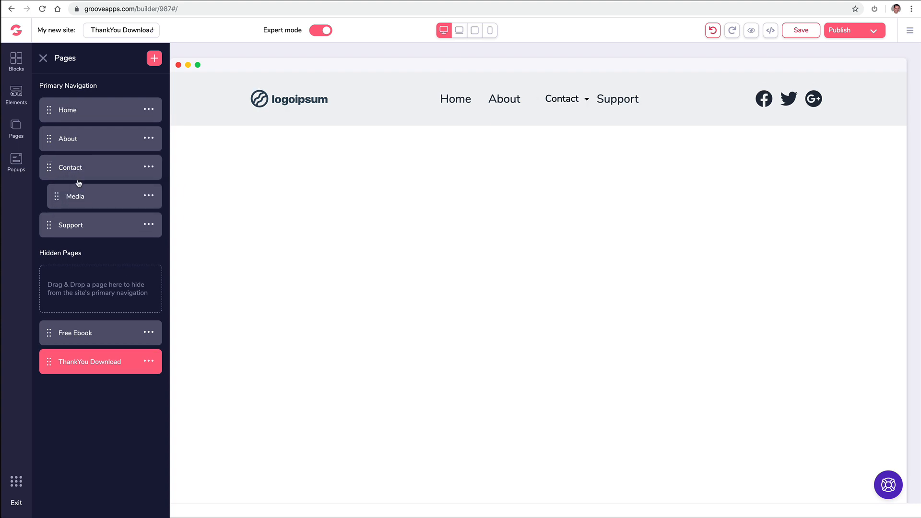
click(590, 100)
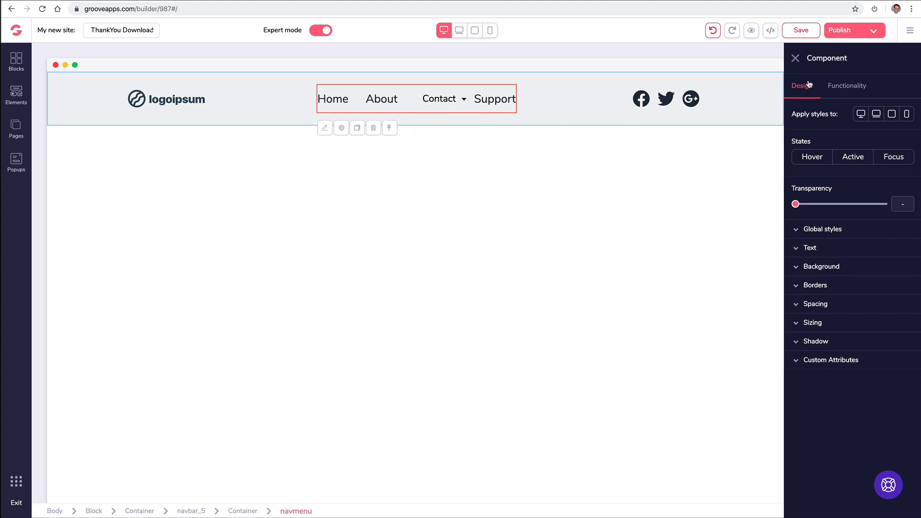
click(795, 58)
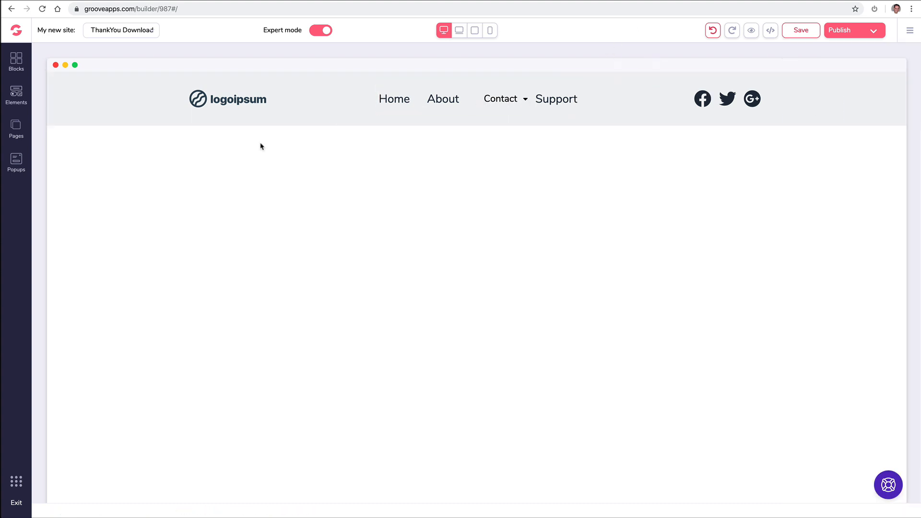
click(16, 128)
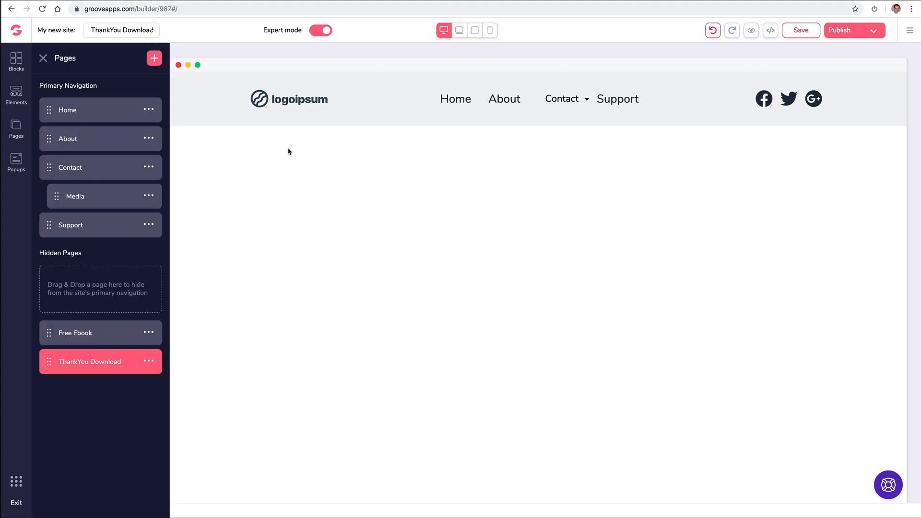
Step: For the navigation bar's logo, find the GroovePages image 5cdb2ae44c6da_Big---logo--text.png by searching for "logo" and upload it to the image library
click(293, 102)
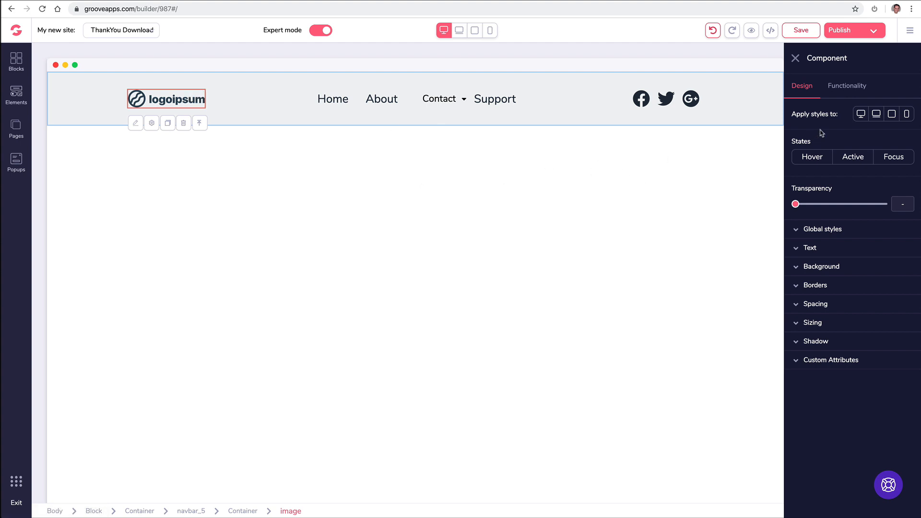
click(850, 93)
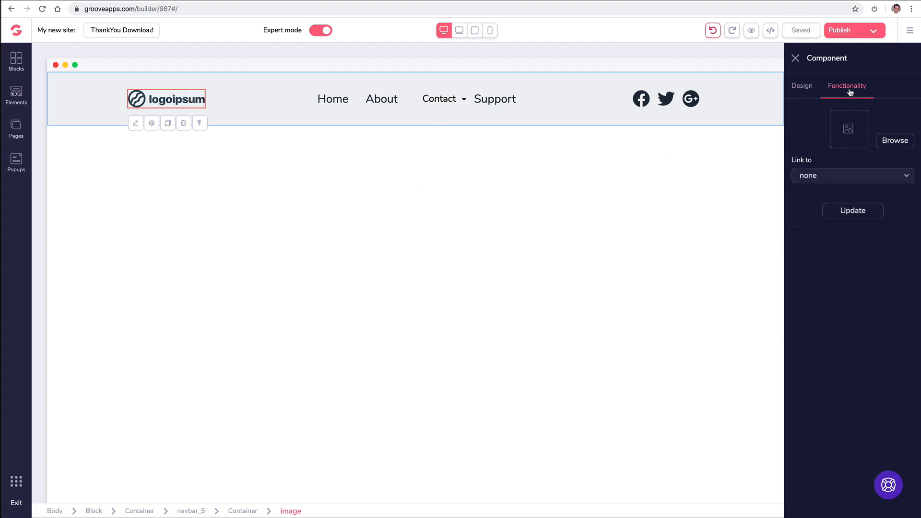
click(885, 143)
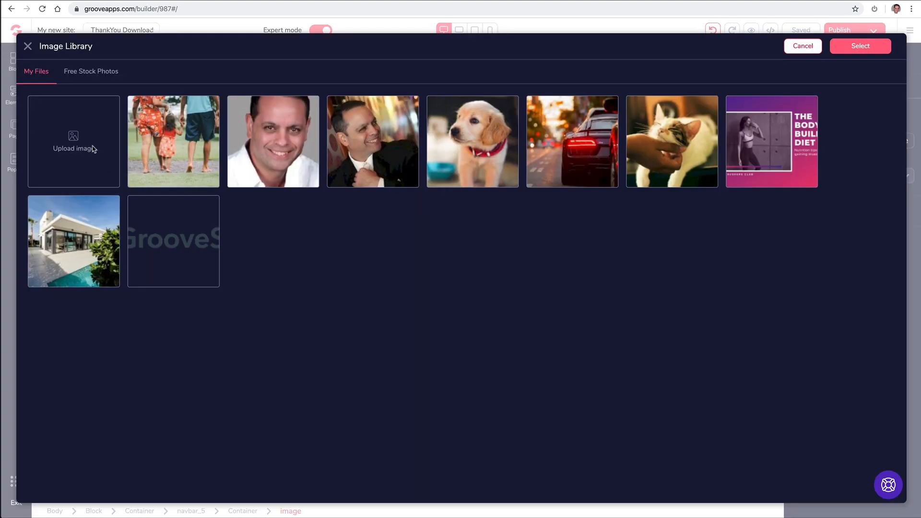
click(94, 149)
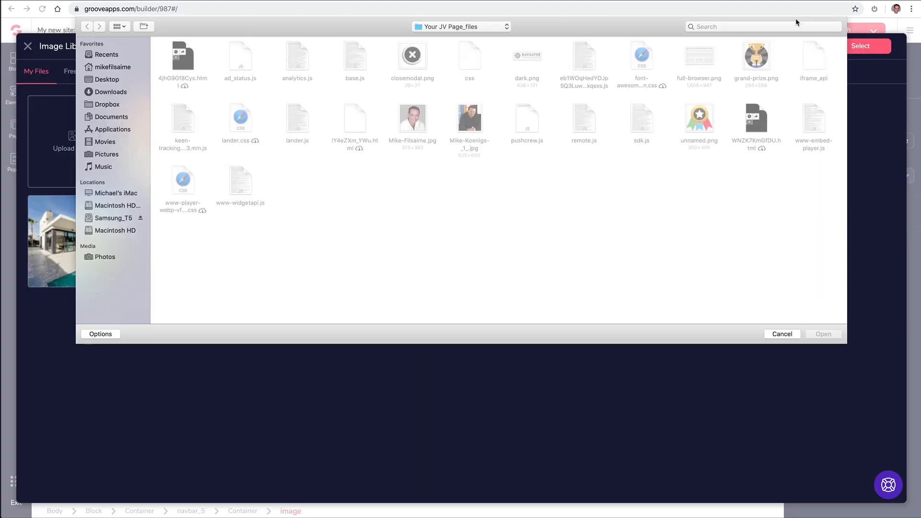
click(761, 26)
text(logo)
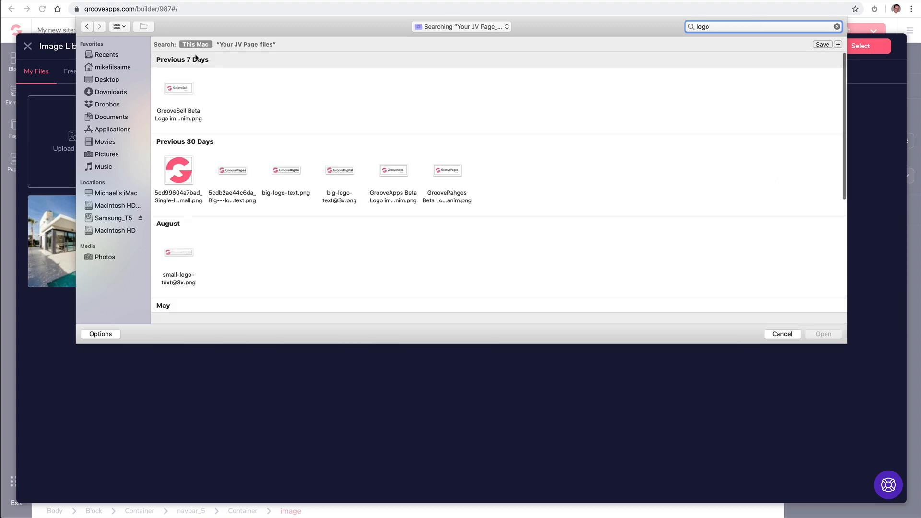
click(237, 173)
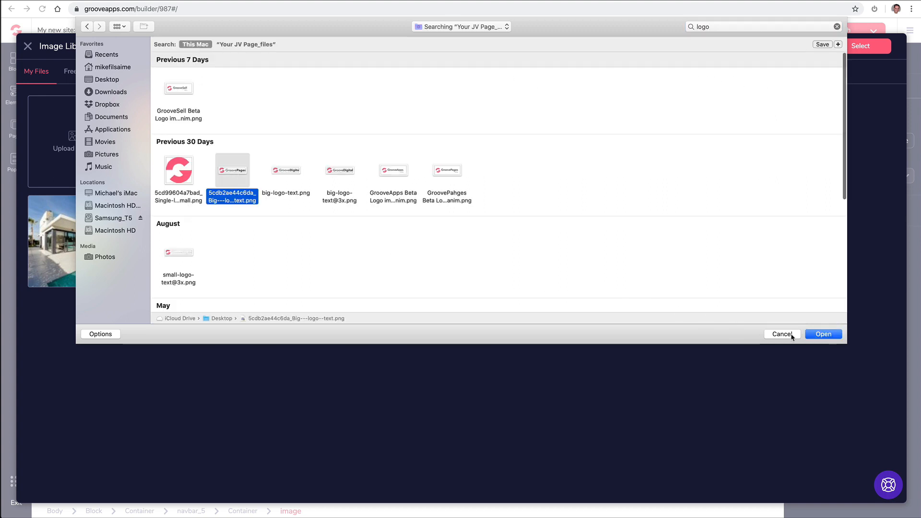
click(821, 336)
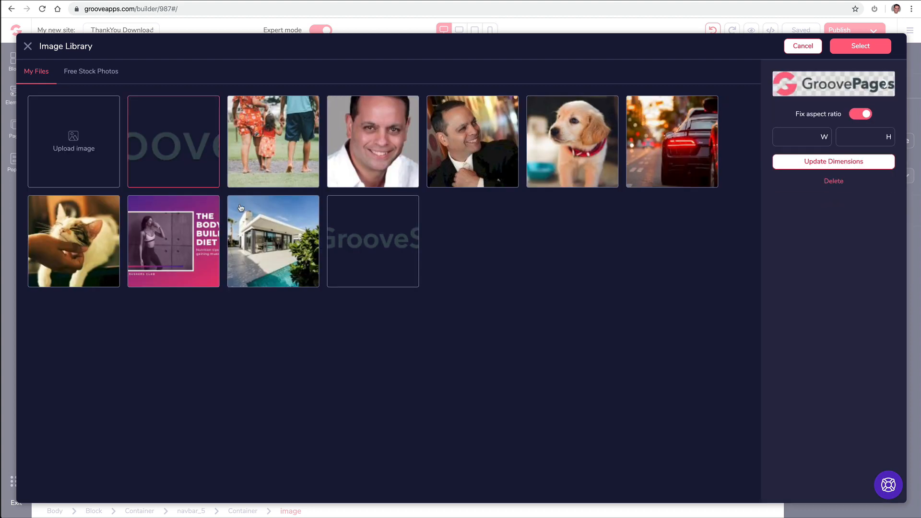
Step: Replace the navigation bar's placeholder logo with the uploaded GroovePages image
click(868, 51)
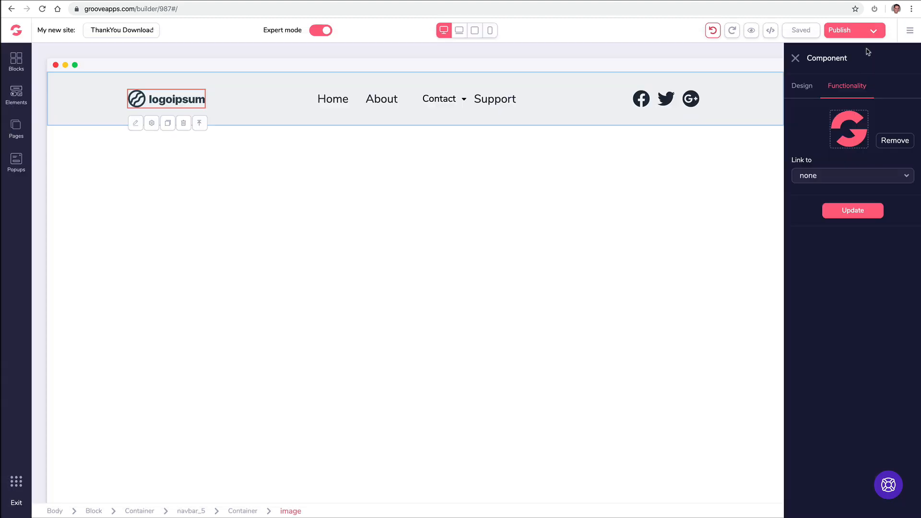
click(845, 213)
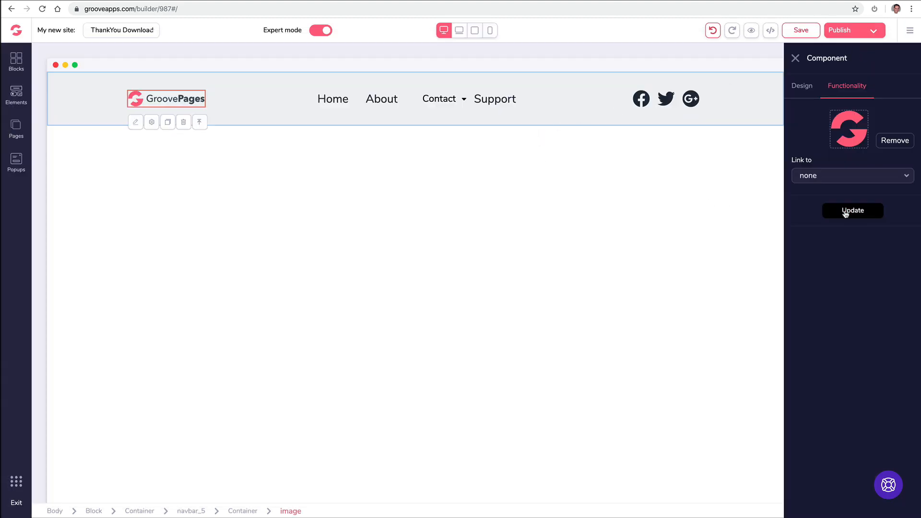
click(292, 173)
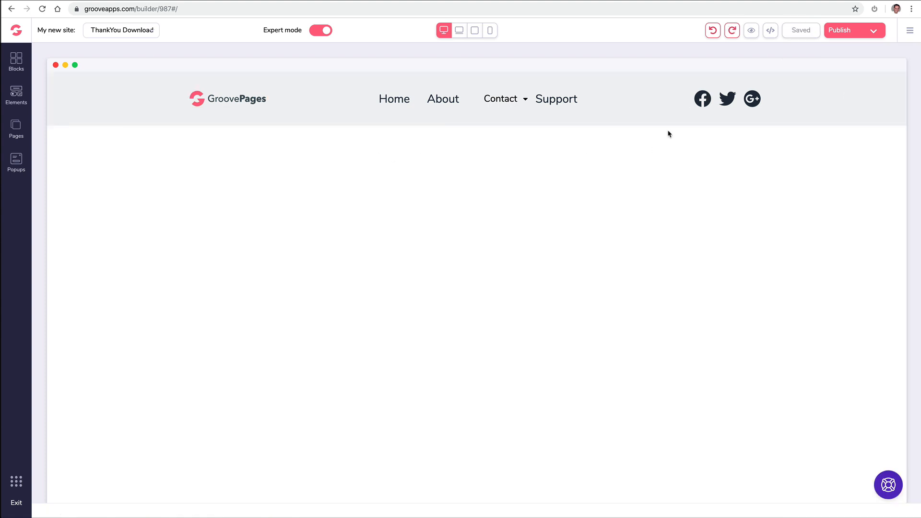
Step: Set the navigation bar's background to the second-lightest pink shade in the colour palette
click(214, 82)
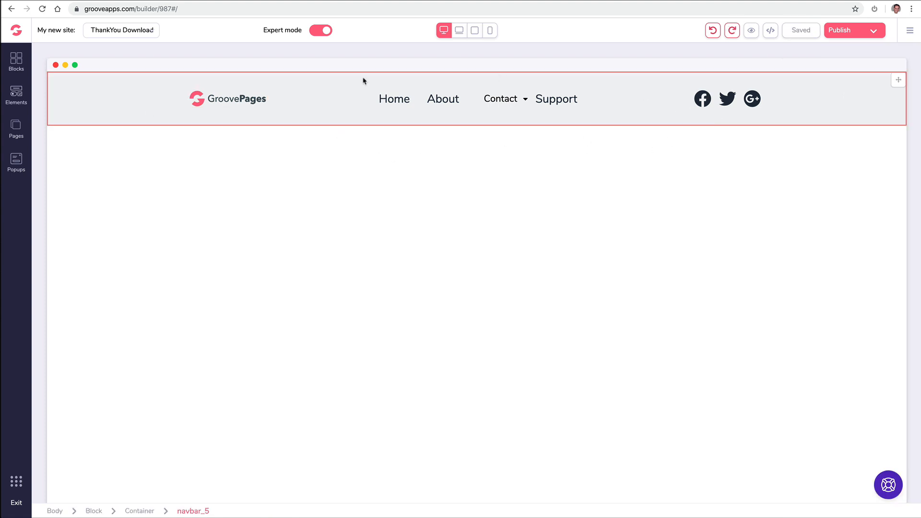
click(74, 90)
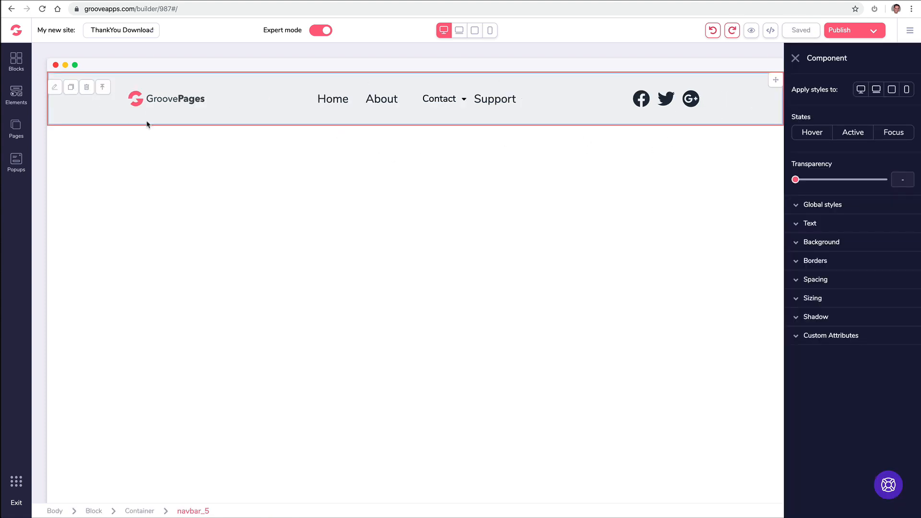
click(798, 244)
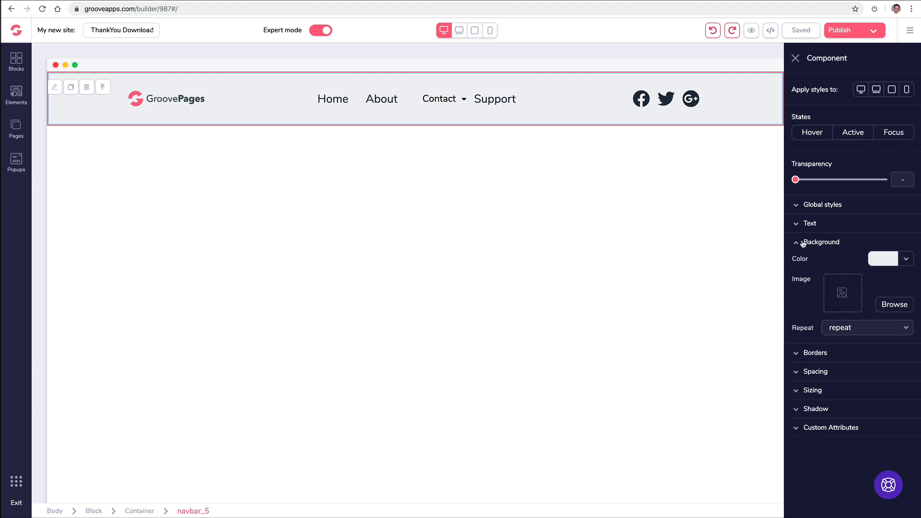
click(906, 262)
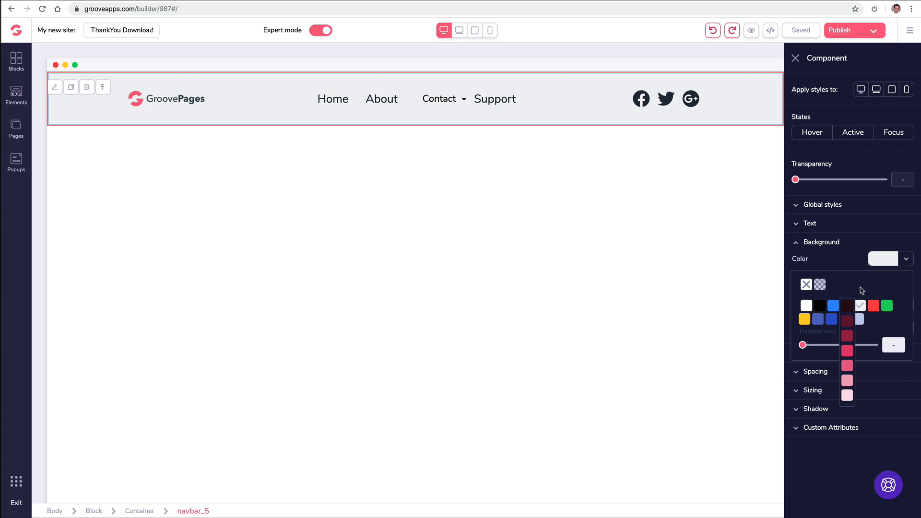
click(847, 382)
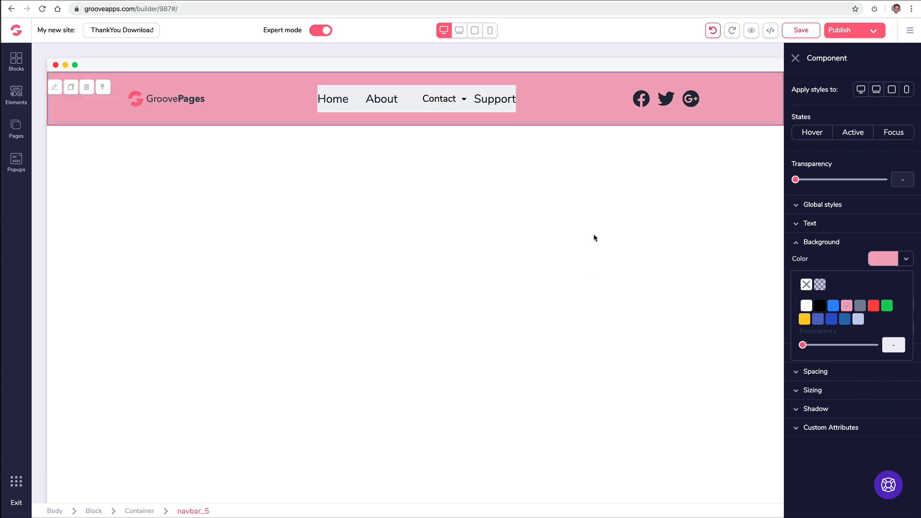
Step: Set the page-links menu's background to the same pink shade as the navigation bar
click(357, 95)
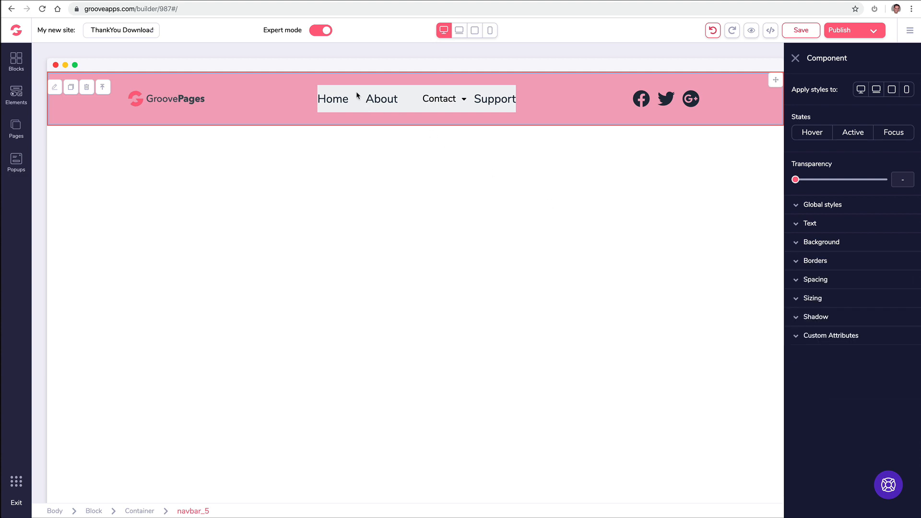
click(446, 97)
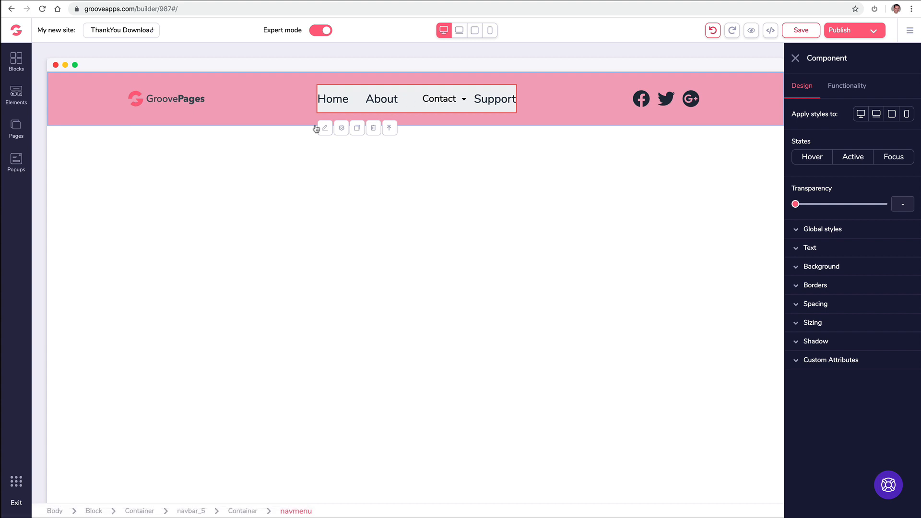
click(822, 267)
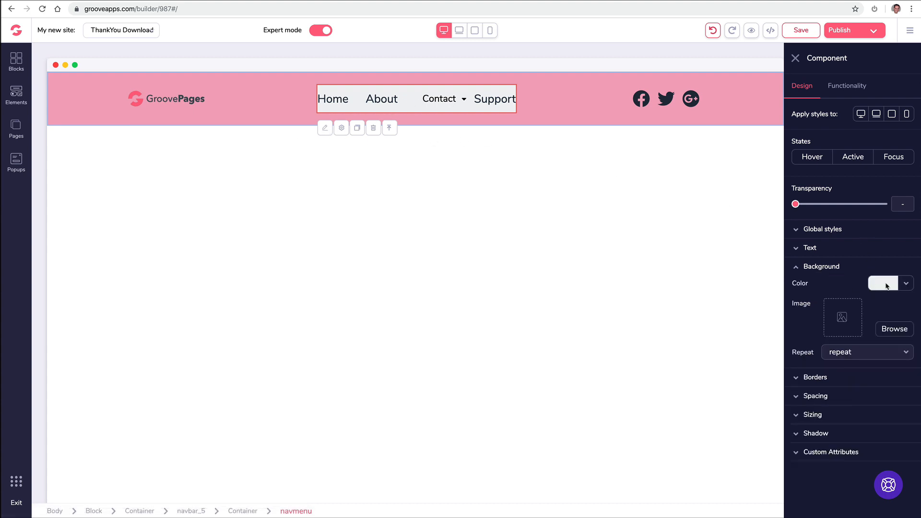
click(887, 286)
mouse_move(847, 331)
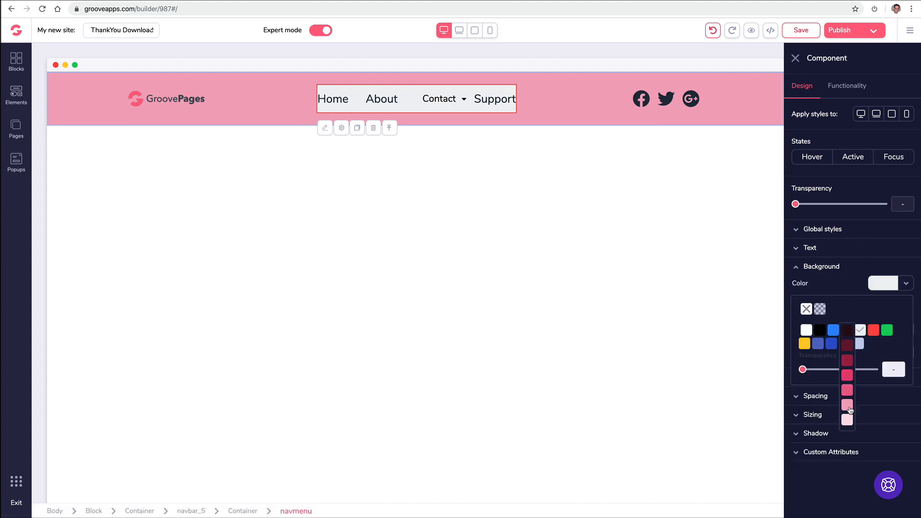
click(849, 409)
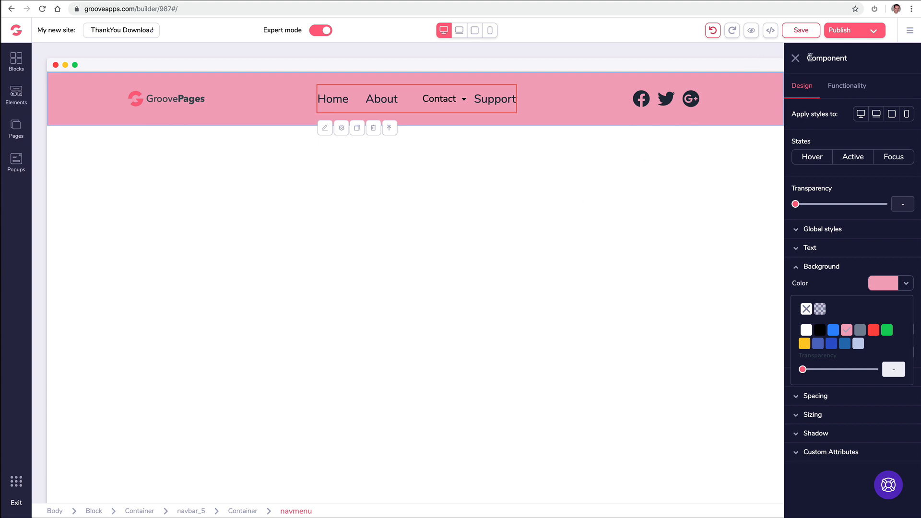
click(795, 58)
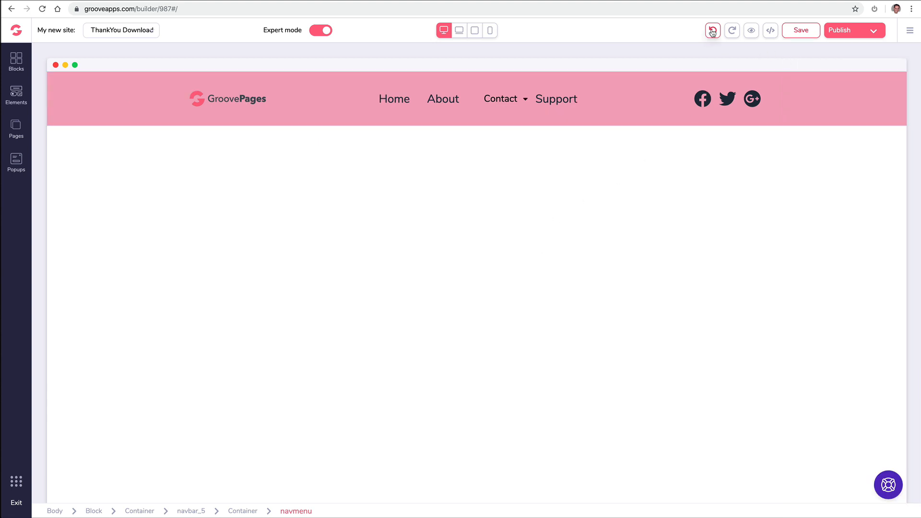
Step: Undo the pink background changes on the navigation bar and its page-links menu
click(712, 30)
click(713, 31)
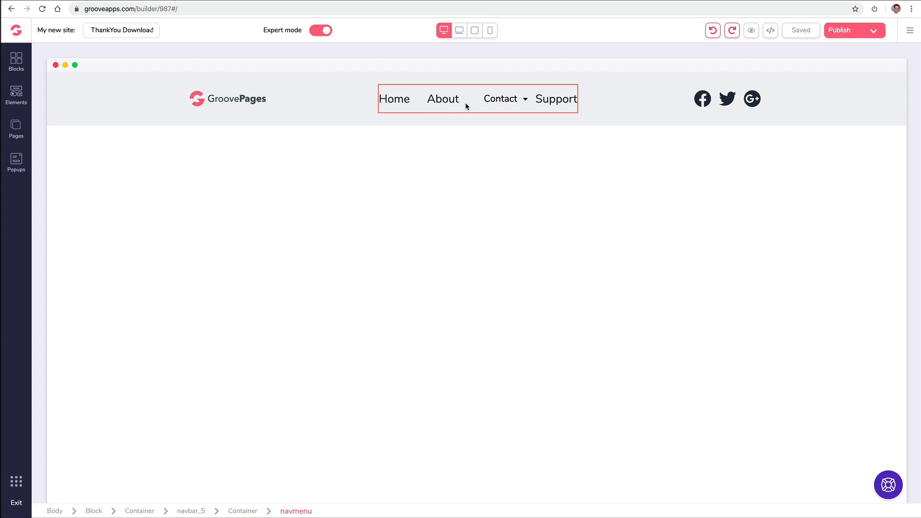
Step: Delete the Support page from the primary navigation, confirm the deletion and close the page list
click(490, 106)
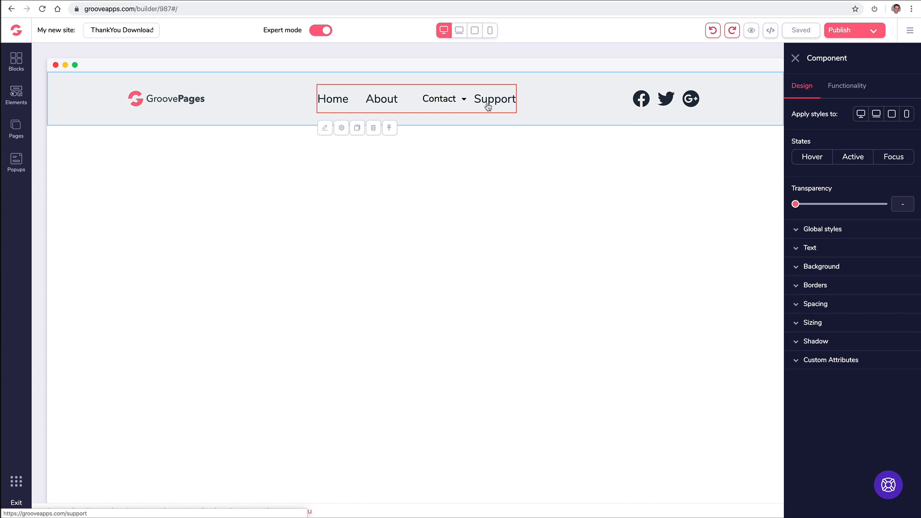
click(16, 127)
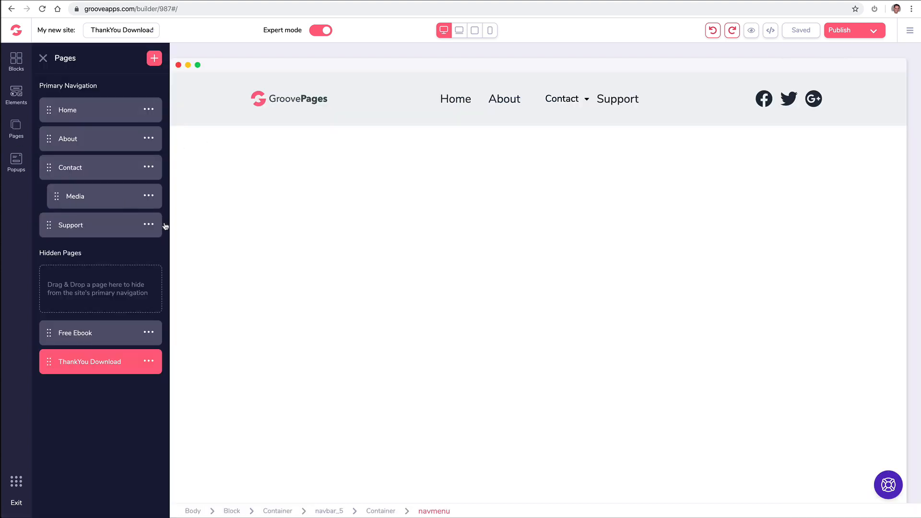
click(149, 224)
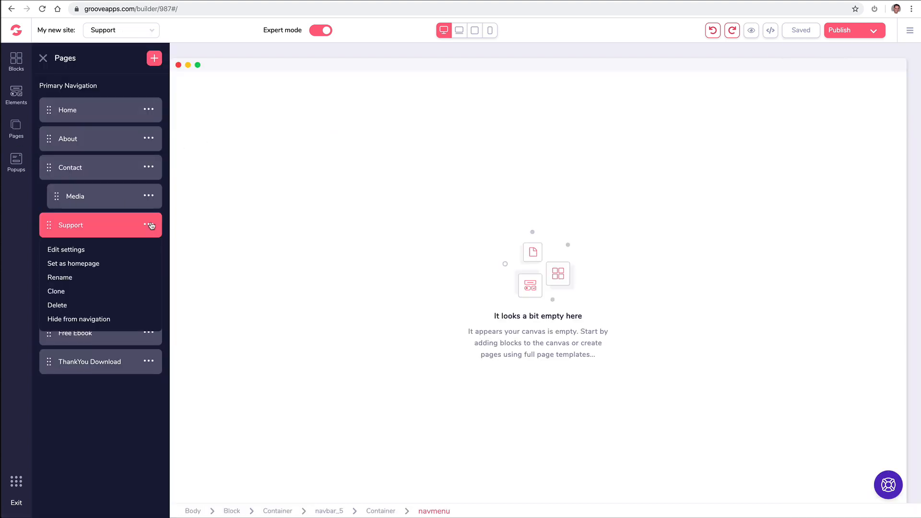
click(57, 306)
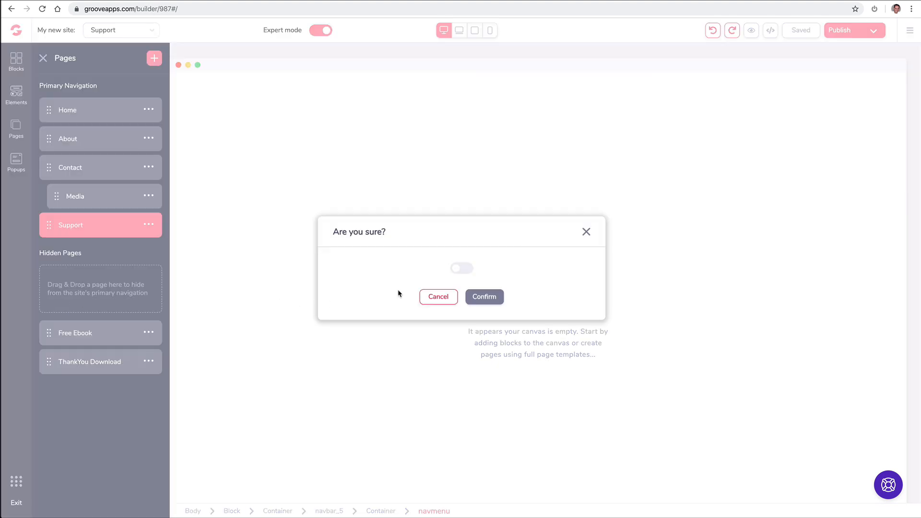
click(461, 268)
click(484, 296)
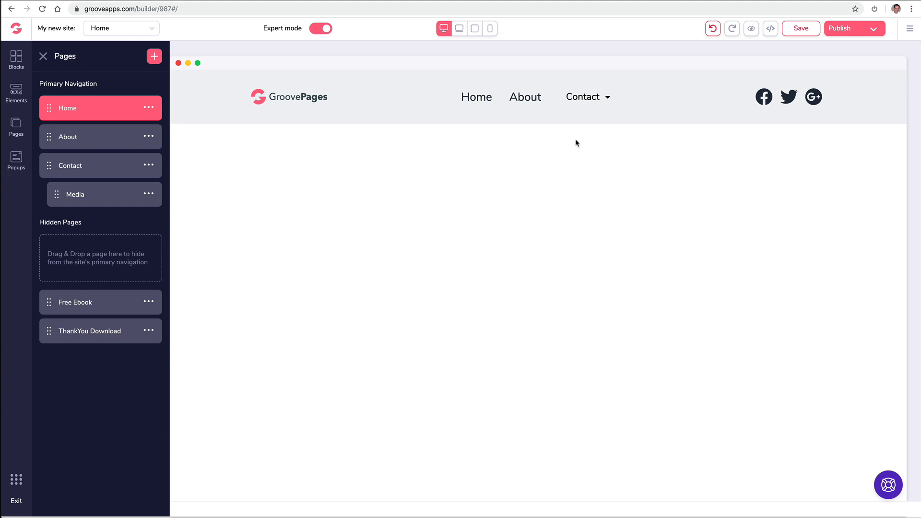
click(46, 57)
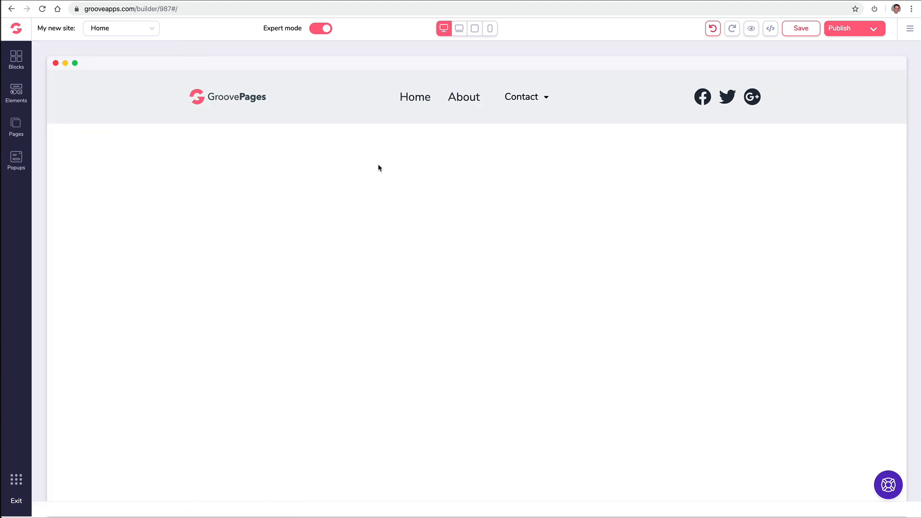
Step: Set the number of external links in the navigation bar's page-links menu to 1
click(469, 103)
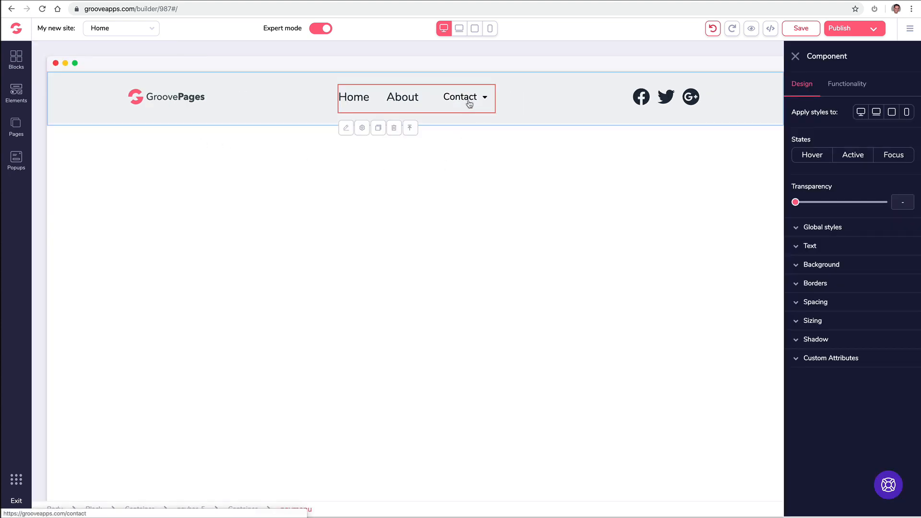
click(846, 91)
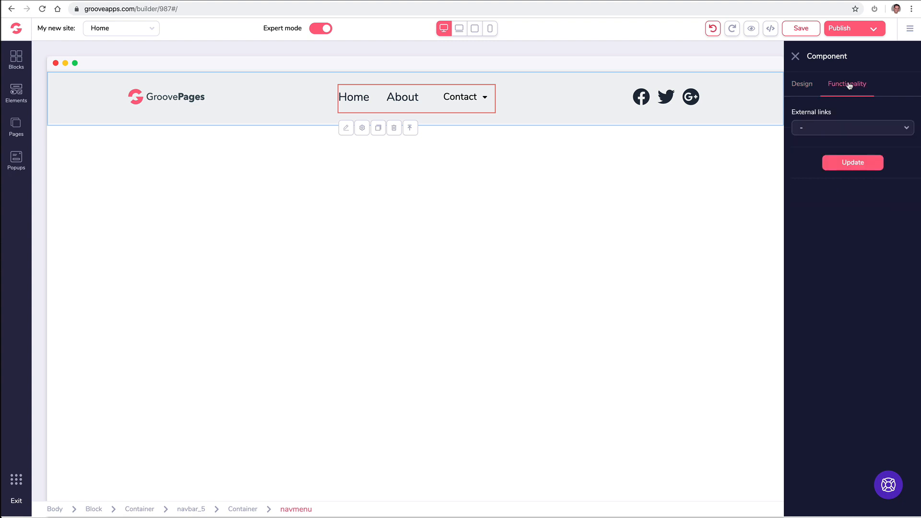
click(826, 130)
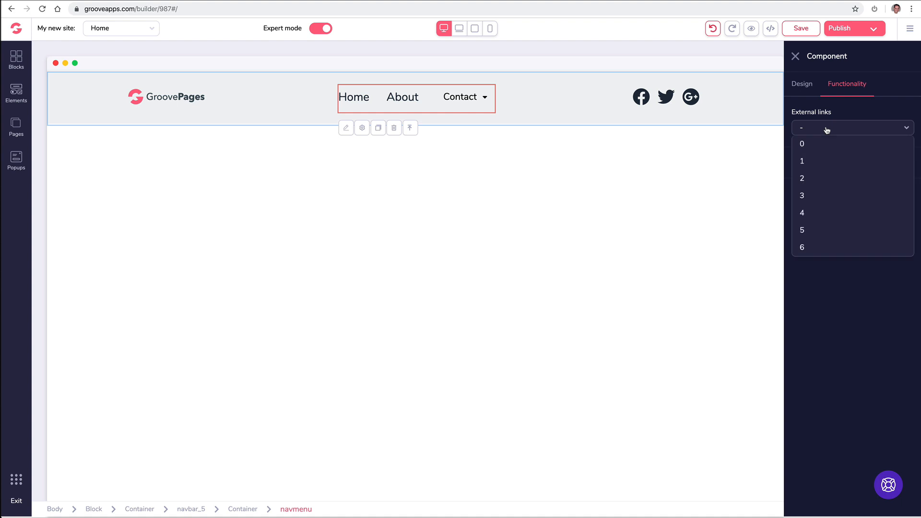
click(818, 178)
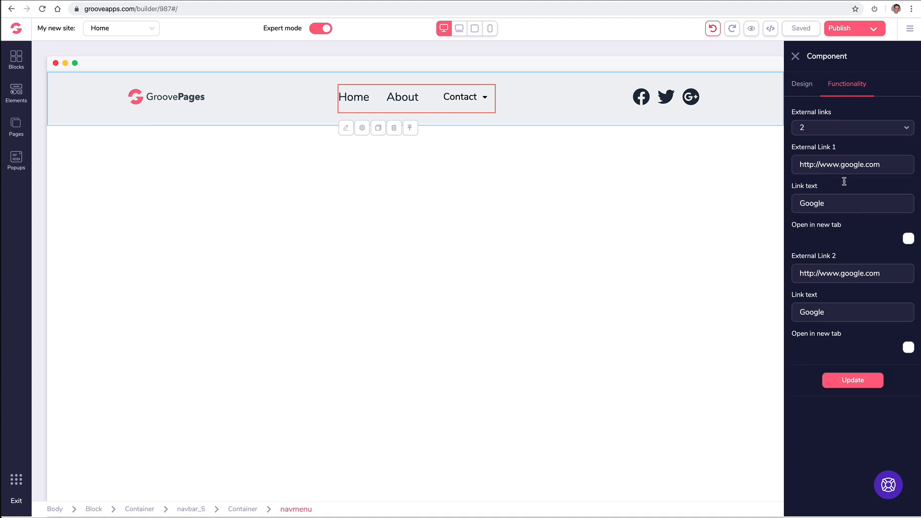
click(818, 128)
click(814, 162)
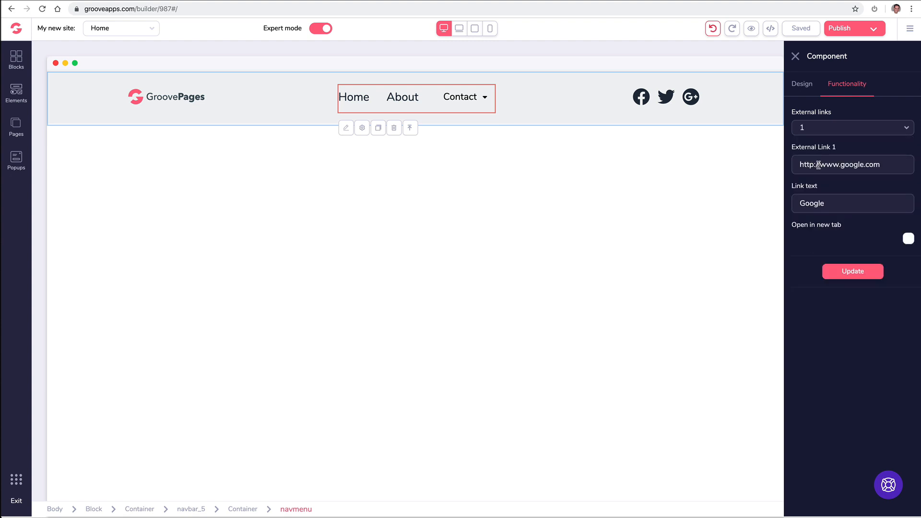
triple_click(818, 165)
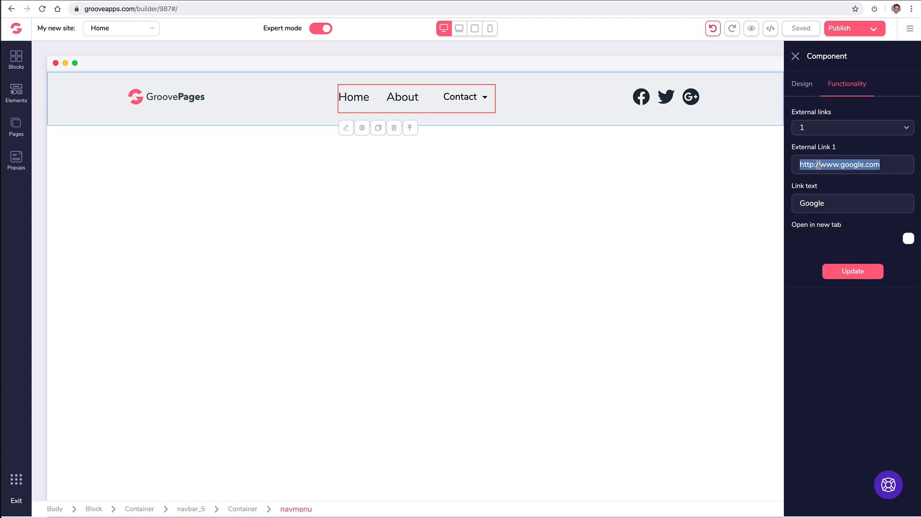
text(https://support.groovekart.com/hc/en-us)
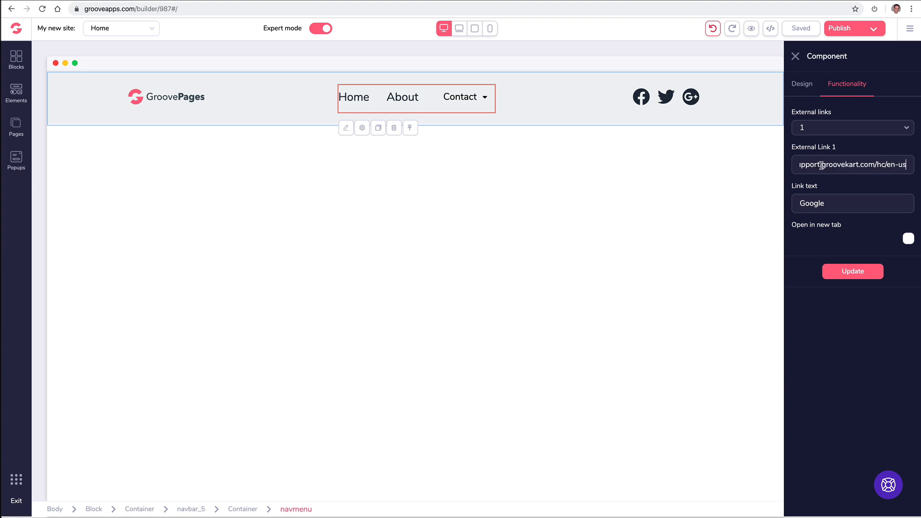
double_click(825, 198)
text(Support)
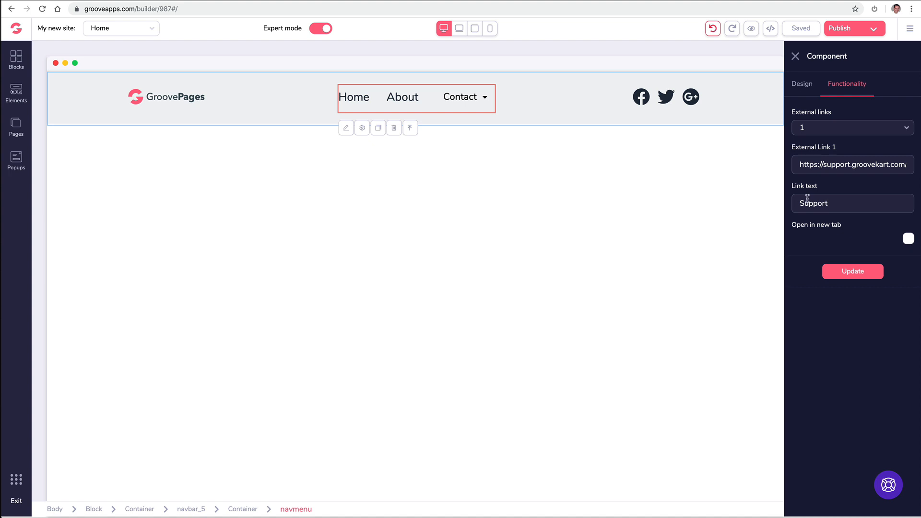
click(908, 239)
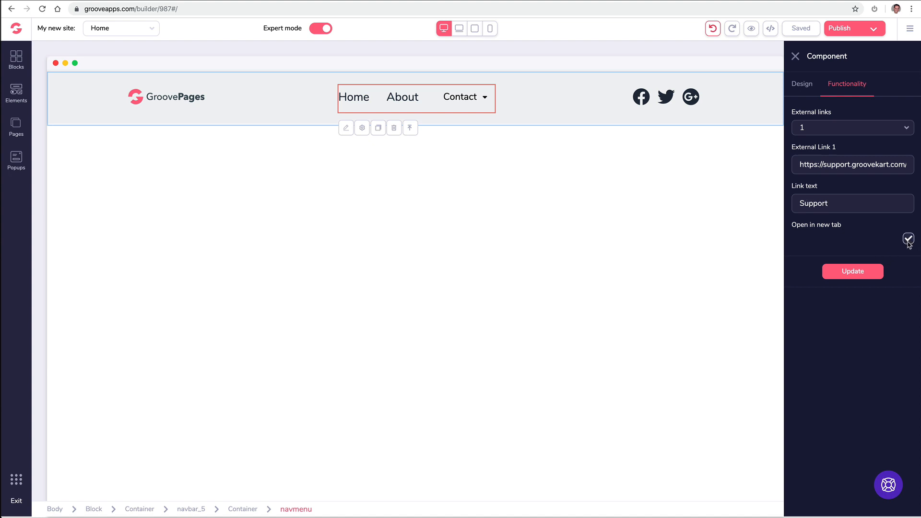
click(850, 273)
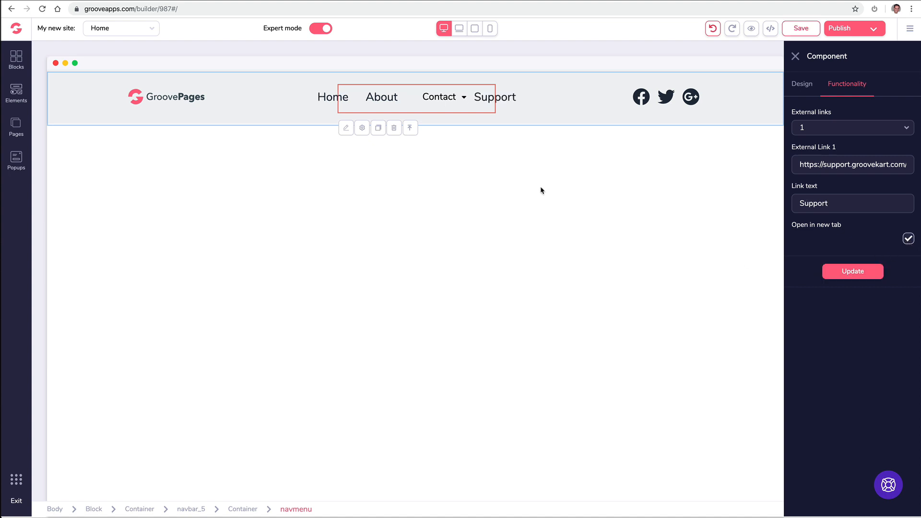
click(794, 56)
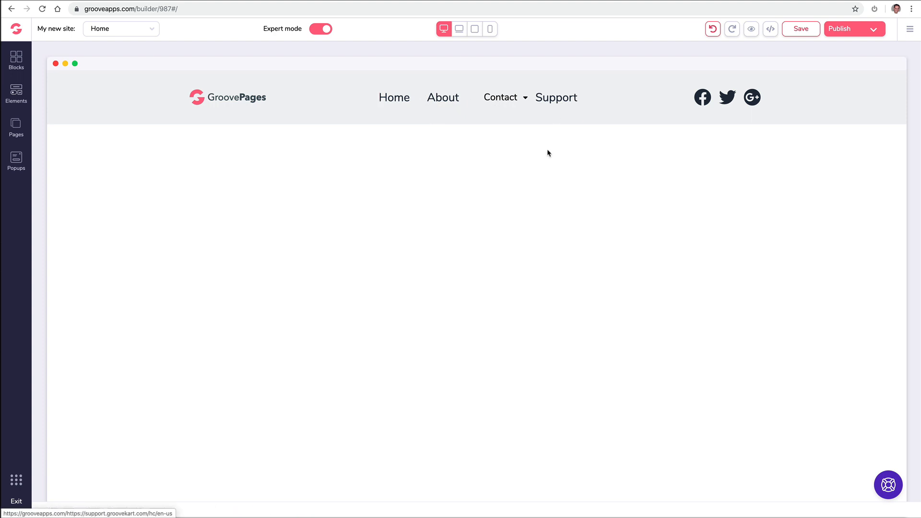
Step: Examine the design and functionality settings available for the navigation bar's page-links menu
click(393, 105)
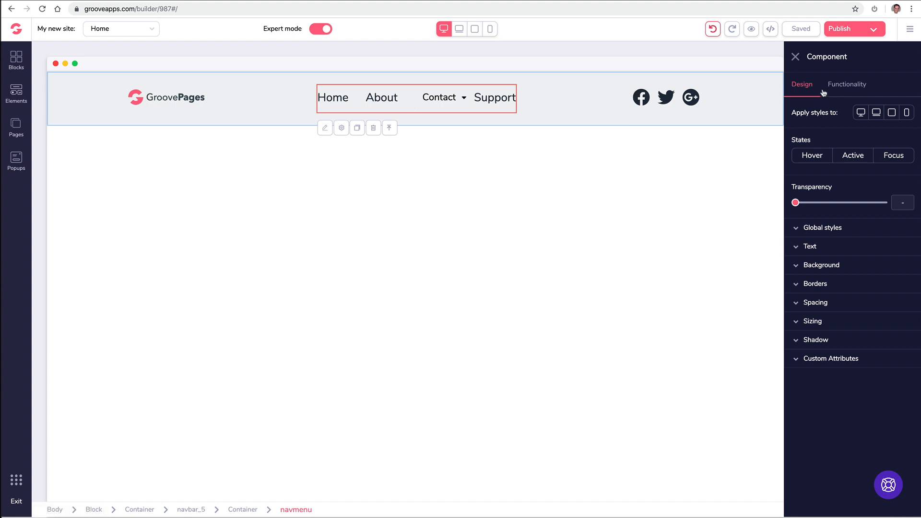
click(803, 247)
click(805, 247)
click(820, 363)
click(820, 363)
click(833, 91)
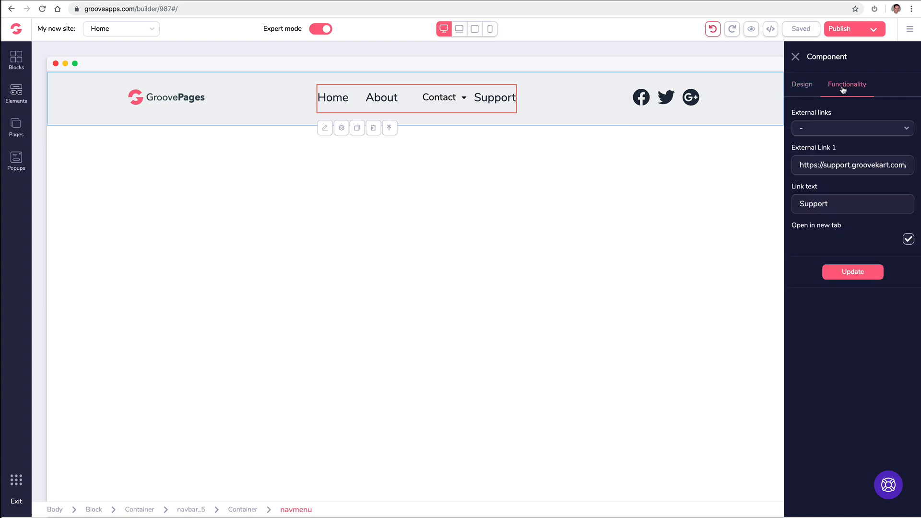
click(797, 87)
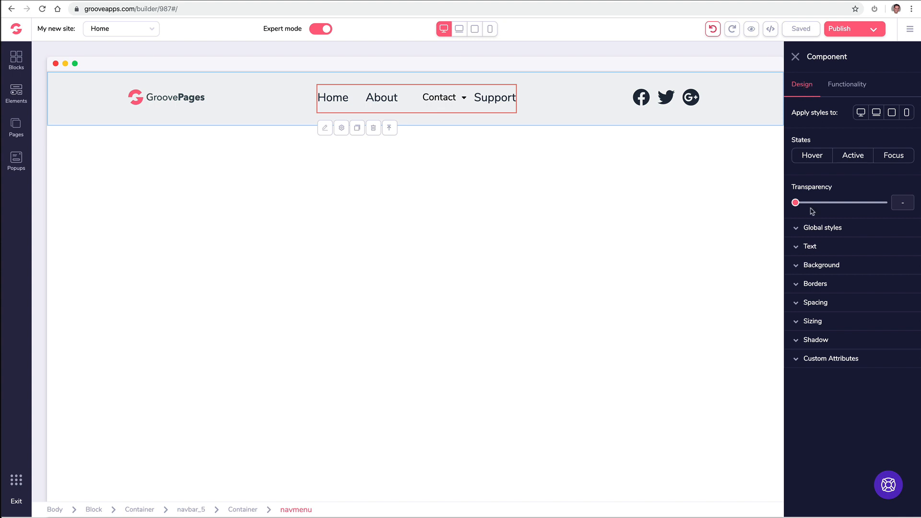
click(838, 89)
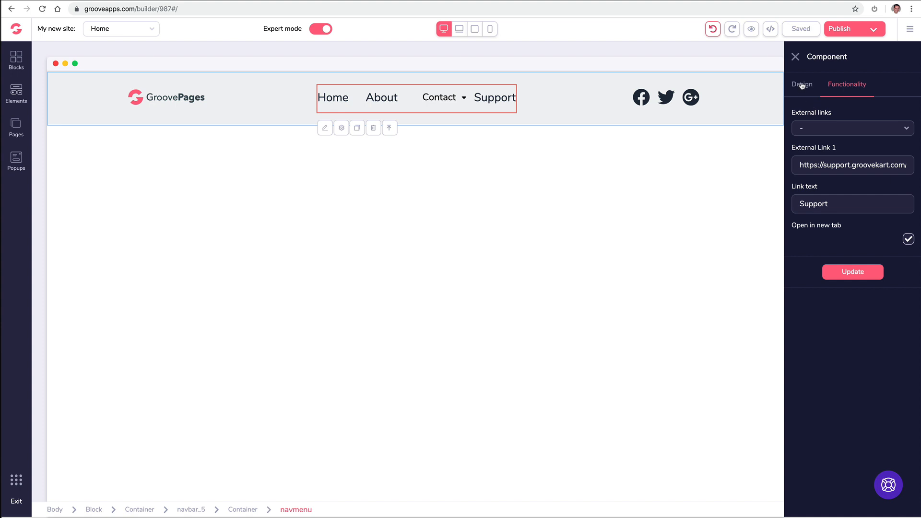
click(795, 59)
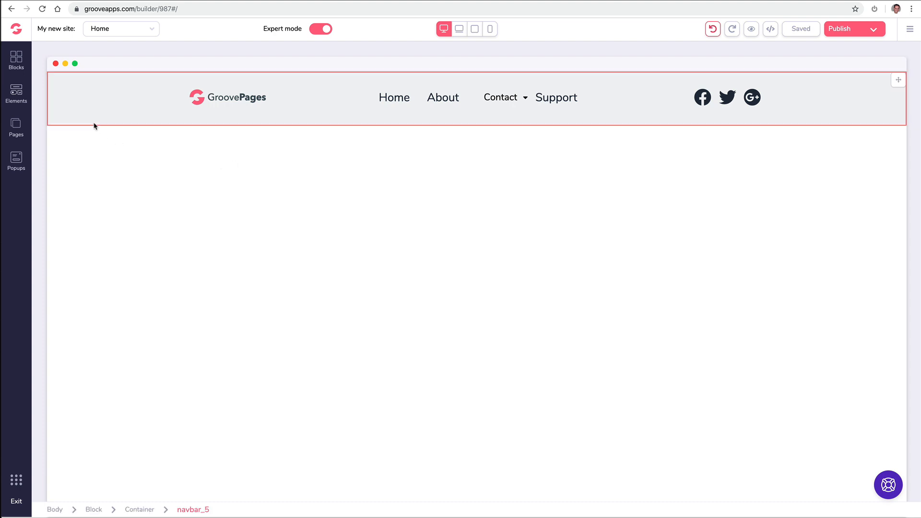
Step: Add the premium purple gradient alert bar with countdown above the navigation bar
click(16, 59)
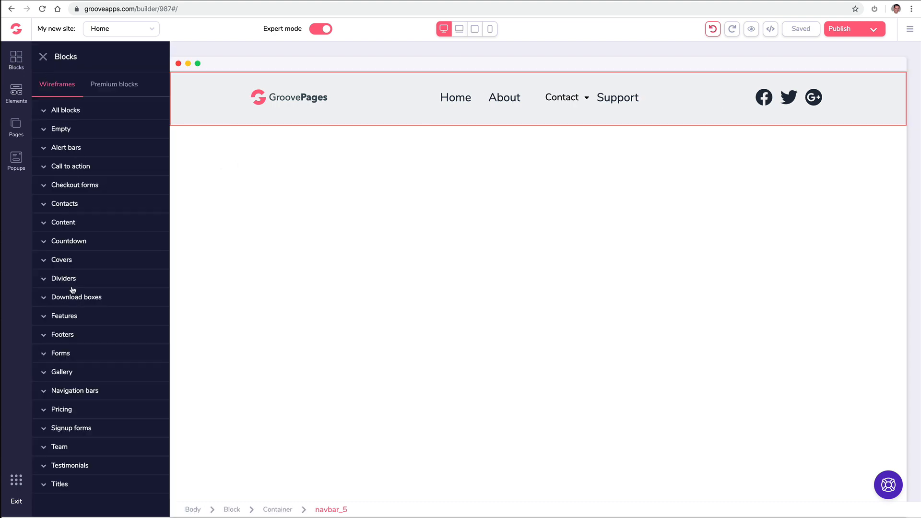
click(93, 241)
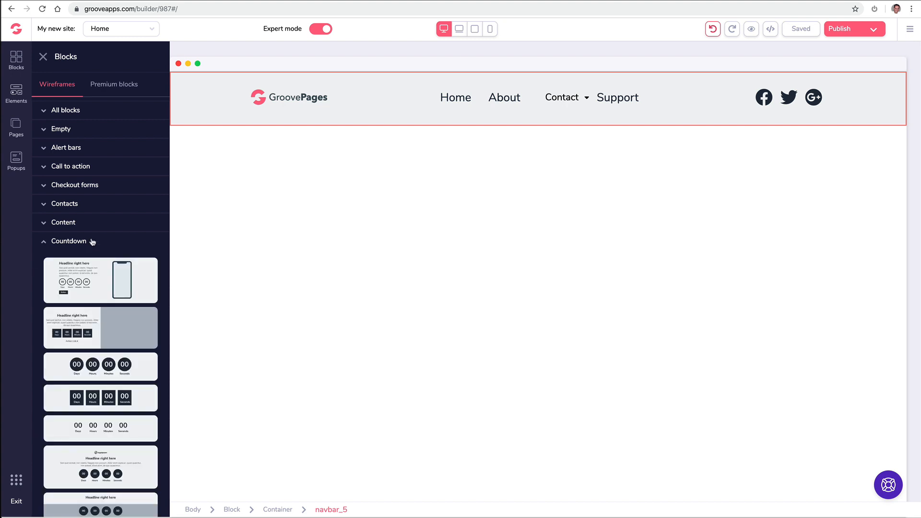
scroll(92, 242, down, 5)
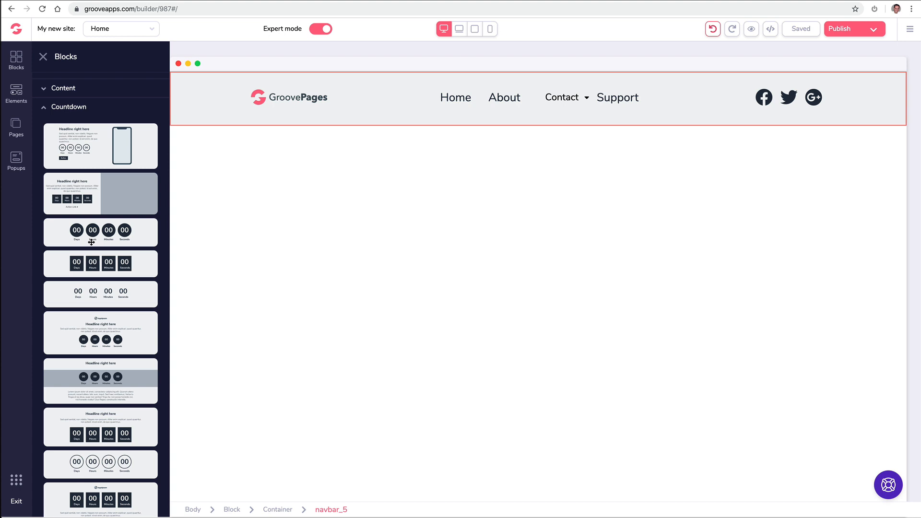
scroll(91, 242, up, 5)
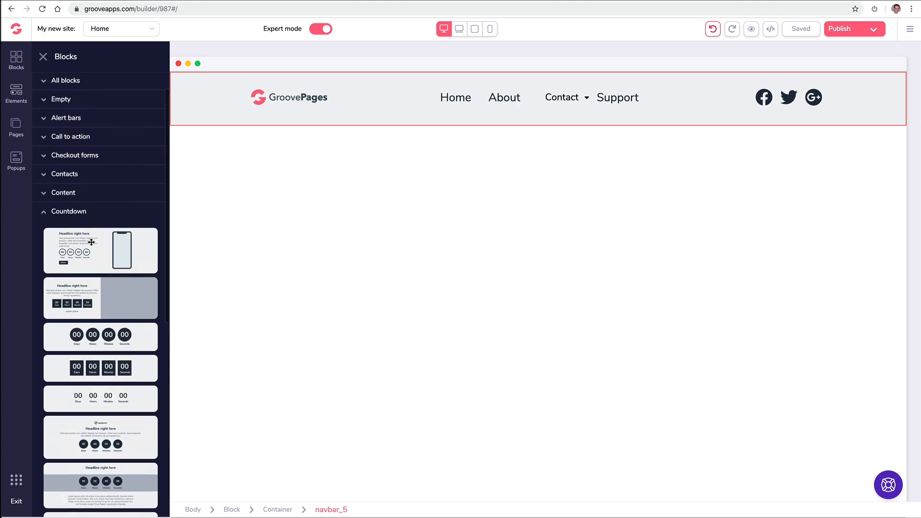
click(53, 243)
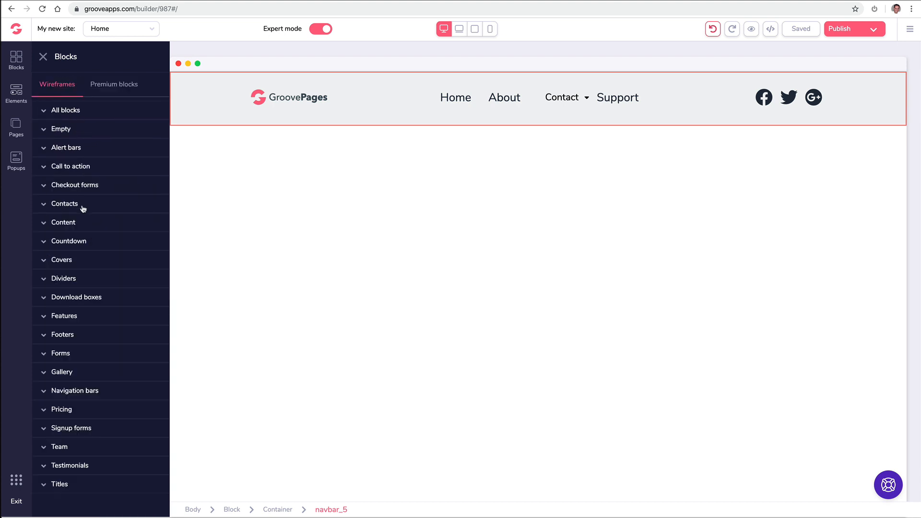
click(111, 93)
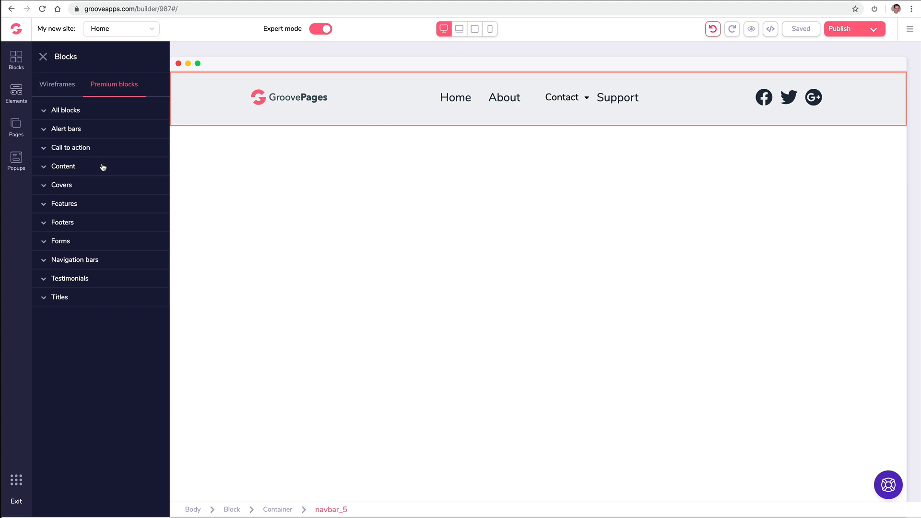
click(89, 133)
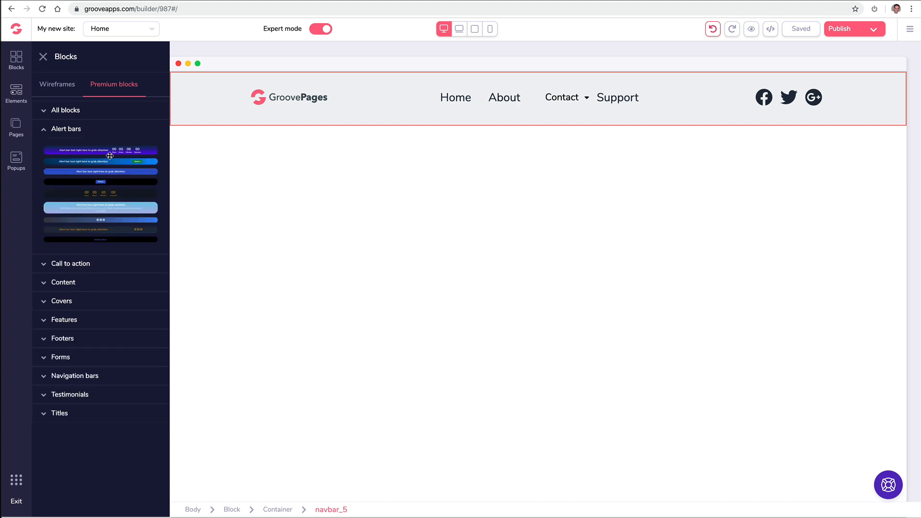
drag(111, 150, 448, 79)
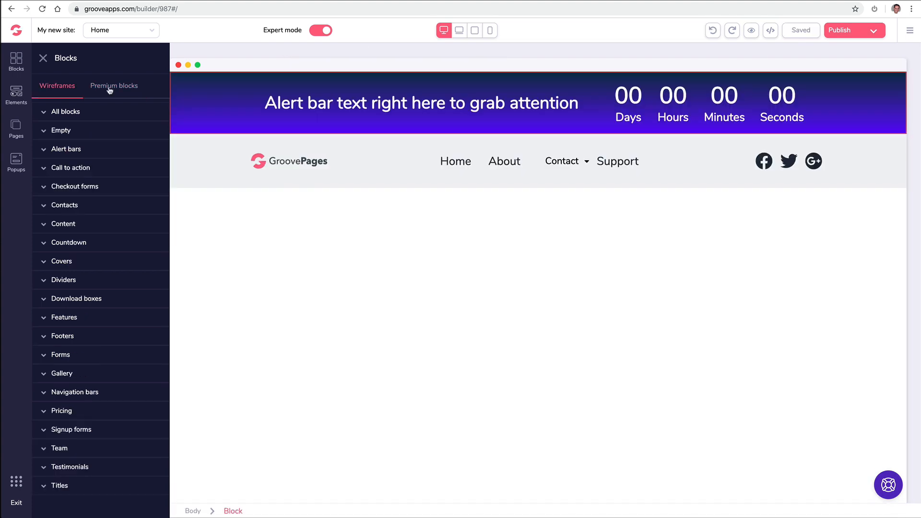
Step: Add the premium cover with the code-screen background and white headline box below the navigation bar
click(109, 89)
click(76, 187)
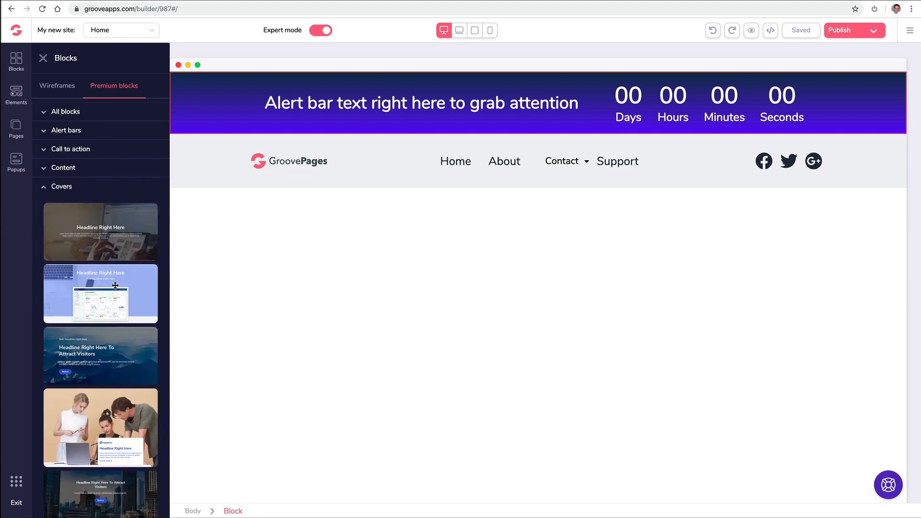
scroll(116, 286, down, 5)
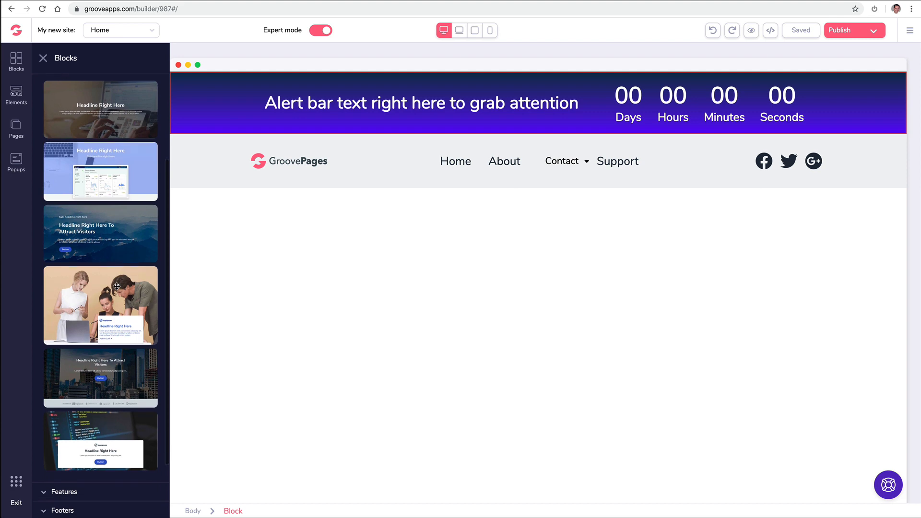
drag(110, 381, 407, 226)
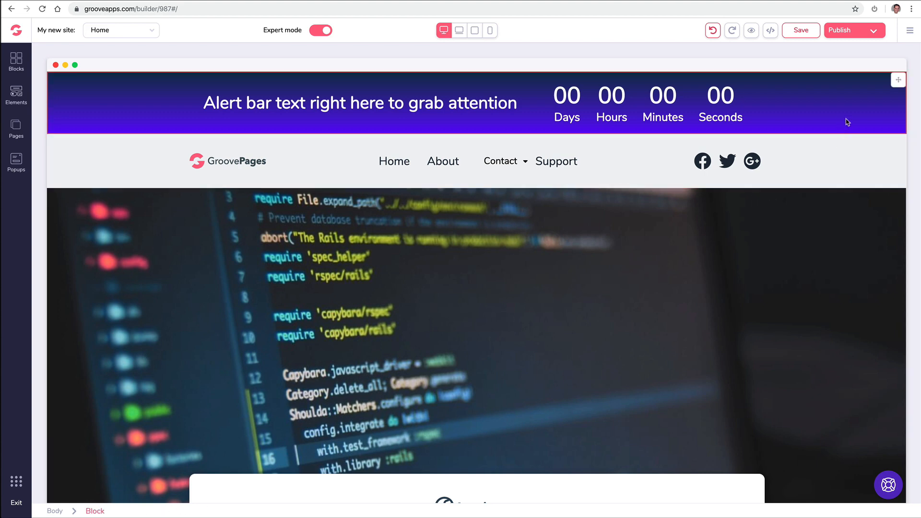
Step: Move the alert bar below the navigation bar and back above it
drag(899, 82, 874, 138)
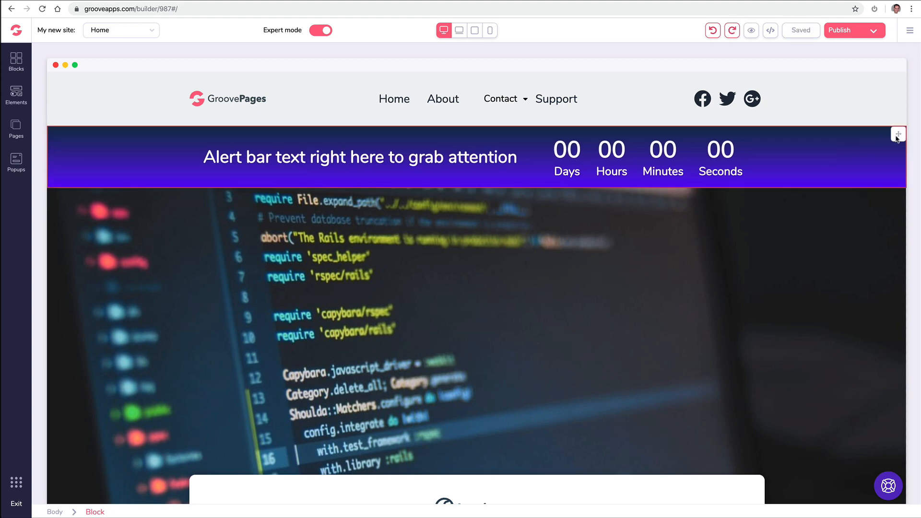
drag(897, 138, 888, 93)
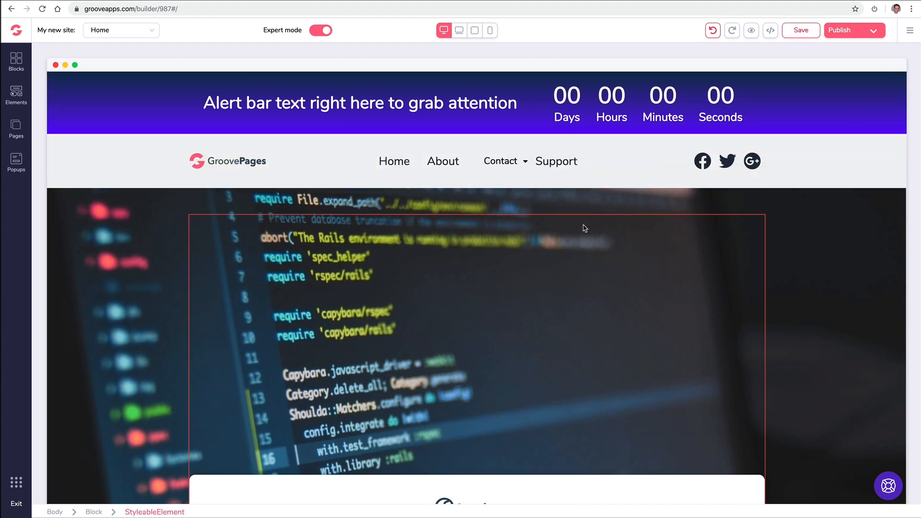
Step: Add the wireframe footer with a text headline, button and three link columns below the cover, and collapse the footer blocks
scroll(169, 214, down, 4)
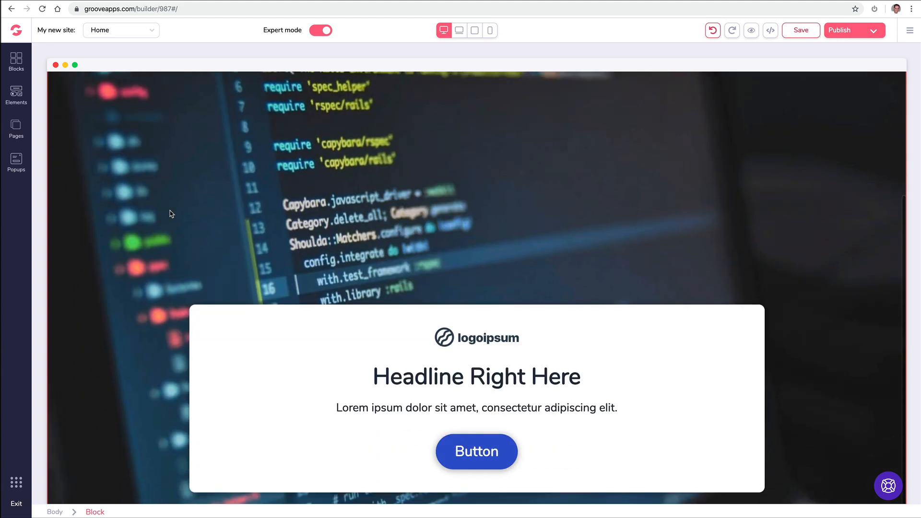
click(16, 61)
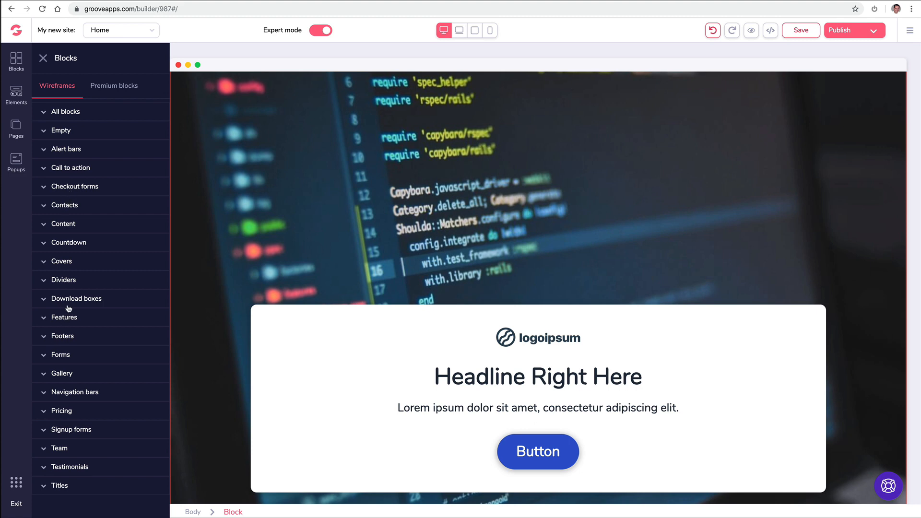
click(76, 338)
scroll(98, 322, down, 3)
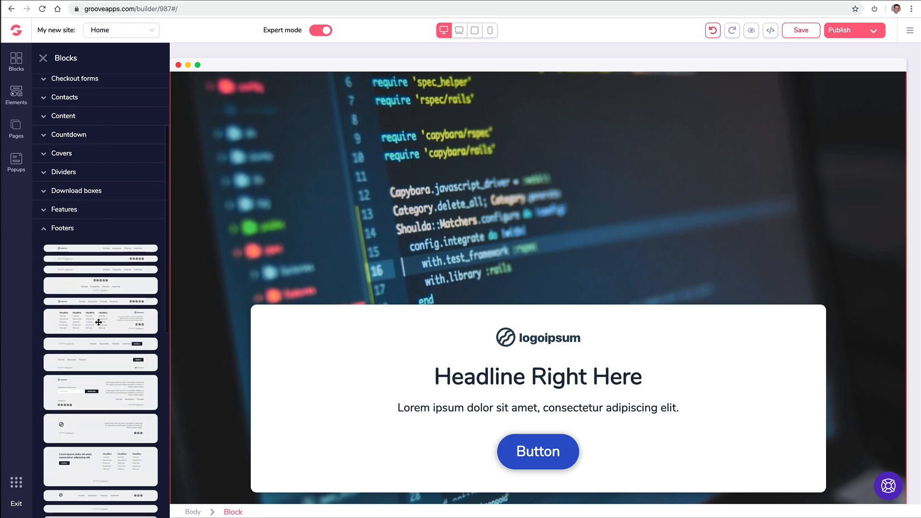
scroll(99, 322, down, 4)
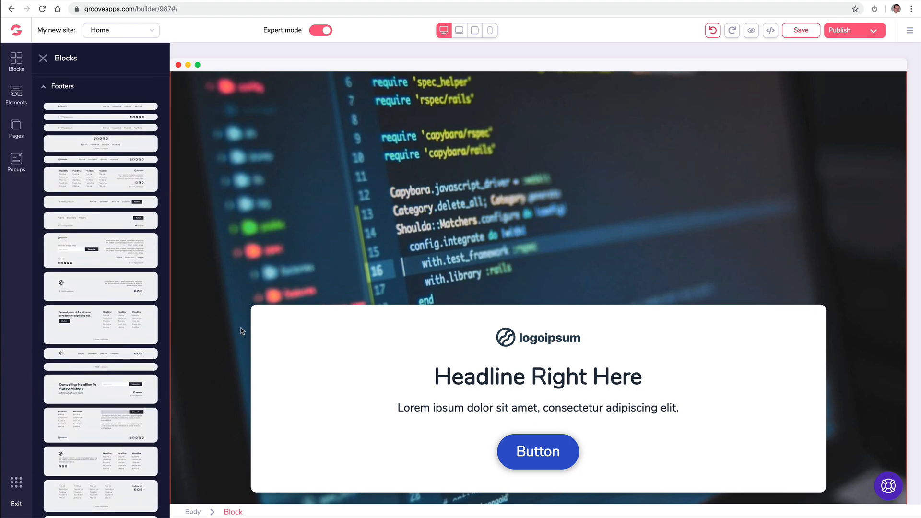
drag(114, 322, 321, 471)
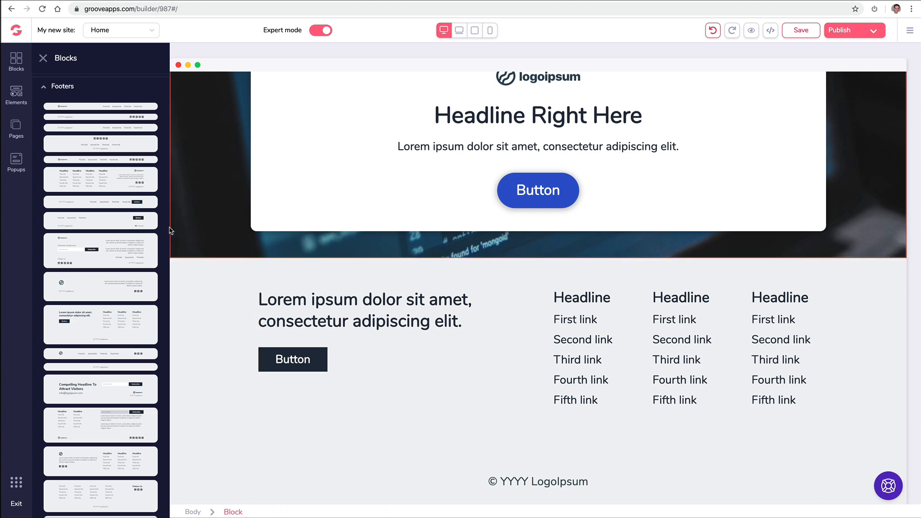
click(47, 87)
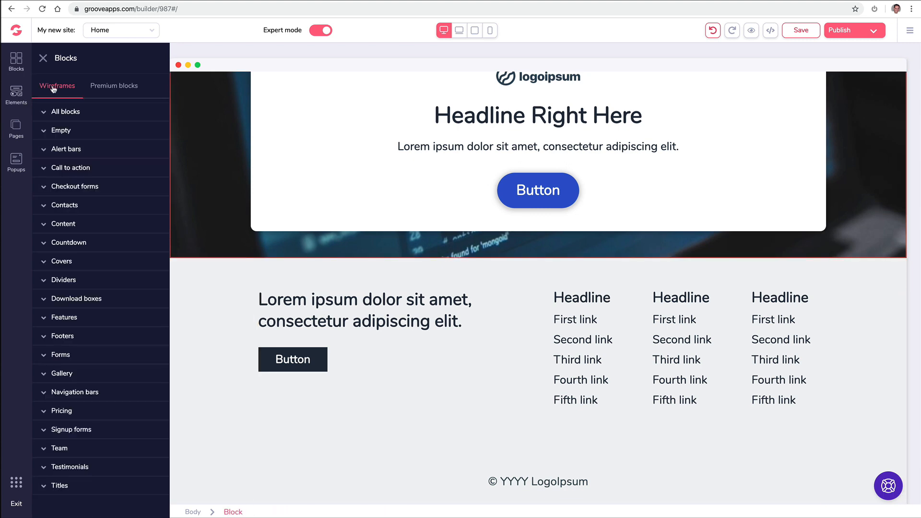
Step: Add the premium blue gradient footer with social icons and four links below the cover, and delete the wireframe footer
click(120, 89)
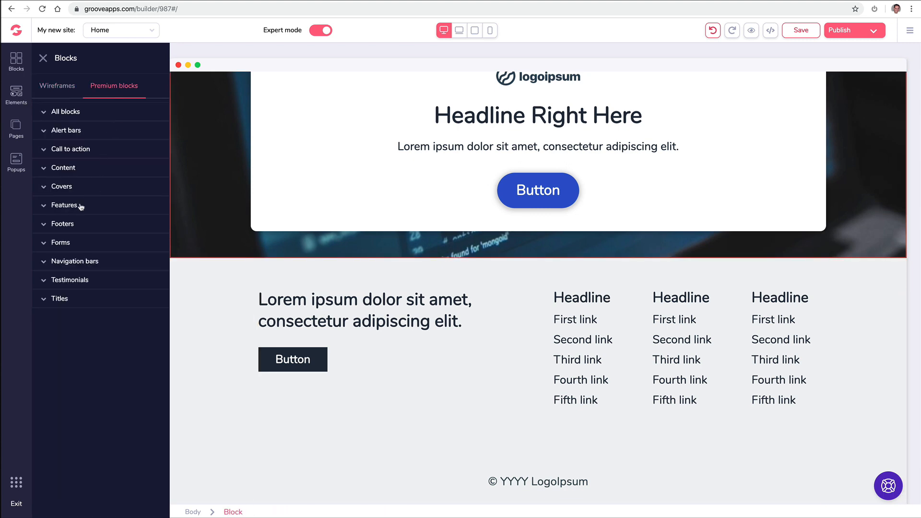
click(83, 224)
drag(111, 286, 368, 331)
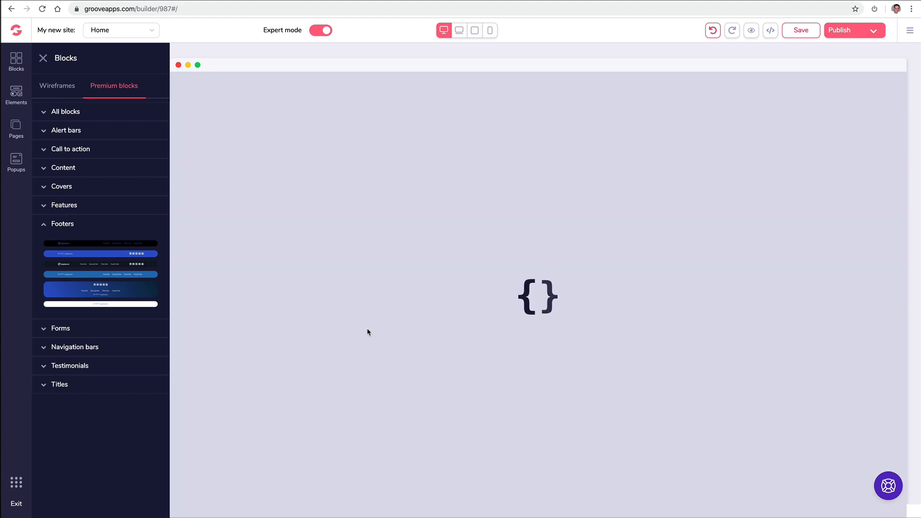
scroll(371, 307, down, 1)
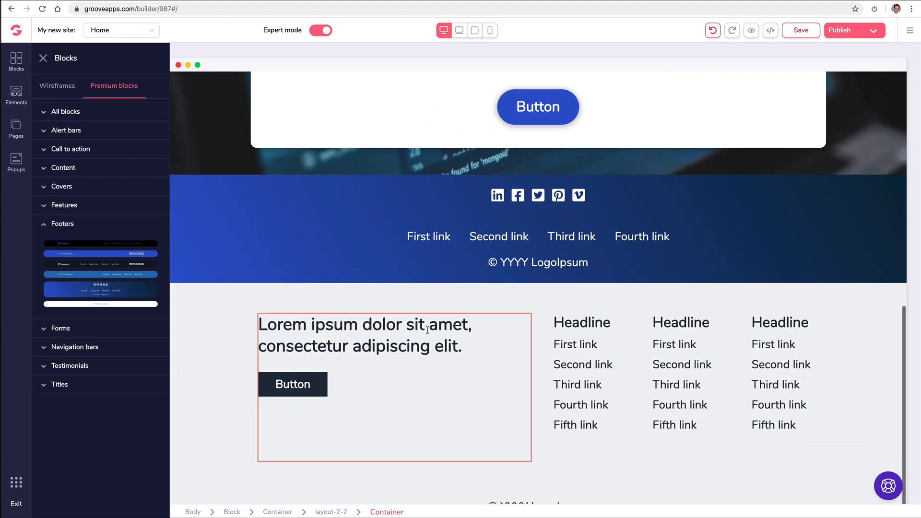
click(238, 319)
click(103, 267)
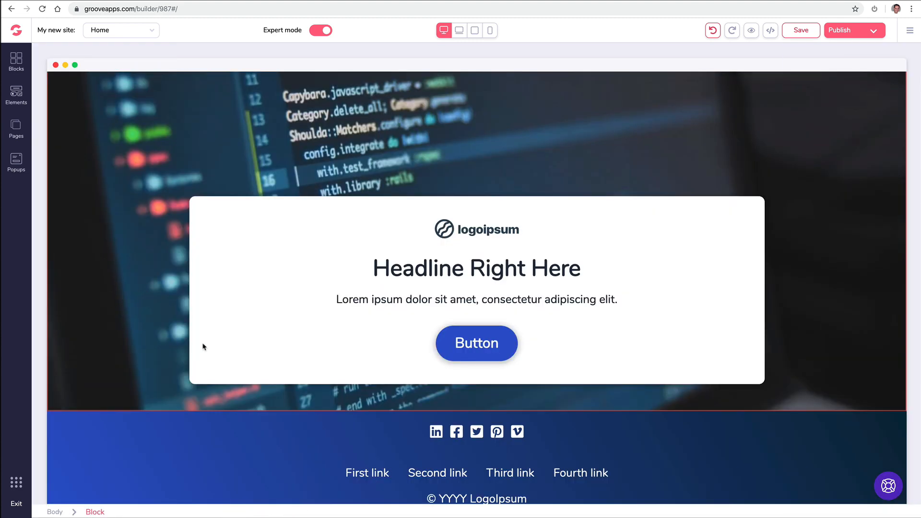
Step: Add two wireframe call-to-action blocks between the cover and footer: image-left with a button above, image-right with button and action link beneath
click(17, 61)
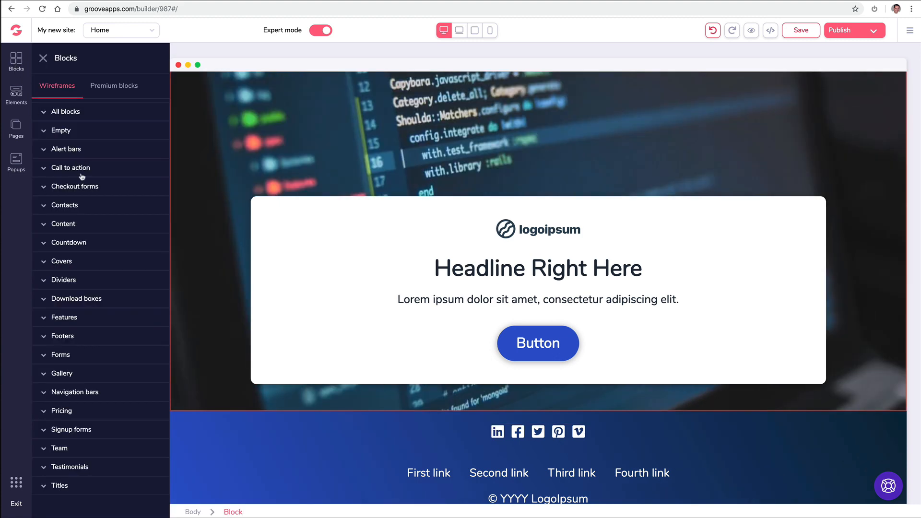
click(103, 171)
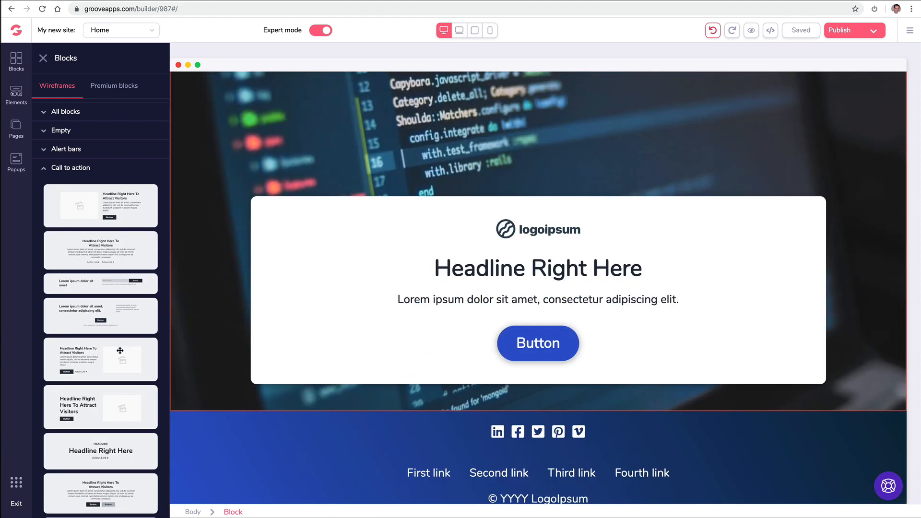
drag(122, 350, 462, 431)
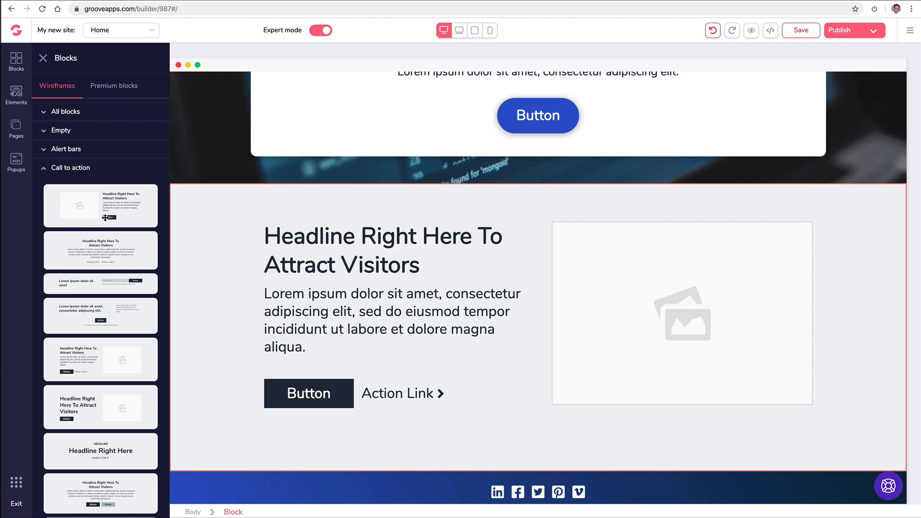
drag(105, 215, 298, 315)
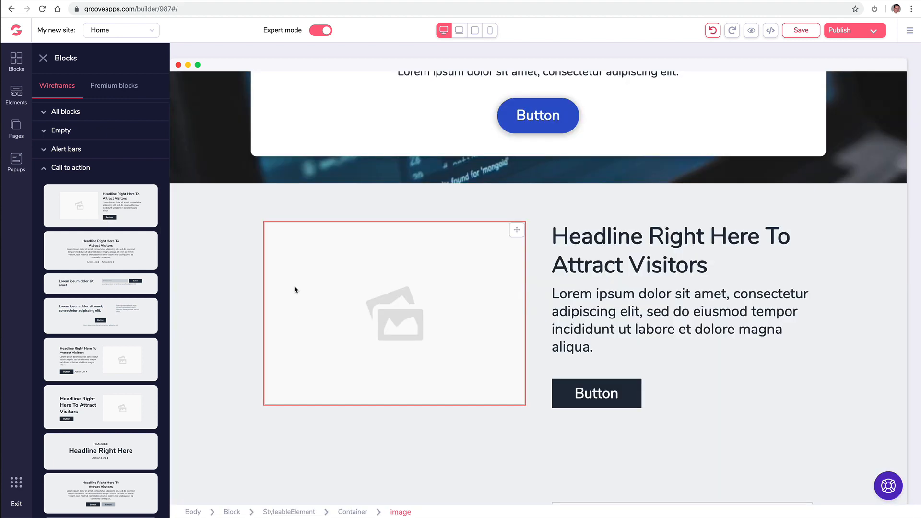
Step: Add the light premium features block with six question-mark icon features directly below the cover, and collapse the features blocks
click(114, 86)
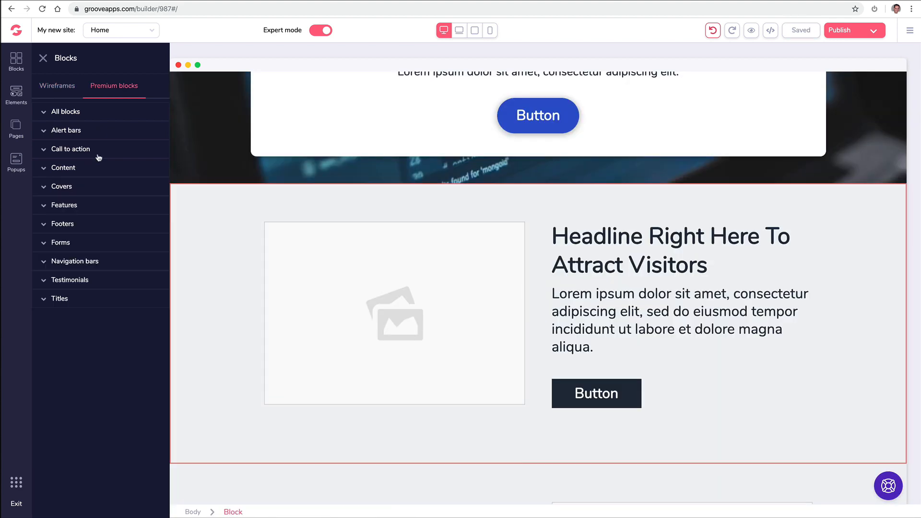
click(94, 204)
drag(121, 261, 582, 205)
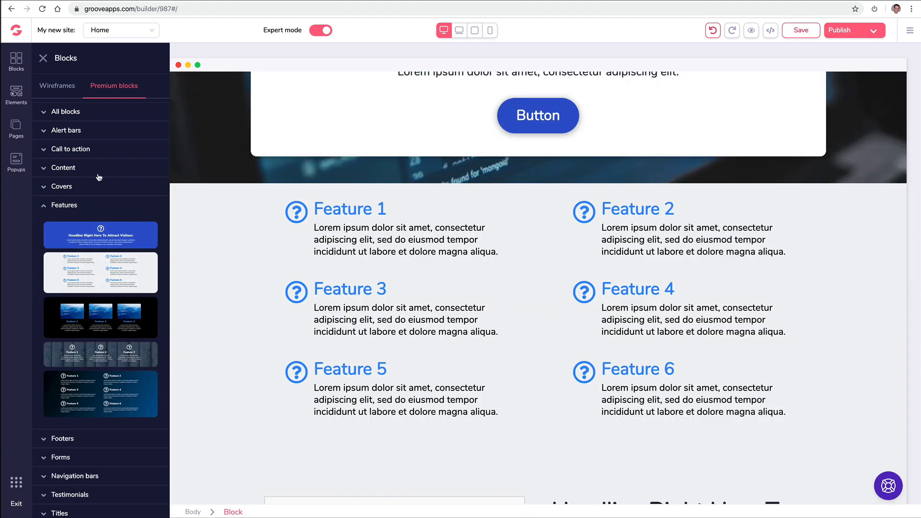
click(45, 207)
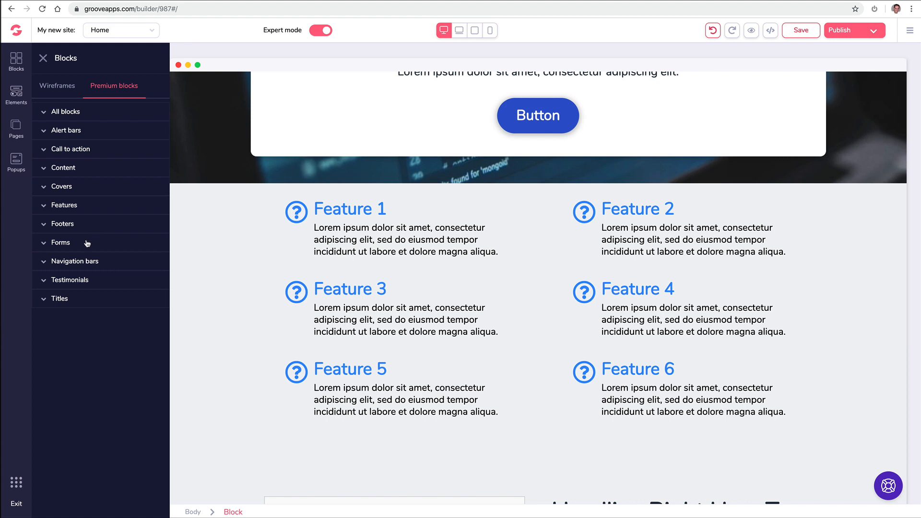
Step: Add the light three-person premium testimonials below the cover, with the blue "What people say" testimonial between them and the features
click(66, 279)
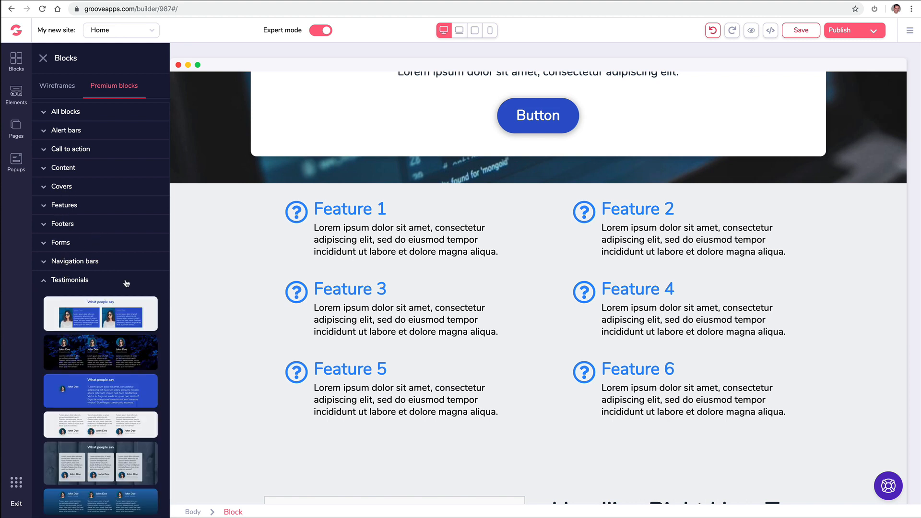
drag(103, 391, 469, 219)
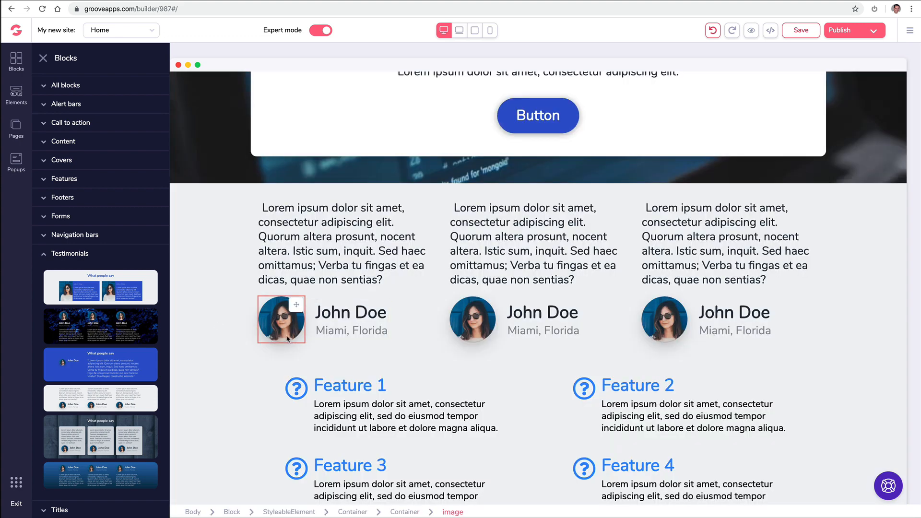
scroll(290, 339, up, 1)
scroll(253, 383, down, 2)
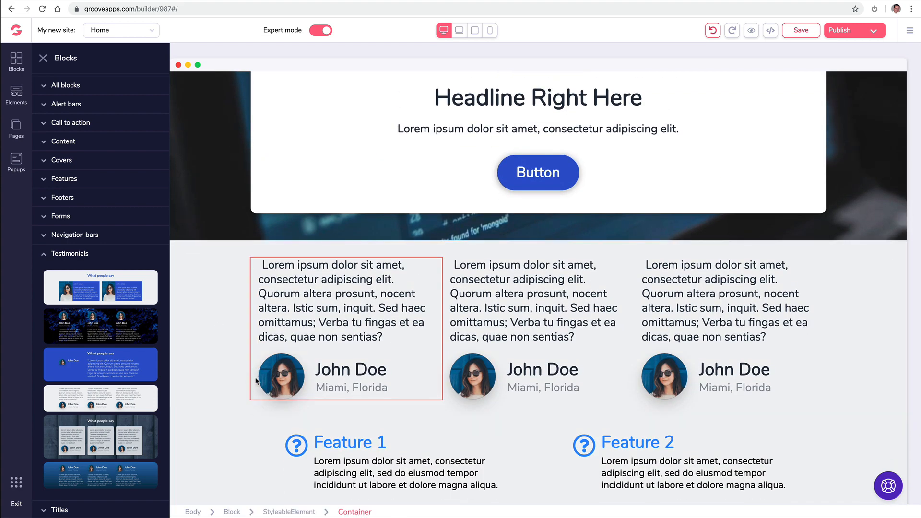
drag(124, 367, 393, 364)
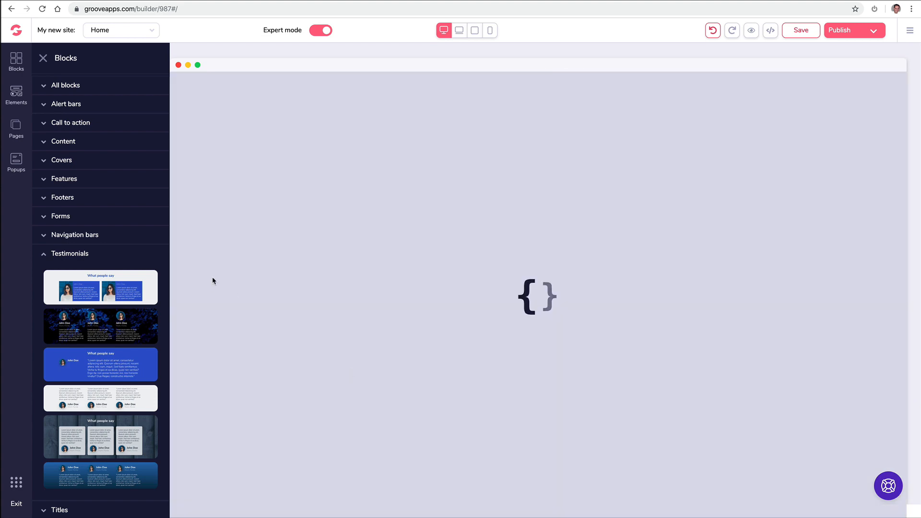
Step: Add the wireframe contact block with map, contact details and message form between the cover and the testimonials, and review the blocks below it
click(63, 88)
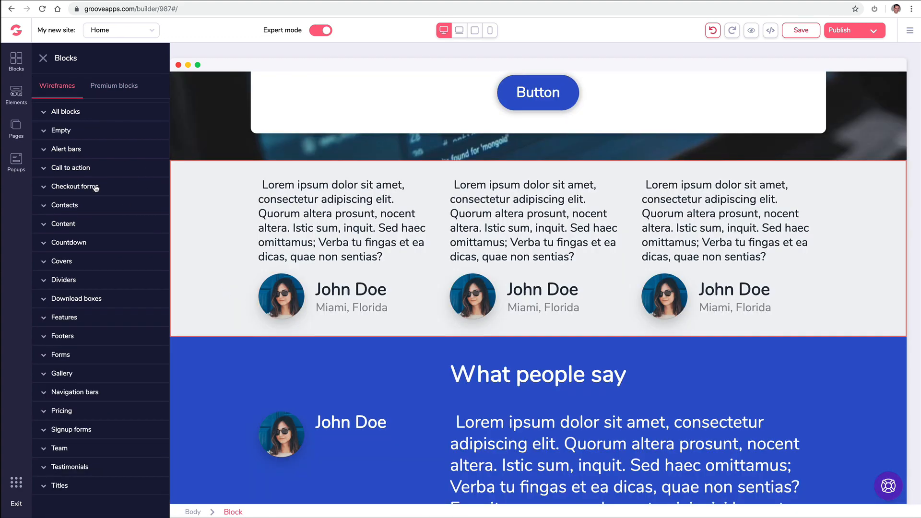
click(87, 208)
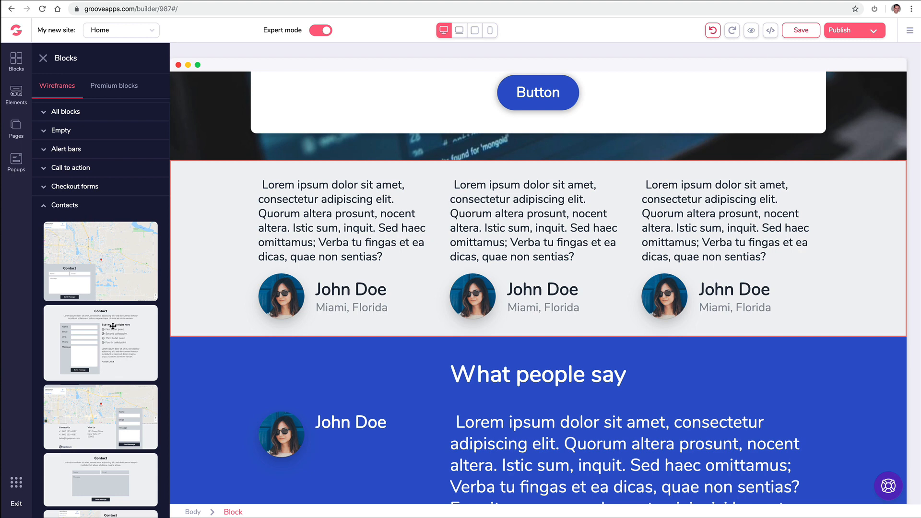
scroll(113, 326, down, 3)
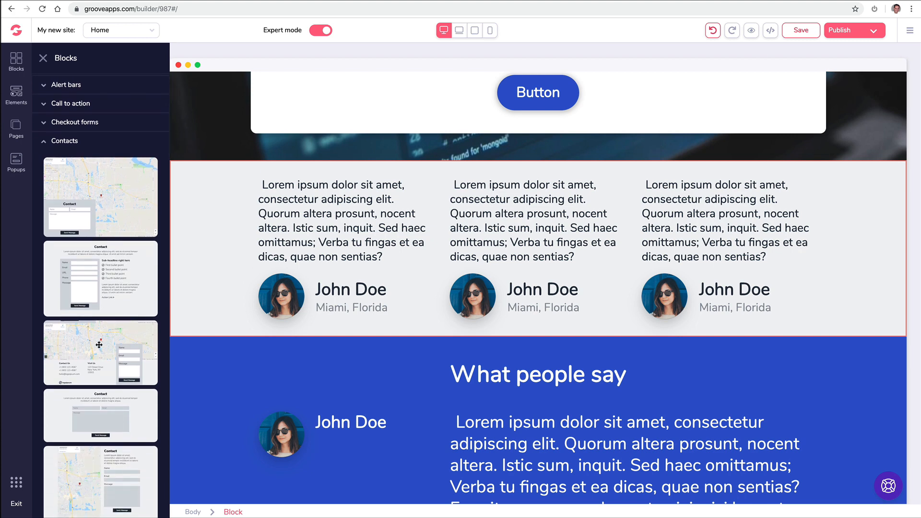
drag(99, 344, 422, 215)
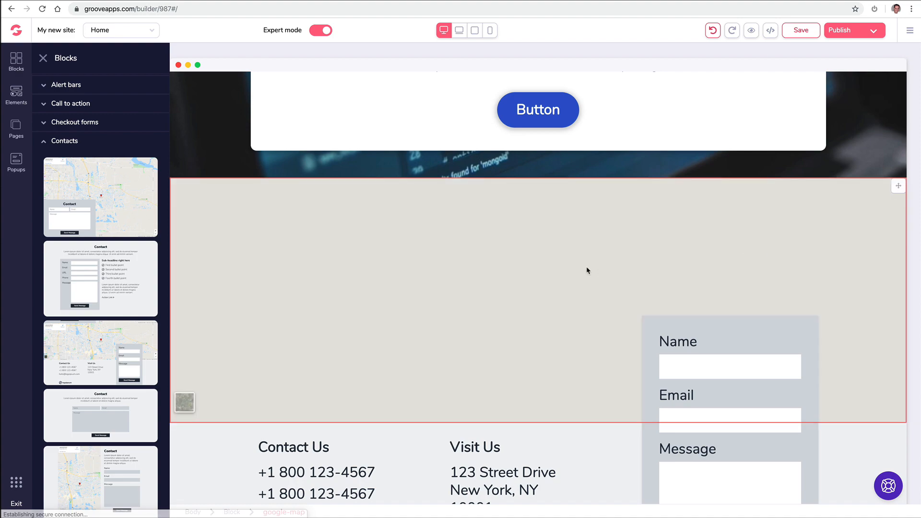
scroll(586, 266, down, 3)
scroll(612, 341, down, 3)
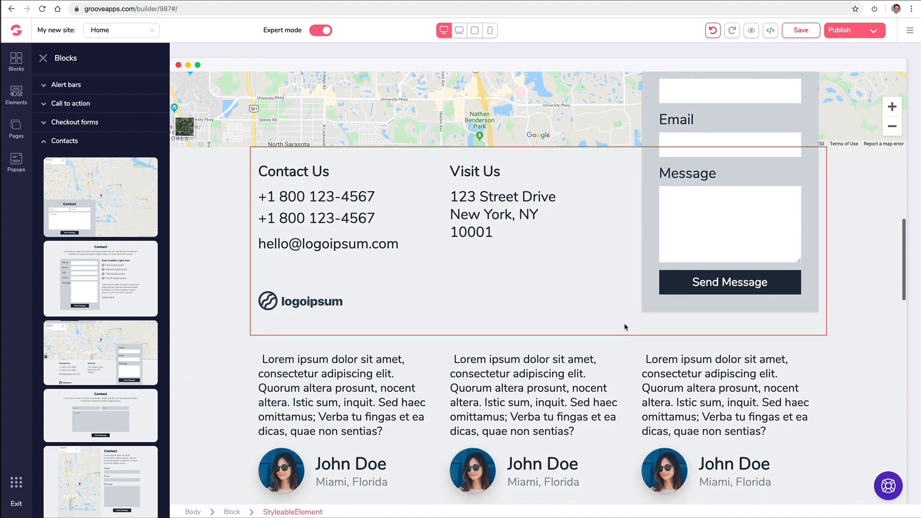
scroll(621, 336, up, 3)
click(617, 344)
scroll(623, 331, down, 1)
scroll(625, 327, down, 10)
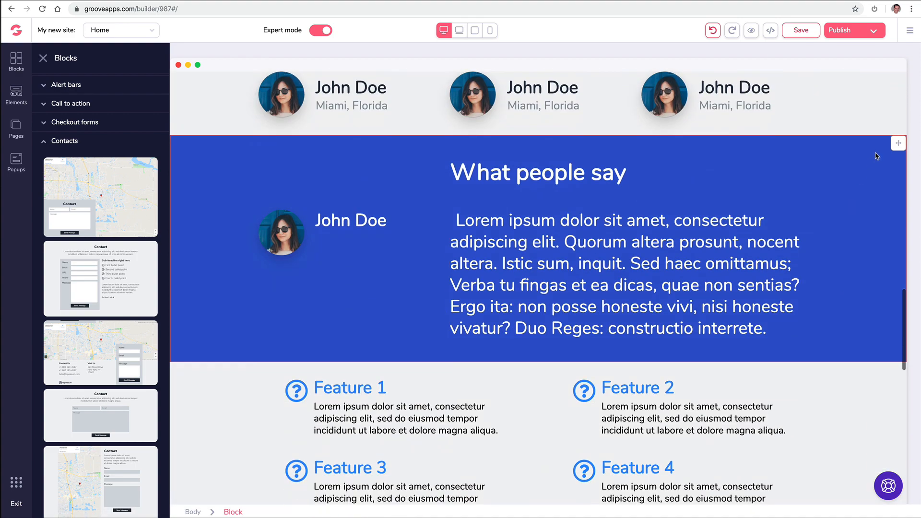
drag(898, 148, 904, 161)
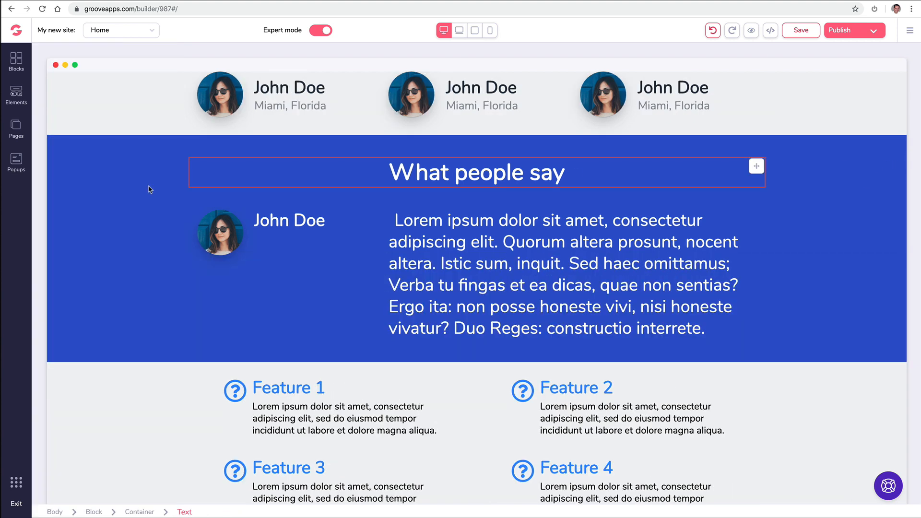
Step: Add the wireframe pricing block with Starter $27, Pro $47 and Unlimited $97 plans between the two call-to-action blocks
click(18, 60)
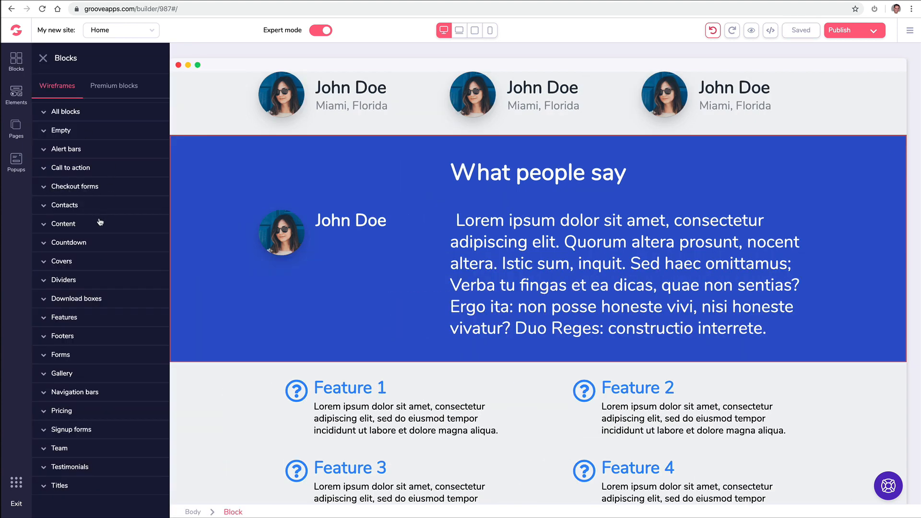
scroll(246, 364, down, 10)
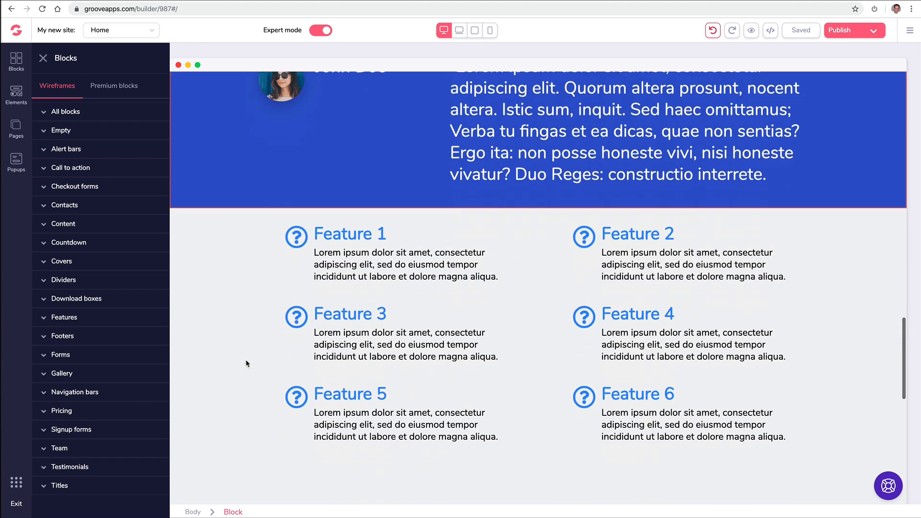
scroll(246, 363, down, 4)
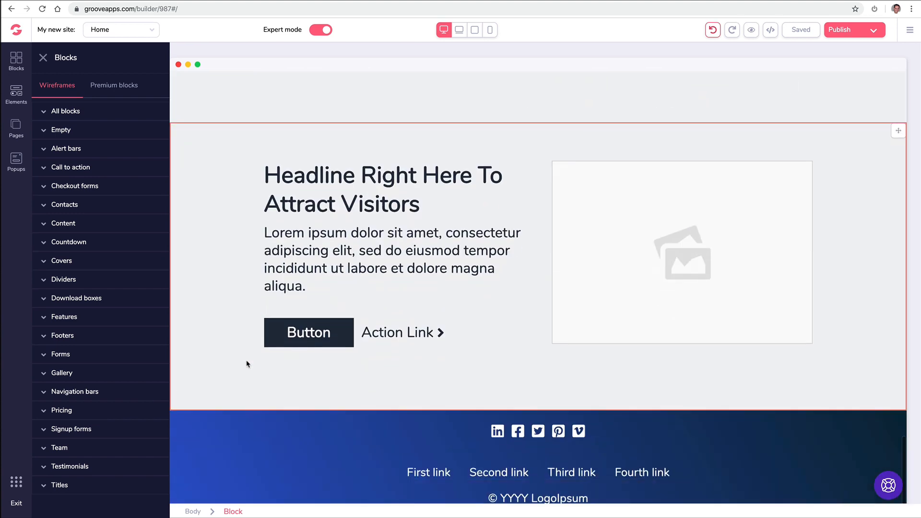
click(85, 415)
scroll(103, 403, down, 10)
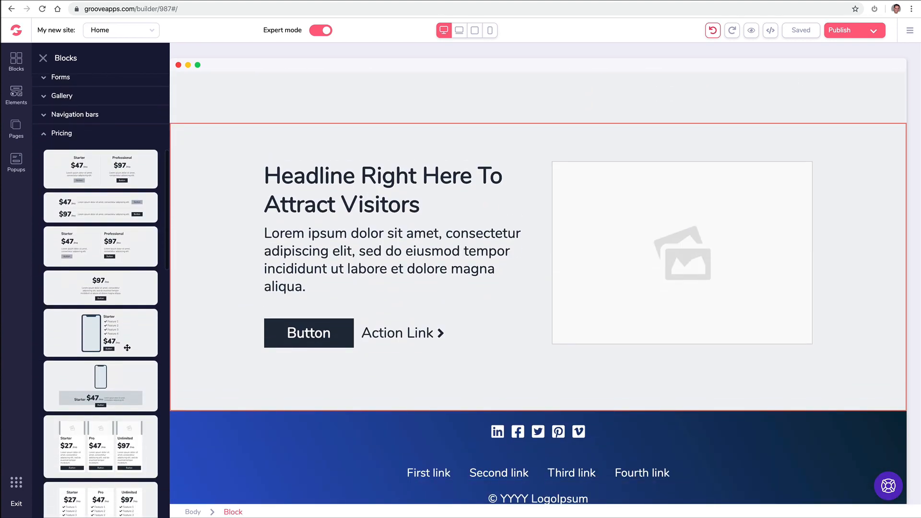
scroll(121, 347, down, 1)
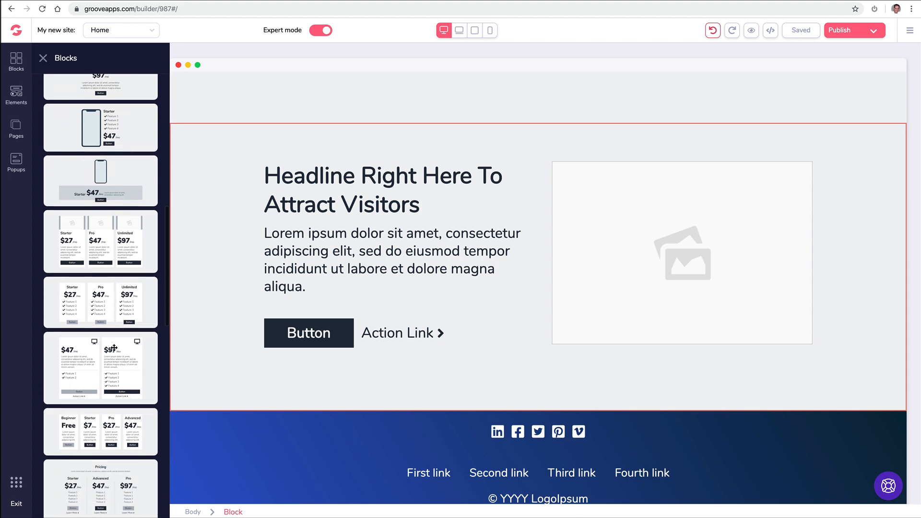
drag(107, 304, 481, 171)
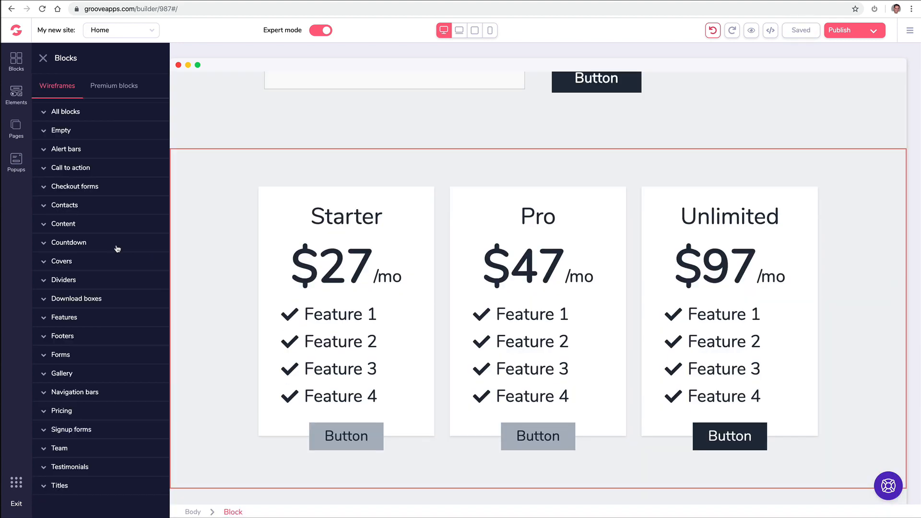
Step: Add the wireframe countdown with four dark circular timers between the features and the image-left call-to-action block
click(85, 244)
scroll(106, 249, down, 3)
drag(106, 248, 433, 199)
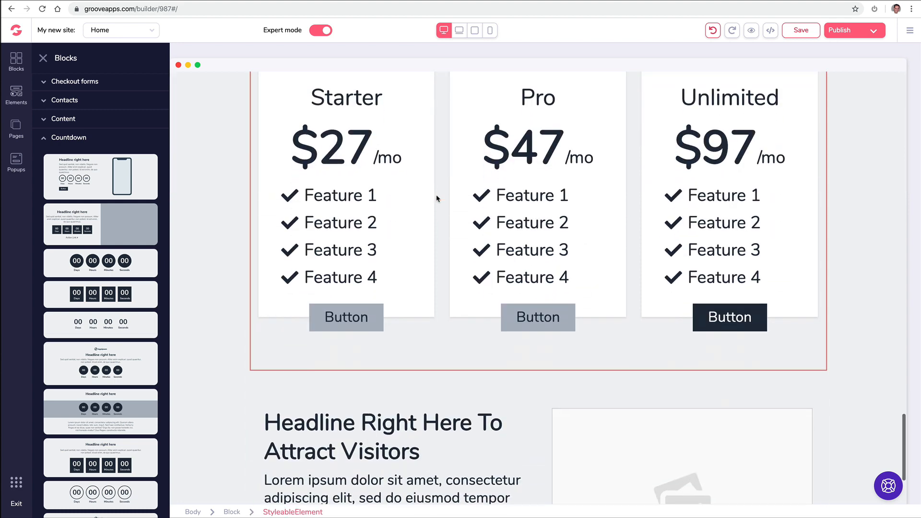
Step: Add the compact wireframe subscribe form with a headline beside its input field below the countdown block
click(88, 355)
scroll(124, 409, down, 3)
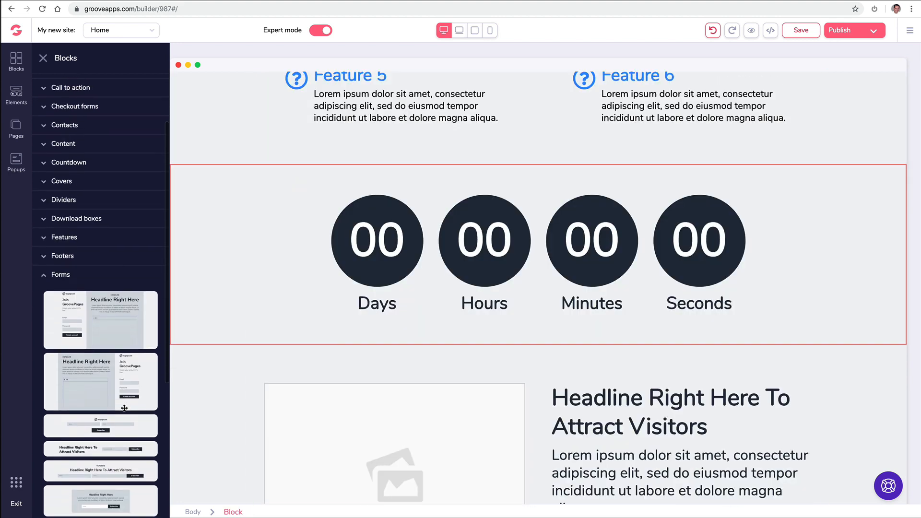
scroll(125, 376, down, 5)
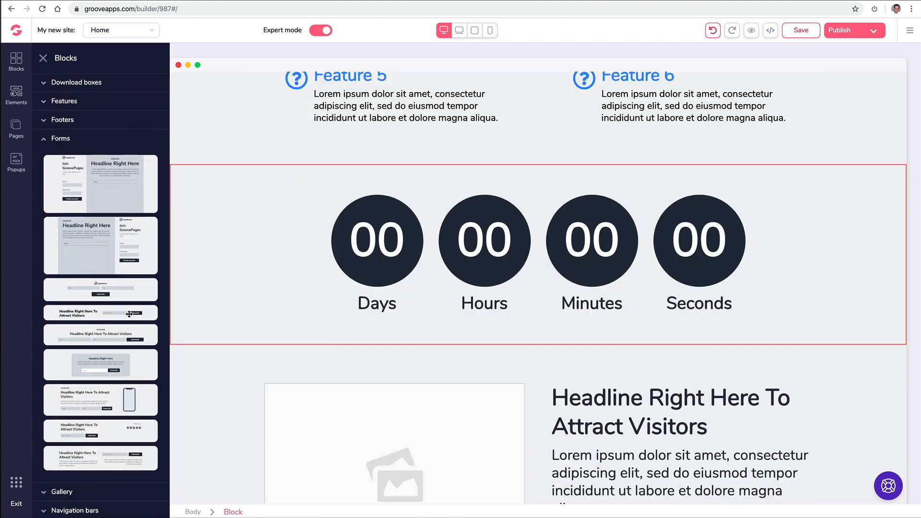
drag(129, 314, 532, 336)
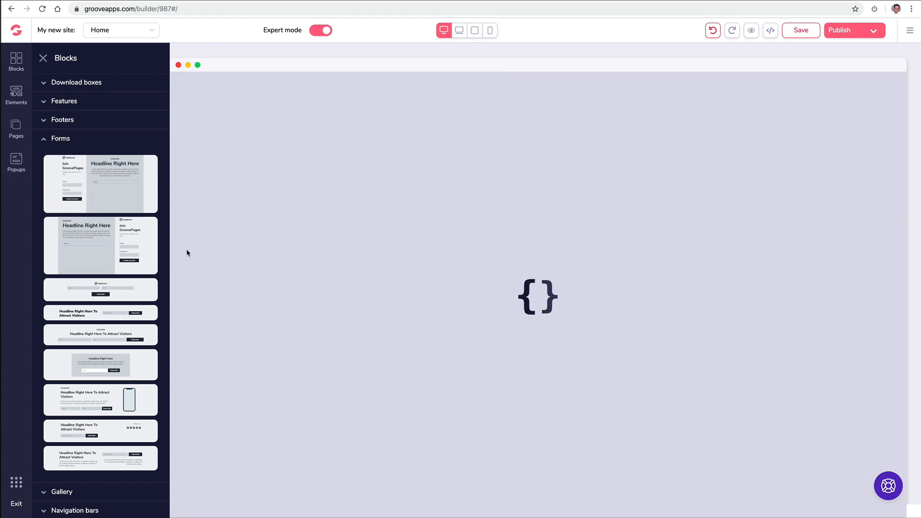
scroll(320, 288, down, 7)
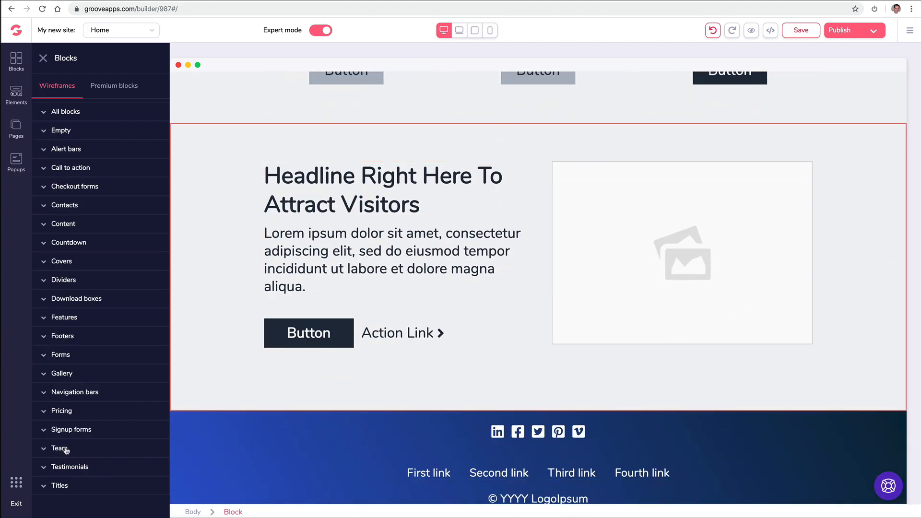
Step: Add the wireframe "Our Team" block with three round-portrait member cards near the bottom of the page, and review the page upward
click(61, 448)
scroll(111, 394, down, 4)
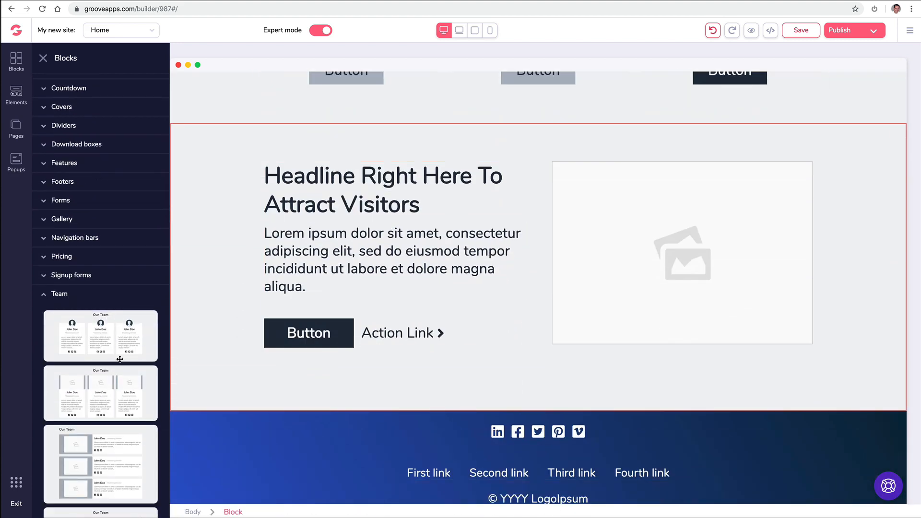
drag(106, 337, 494, 498)
scroll(796, 245, up, 5)
scroll(768, 238, up, 20)
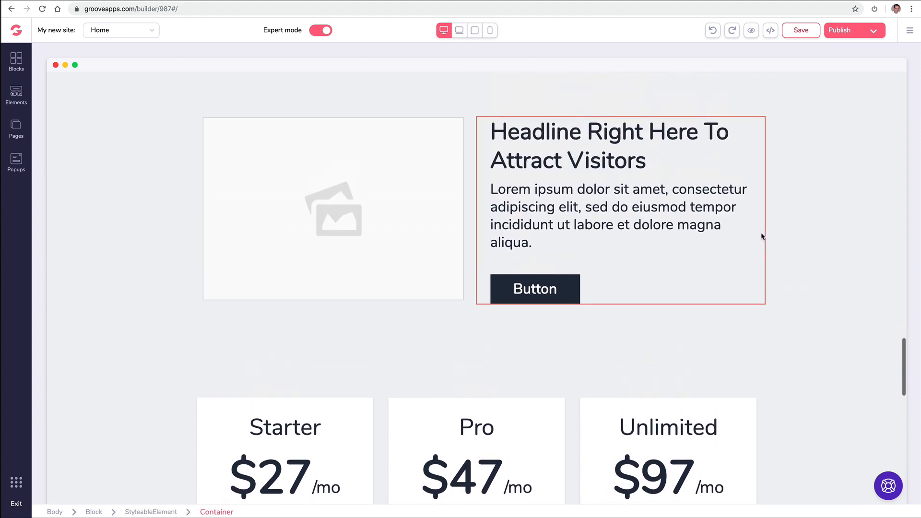
Step: Change the Google map's location in the contact block to the San Diego street address and update the map
scroll(761, 235, up, 20)
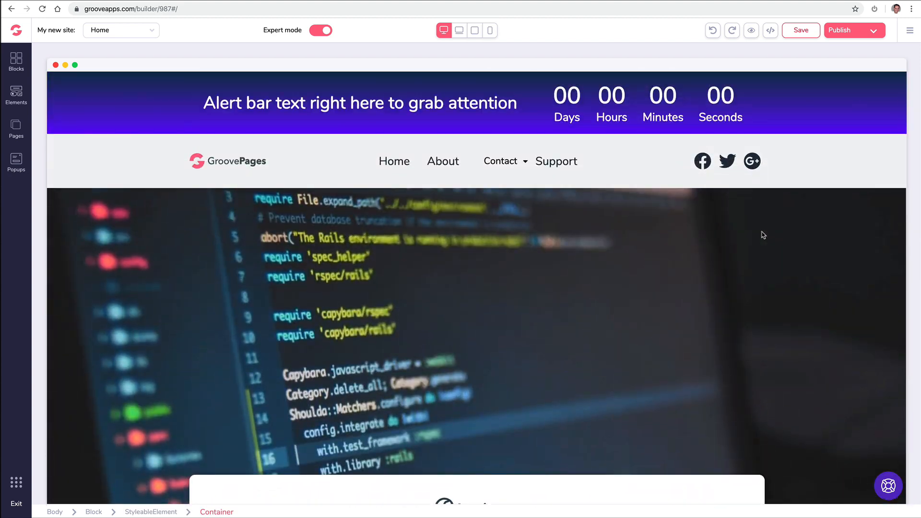
scroll(391, 160, down, 10)
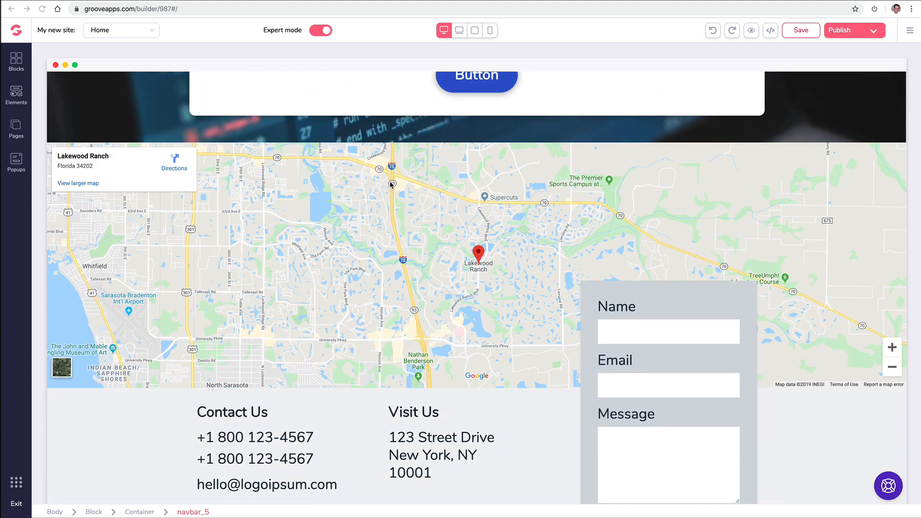
click(370, 194)
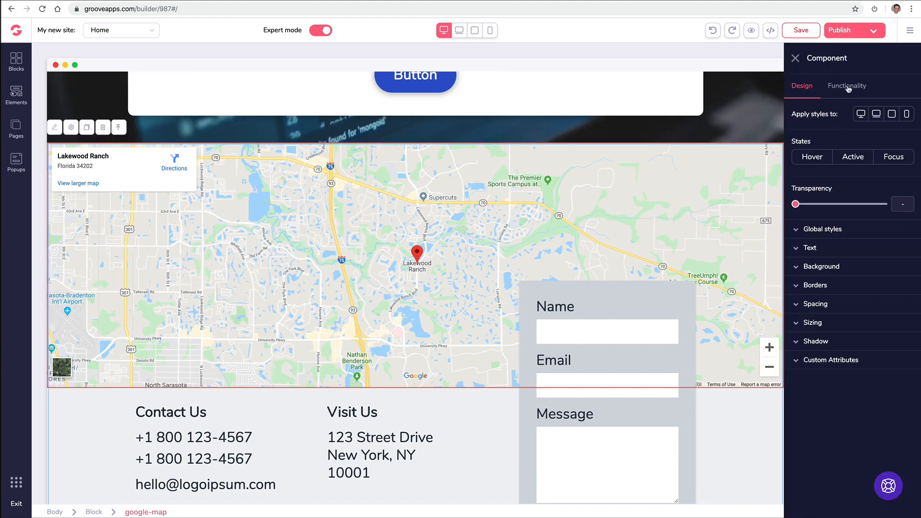
click(847, 87)
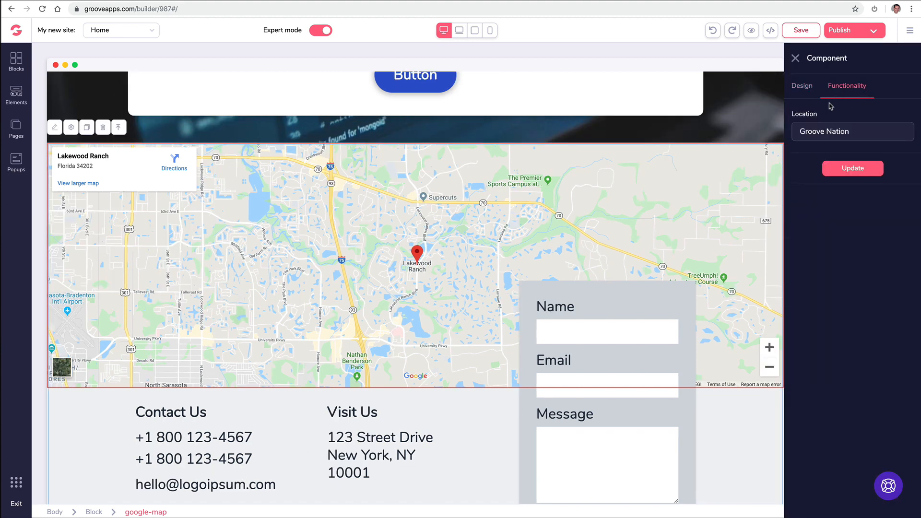
triple_click(822, 132)
text(877)
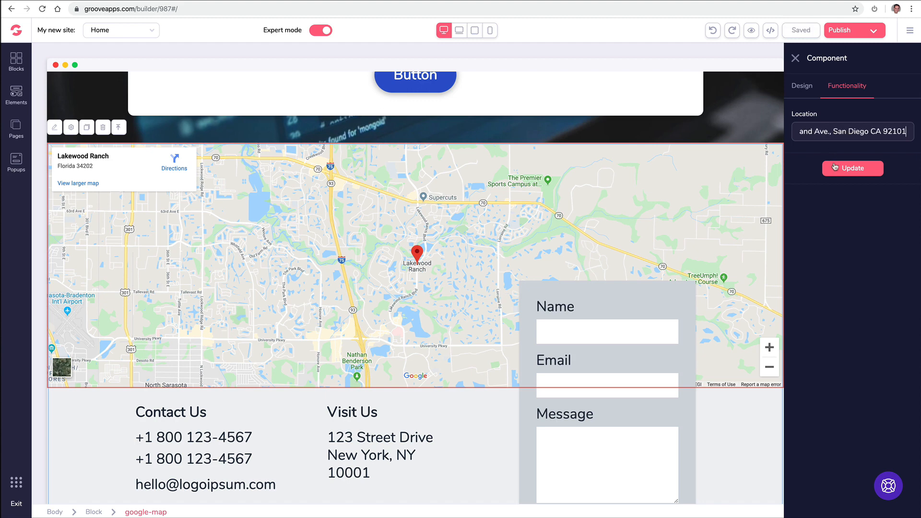
click(835, 168)
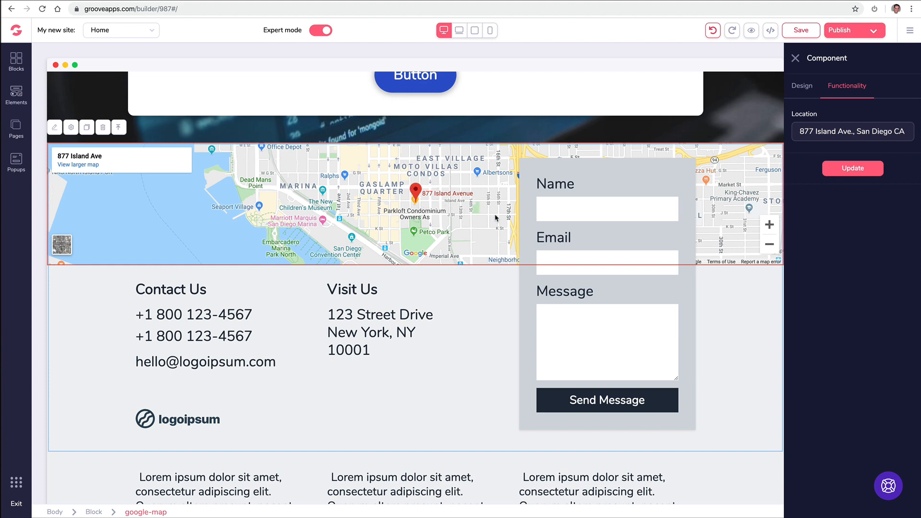
click(796, 57)
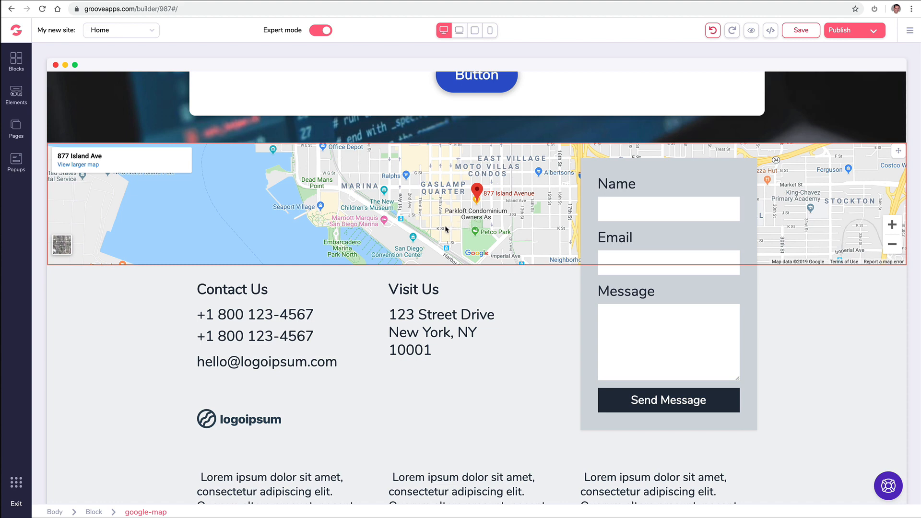
Step: Try two blue backgrounds on the three-column testimonial block below the contact form, and settle on white
scroll(442, 233, down, 9)
scroll(484, 201, up, 2)
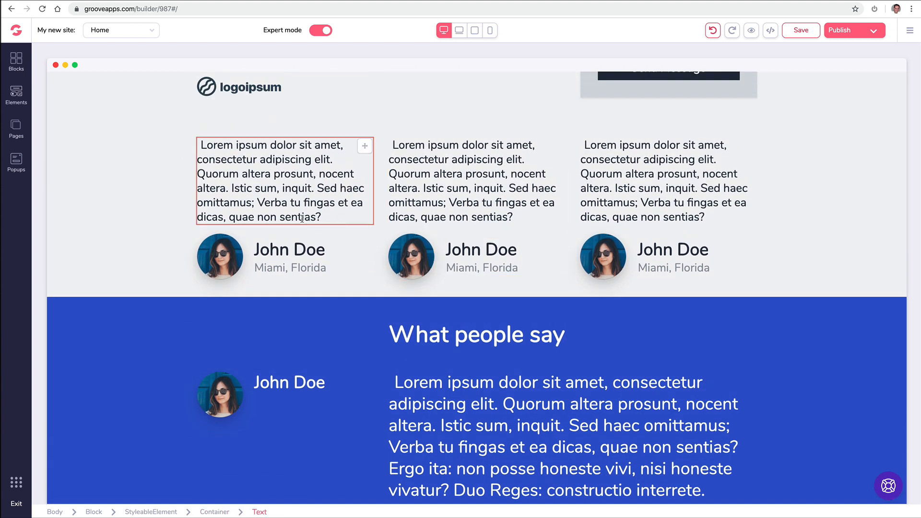
scroll(181, 249, down, 2)
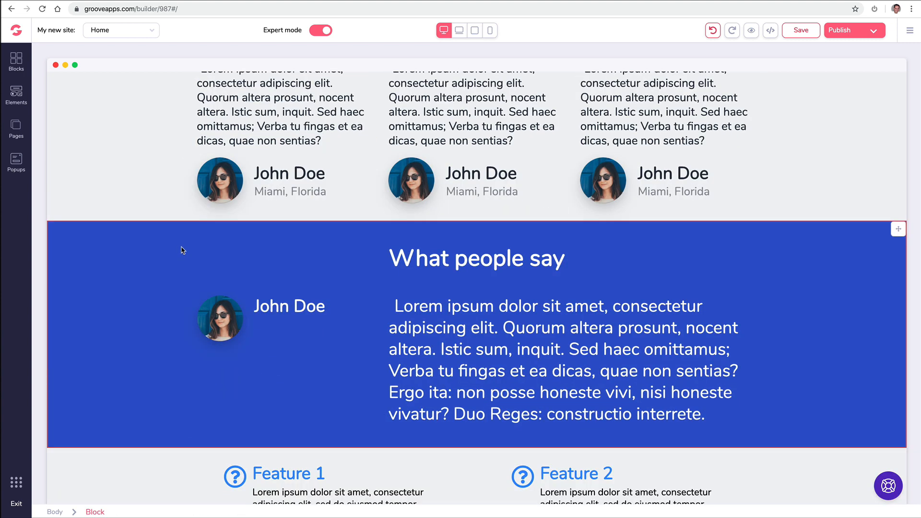
scroll(182, 250, up, 3)
click(152, 183)
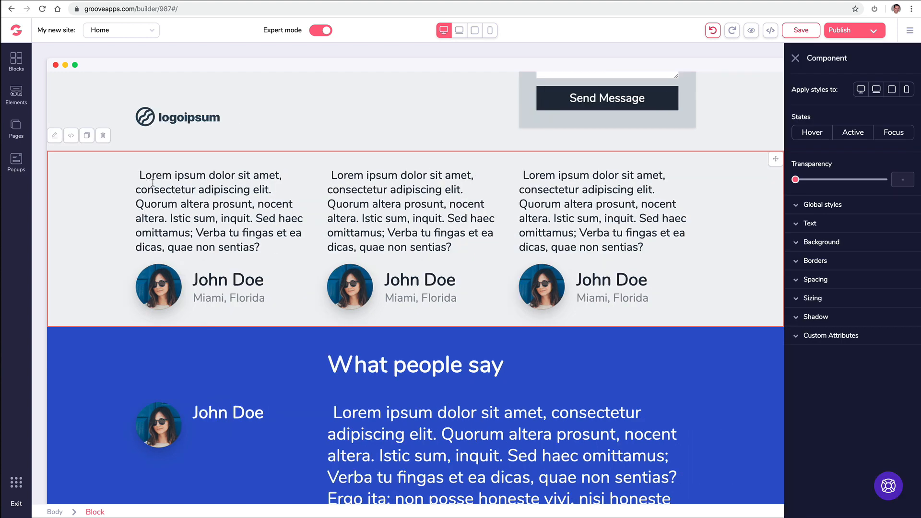
click(816, 243)
click(904, 259)
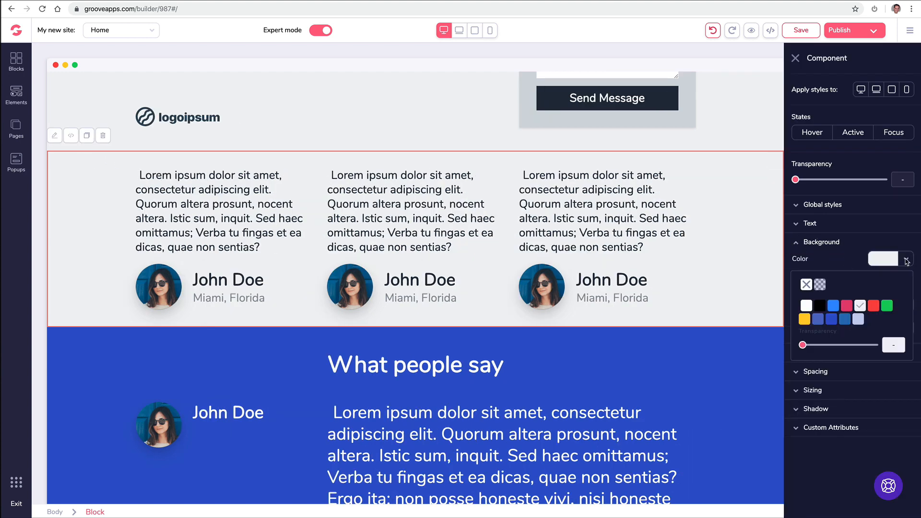
click(845, 320)
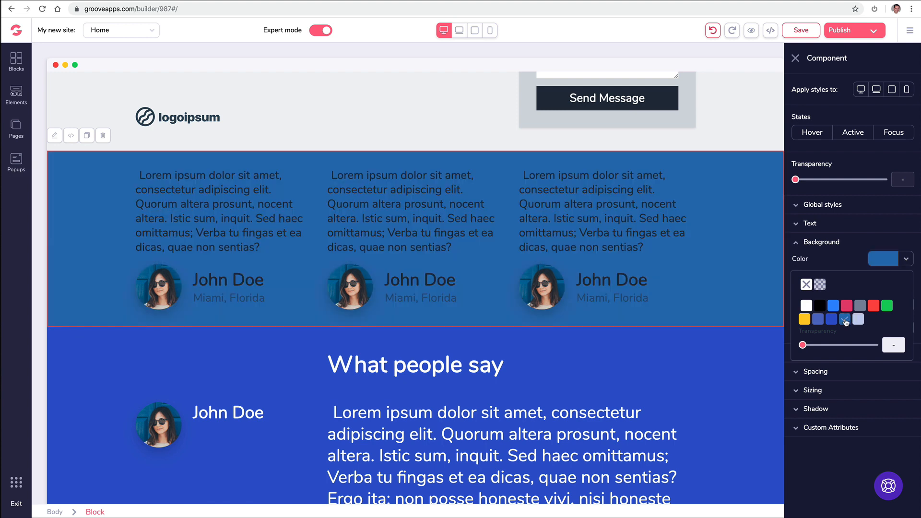
click(831, 320)
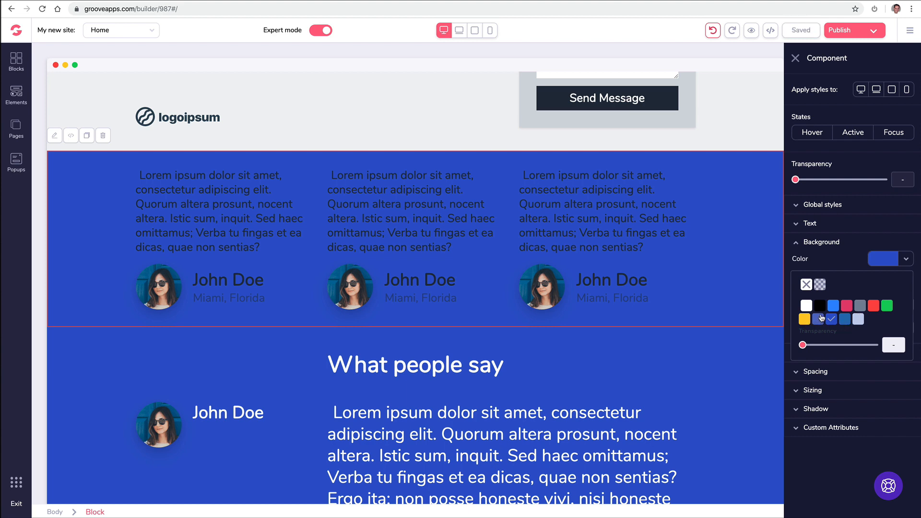
click(807, 307)
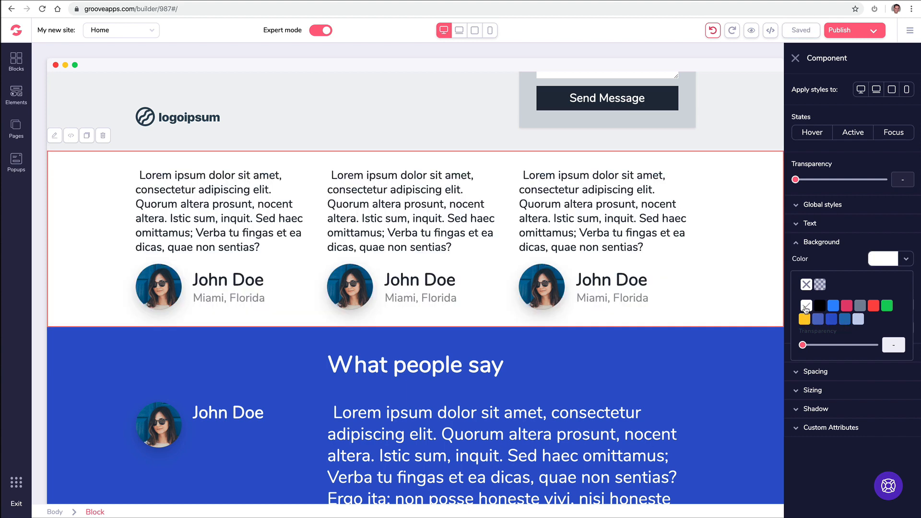
Step: Set the background colour of the "What people say" block to dark red
click(426, 355)
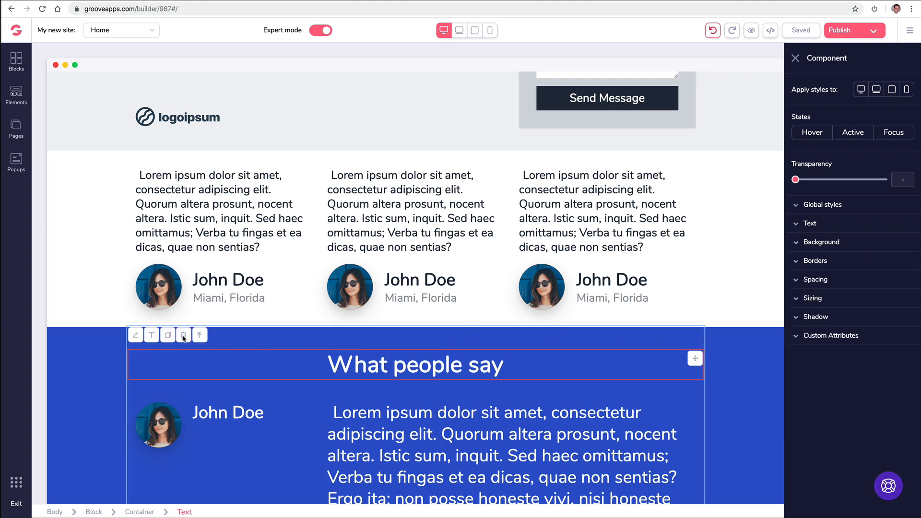
click(99, 355)
scroll(115, 336, down, 3)
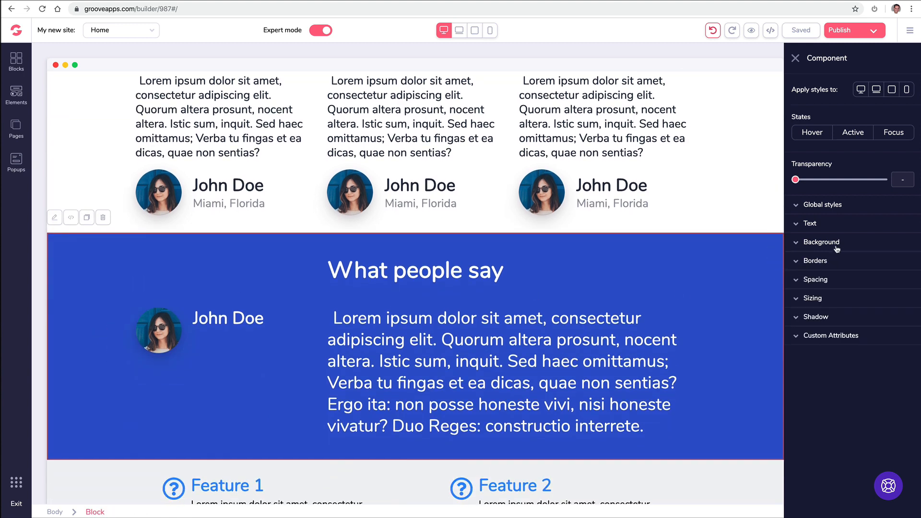
click(821, 242)
click(906, 261)
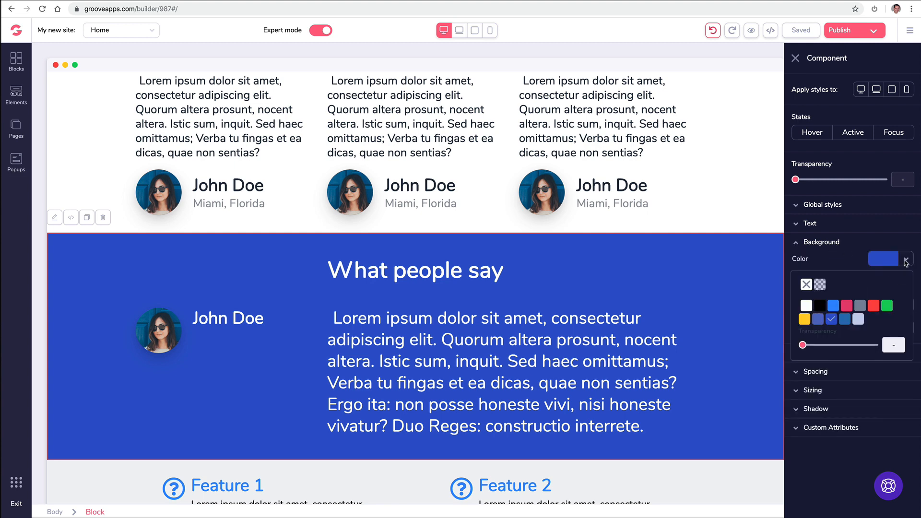
mouse_move(877, 310)
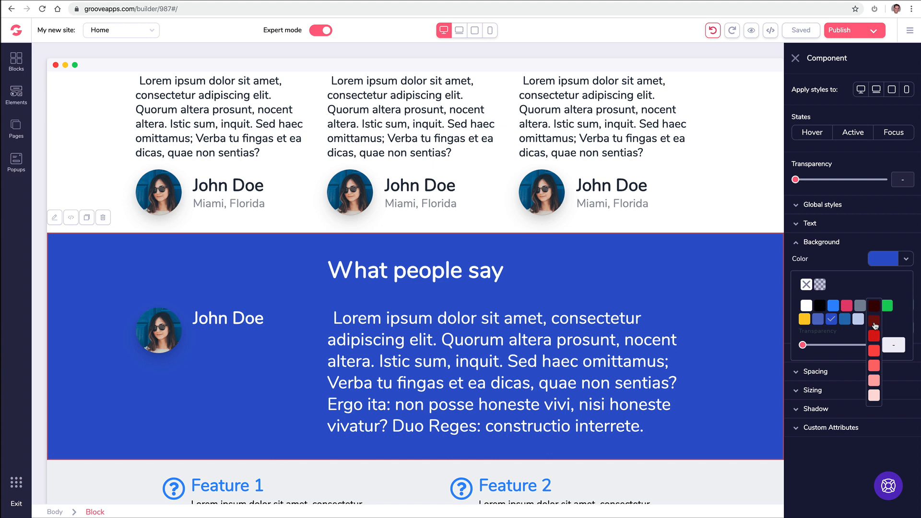
click(874, 323)
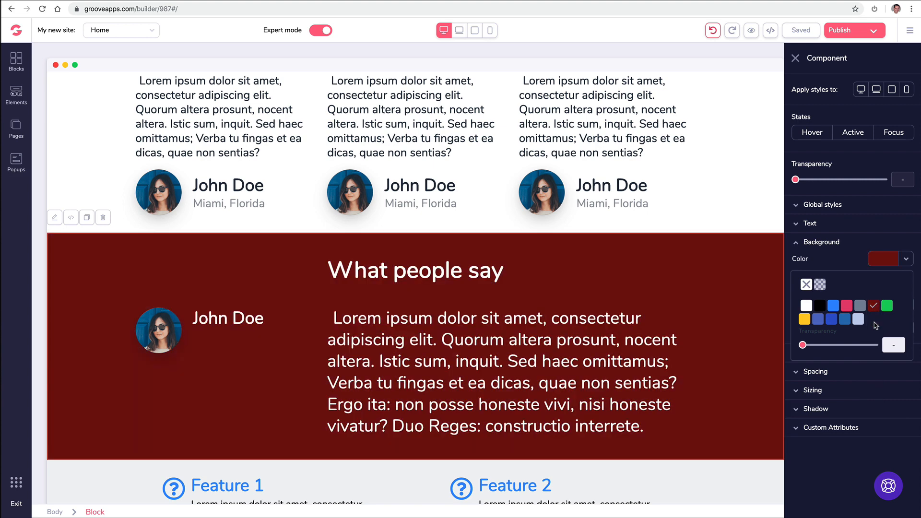
click(795, 58)
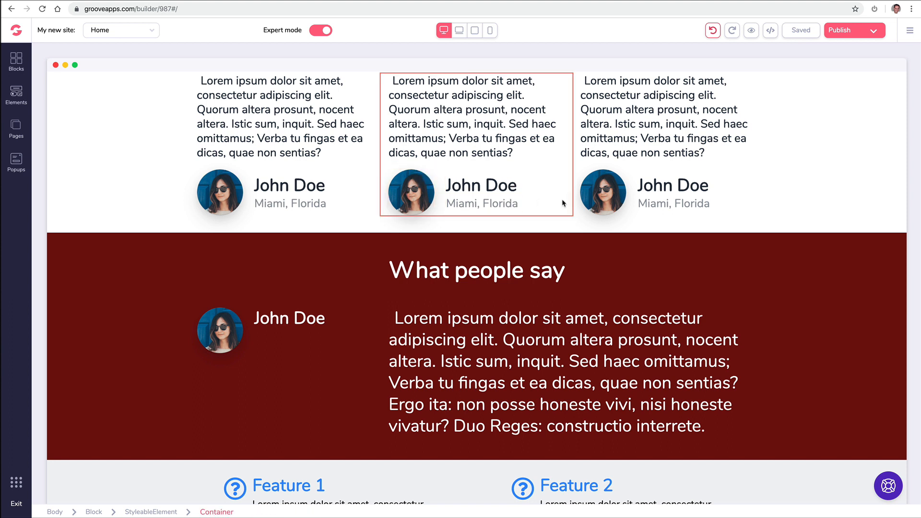
Step: From the middle testimonial's location text, go up to the element wrapping all three testimonials, try a dark red background on it and clear it
scroll(595, 199, up, 2)
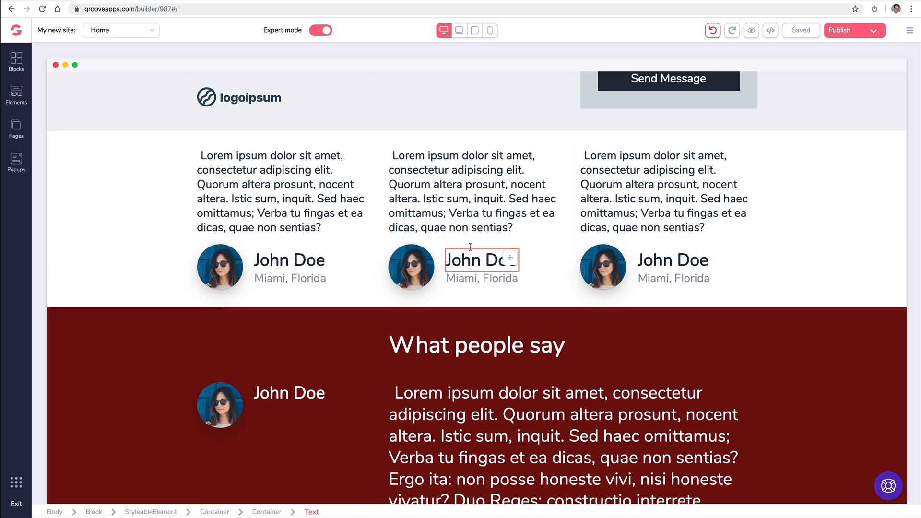
click(486, 277)
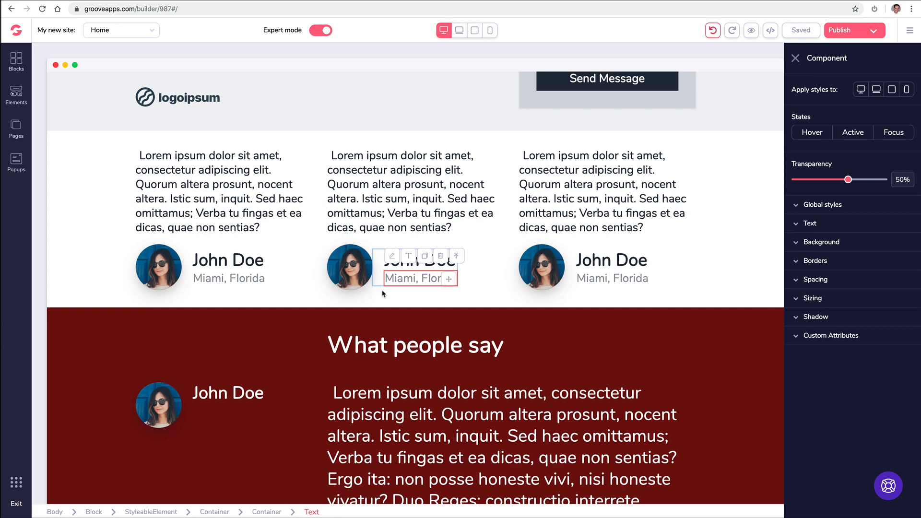
click(457, 257)
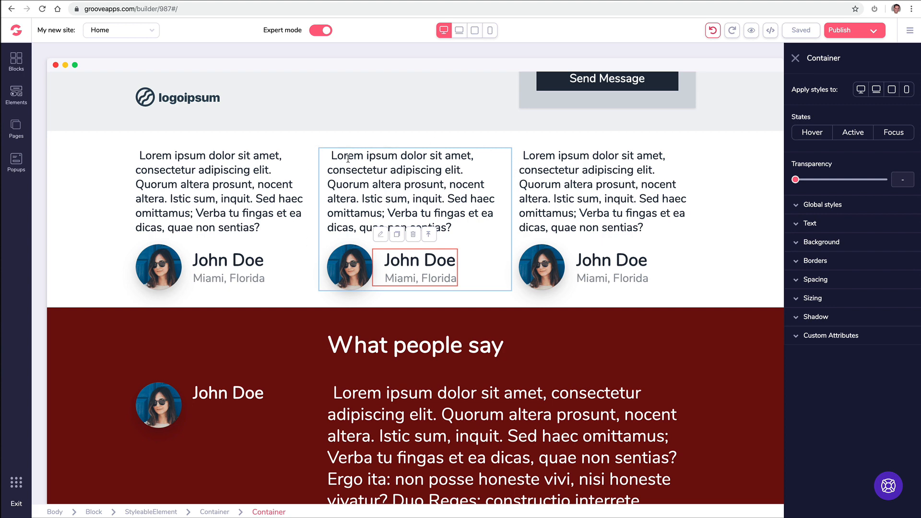
click(429, 235)
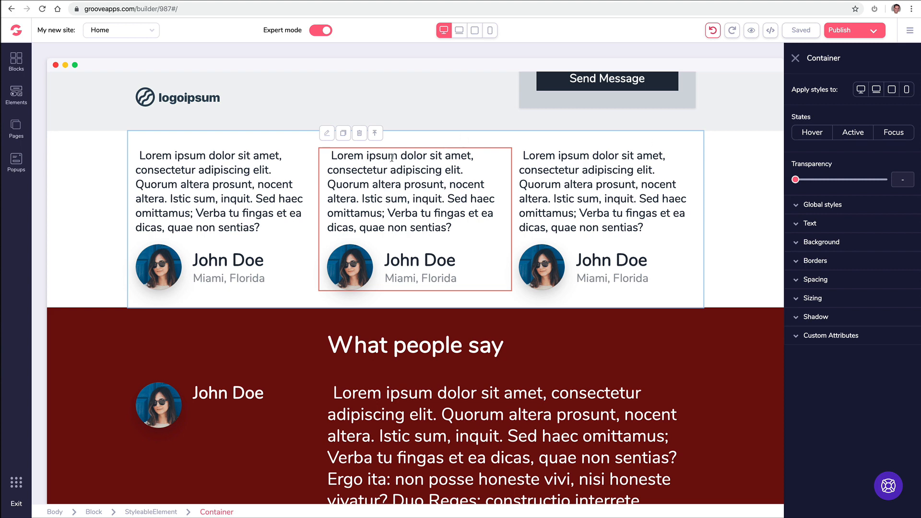
click(375, 134)
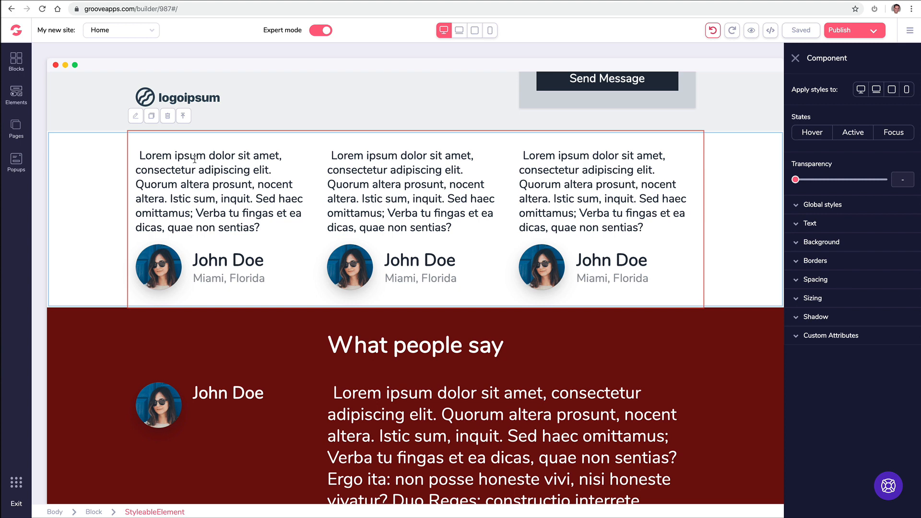
click(796, 243)
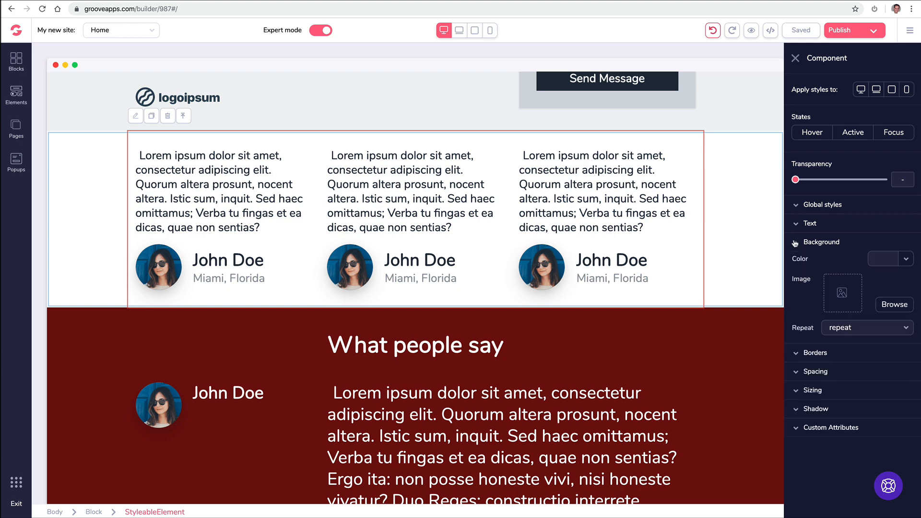
click(888, 259)
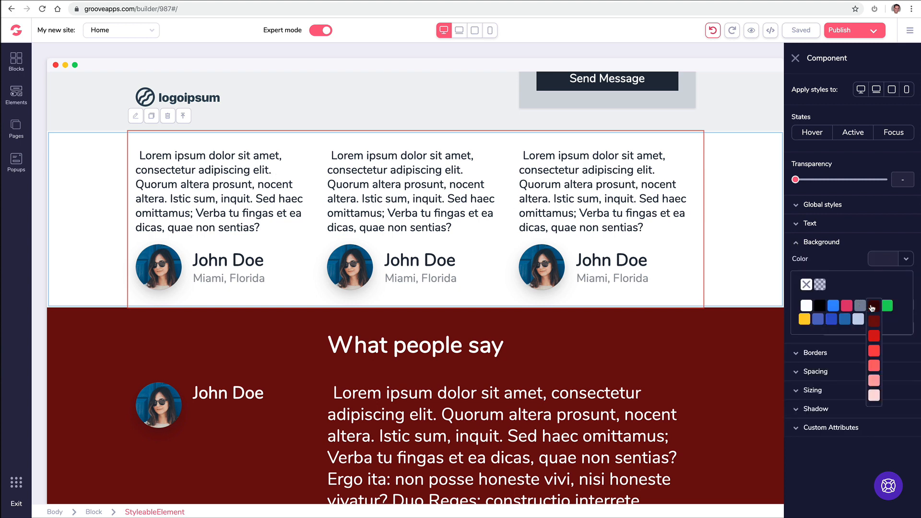
click(874, 321)
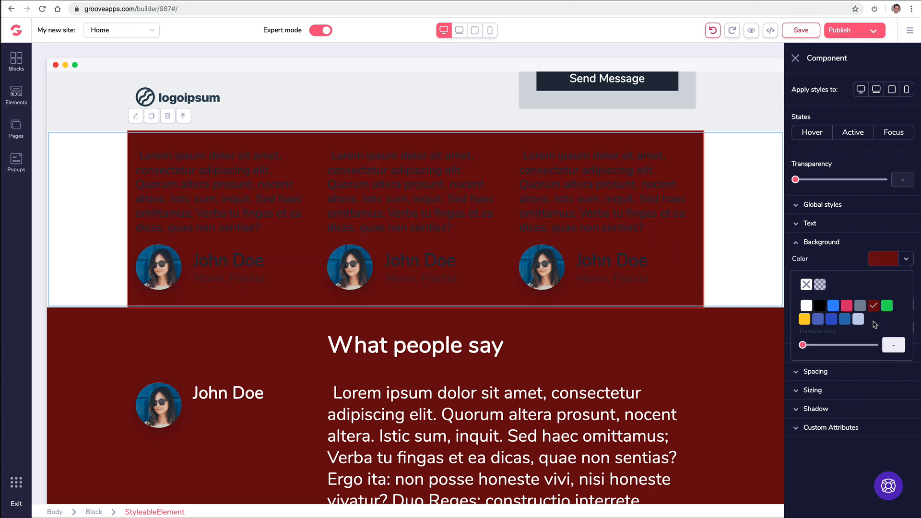
click(806, 285)
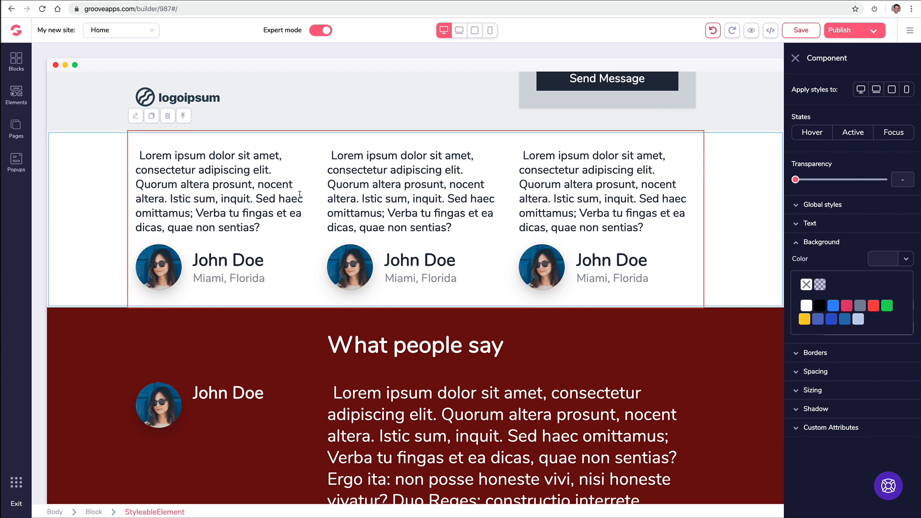
click(185, 118)
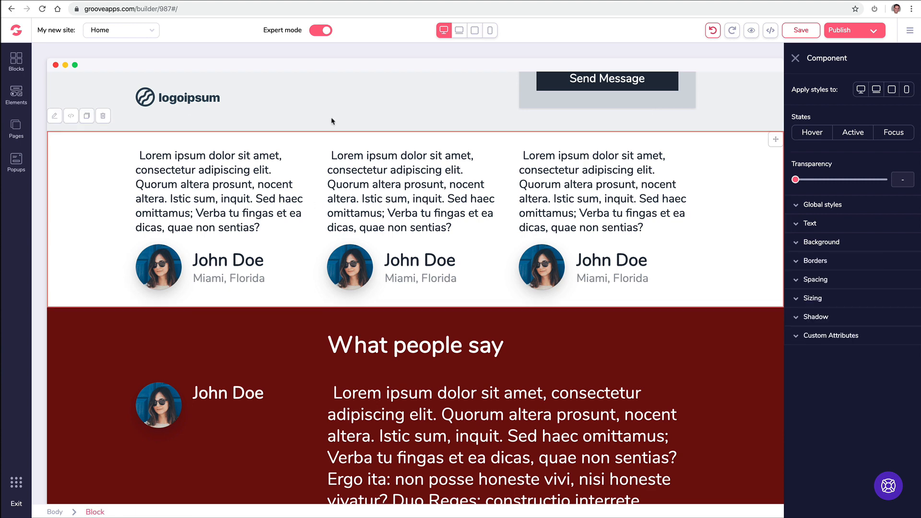
click(795, 58)
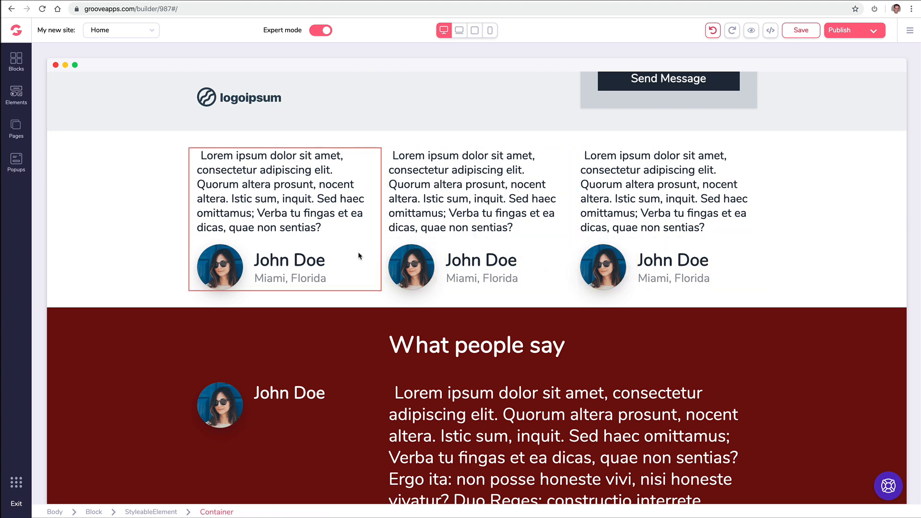
Step: Inspect the parent containers of the middle testimonial's location text, and the third testimonial's paragraph
click(474, 273)
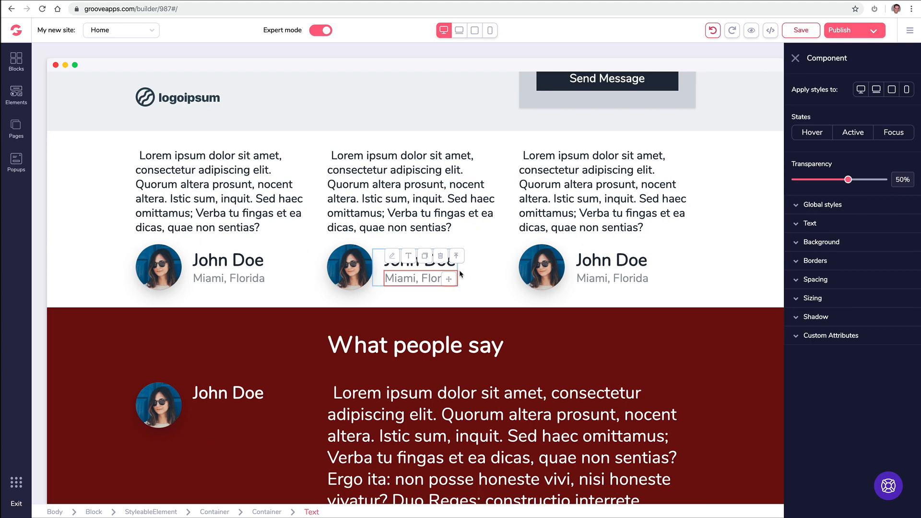
click(457, 256)
click(430, 242)
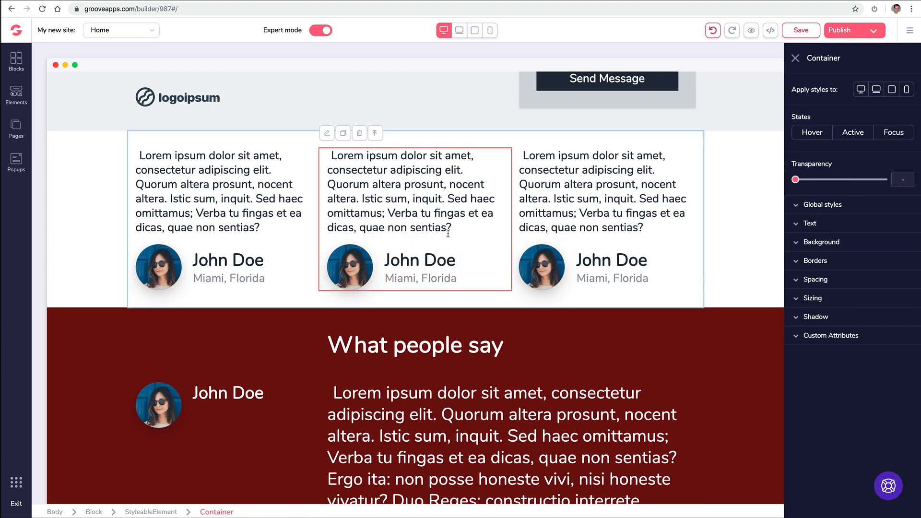
click(545, 222)
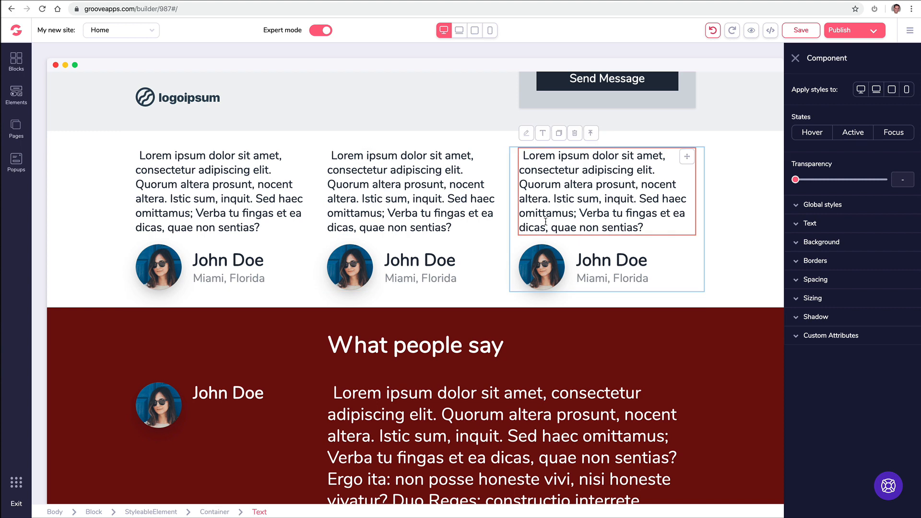
click(795, 58)
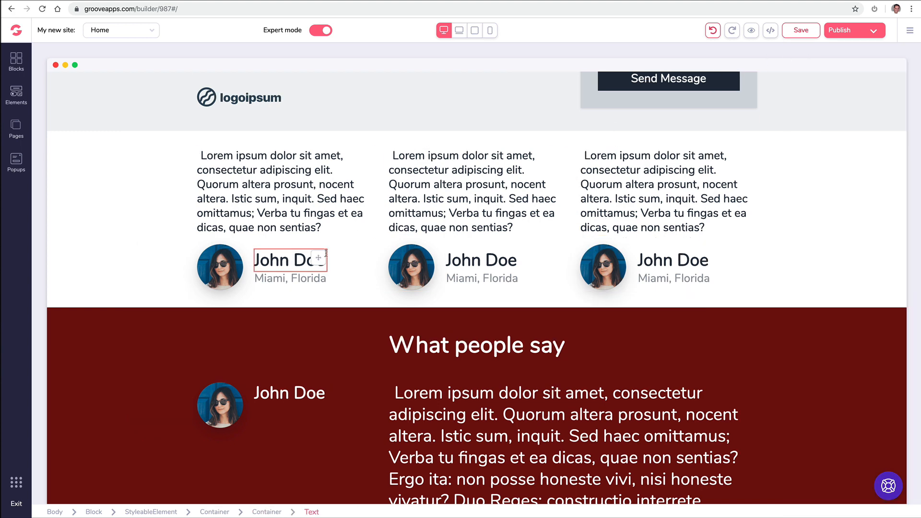
Step: Replace the portrait in the "What people say" block with the library photo of the smiling man in a dark suit
scroll(436, 222, down, 5)
scroll(390, 226, up, 2)
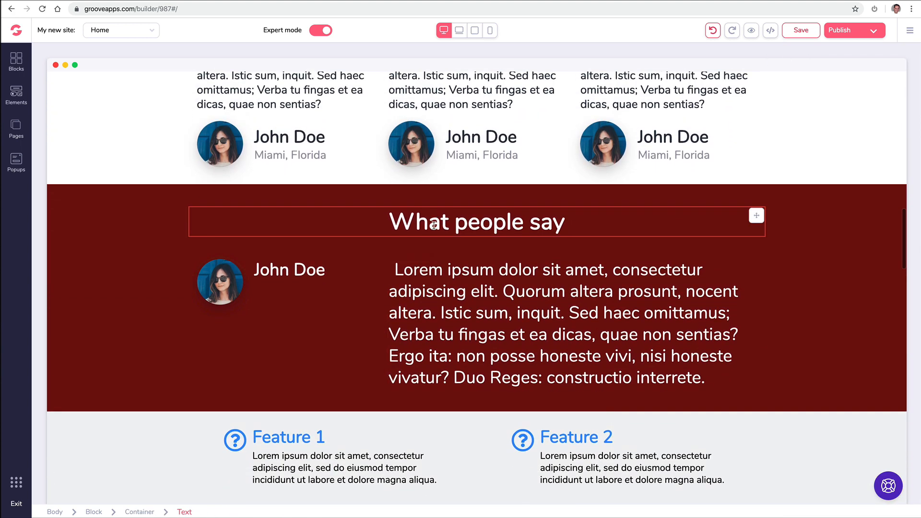
click(225, 282)
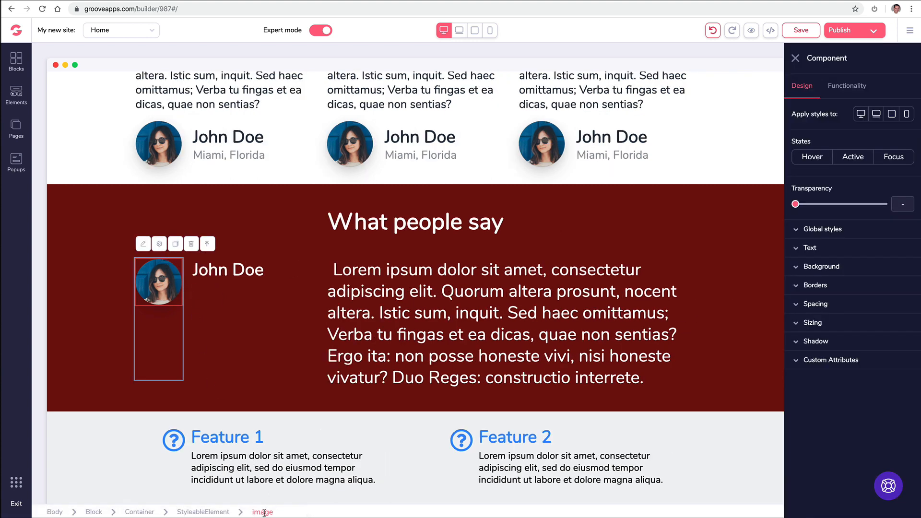
click(855, 85)
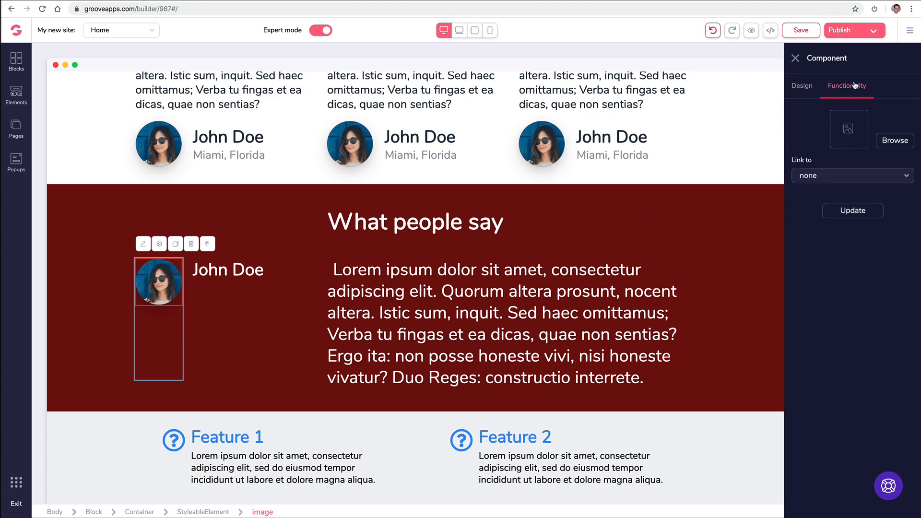
click(882, 140)
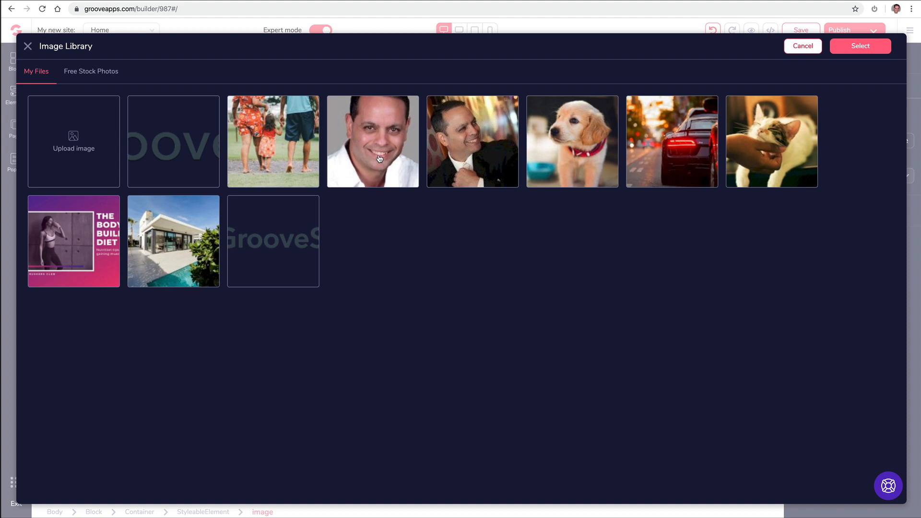
click(447, 151)
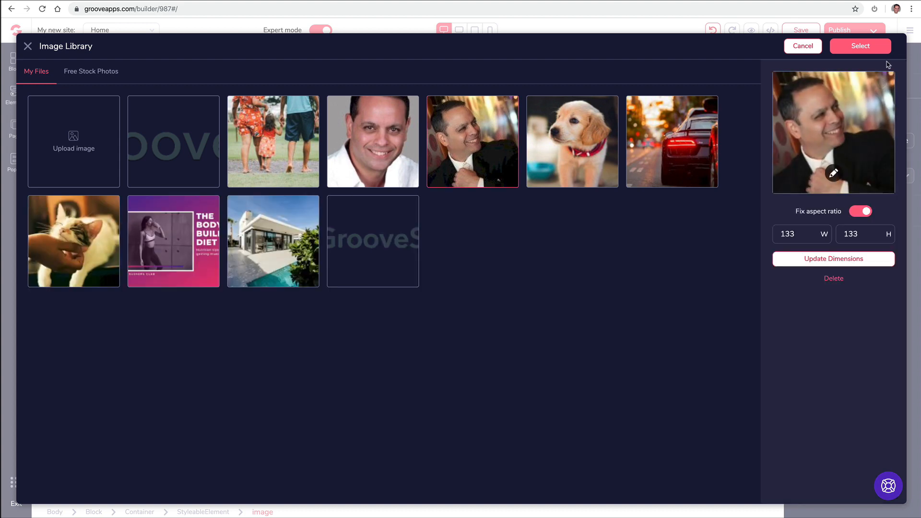
click(850, 48)
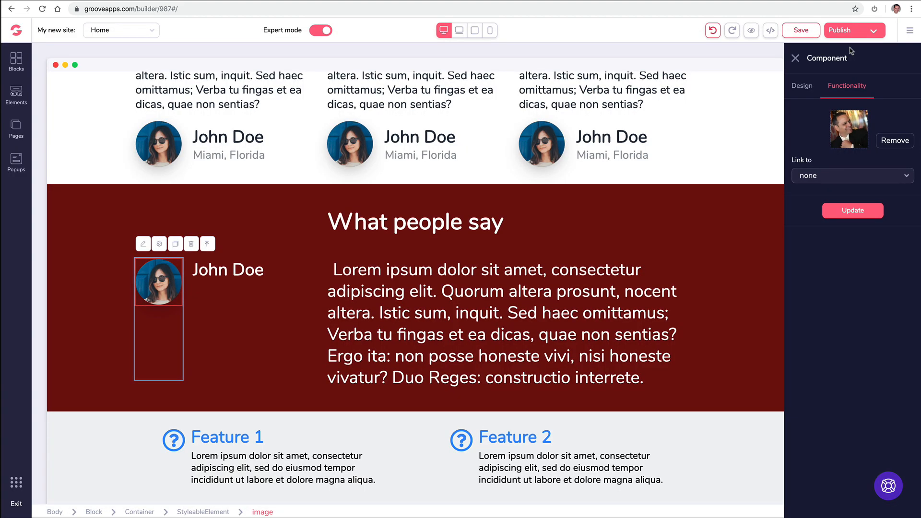
click(851, 214)
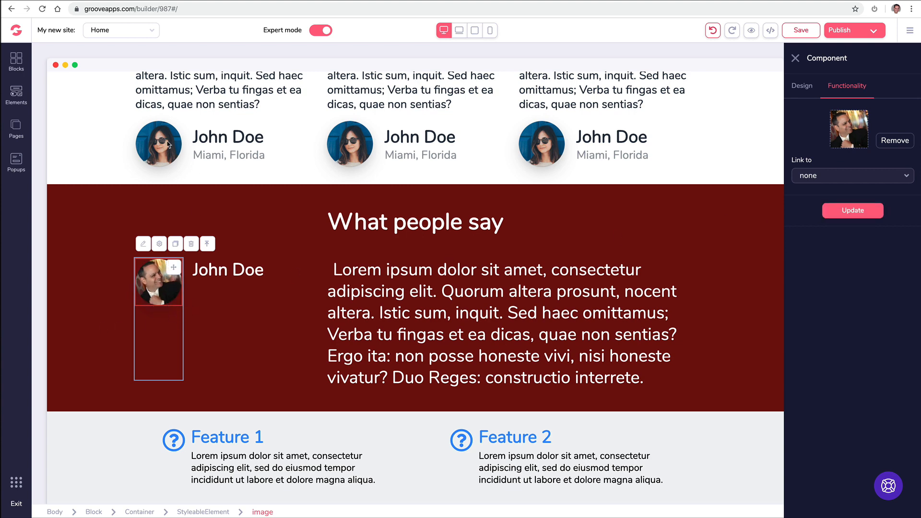
Step: Replace the middle testimonial's portrait with the library photo of the man in a white shirt on a grey background
click(169, 144)
click(348, 146)
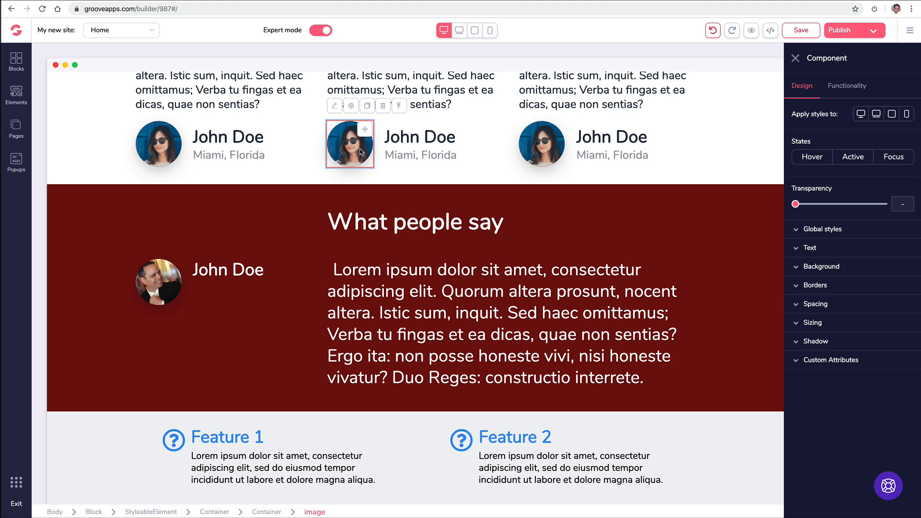
click(857, 85)
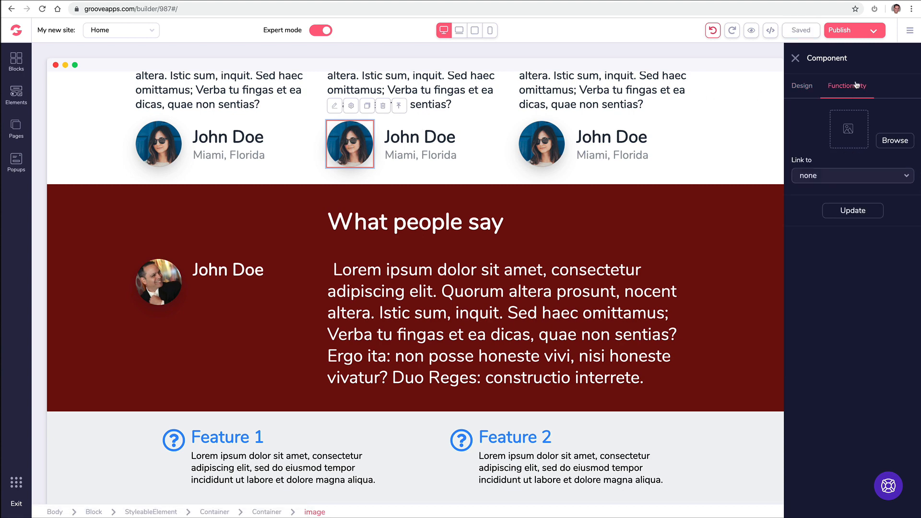
click(895, 140)
click(364, 151)
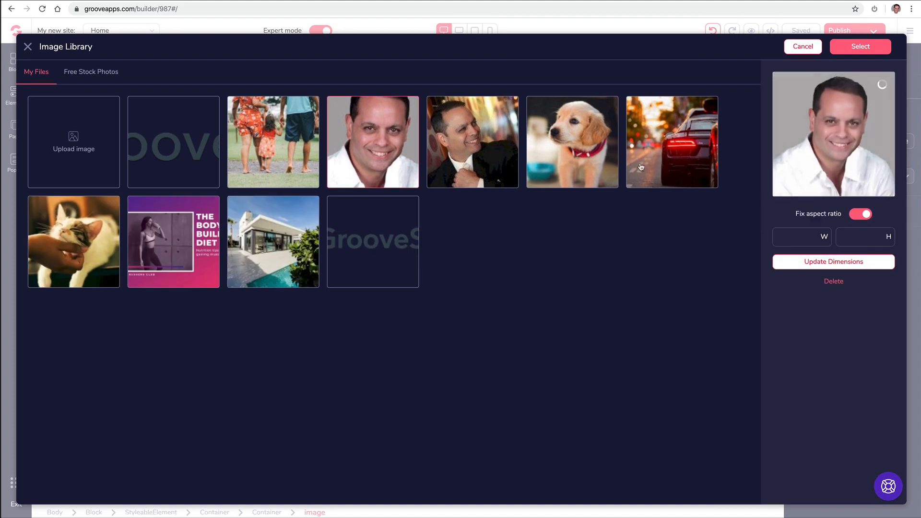
click(859, 46)
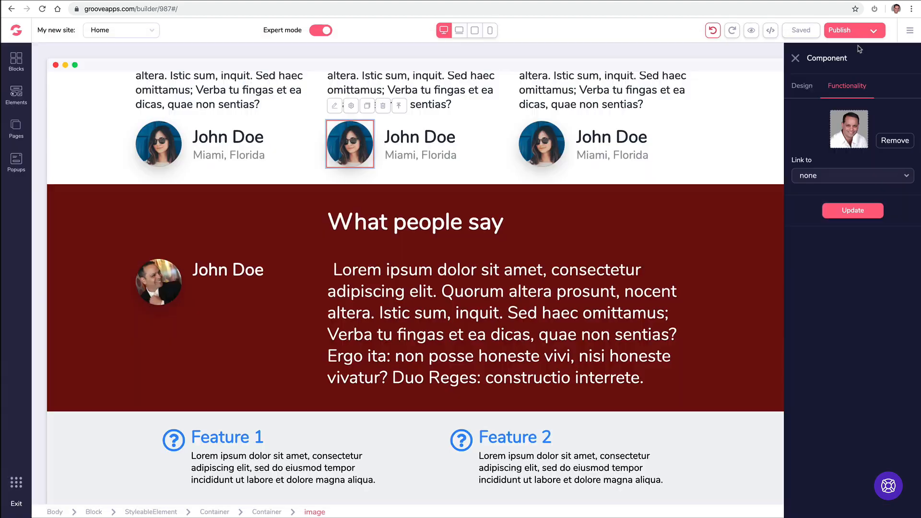
click(847, 212)
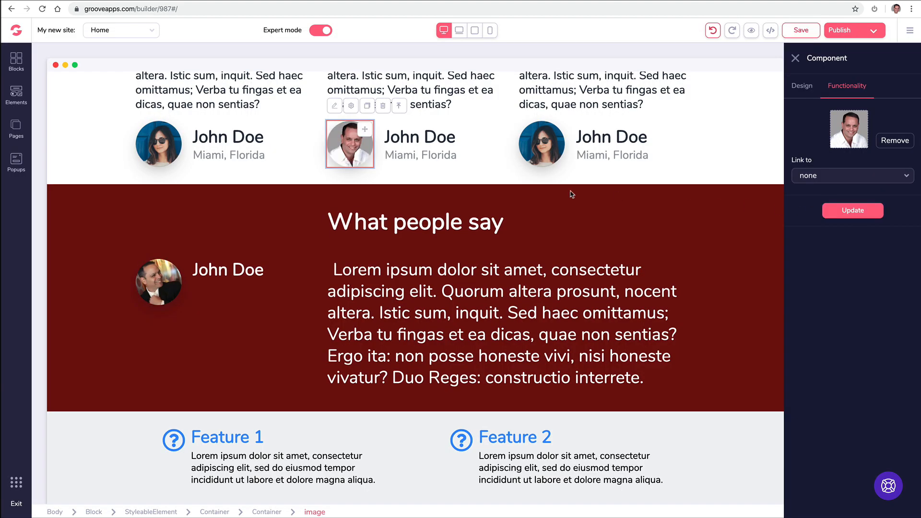
Step: Replace the middle testimonial's paragraph with "My name is" followed by the person's full name
click(485, 153)
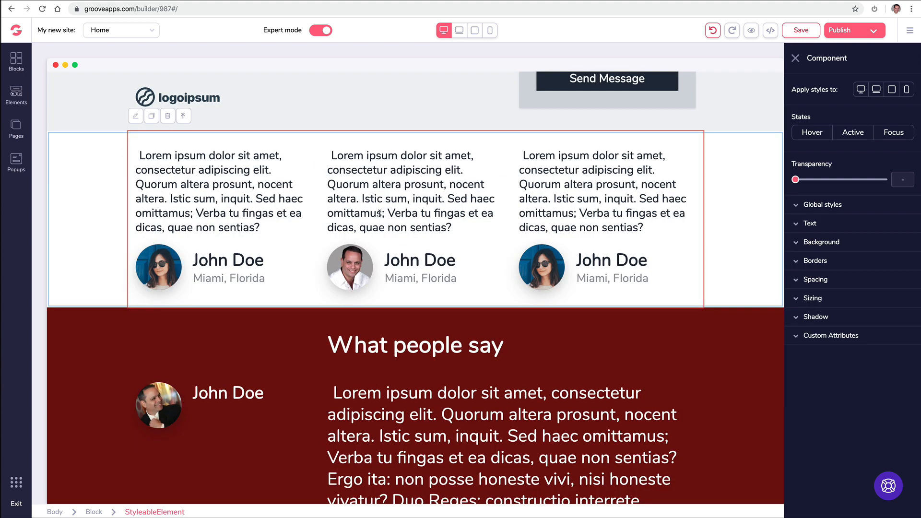
click(383, 194)
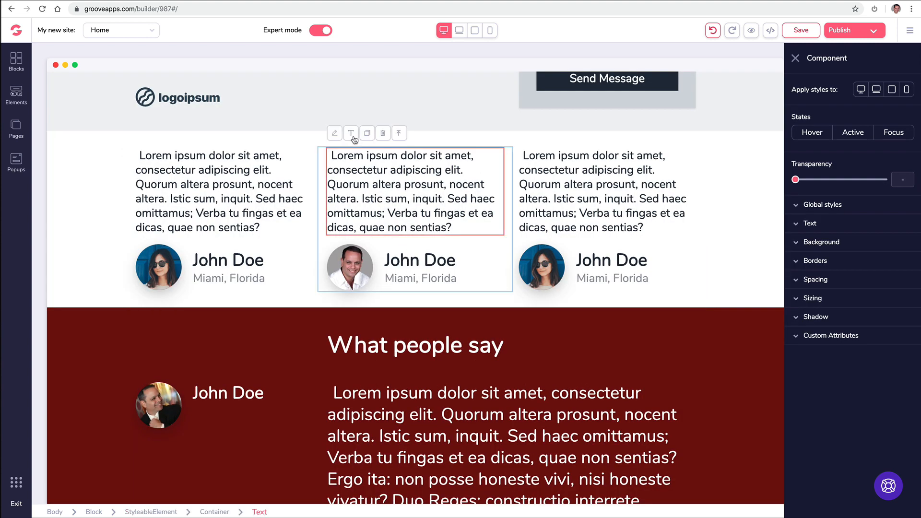
click(352, 137)
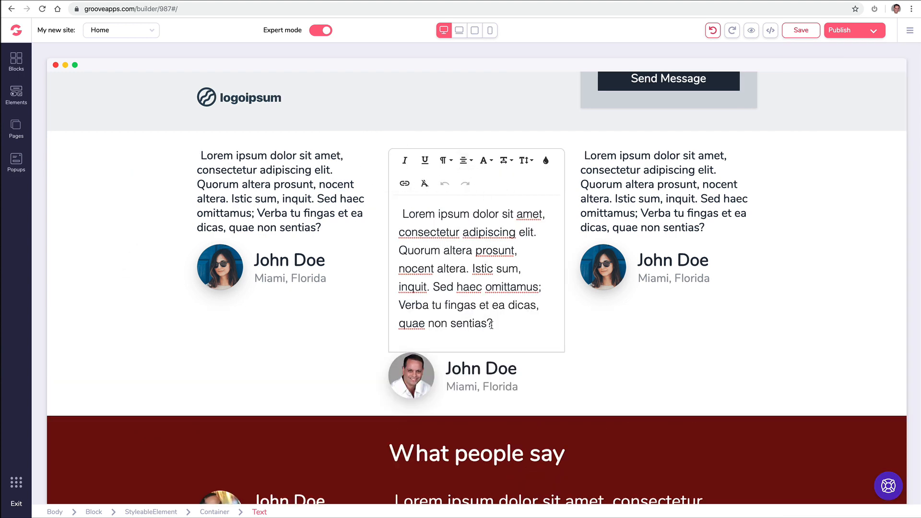
drag(492, 325, 377, 213)
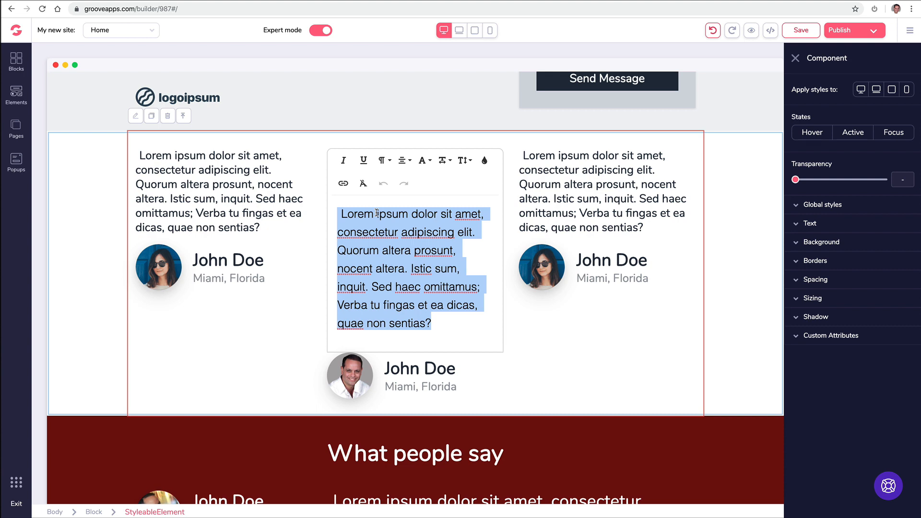
text(My name is Mike Filsaime)
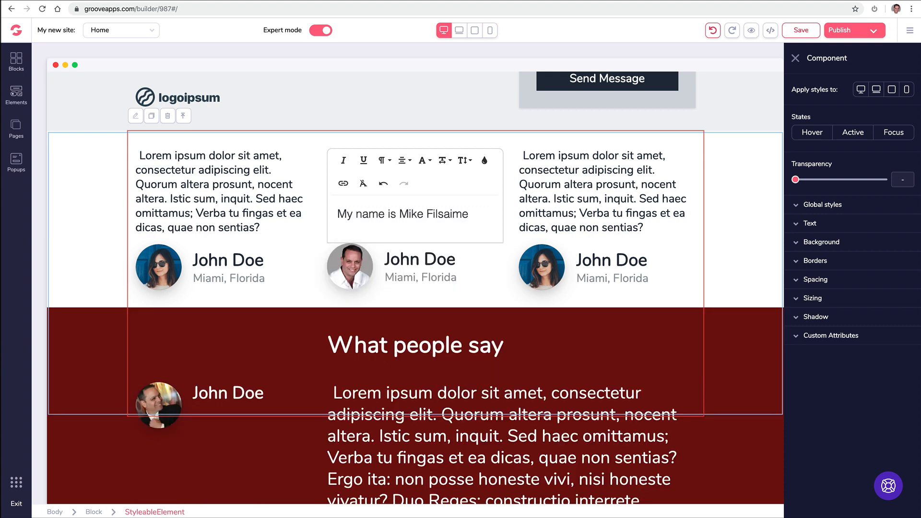
click(414, 298)
Step: Change the "What people say" heading in the dark red block to "Hello World"
scroll(425, 230, down, 2)
click(422, 242)
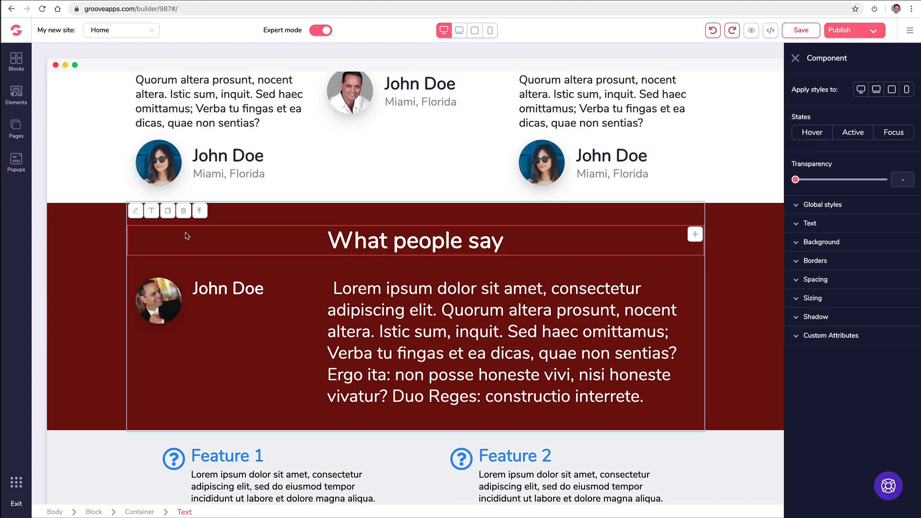
click(151, 212)
triple_click(413, 283)
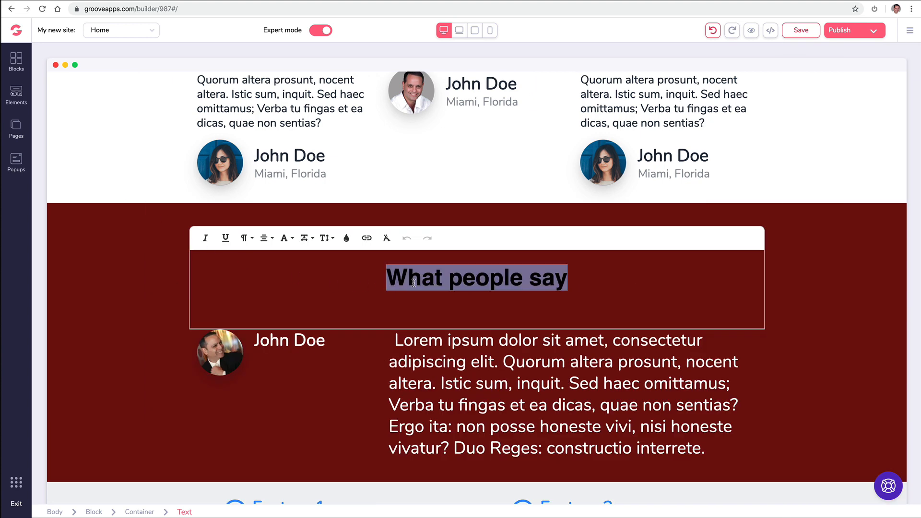
text(Hello)
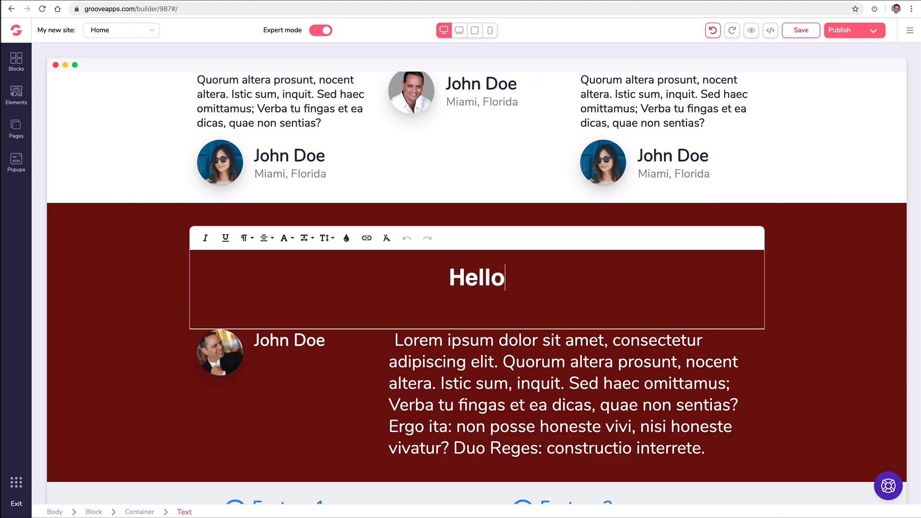
text( World)
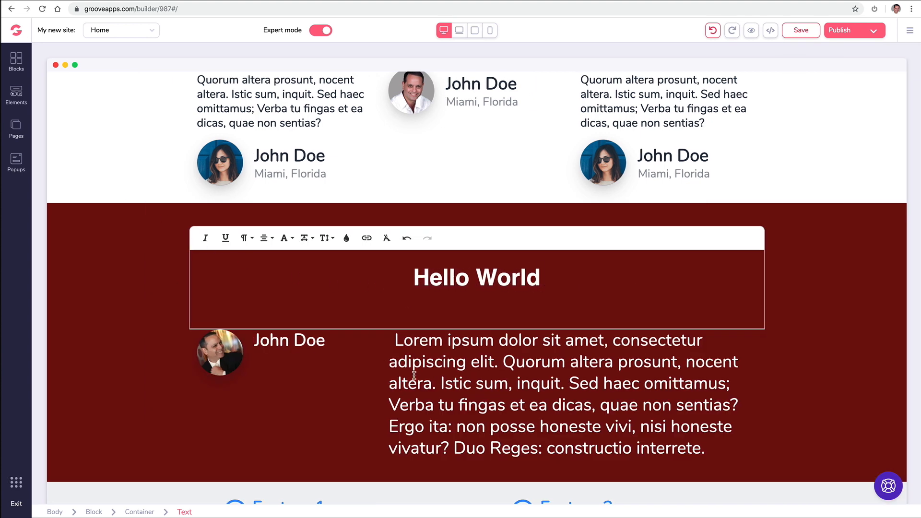
click(414, 375)
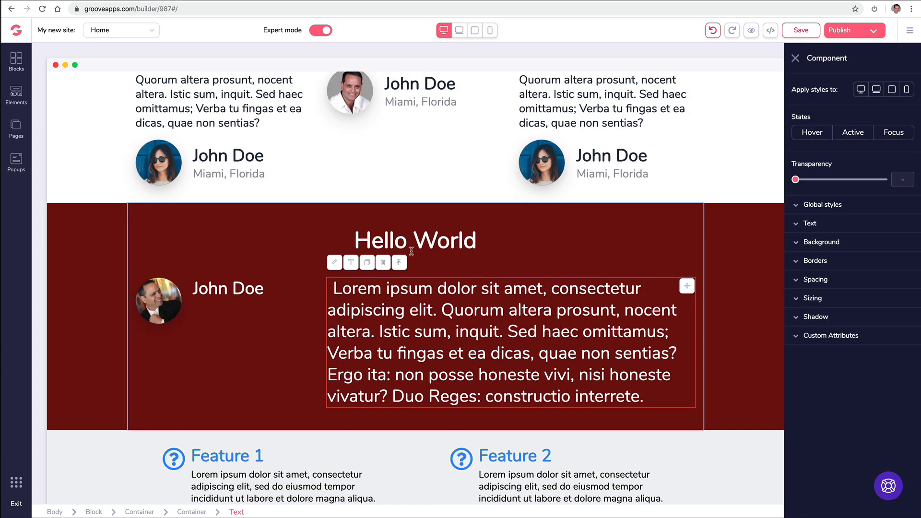
Step: Try grey and dark blue text colours on the "Hello World" heading, and return it to white
click(411, 242)
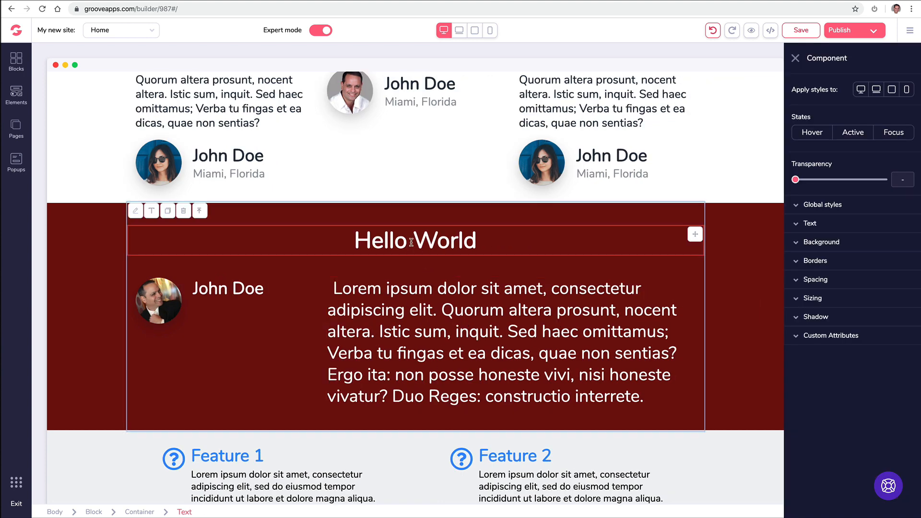
click(806, 224)
click(888, 263)
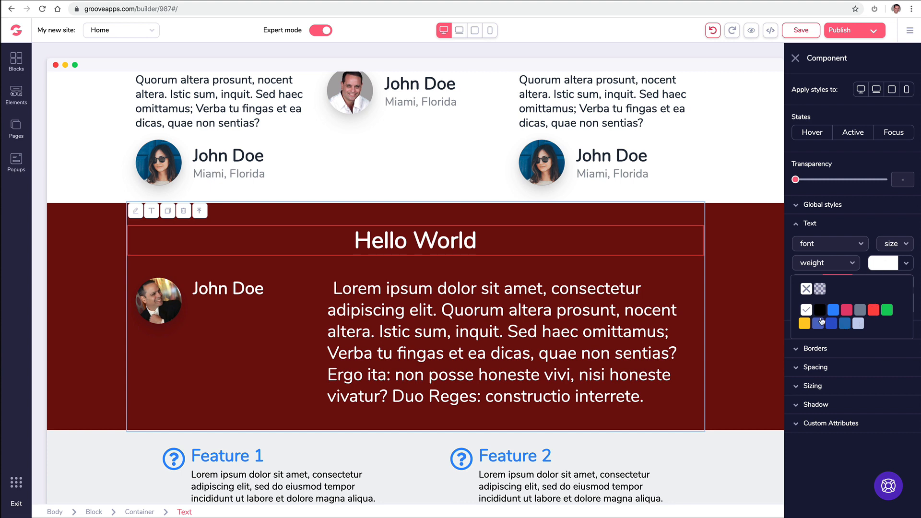
click(860, 309)
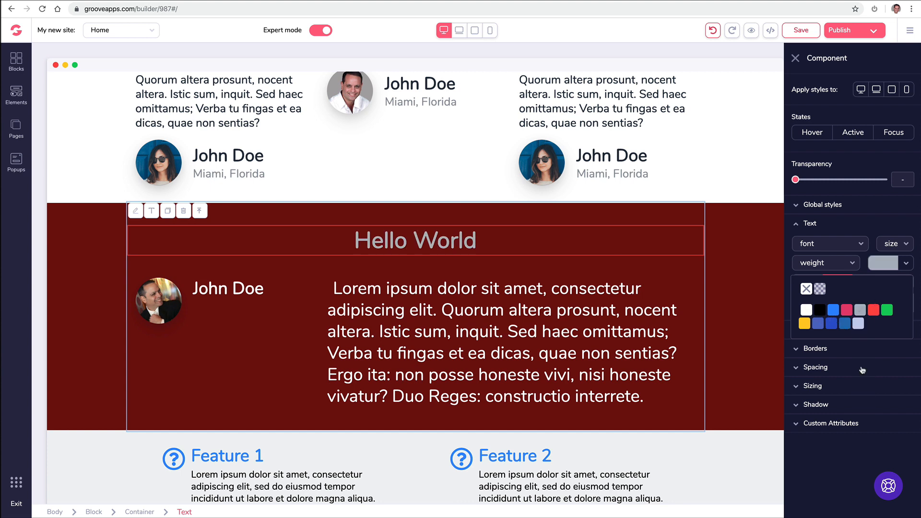
click(806, 310)
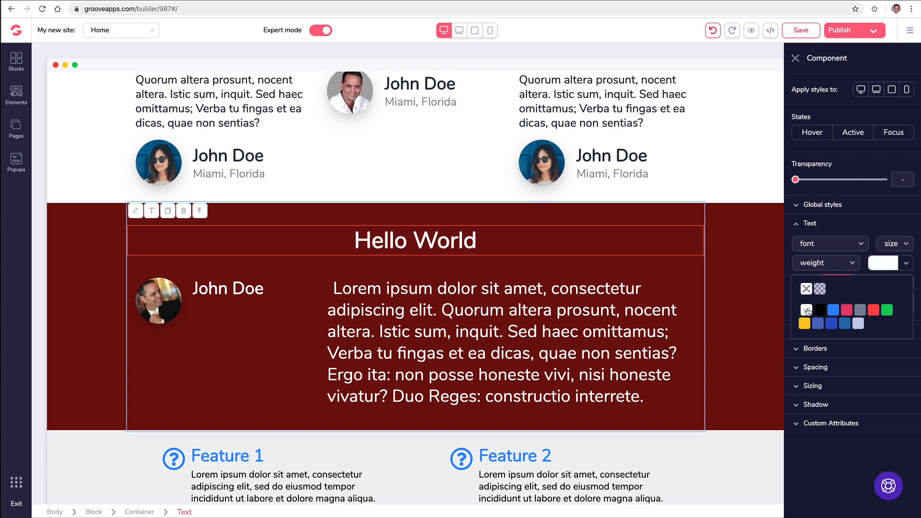
click(831, 326)
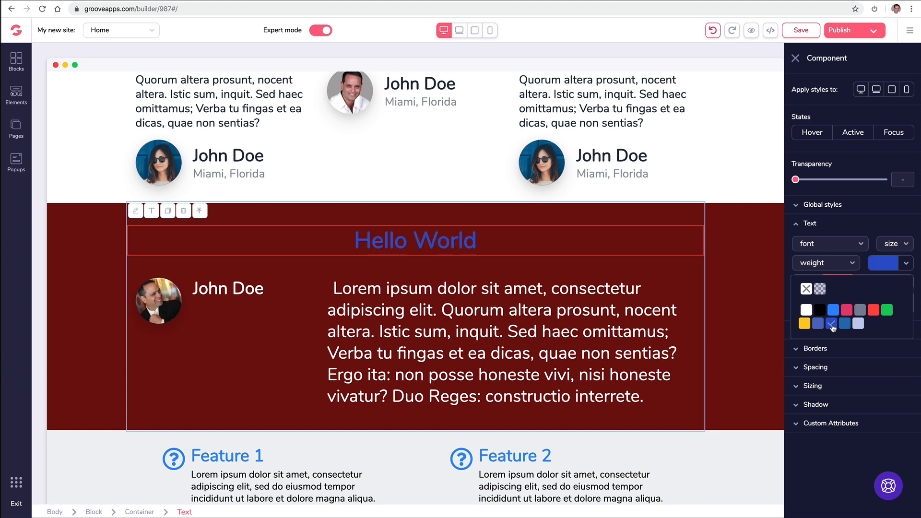
click(807, 310)
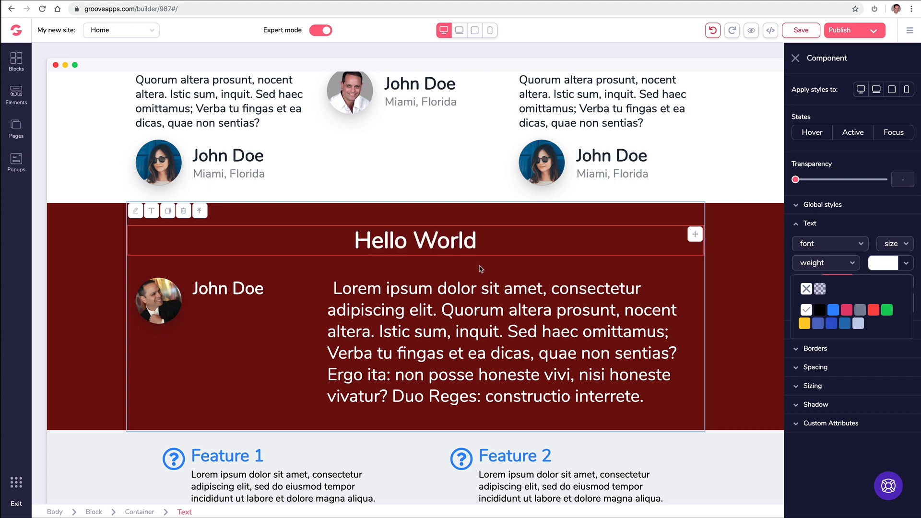
Step: Look through the "Hello World" heading's text styling and size options, try left alignment on it, and centre it again
click(456, 298)
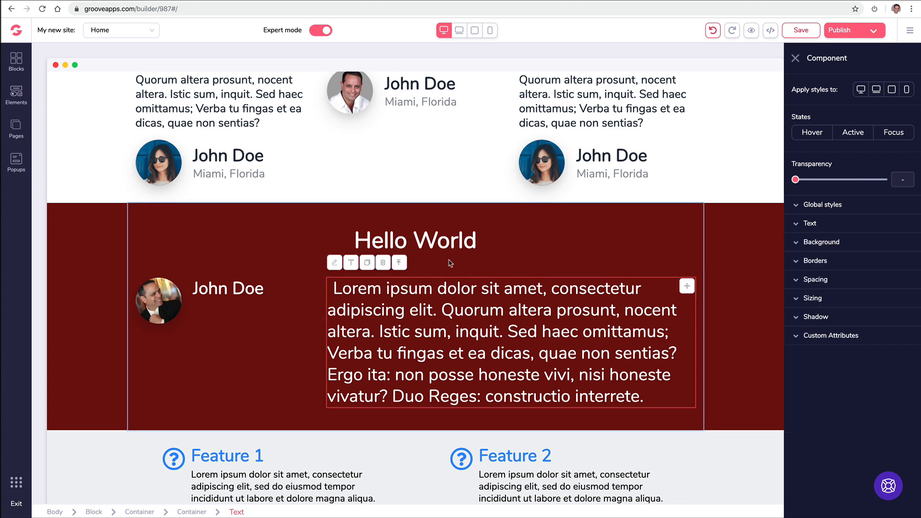
click(448, 242)
click(809, 223)
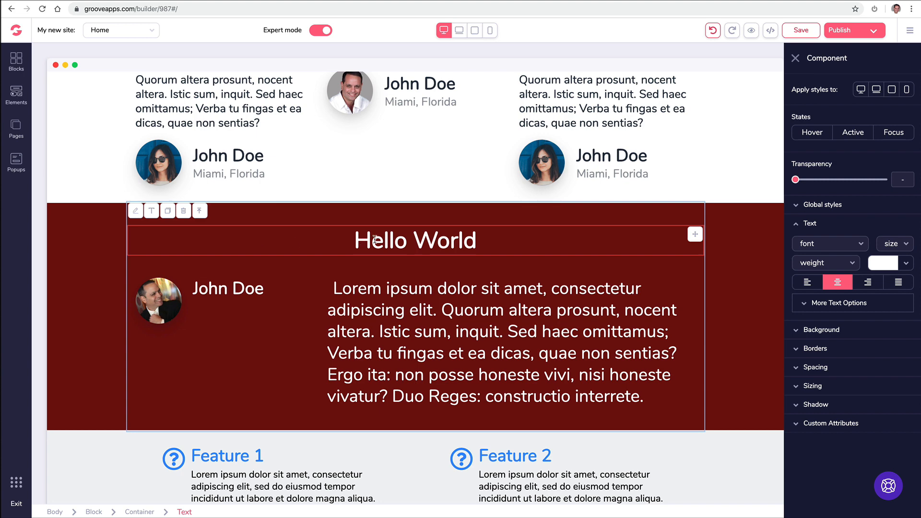
double_click(375, 240)
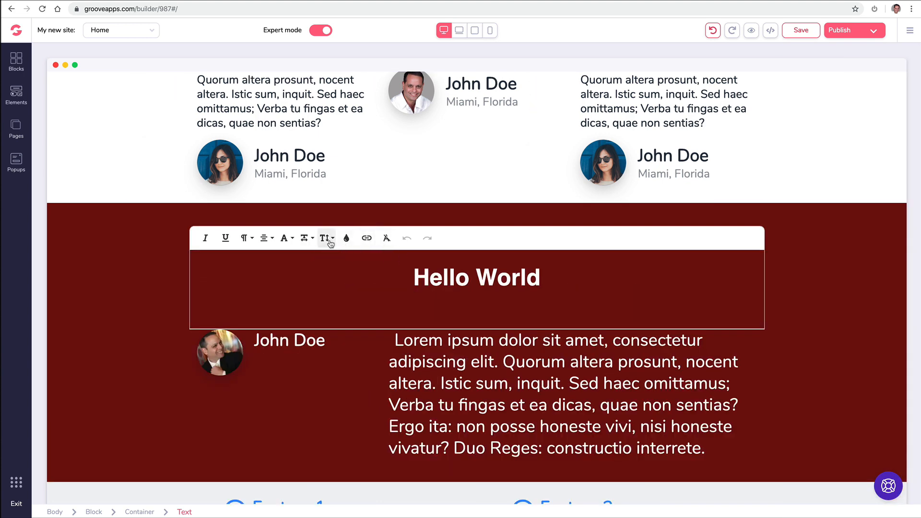
click(326, 238)
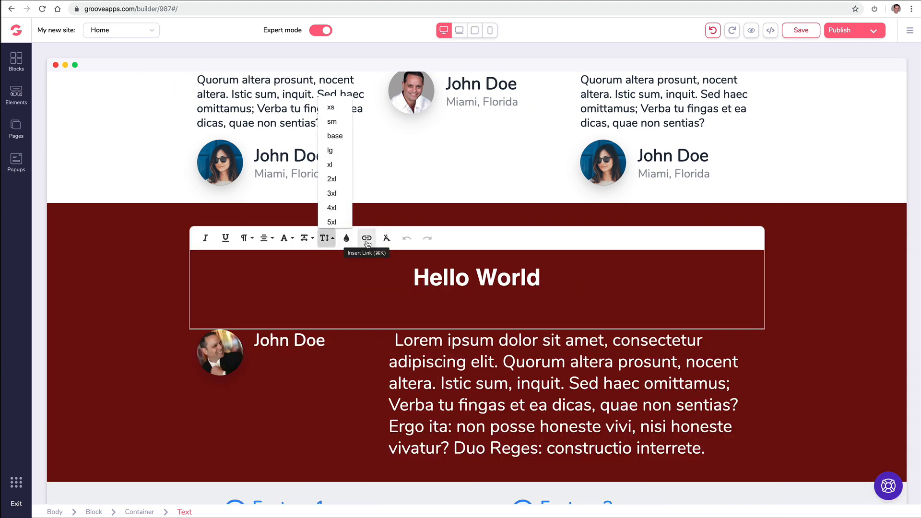
click(266, 239)
click(269, 189)
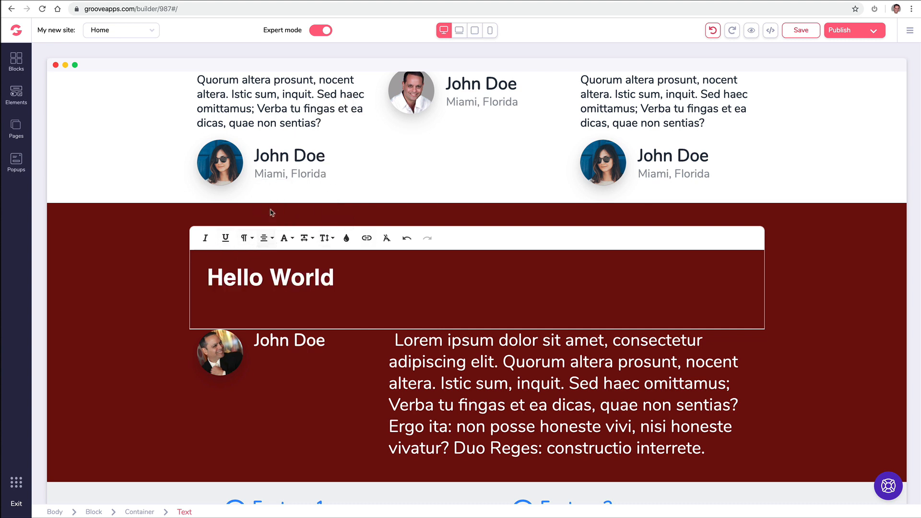
click(266, 238)
click(270, 198)
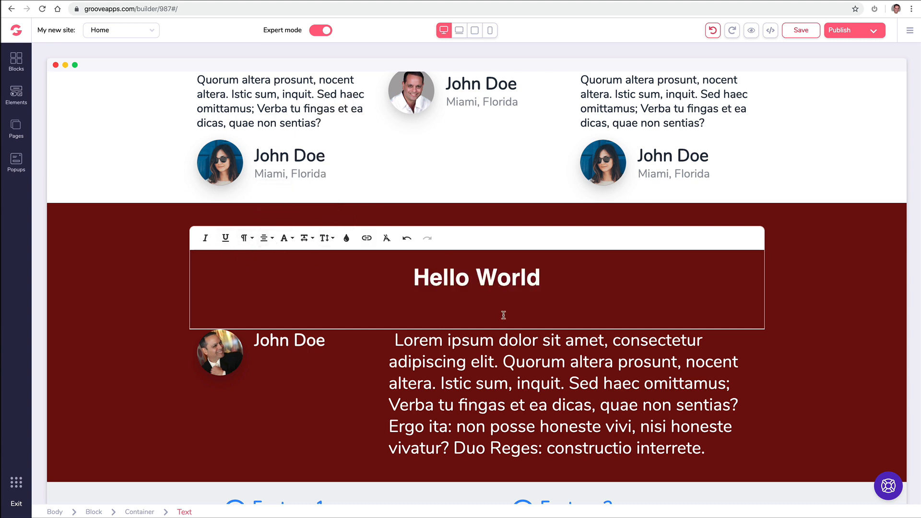
click(485, 354)
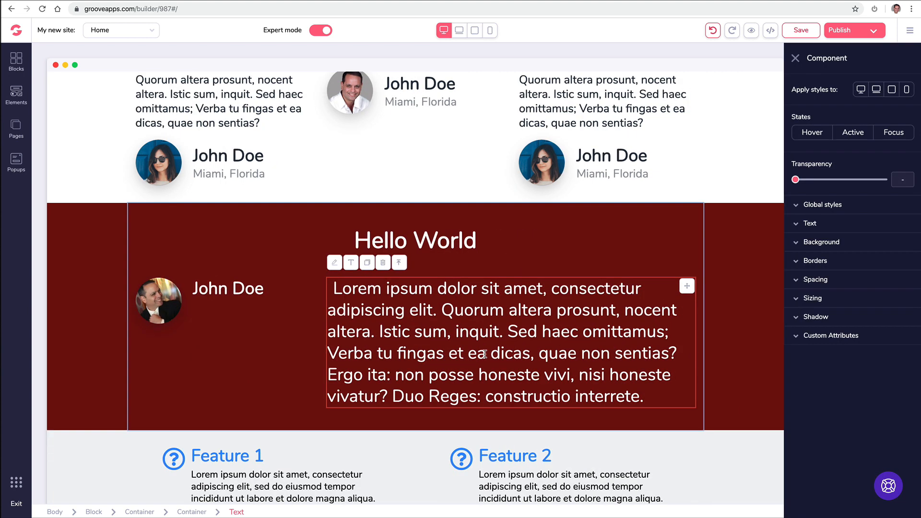
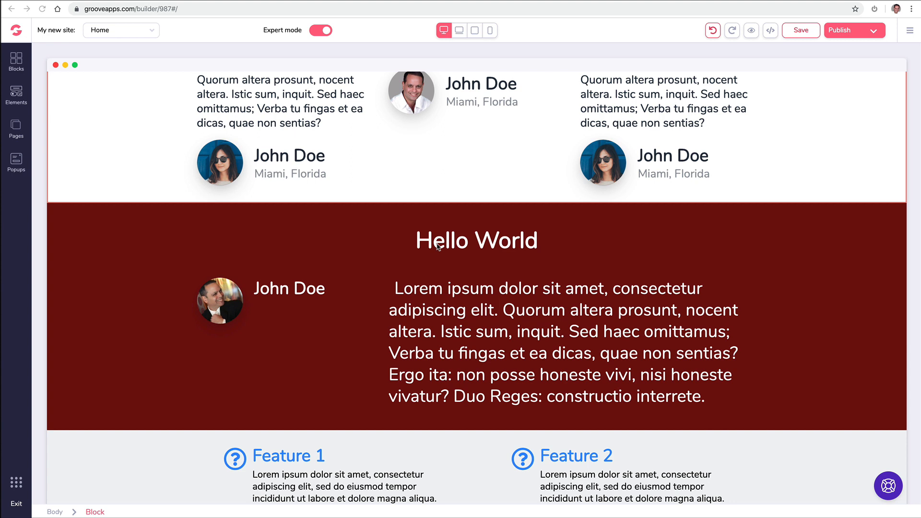
scroll(437, 247, down, 1)
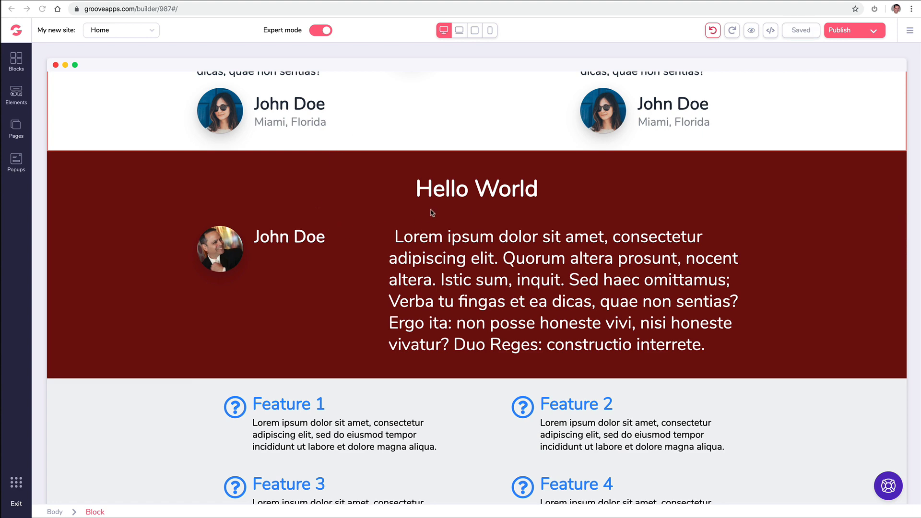
Step: Duplicate the description text under Feature 1 twice
scroll(432, 213, down, 4)
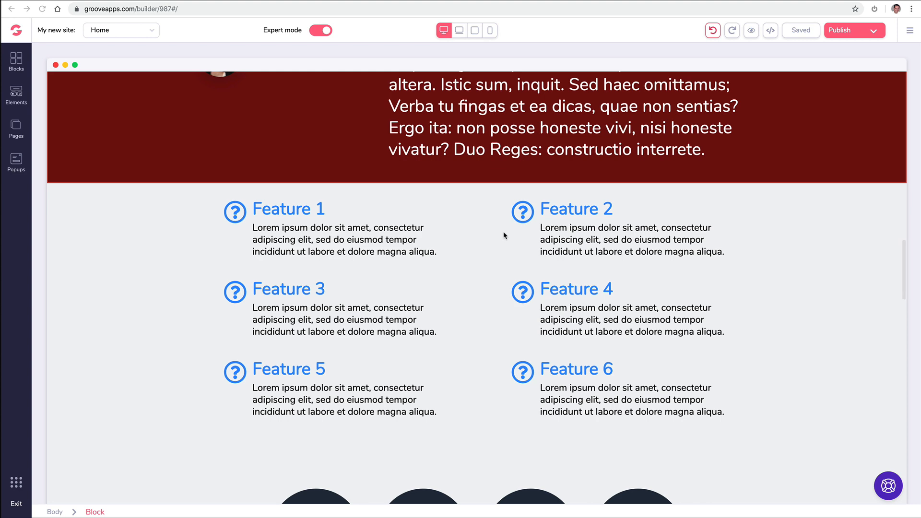
click(309, 245)
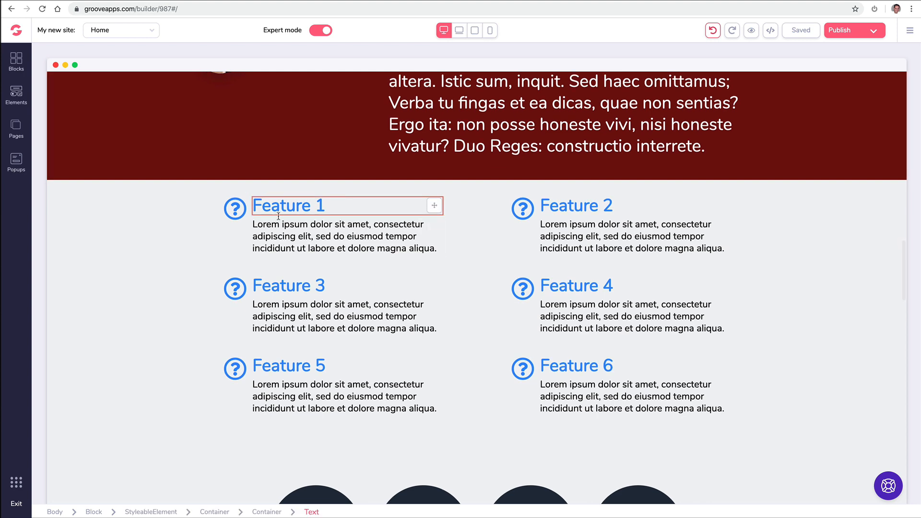
click(279, 218)
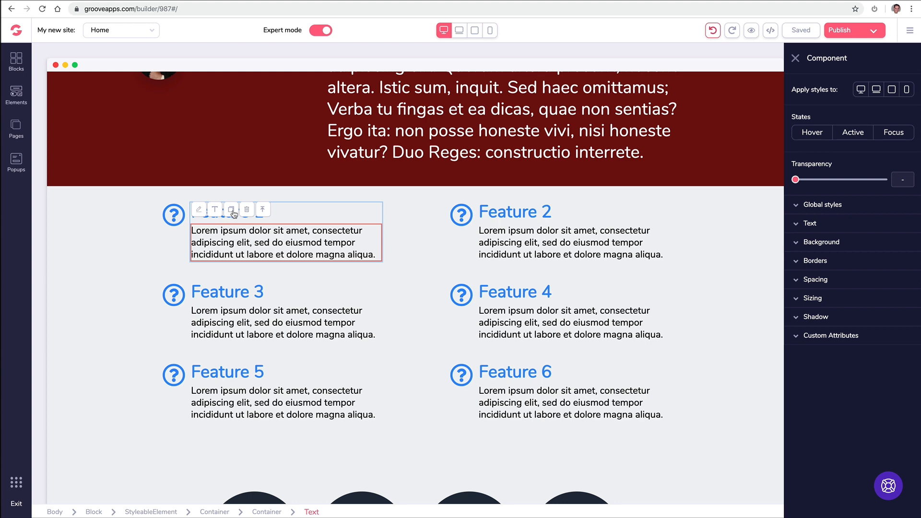
click(231, 209)
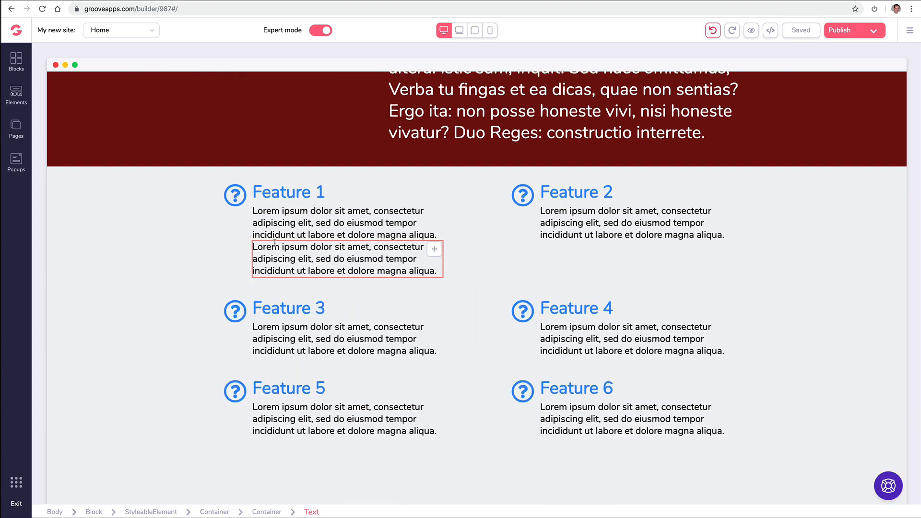
click(274, 249)
click(232, 229)
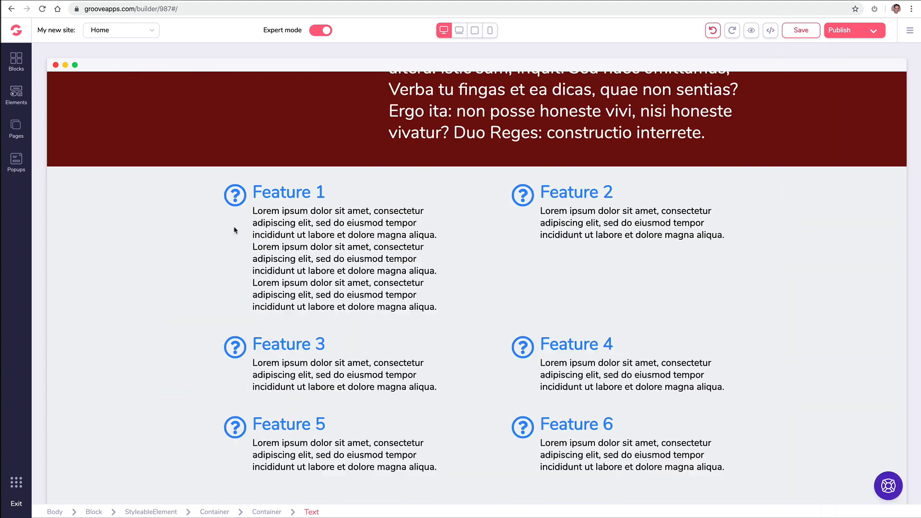
Step: Delete both duplicate descriptions under Feature 1
click(282, 282)
click(246, 263)
click(260, 256)
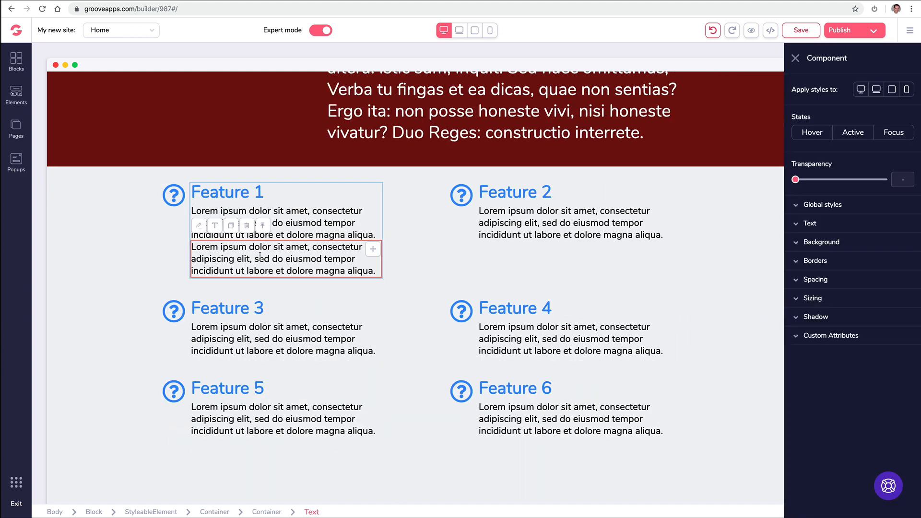
click(247, 225)
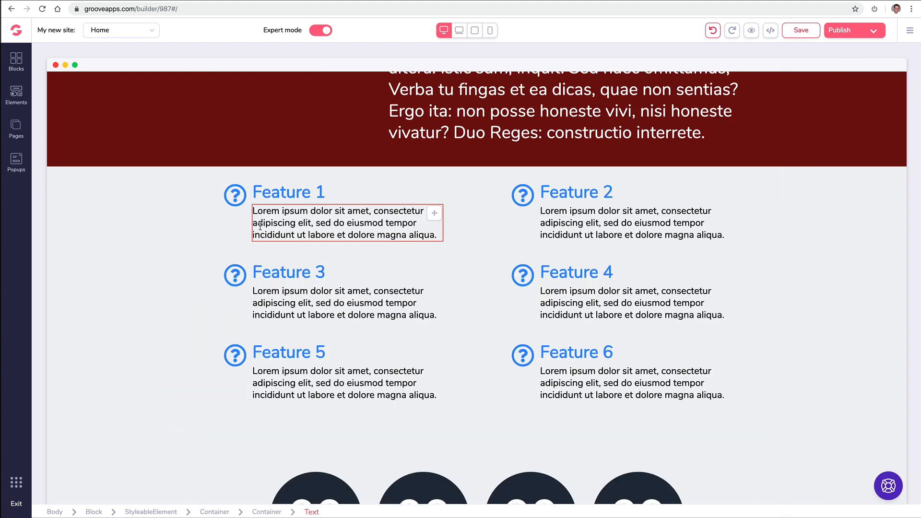
Step: Duplicate the Feature 1 heading and delete the copy
click(279, 193)
click(232, 177)
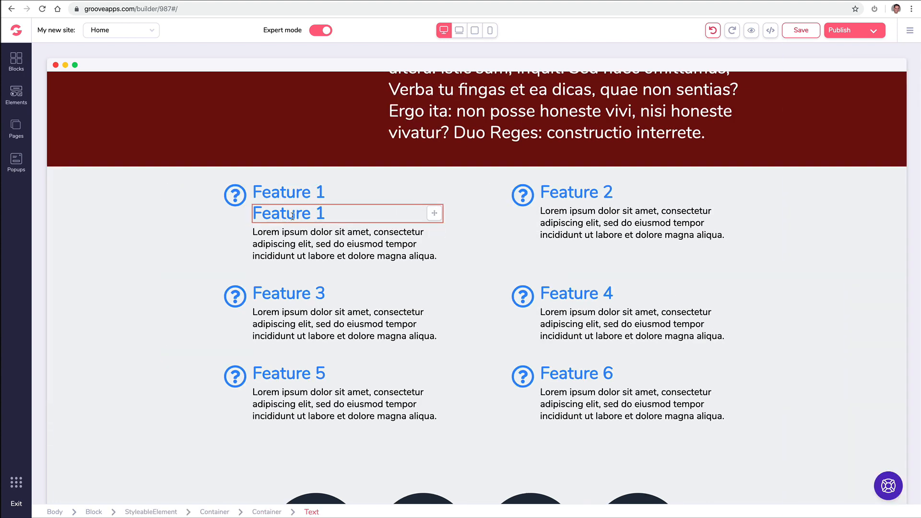
click(293, 216)
click(247, 197)
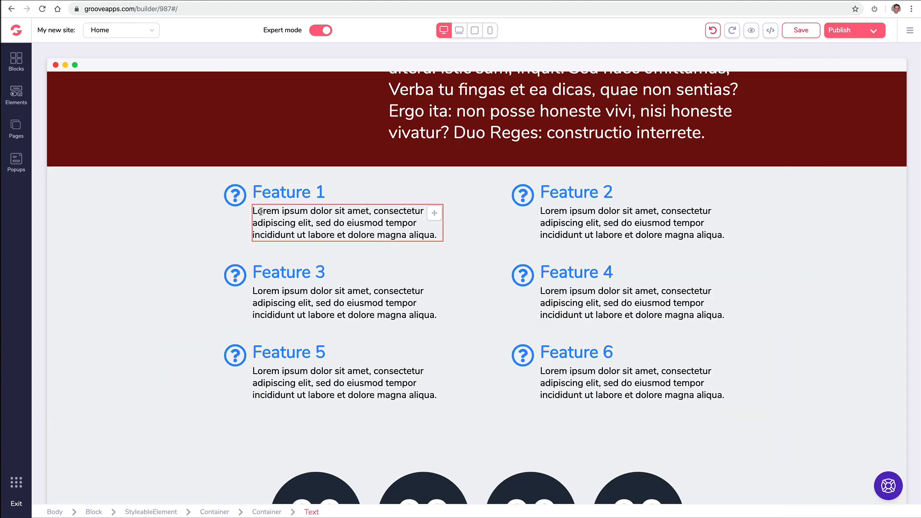
Step: Duplicate the dark red Hello World block and delete the copy
scroll(260, 212, up, 5)
click(134, 236)
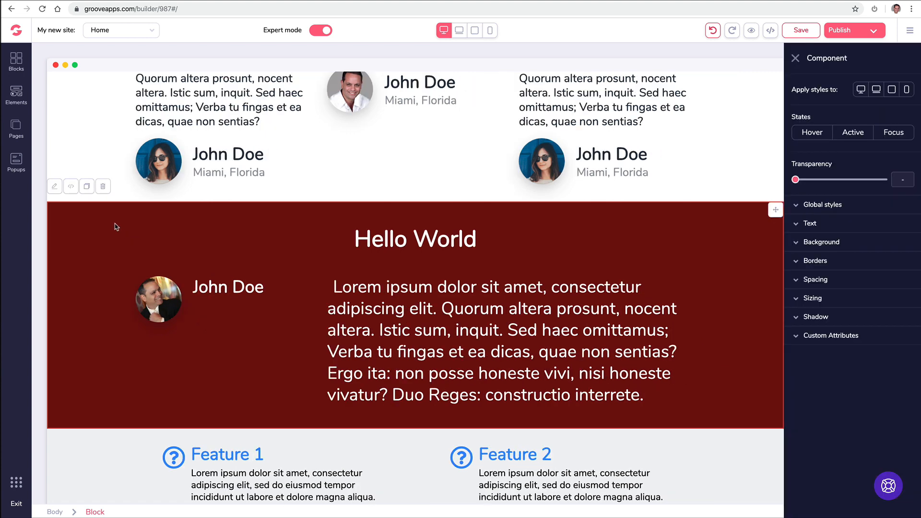
click(87, 187)
scroll(130, 239, down, 5)
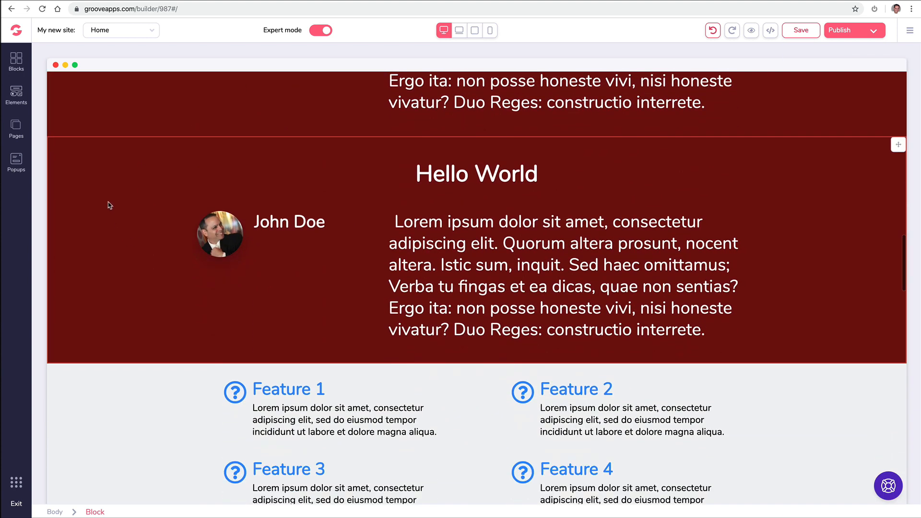
click(96, 161)
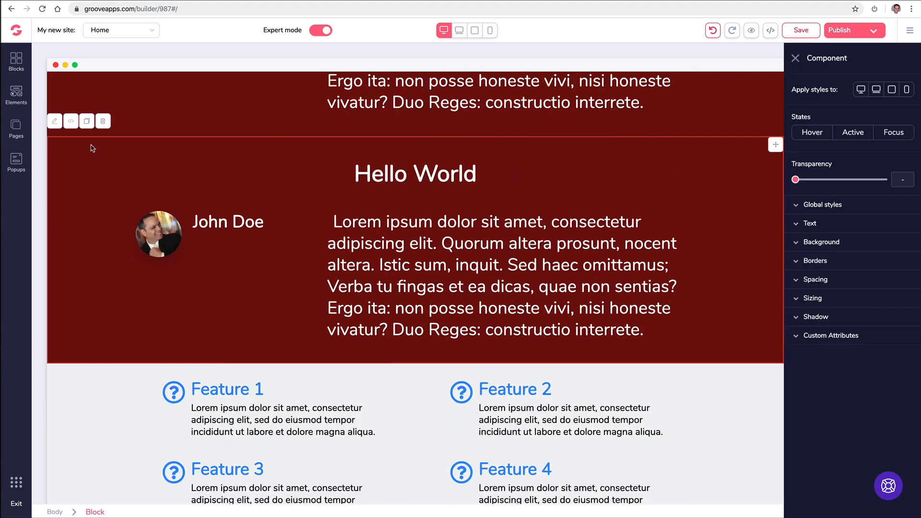
click(102, 121)
Step: Delete the cover block with the code-screen background image below the navigation bar
scroll(789, 140, down, 3)
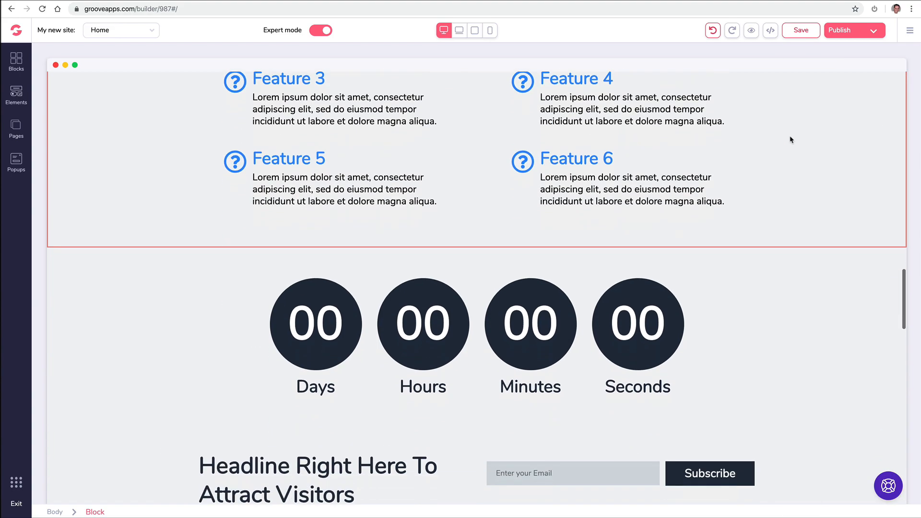
scroll(791, 140, up, 5)
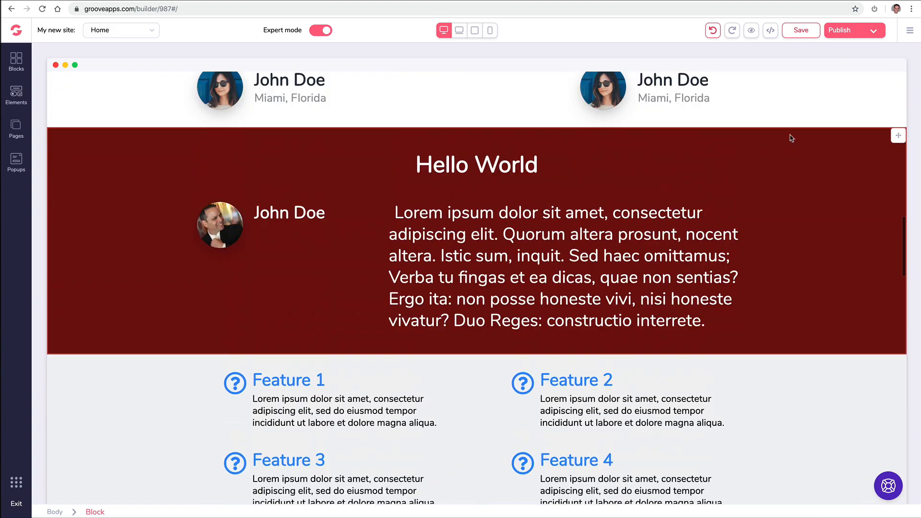
scroll(791, 139, up, 15)
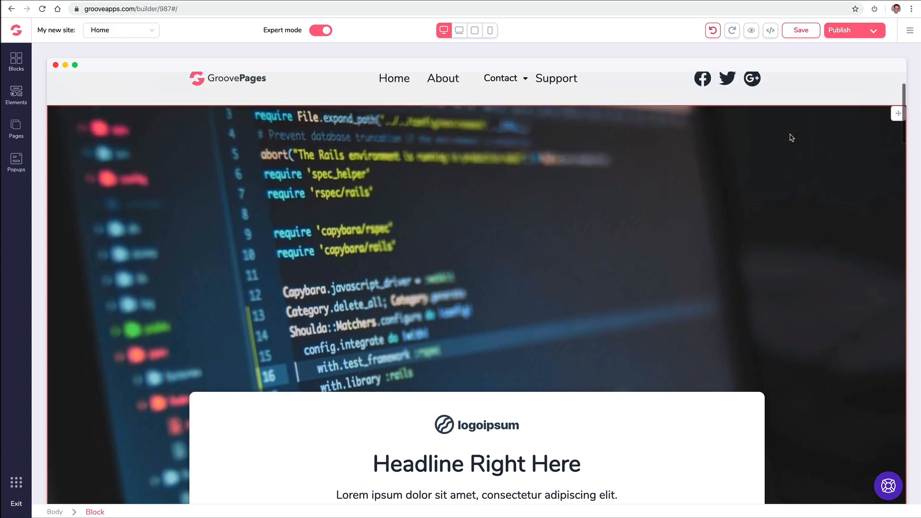
click(134, 172)
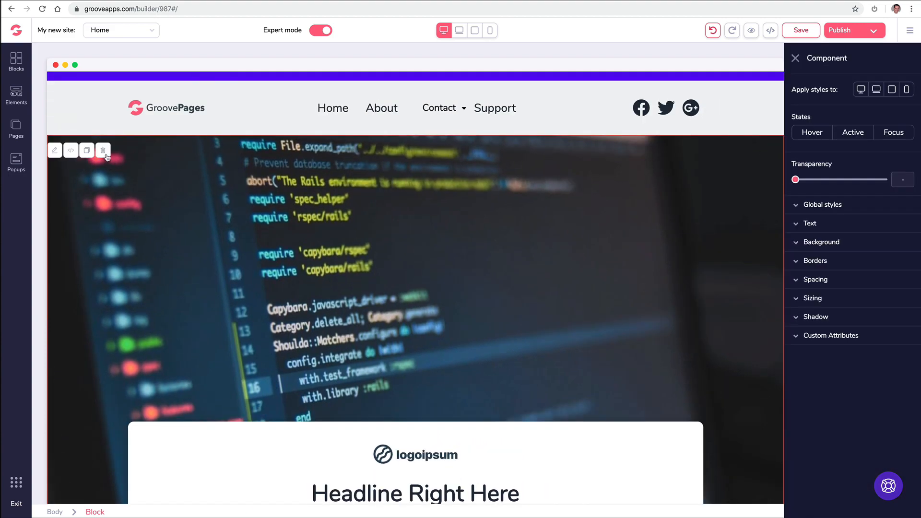
click(103, 151)
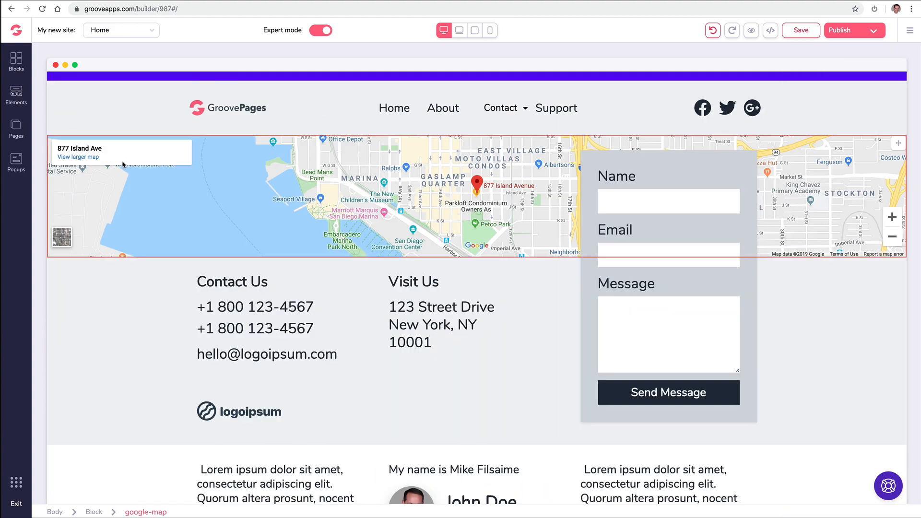
Step: Insert the first Covers wireframe block, with two buttons and a browser frame, between the navigation bar and the map block
click(16, 60)
click(72, 242)
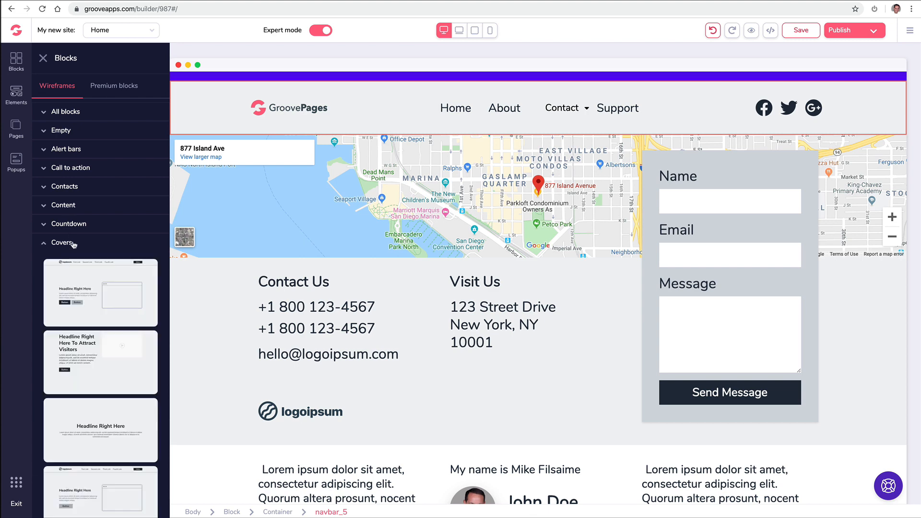
scroll(91, 243, down, 2)
scroll(94, 237, down, 1)
scroll(92, 234, up, 2)
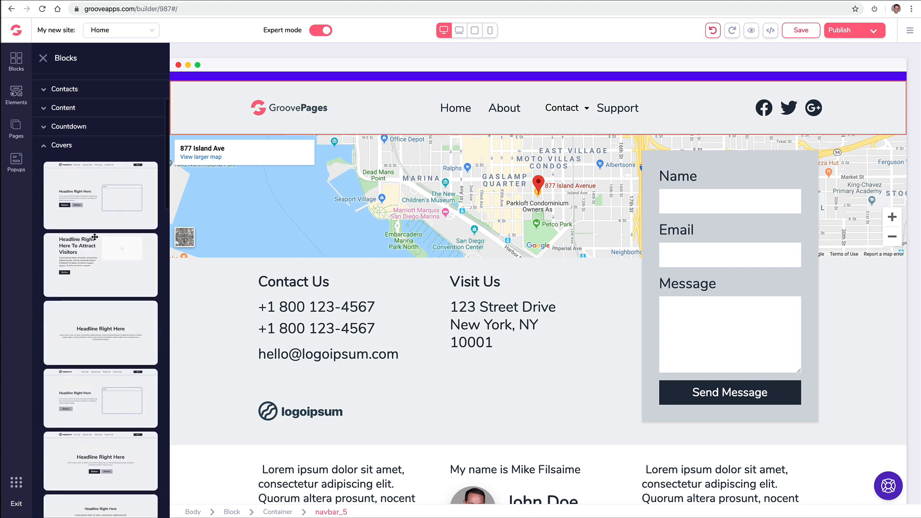
drag(92, 231, 418, 187)
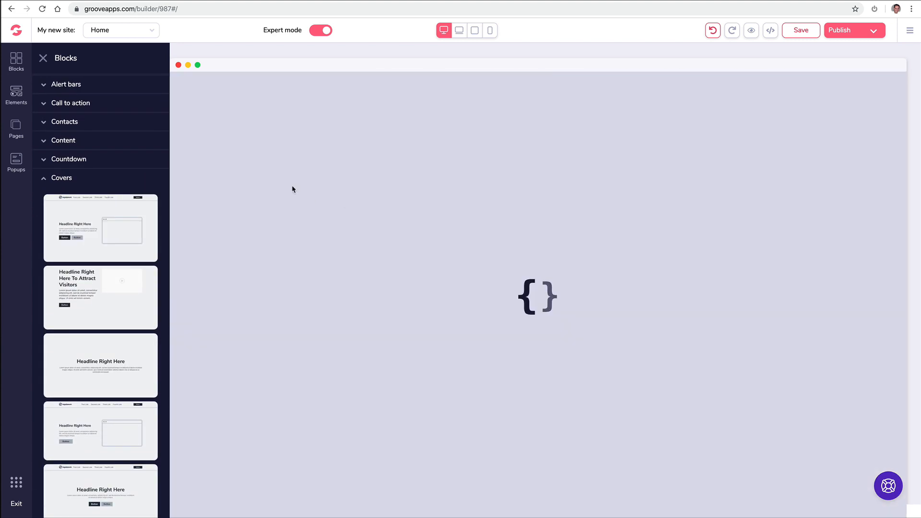
click(42, 58)
Step: Try gray as the new cover block's background color and replace it with the transparent option
scroll(246, 203, down, 2)
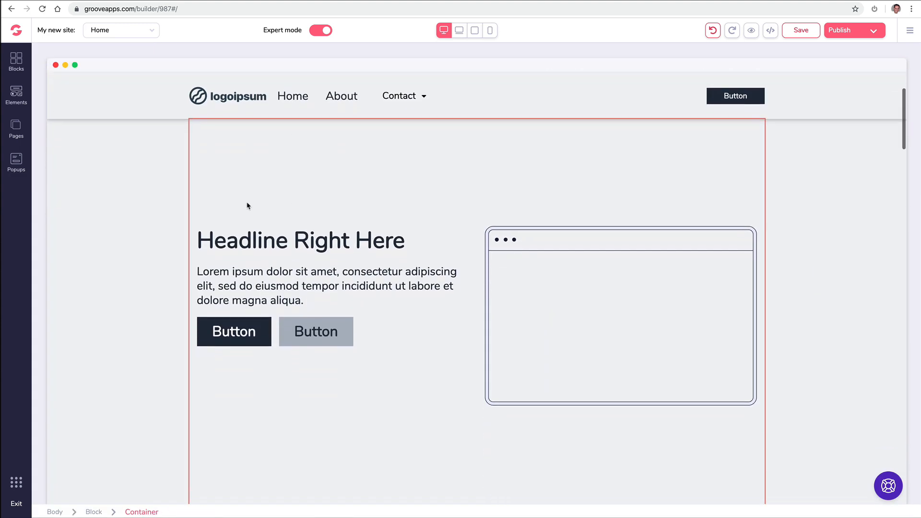
click(162, 168)
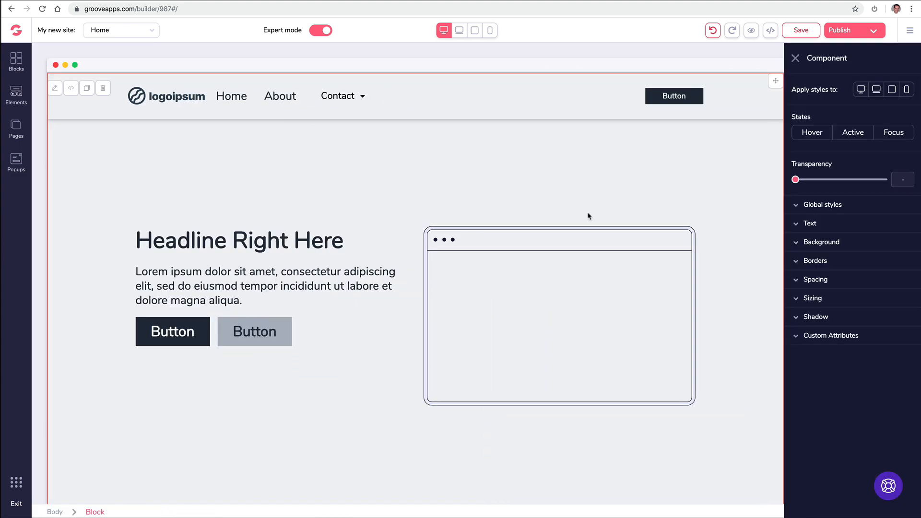
click(821, 242)
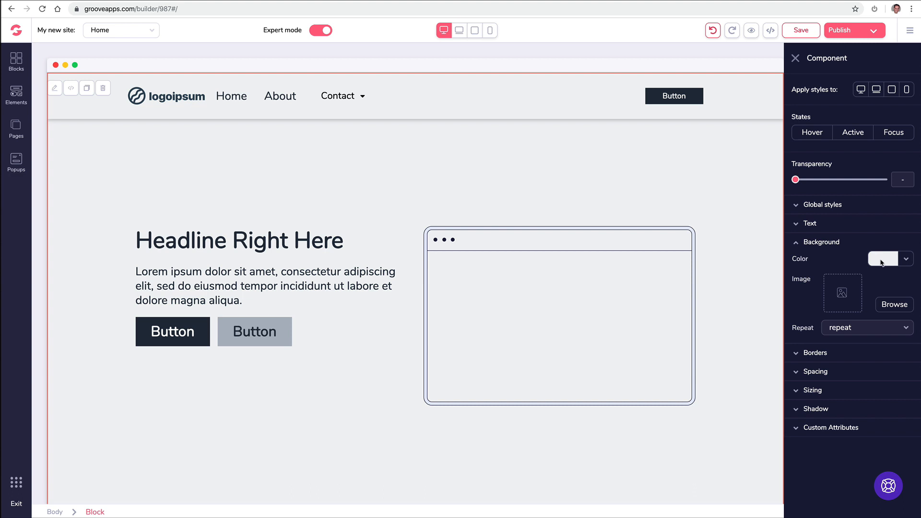
click(881, 262)
click(861, 306)
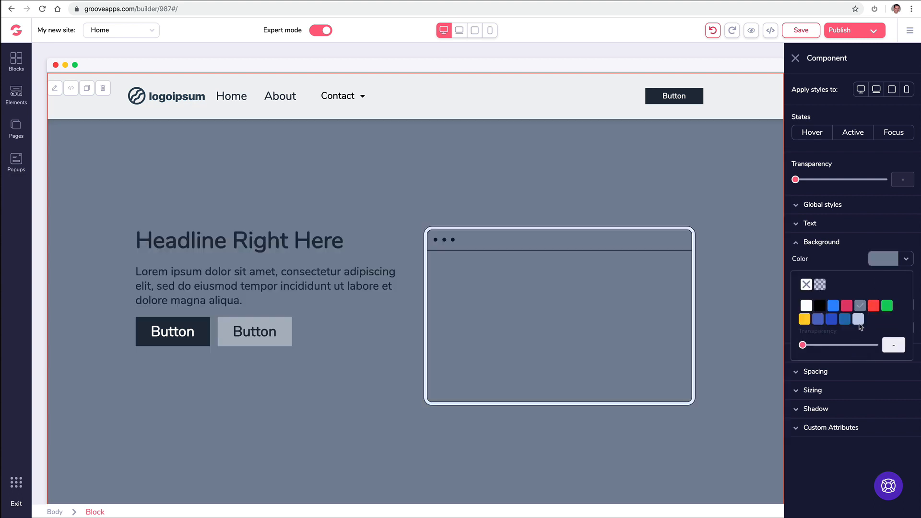
click(882, 263)
click(896, 261)
click(819, 286)
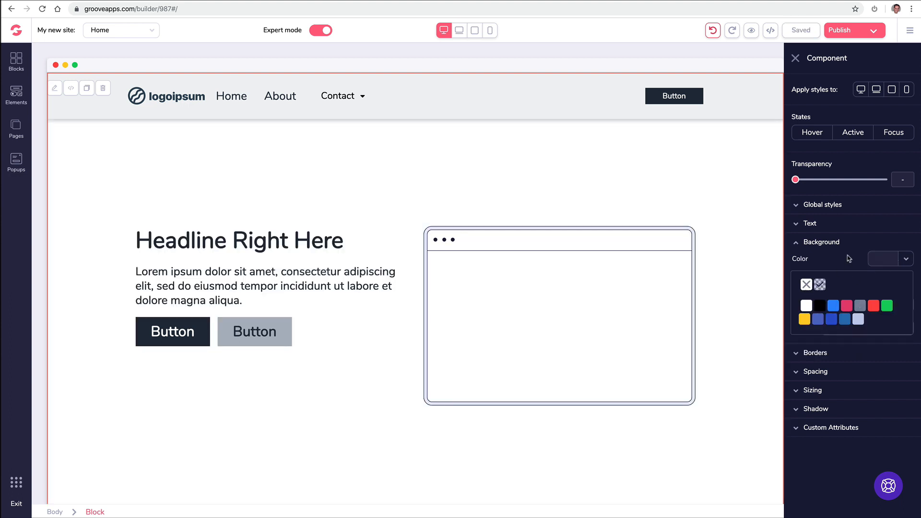
click(869, 247)
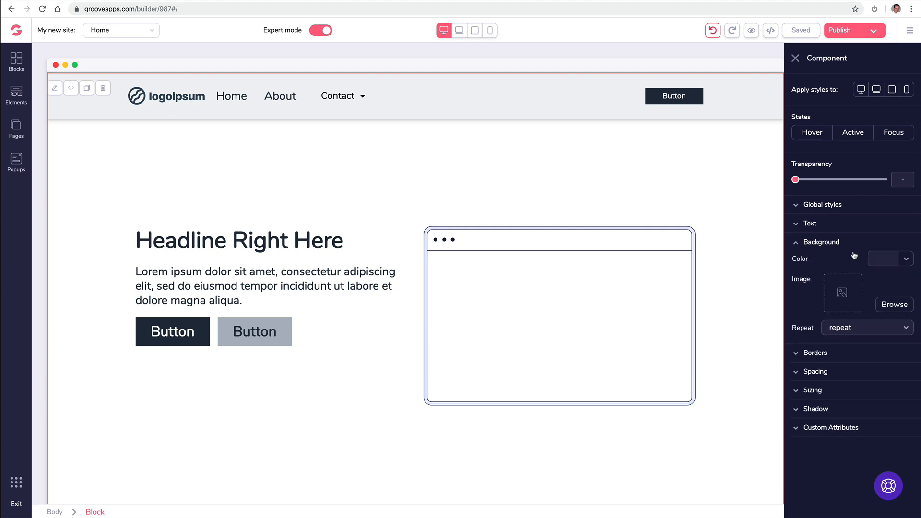
Step: Search the free stock photos for "House" as a block background and add the modern hillside house at dusk to My Files
click(893, 304)
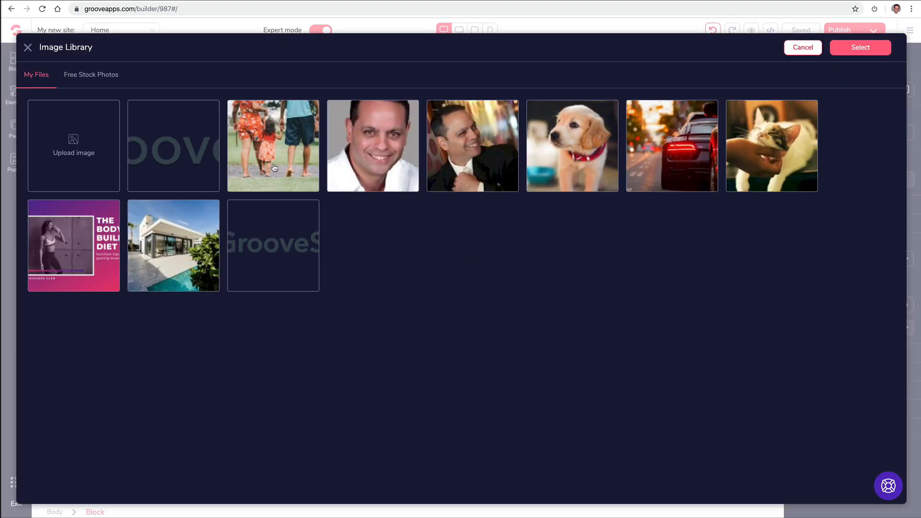
click(92, 77)
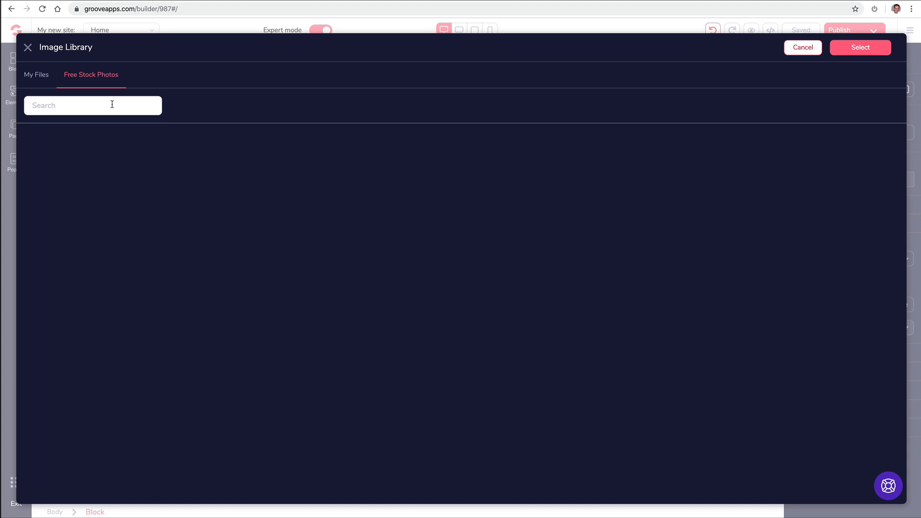
text(House)
key(Return)
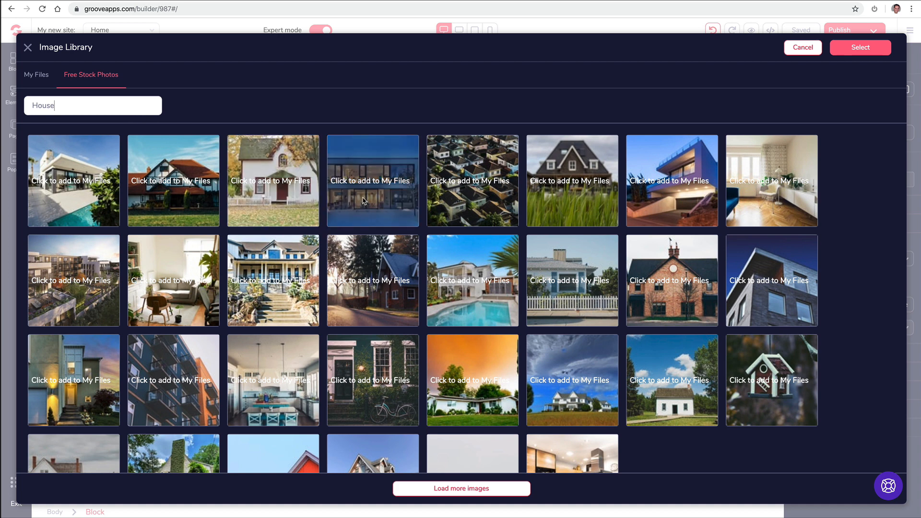
click(652, 182)
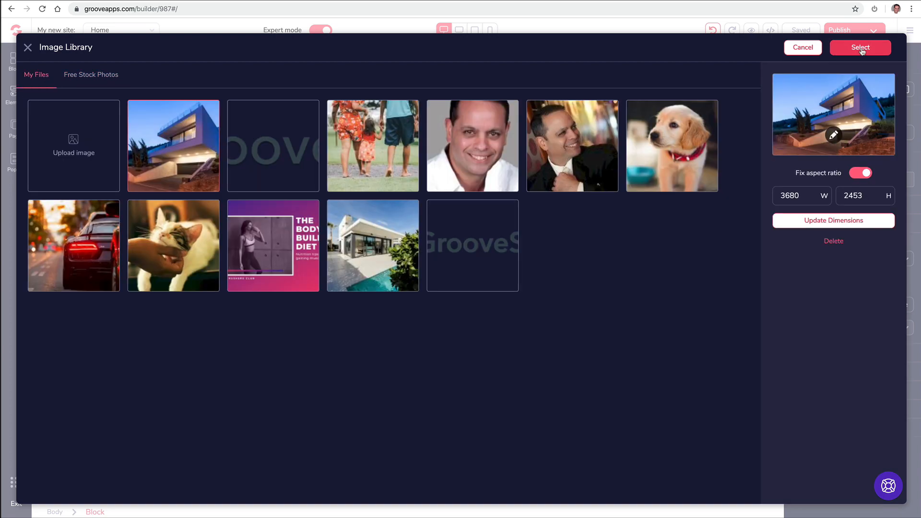
Step: Apply the selected house photo as the cover block's background image and set its size to Cover
click(861, 48)
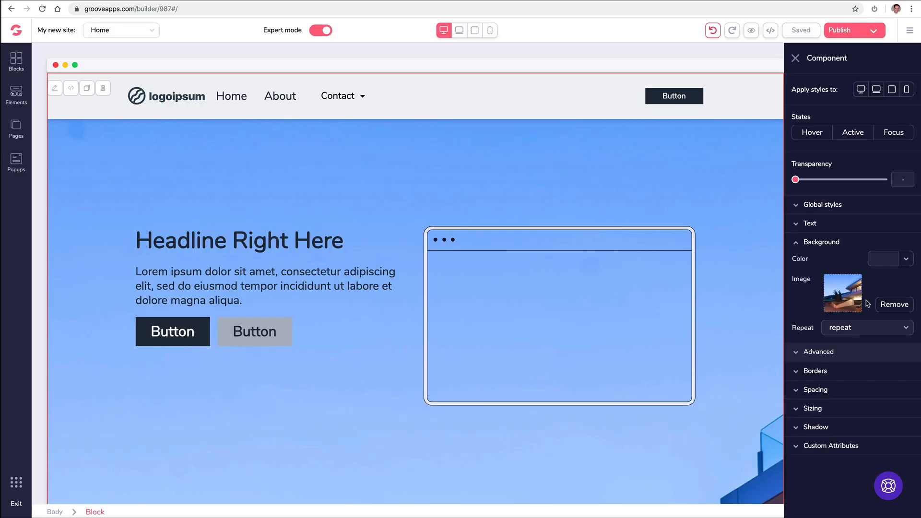
click(799, 353)
click(860, 372)
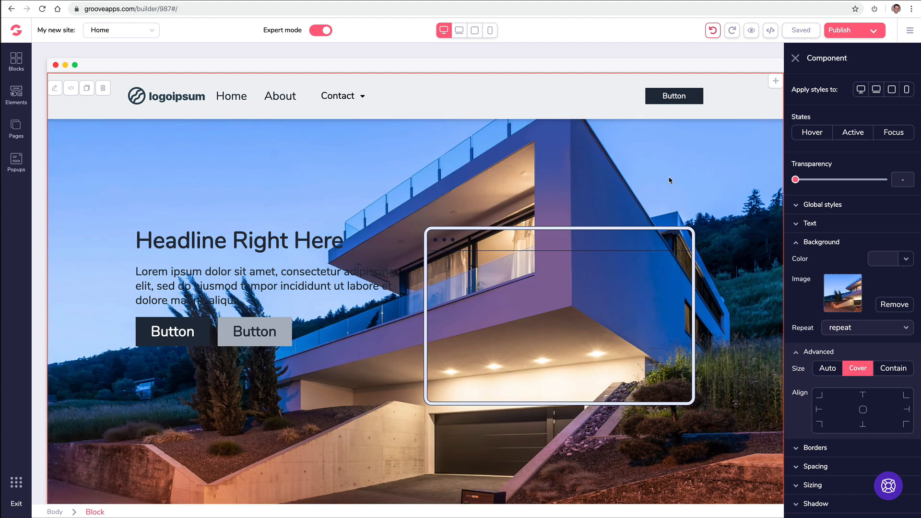
Step: Set the background color of the countdown block below the features to light blue
scroll(695, 164, down, 3)
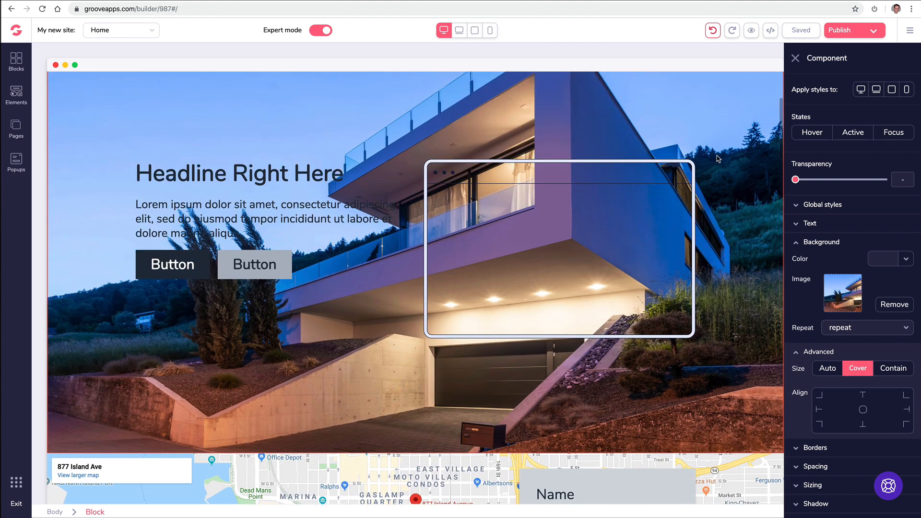
scroll(686, 157, down, 10)
scroll(685, 157, down, 15)
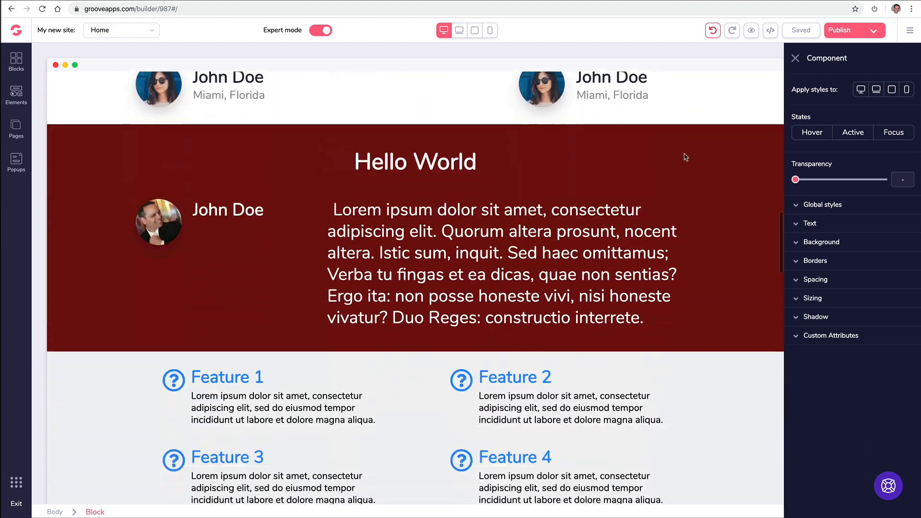
click(161, 192)
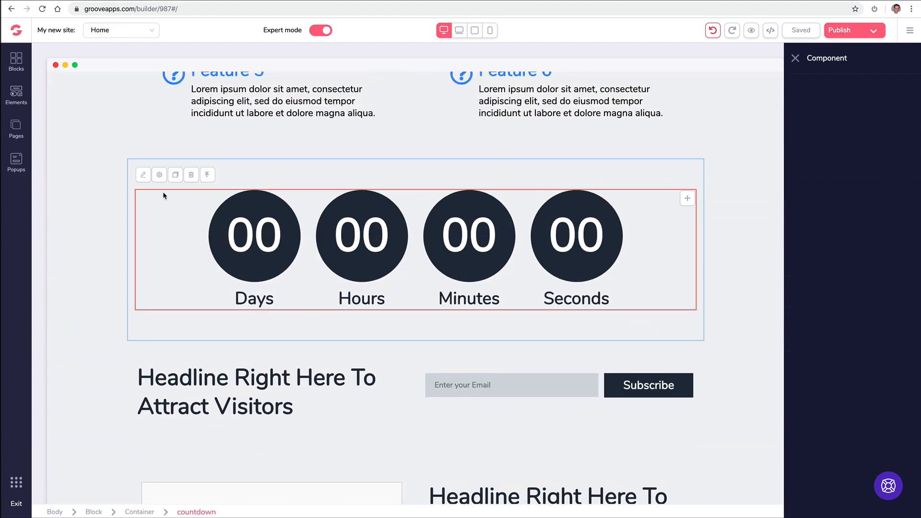
click(113, 199)
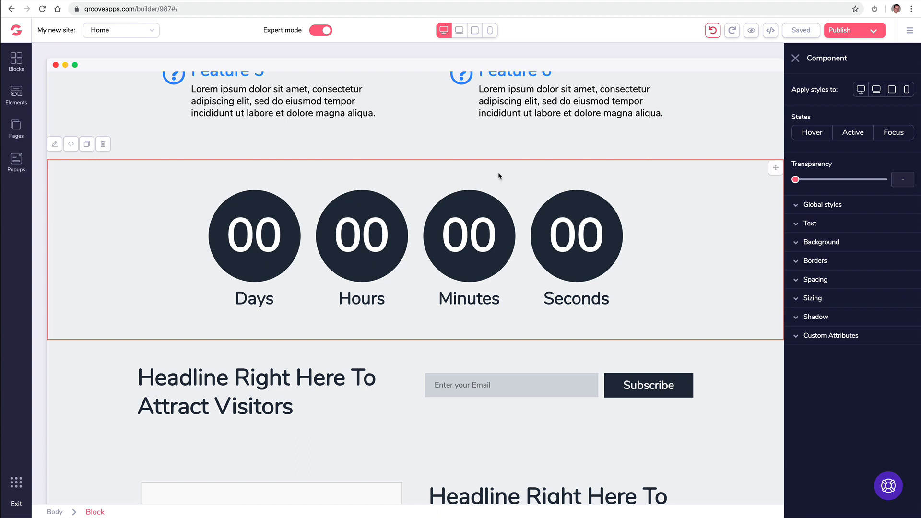
click(838, 246)
click(887, 260)
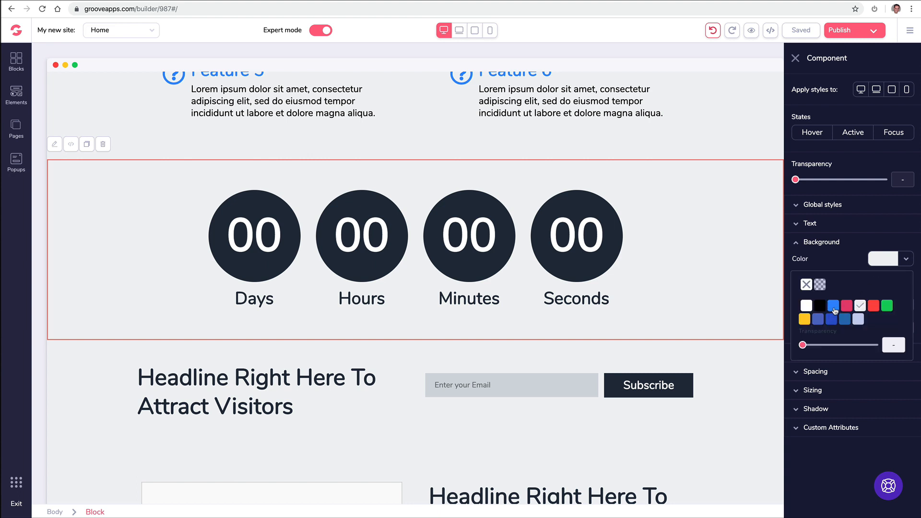
mouse_move(835, 311)
click(833, 384)
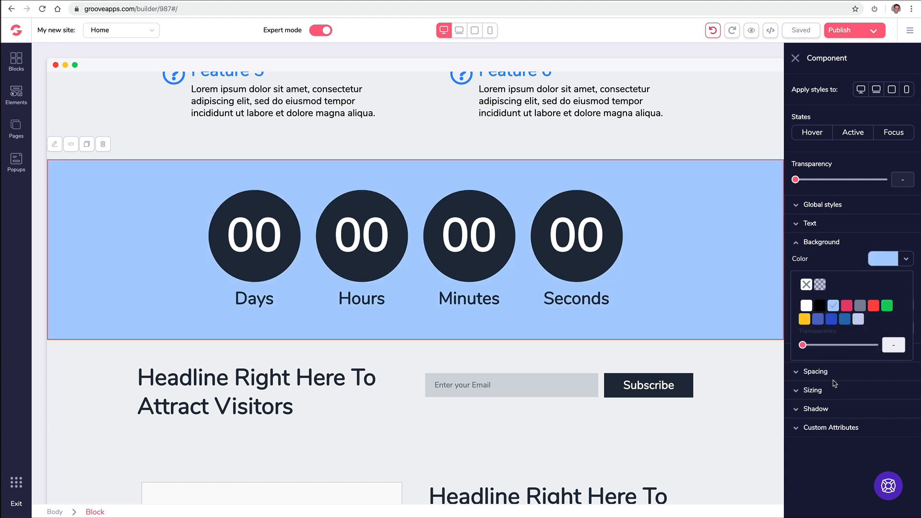
Step: Select the whole countdown element in the light blue block and open its functionality settings
click(273, 211)
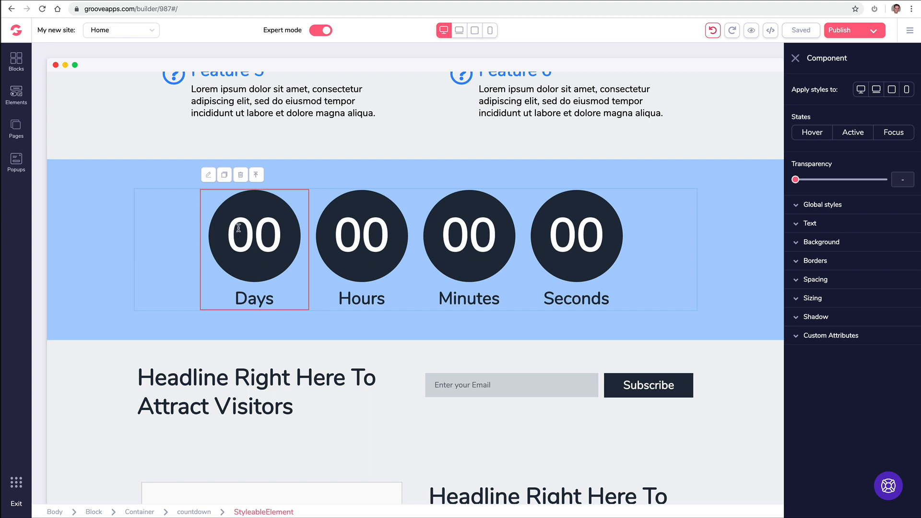
click(370, 244)
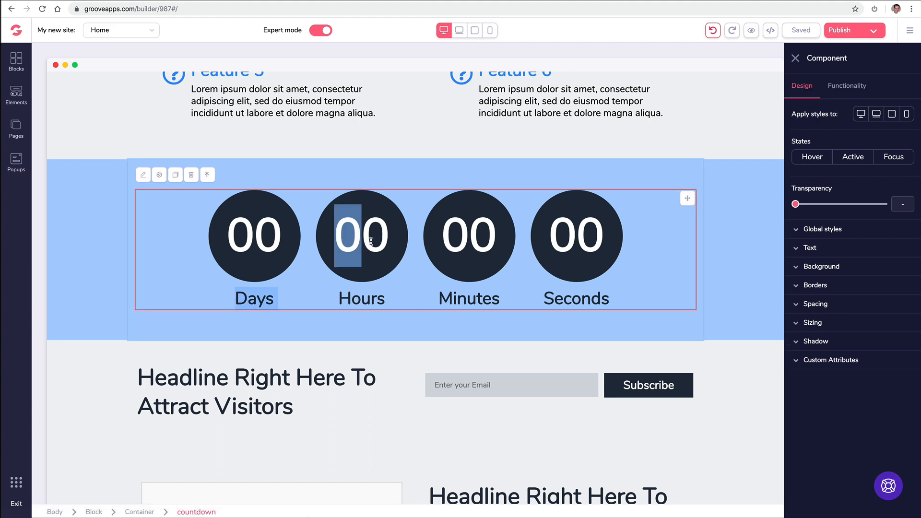
click(390, 237)
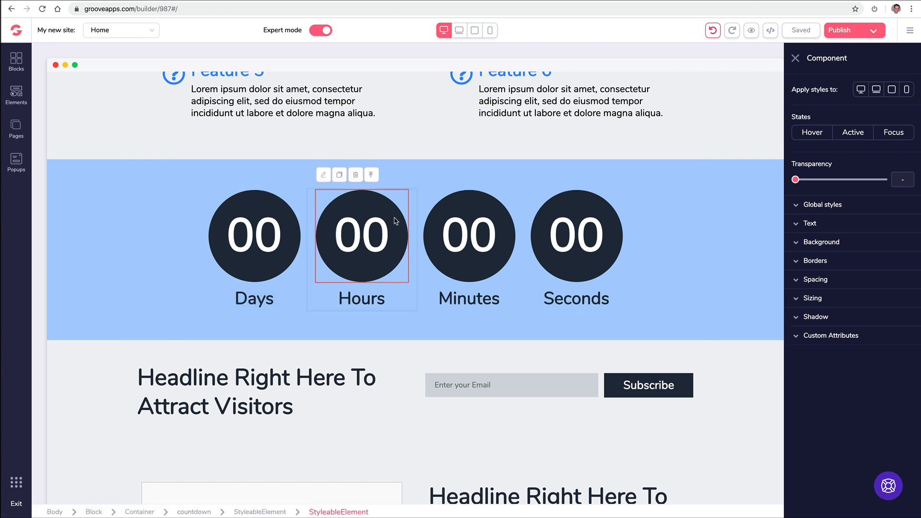
click(372, 174)
click(368, 175)
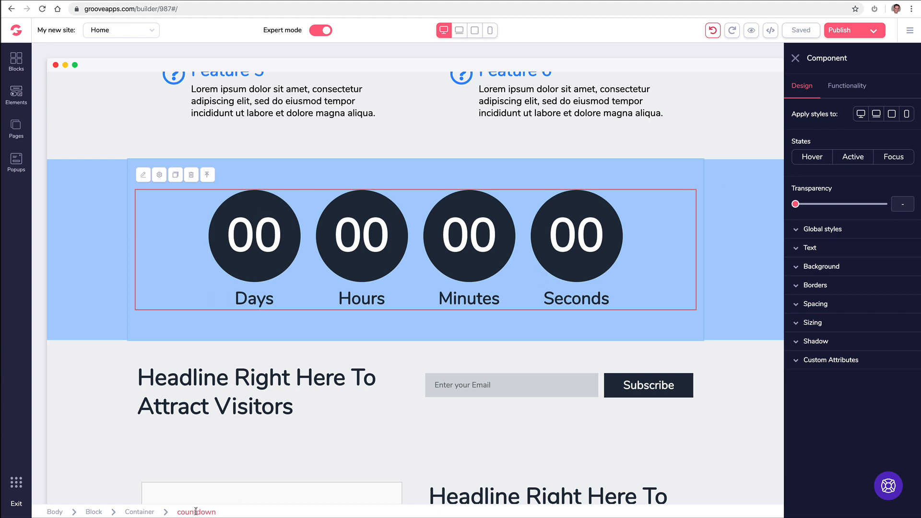
click(852, 89)
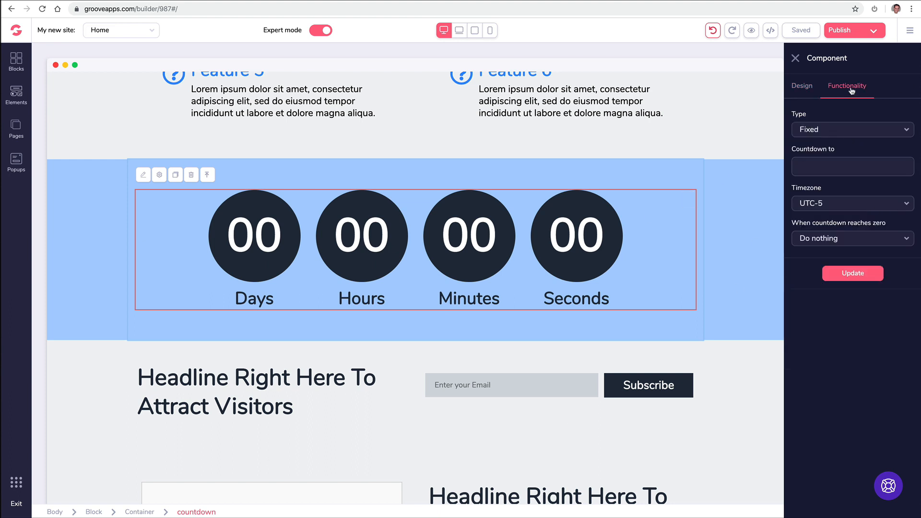
click(820, 163)
click(654, 157)
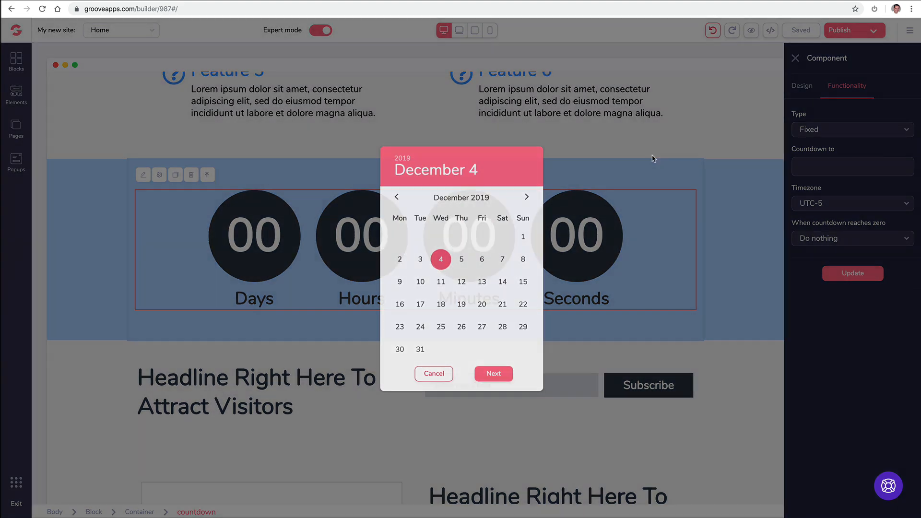
click(808, 131)
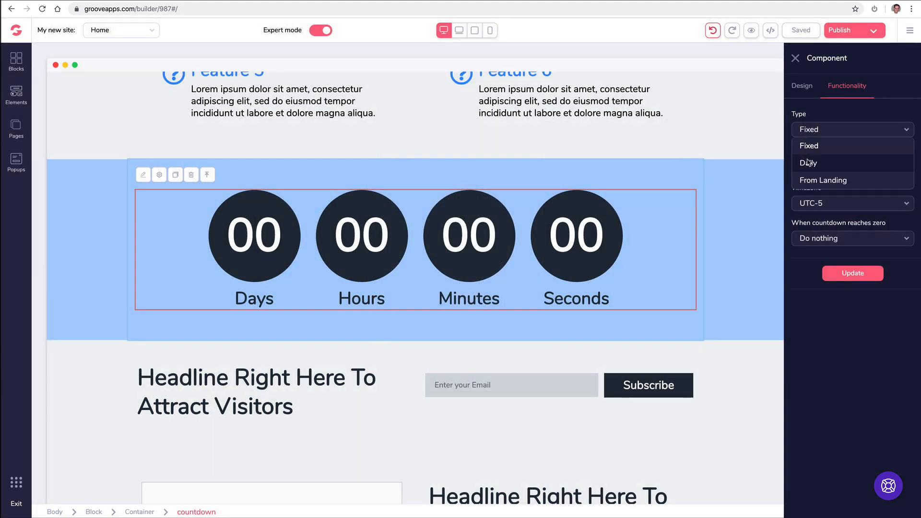
click(818, 123)
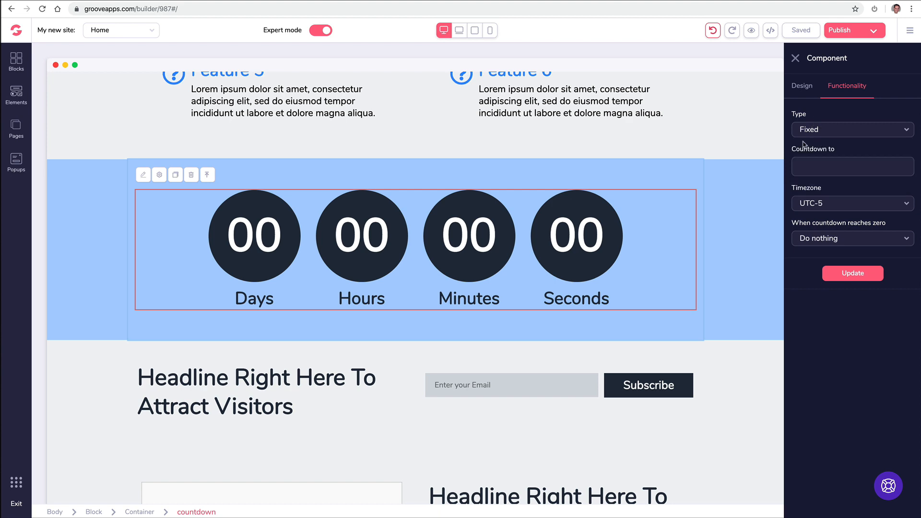
Step: Set the fixed countdown to end on December 8, 2019 at 00:00 and update the element
click(813, 166)
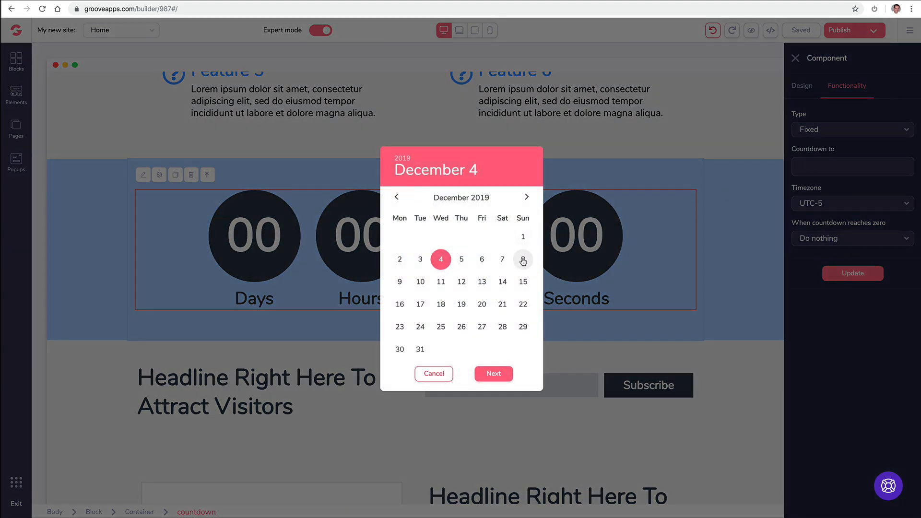
click(523, 259)
click(490, 375)
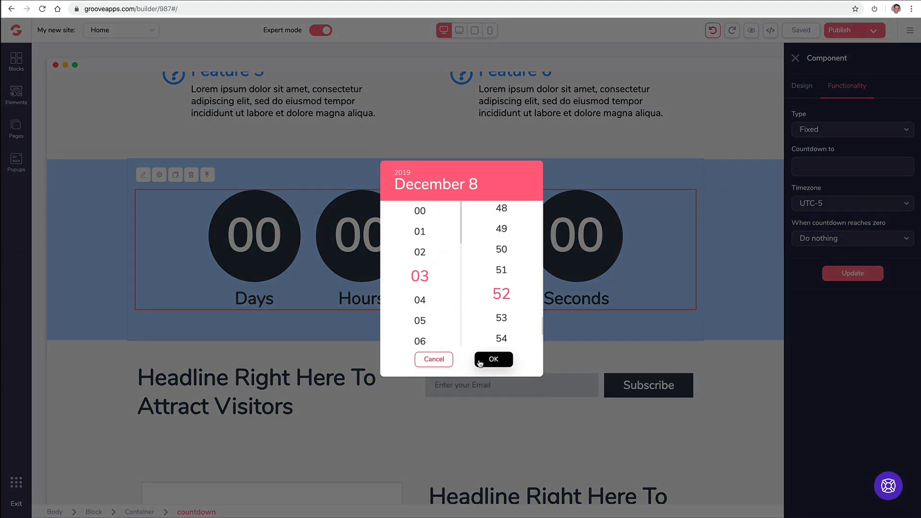
scroll(420, 274, up, 3)
scroll(501, 266, up, 4)
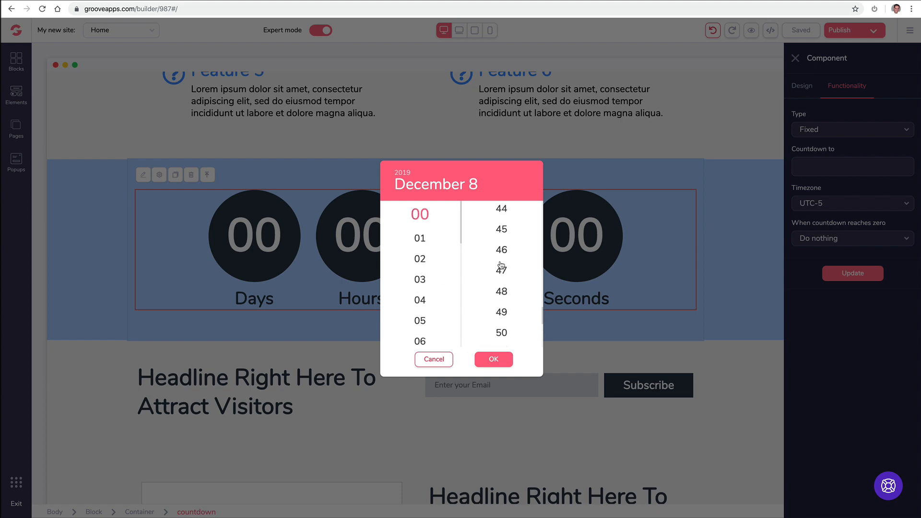
scroll(501, 266, up, 10)
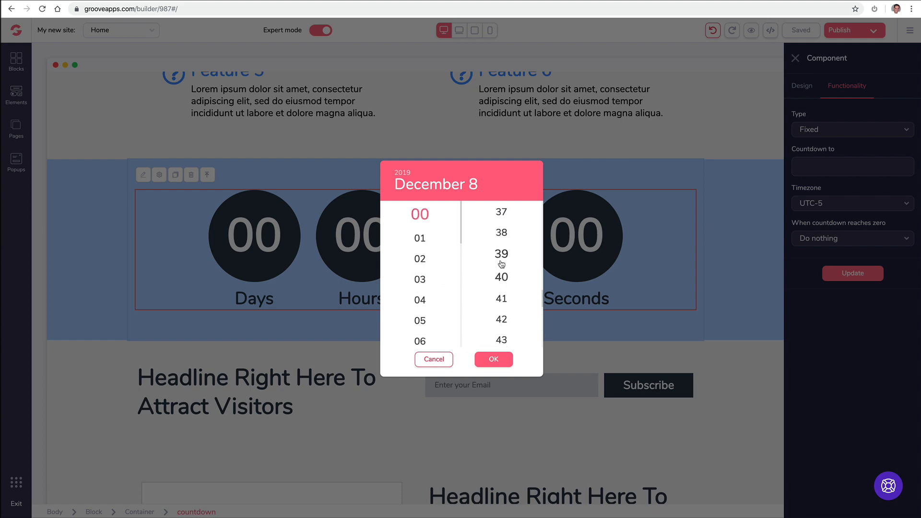
click(489, 364)
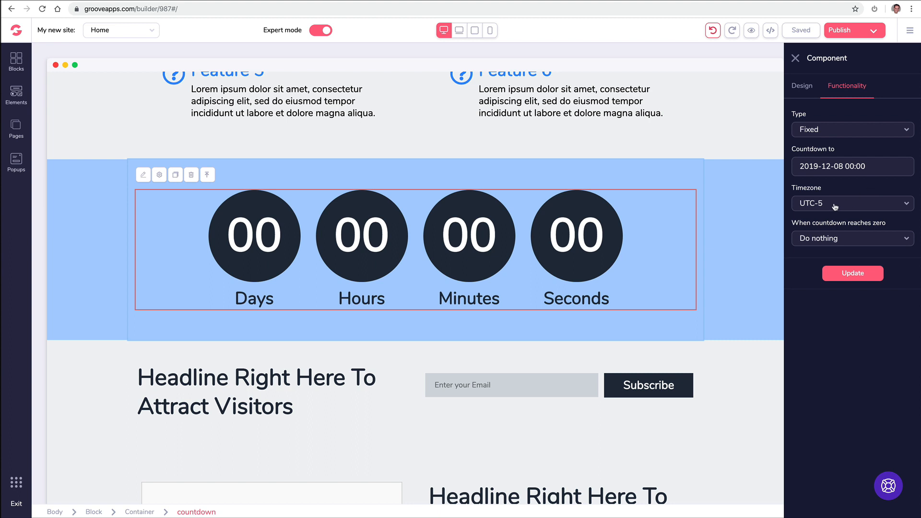
click(835, 207)
click(835, 204)
click(839, 273)
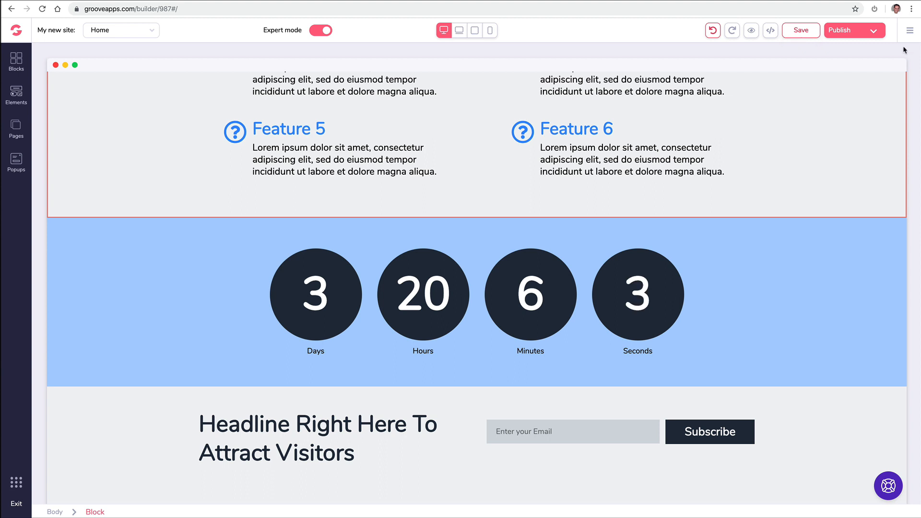
Step: Browse the site's saved revisions and preview the version dated 19-12-04 03:22:19
click(909, 30)
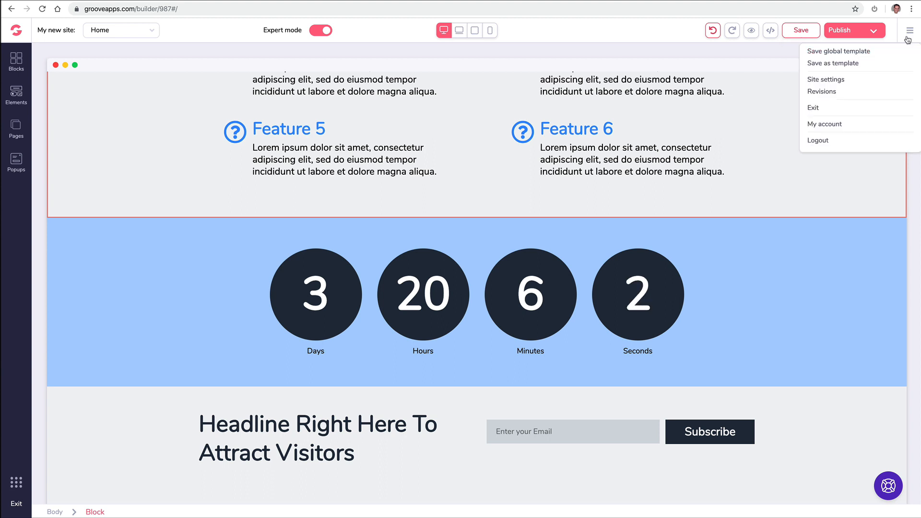
click(822, 92)
mouse_move(128, 177)
scroll(124, 255, down, 5)
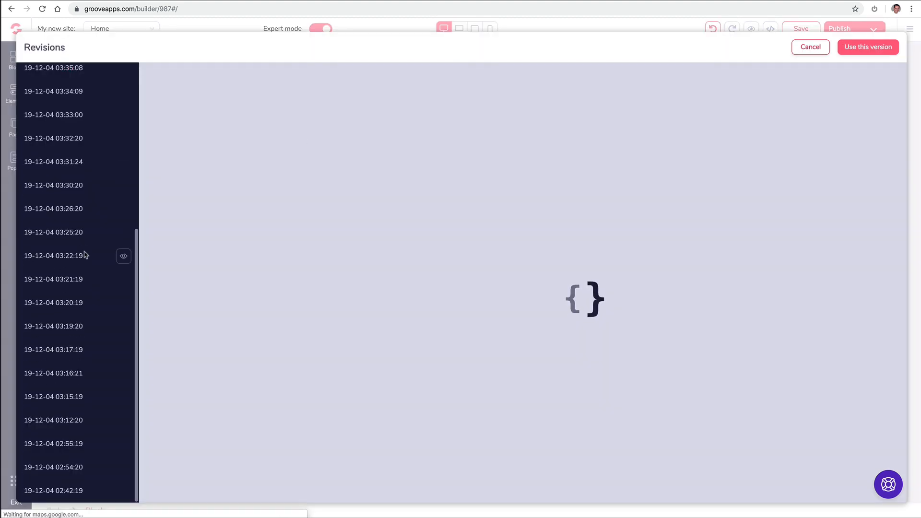
scroll(76, 393, up, 6)
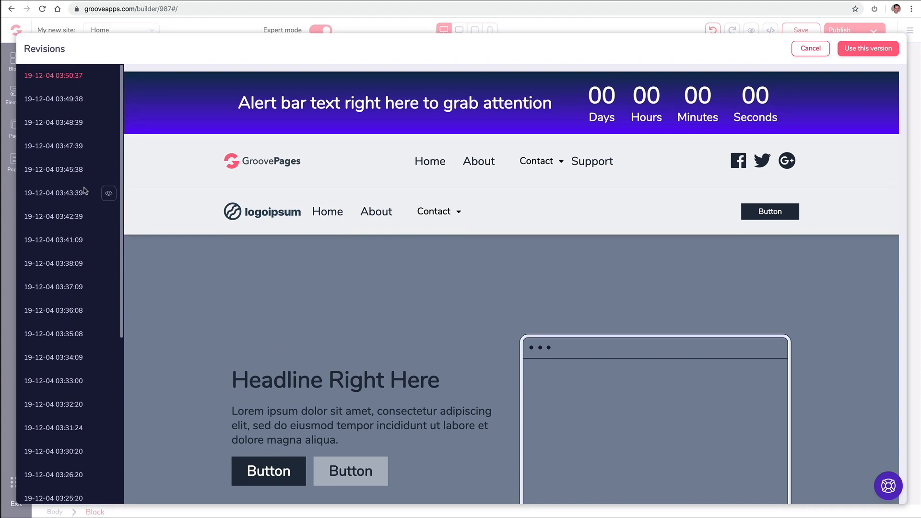
scroll(78, 118, down, 5)
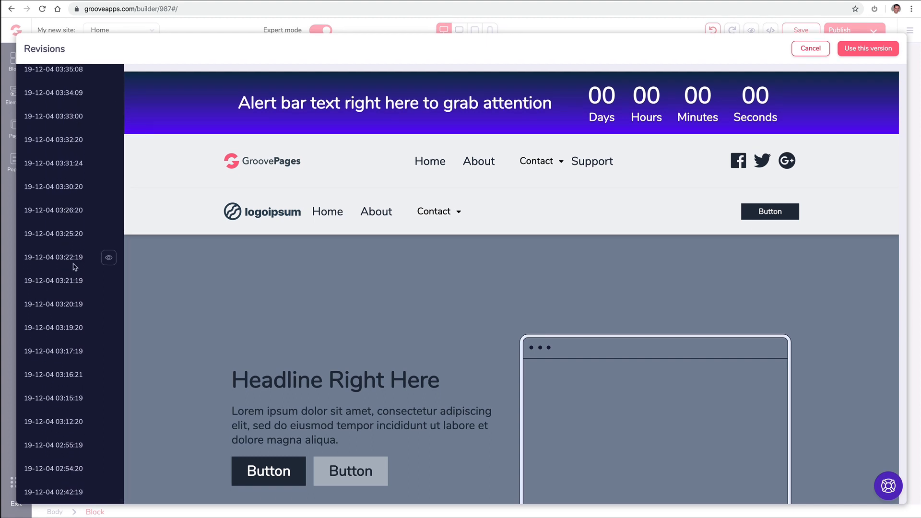
click(109, 258)
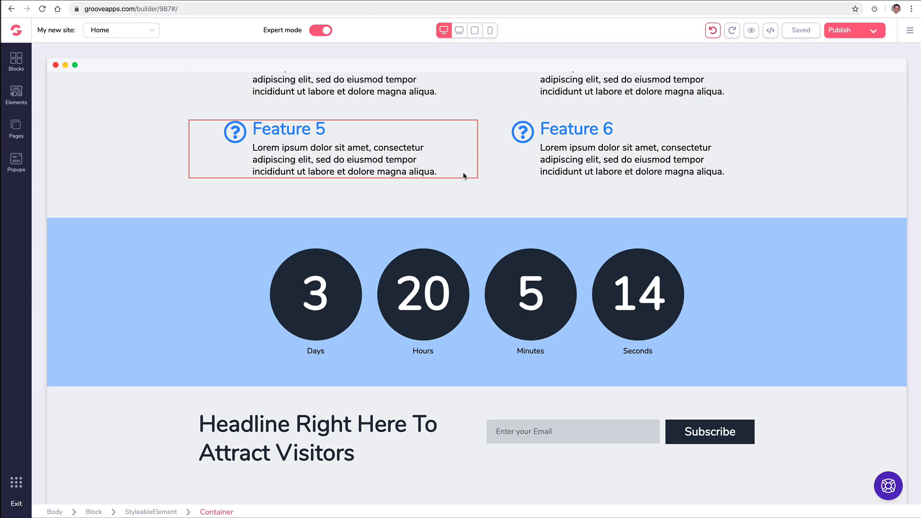
Step: Delete the second navigation bar, with the logoipsum logo, from above the house cover block
scroll(464, 176, up, 1)
scroll(464, 176, up, 1)
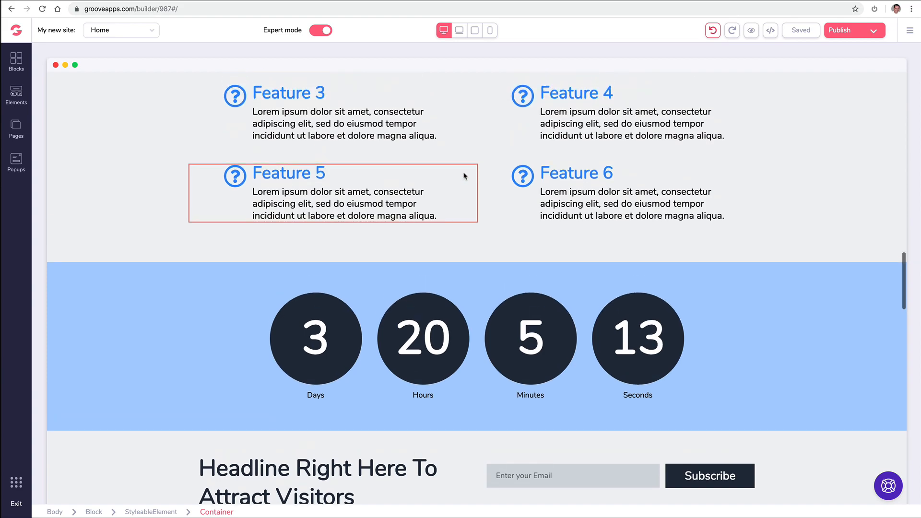
scroll(464, 176, up, 6)
scroll(464, 176, up, 15)
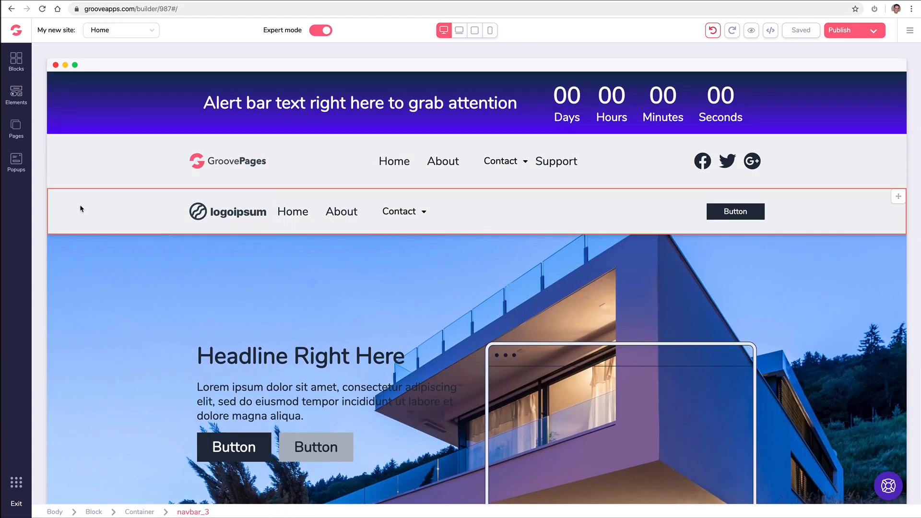
click(81, 208)
key(Delete)
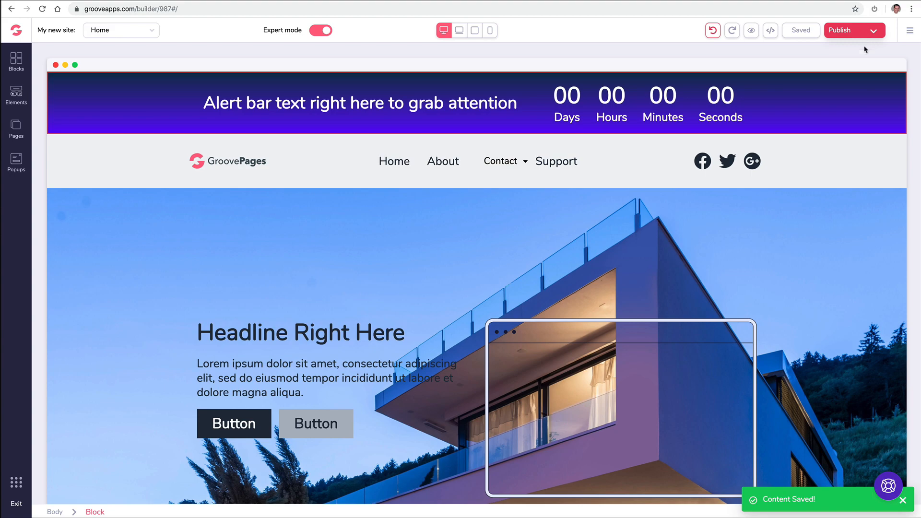
click(700, 106)
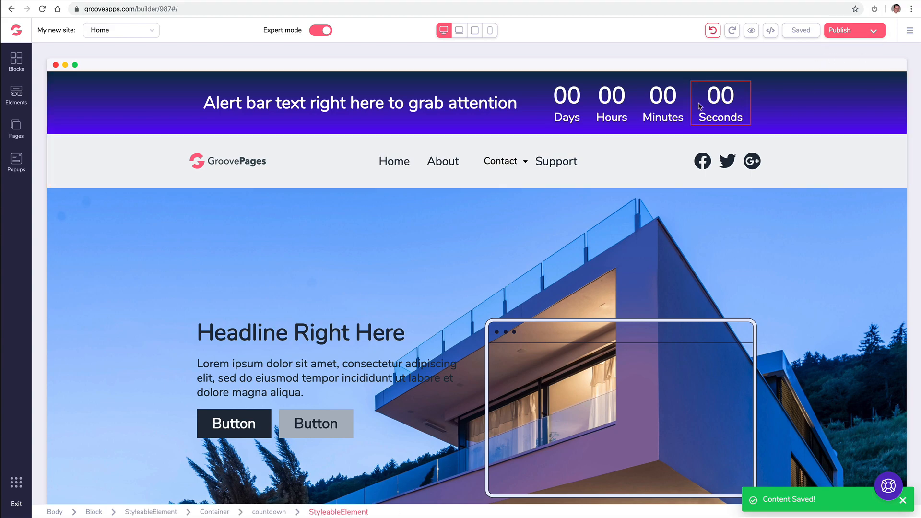
Step: Set the phone mockup beside the subscribe form to the Dark 2 style with the red car photo from the image library
scroll(699, 105, down, 20)
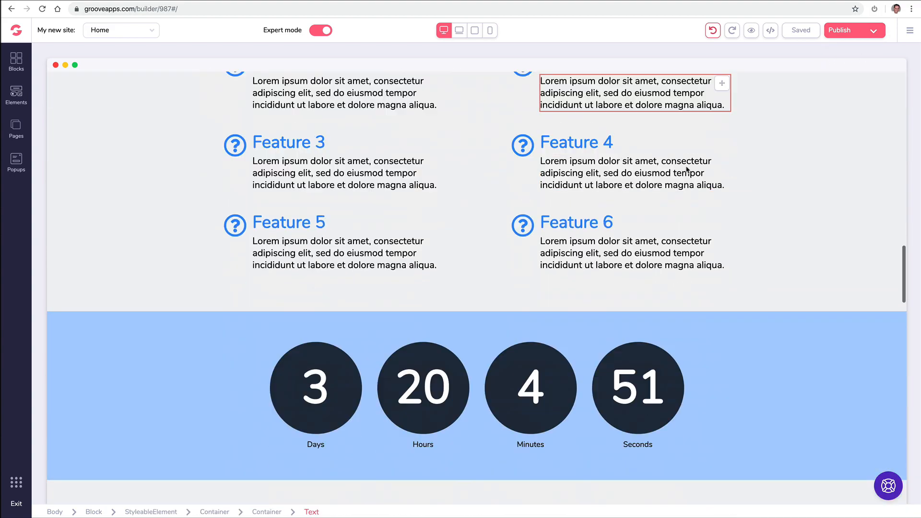
scroll(686, 178, down, 15)
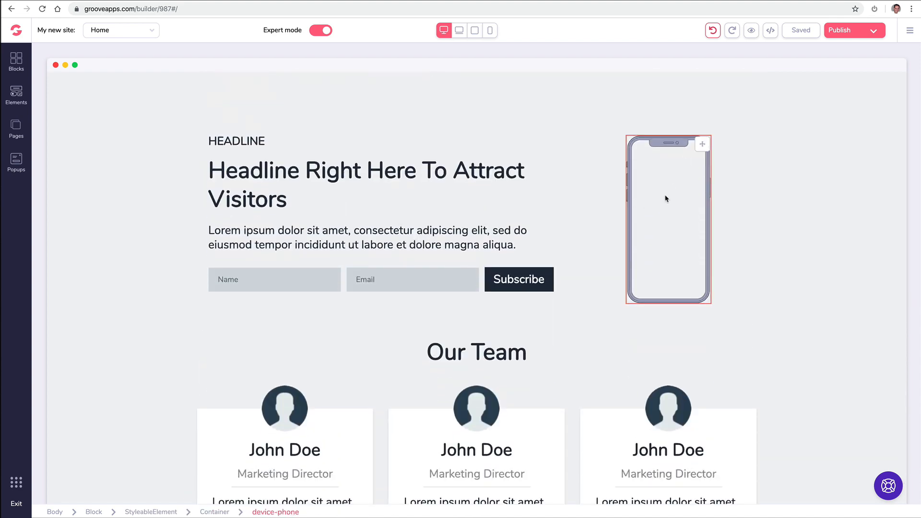
click(670, 197)
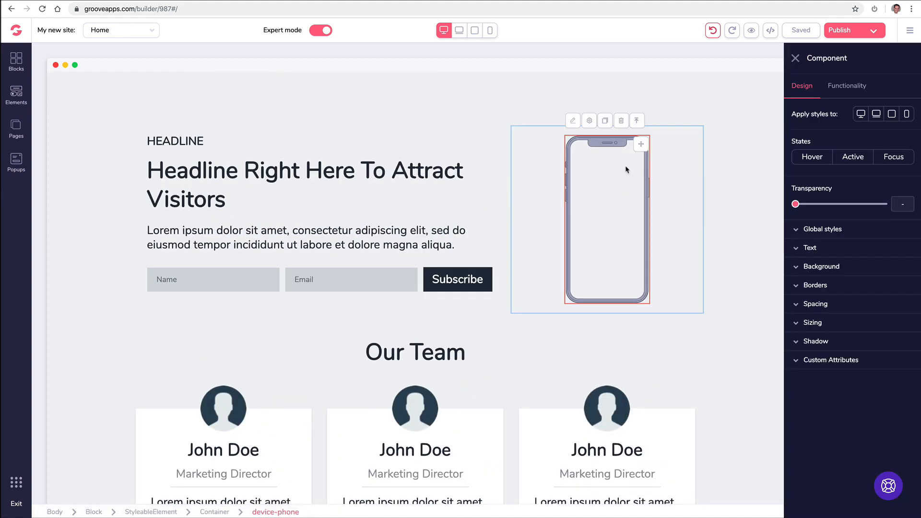
click(836, 88)
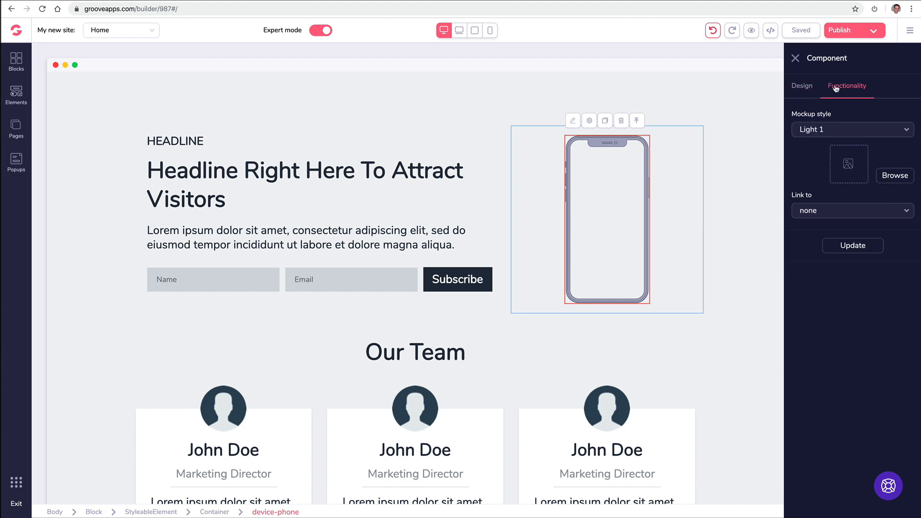
click(818, 135)
click(823, 198)
click(890, 180)
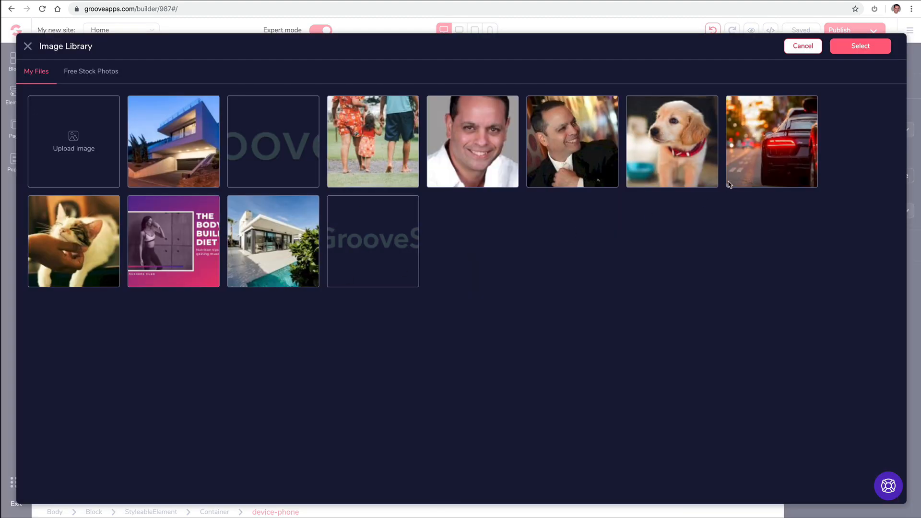
click(773, 145)
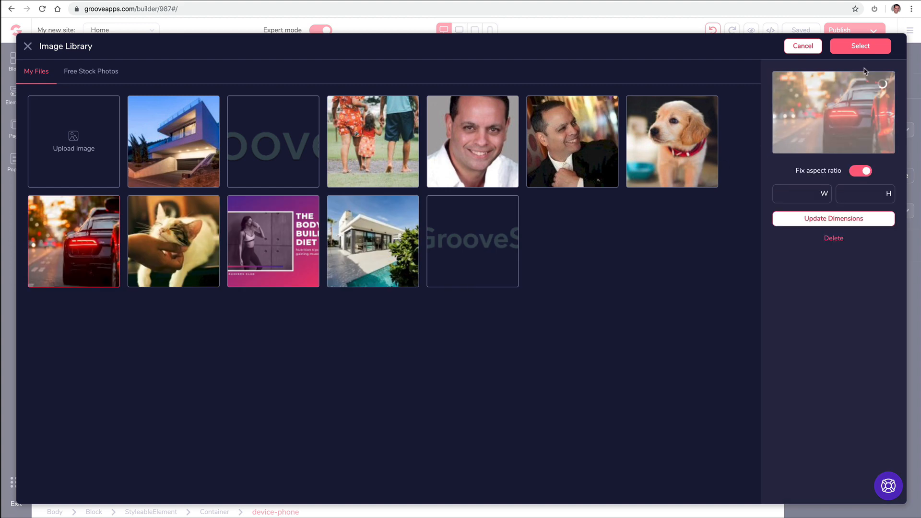
click(861, 45)
click(853, 246)
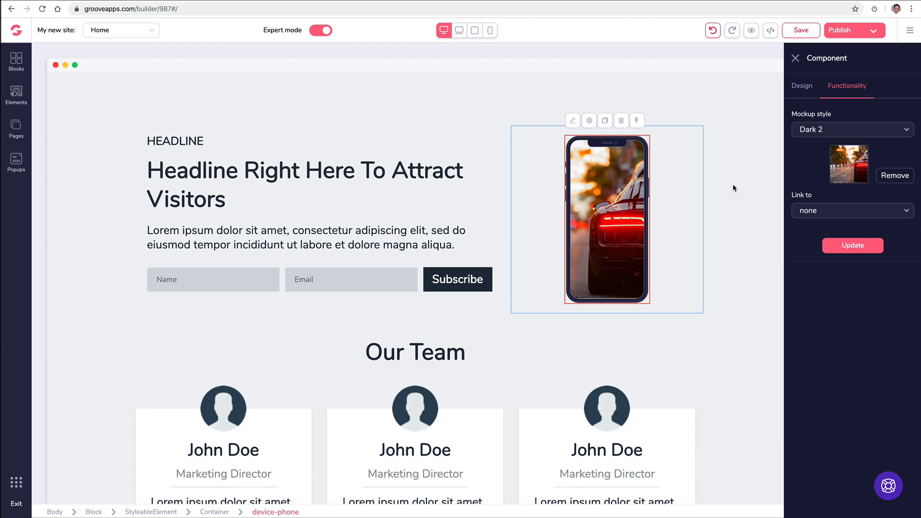
Step: Replace the phone mockup's image with the cat photo from the image library and update the element
click(902, 176)
click(888, 177)
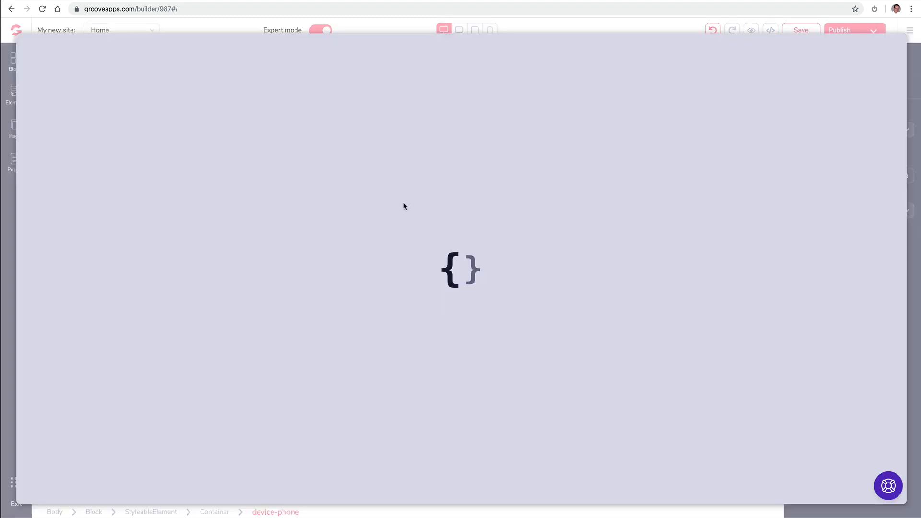
click(89, 247)
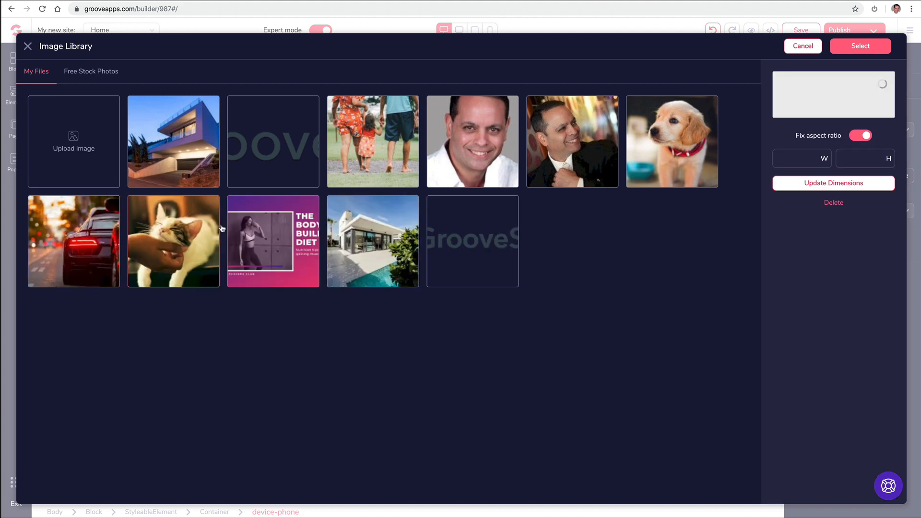
click(872, 46)
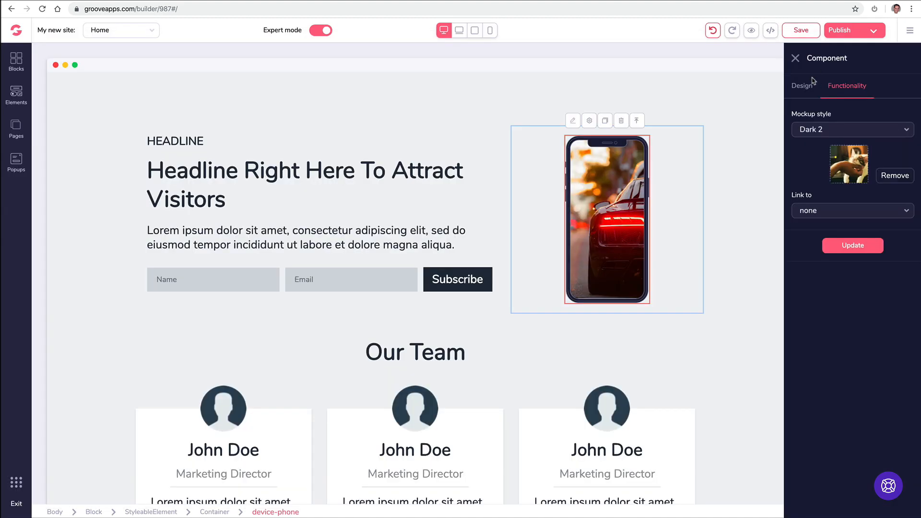
click(837, 247)
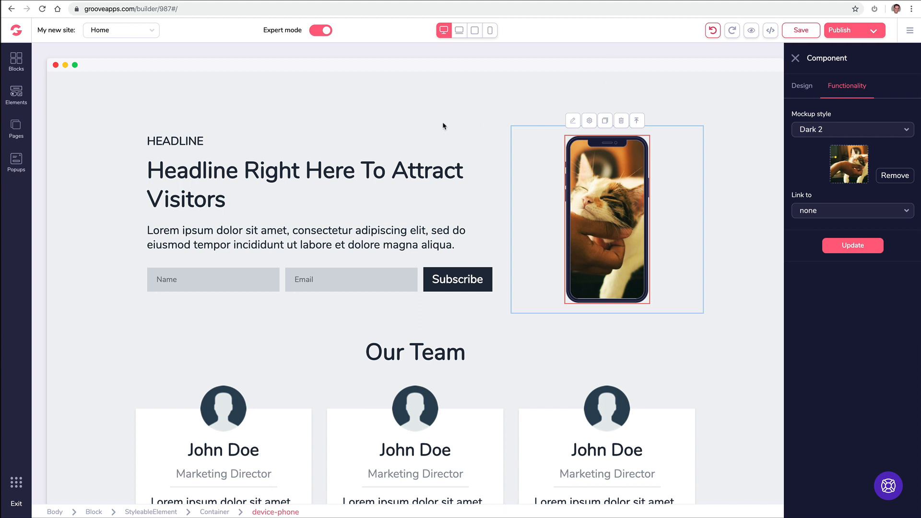
click(19, 61)
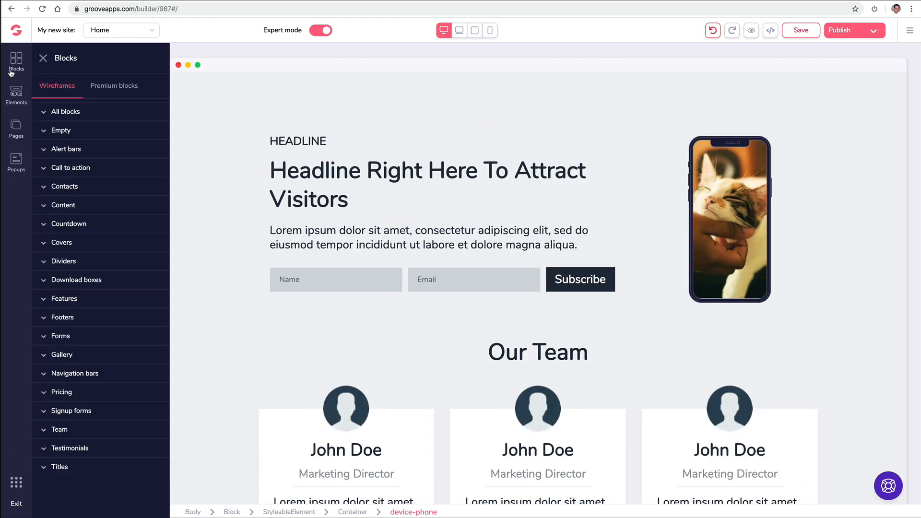
click(44, 58)
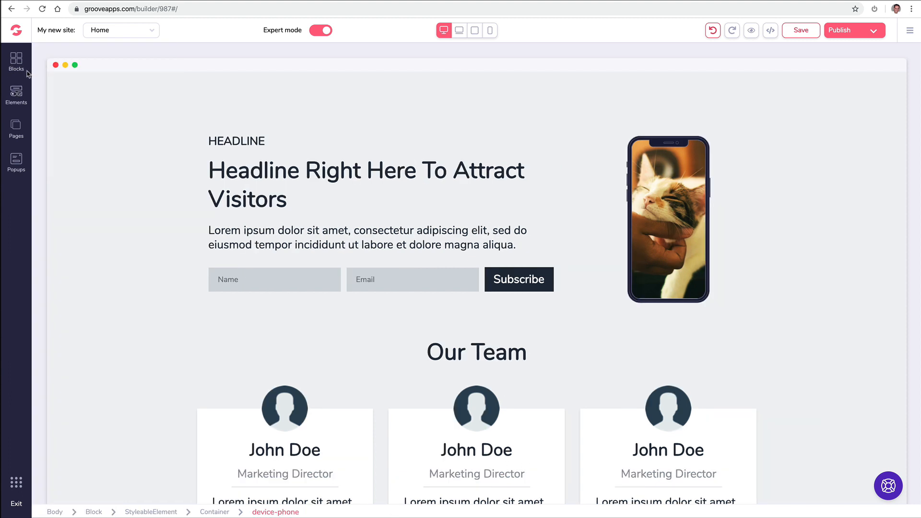
click(23, 92)
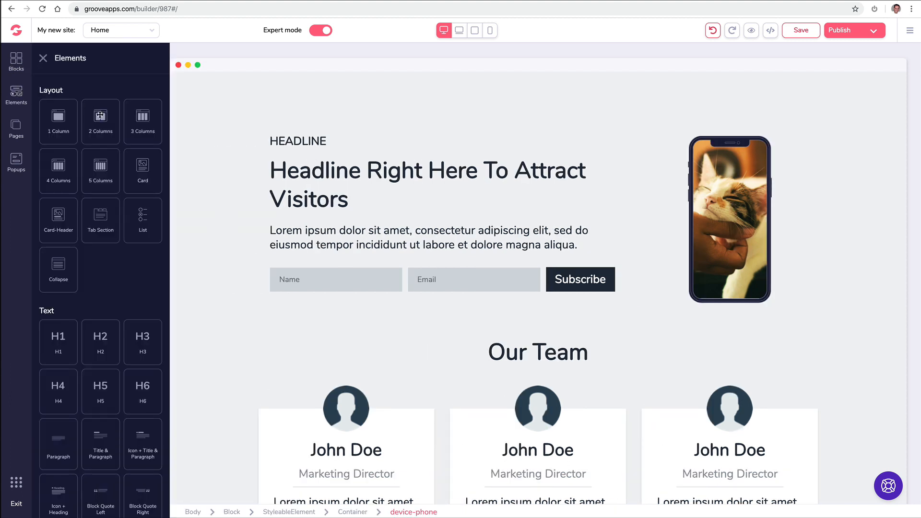
click(44, 59)
scroll(187, 153, up, 2)
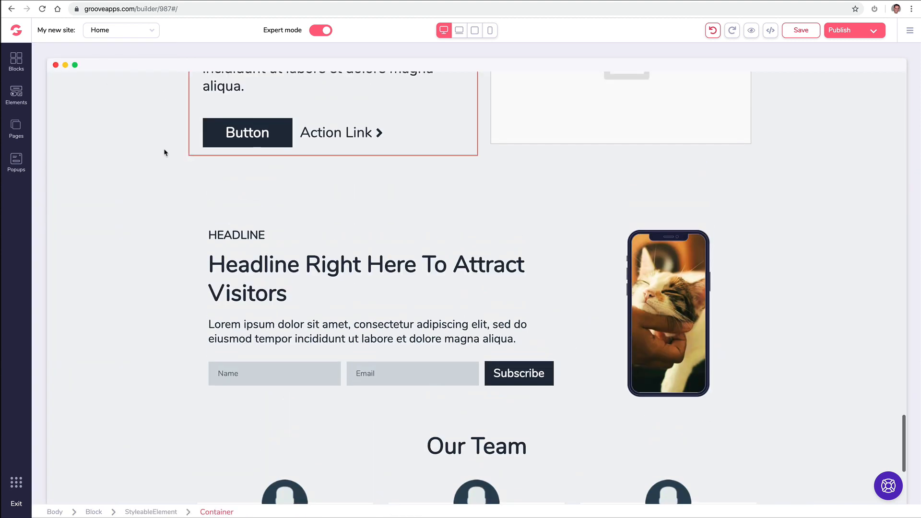
Step: Insert an empty three-column block directly above the subscribe form block with the phone mockup
click(16, 62)
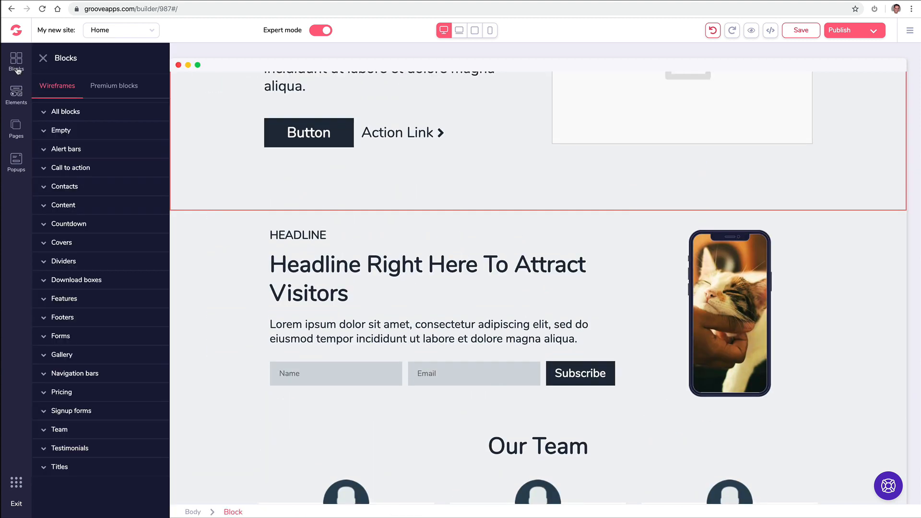
click(61, 130)
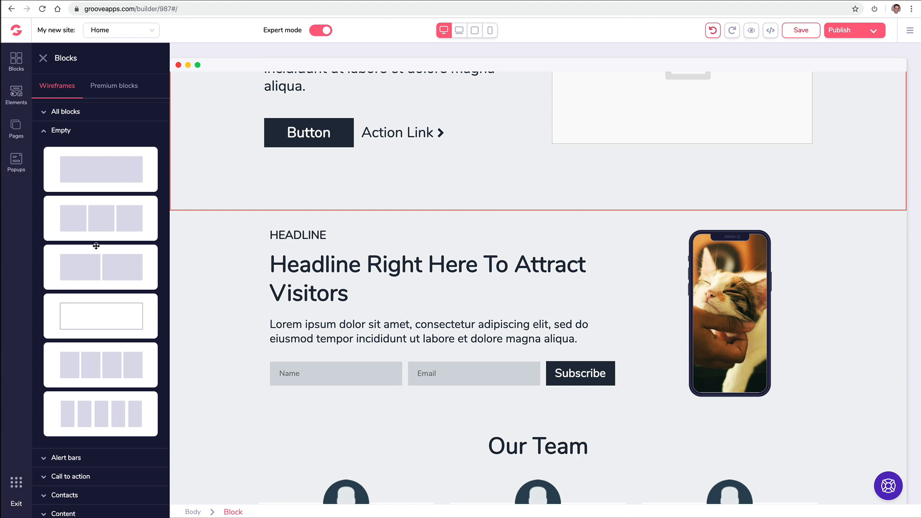
drag(100, 230, 409, 243)
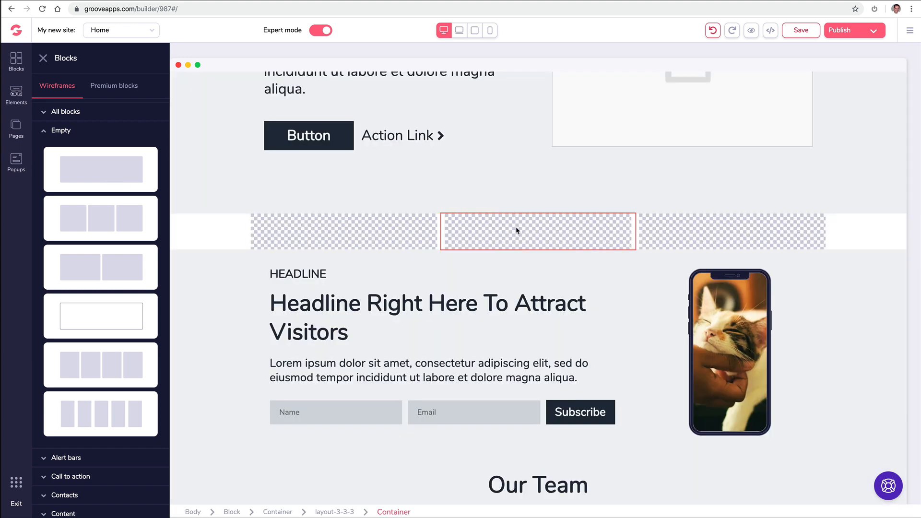
Step: Add a Paragraph element to the first column of the empty three-column block
click(18, 96)
scroll(102, 192, down, 3)
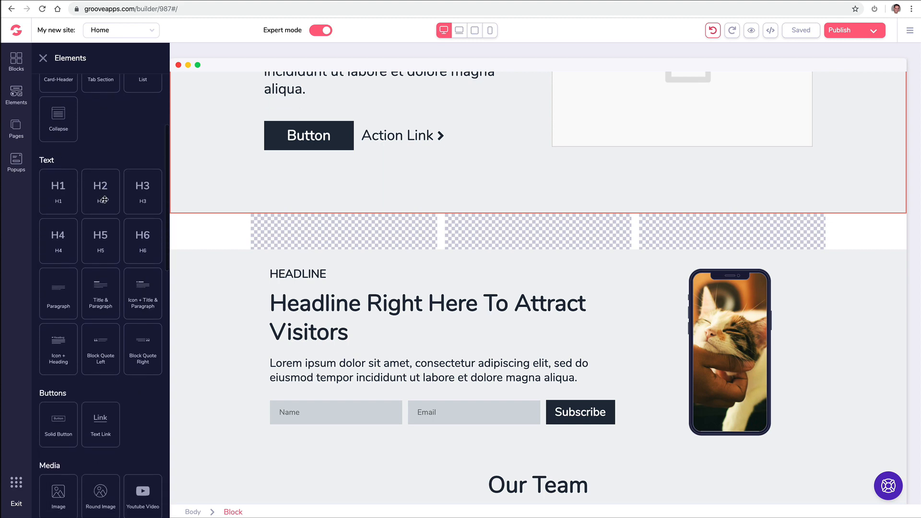
scroll(105, 199, down, 1)
drag(59, 287, 265, 242)
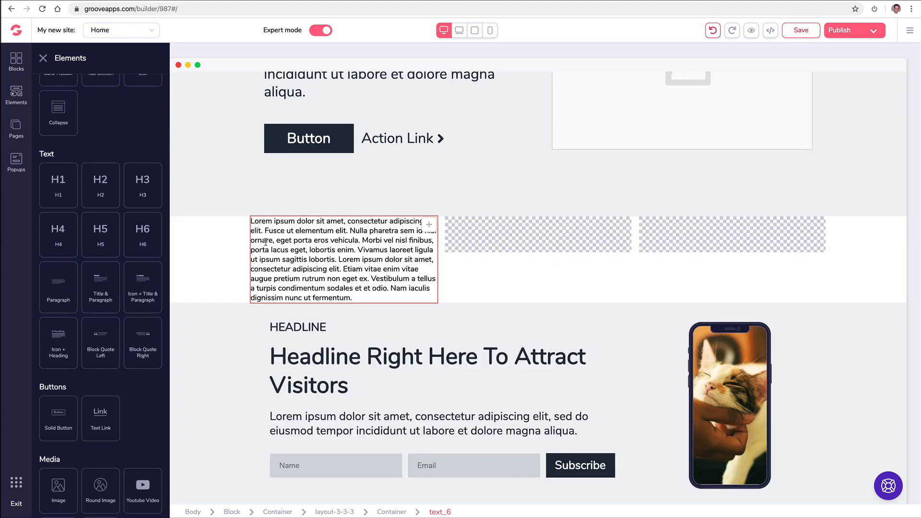
Step: Add a Youtube Video element to the middle column and a Laptop mockup to the third column
scroll(78, 258, down, 3)
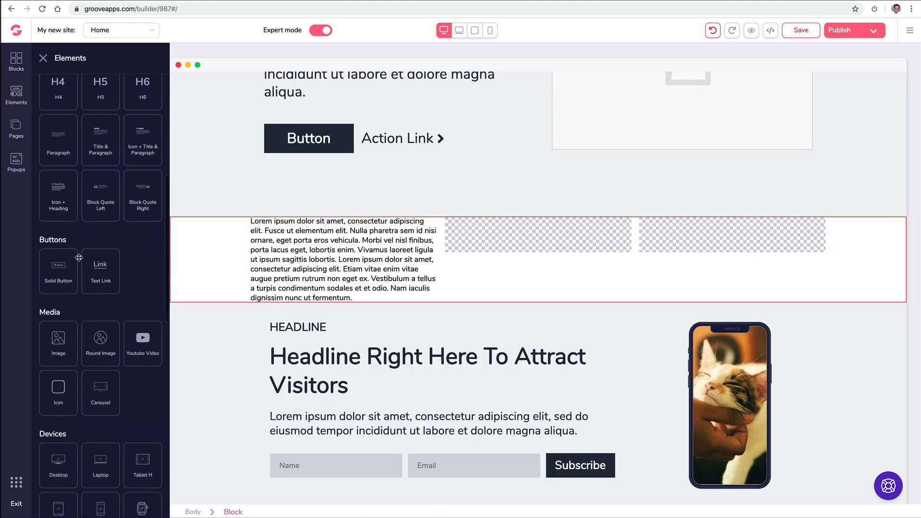
scroll(78, 257, down, 1)
drag(143, 289, 531, 247)
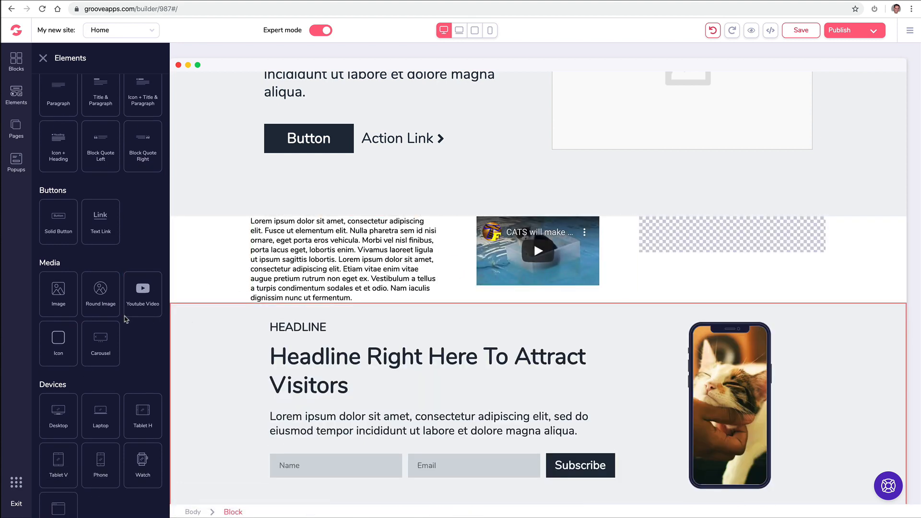
scroll(124, 319, down, 2)
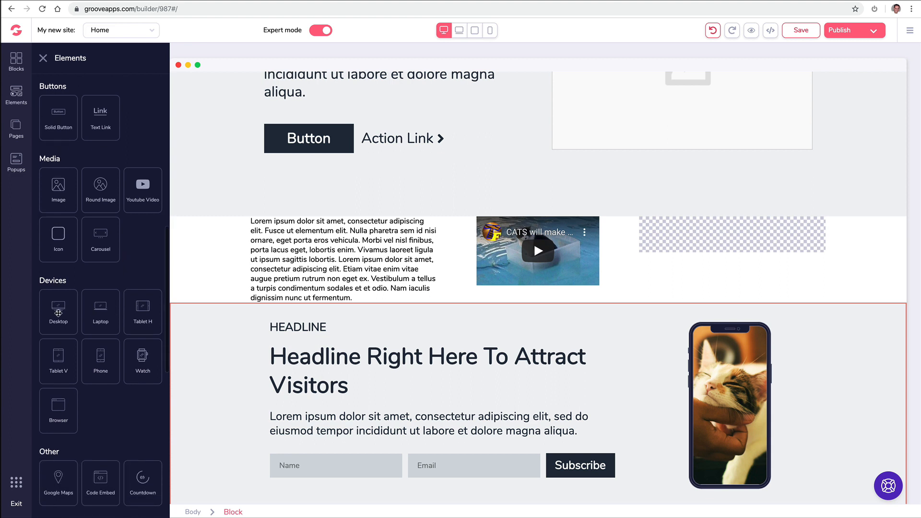
drag(104, 312, 726, 237)
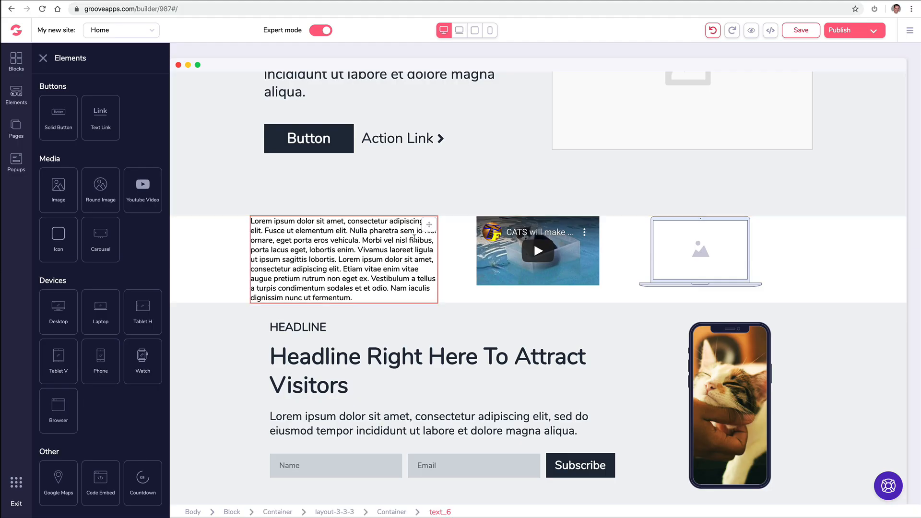
Step: Set the middle column's Youtube Video ID to k2m2g3U0KIQ and update the element
click(495, 241)
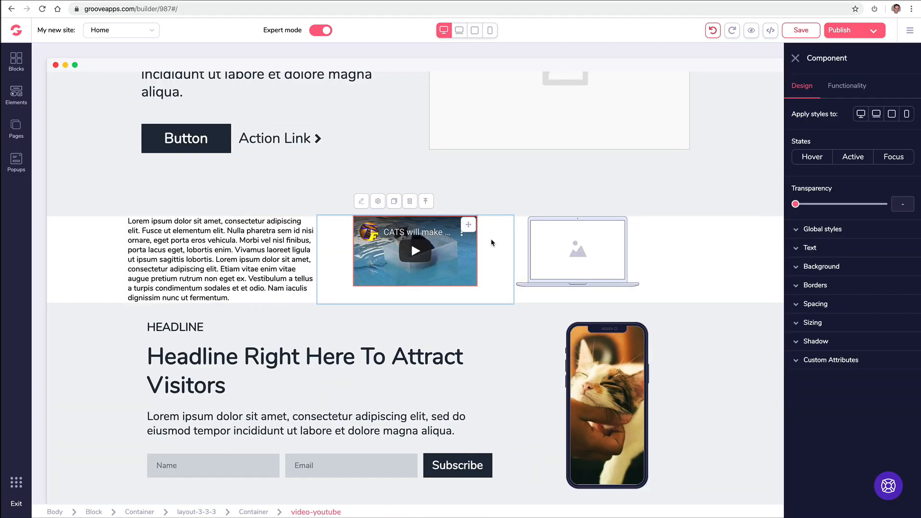
click(839, 88)
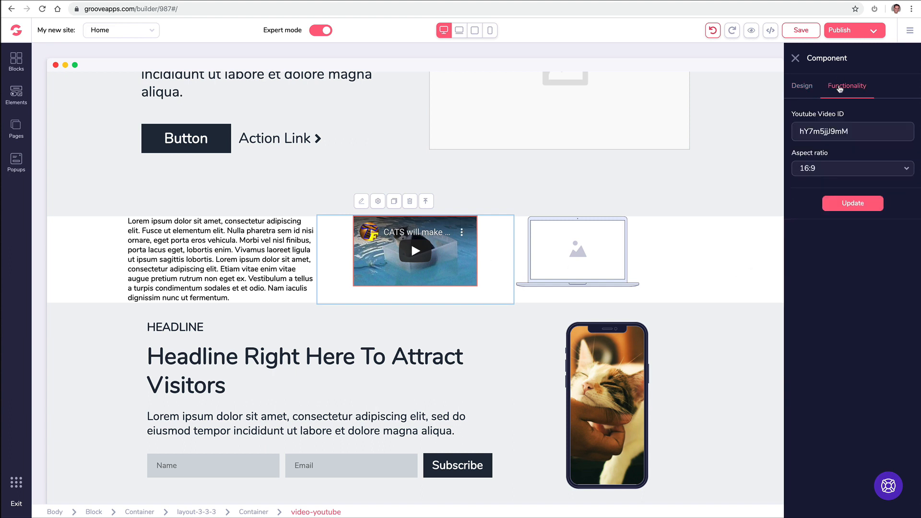
double_click(837, 129)
text(k2m2g3UCKIQ)
click(830, 204)
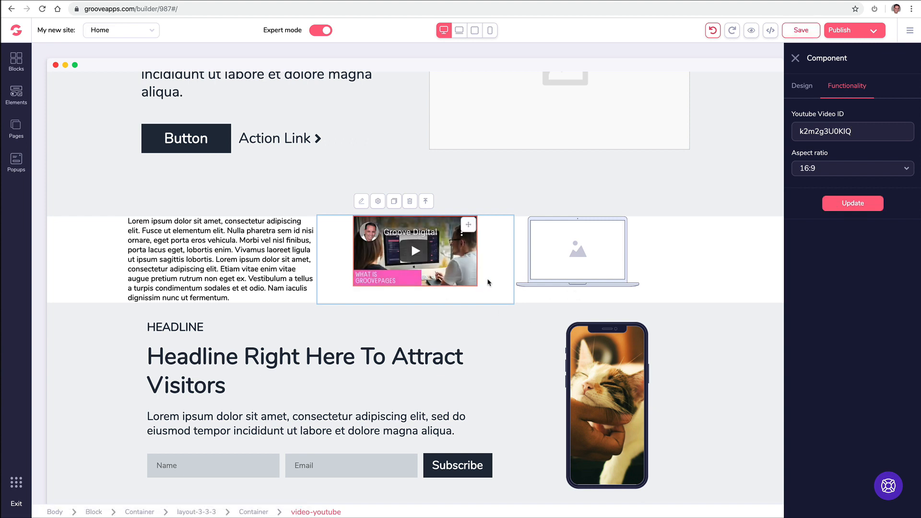
click(795, 59)
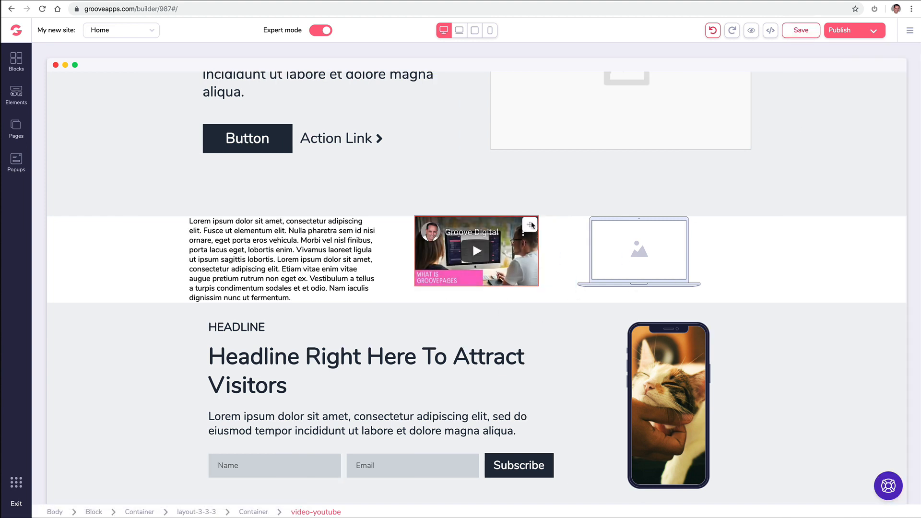
Step: Move the video between HEADLINE and the main headline in the subscribe block, and enlarge it with its width set to Relative to parent
drag(532, 225, 377, 367)
scroll(377, 336, down, 2)
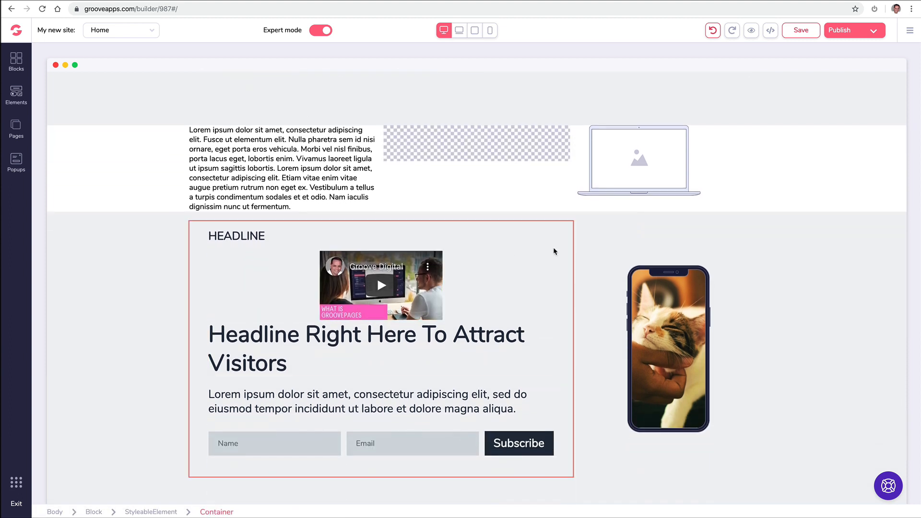
click(345, 273)
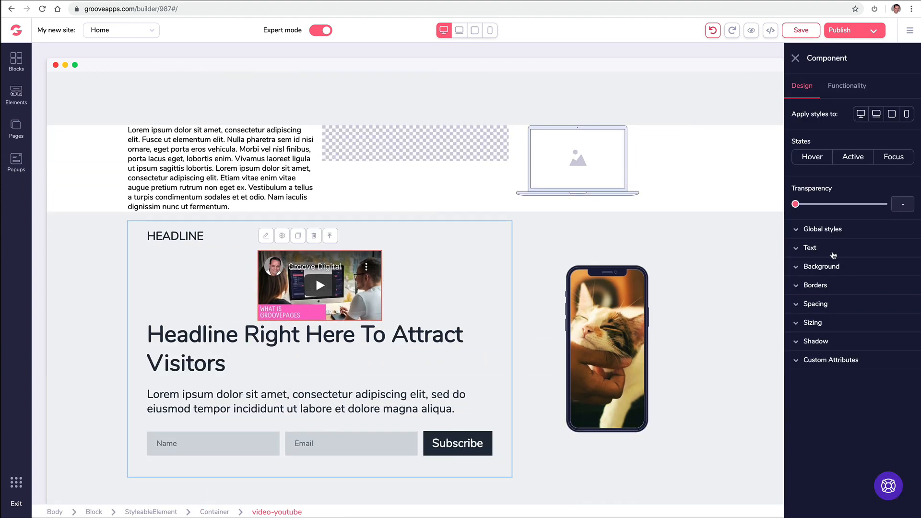
click(800, 323)
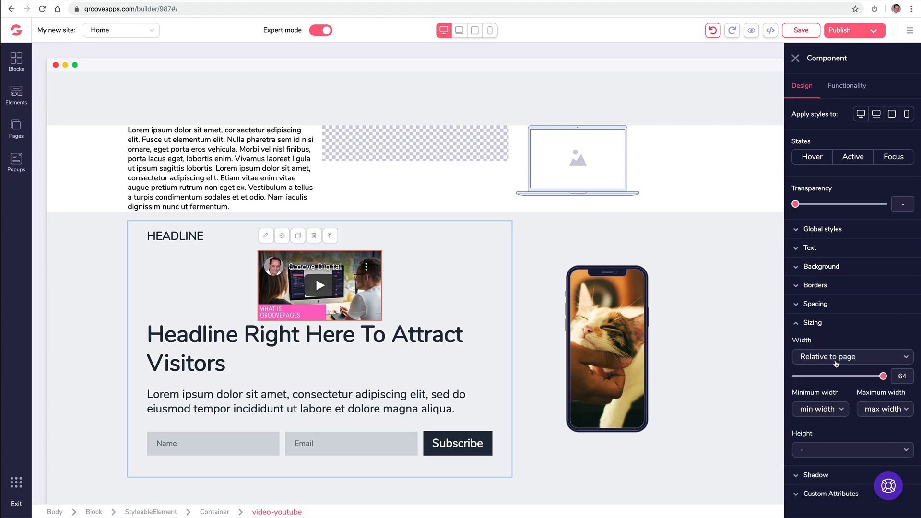
click(835, 362)
click(832, 433)
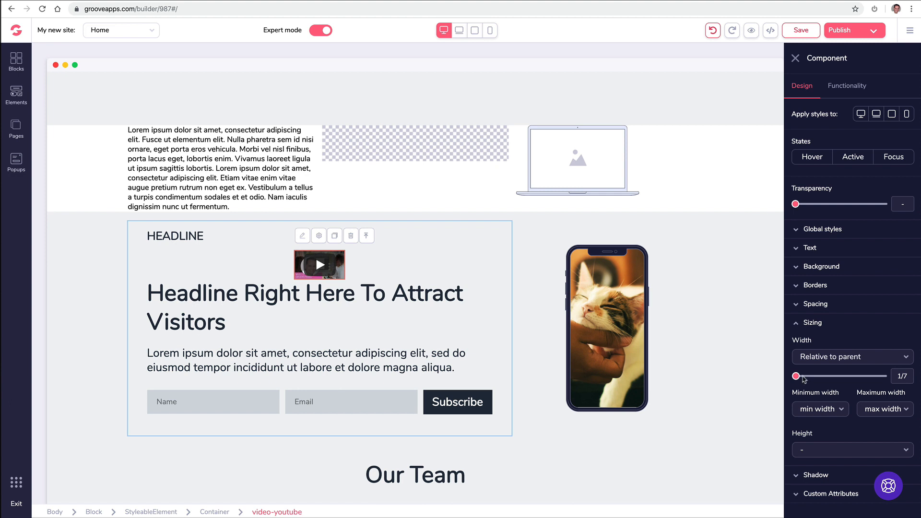
drag(797, 377, 860, 377)
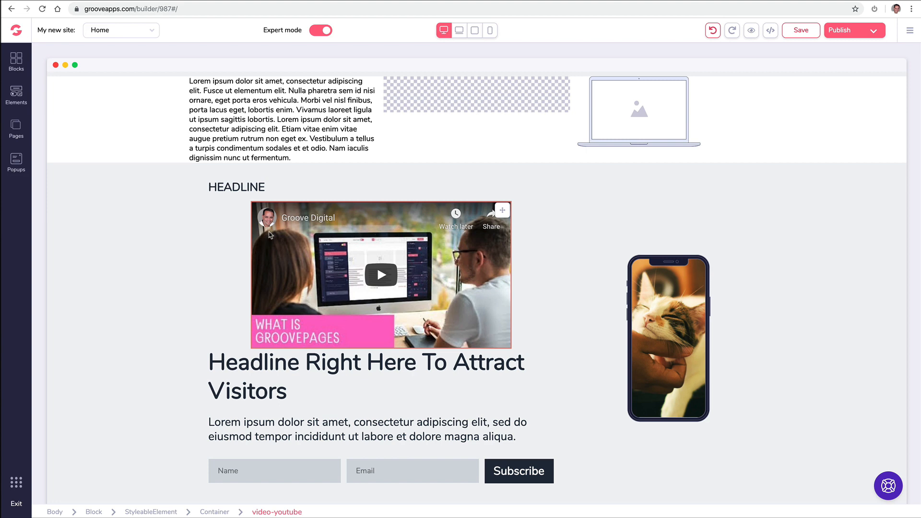
Step: Delete the YouTube video from the subscribe form block
click(269, 234)
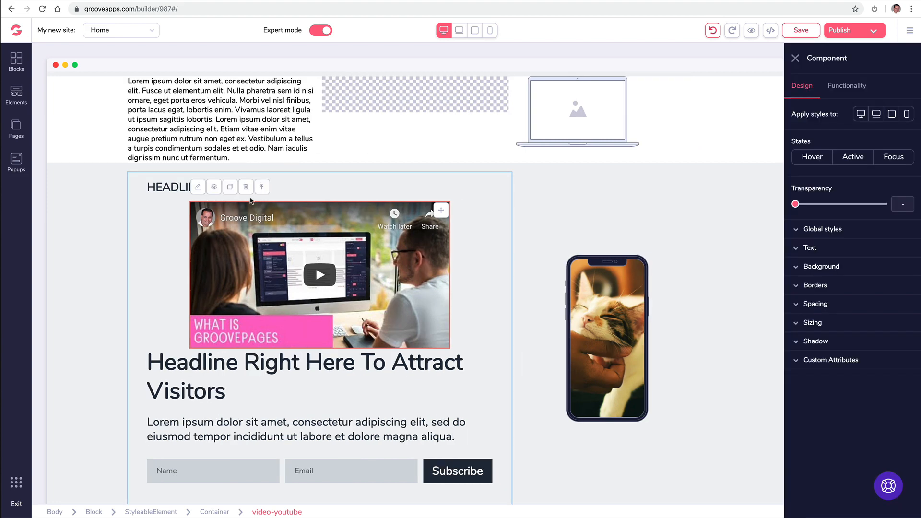
click(245, 187)
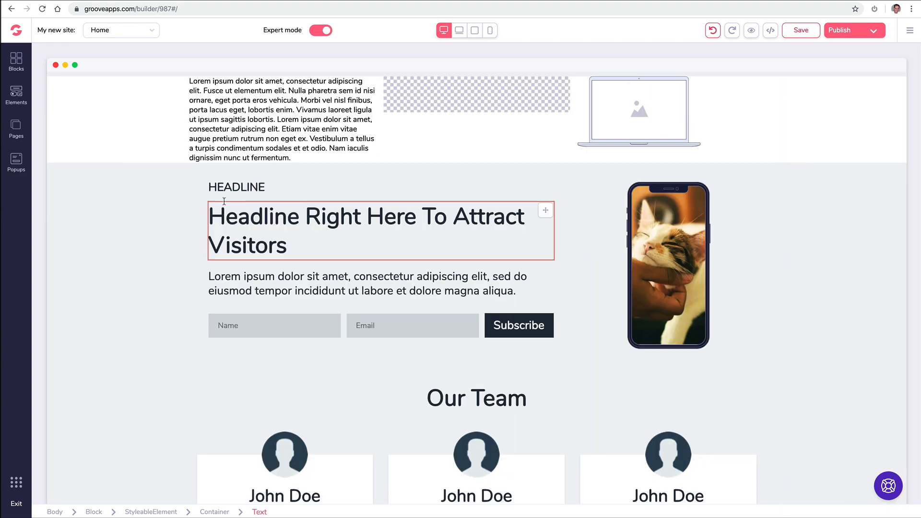
Step: Add a Code Embed element to the middle column of the three-column block
scroll(199, 181, up, 4)
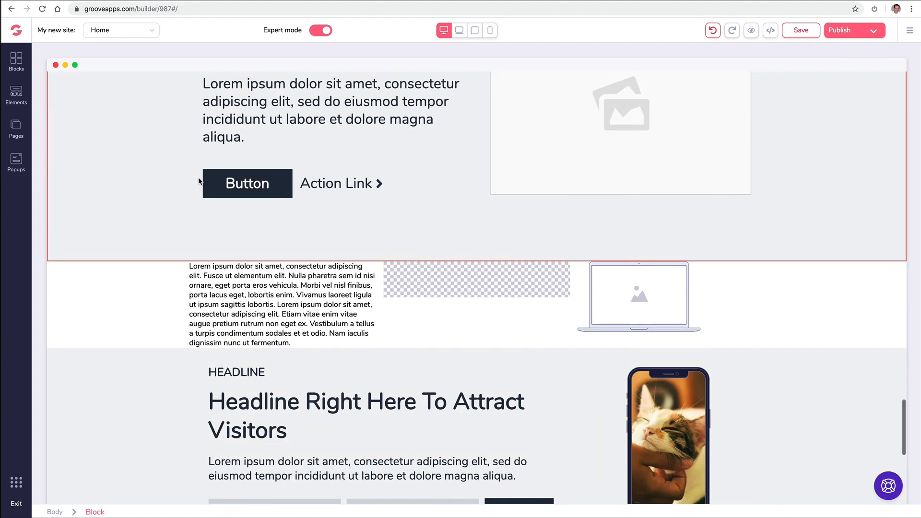
click(16, 96)
scroll(90, 156, down, 7)
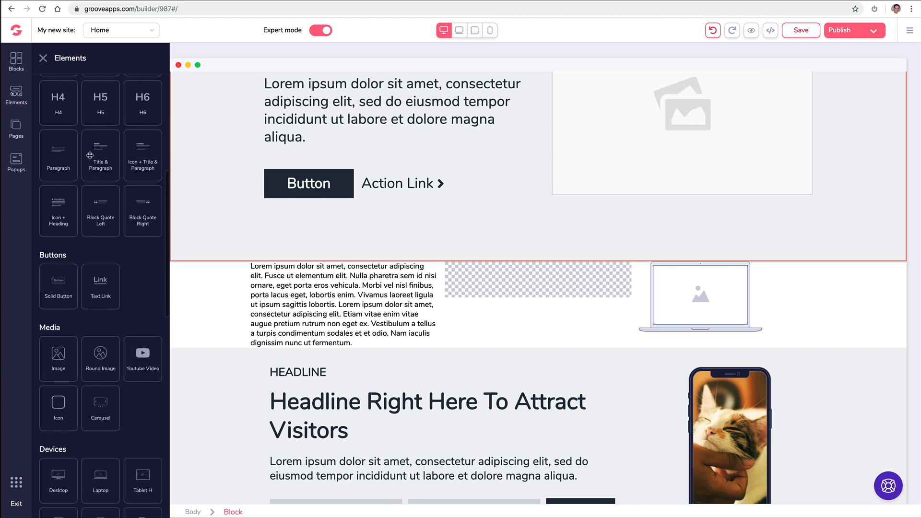
scroll(89, 156, down, 3)
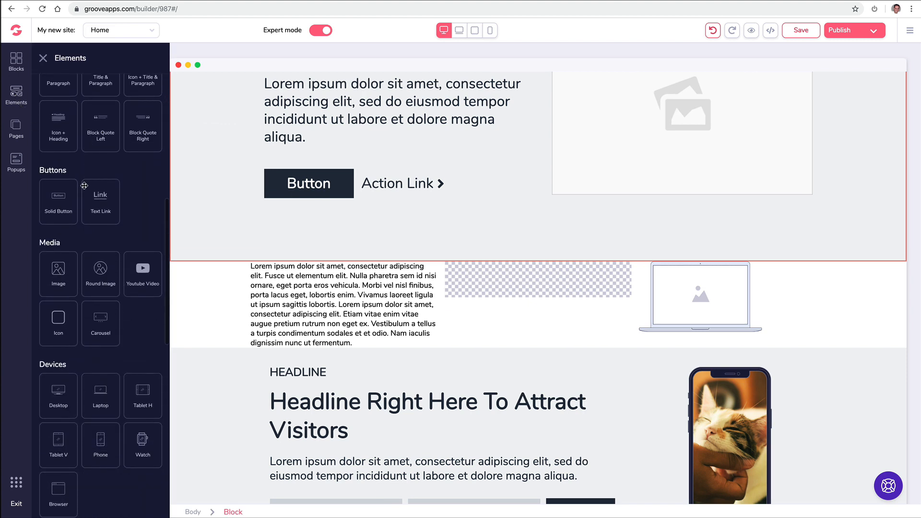
scroll(84, 186, down, 8)
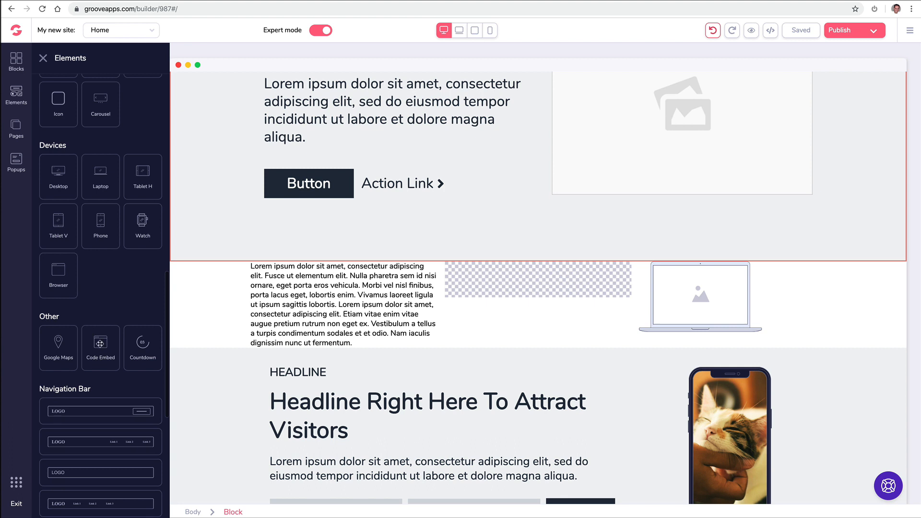
drag(100, 343, 509, 288)
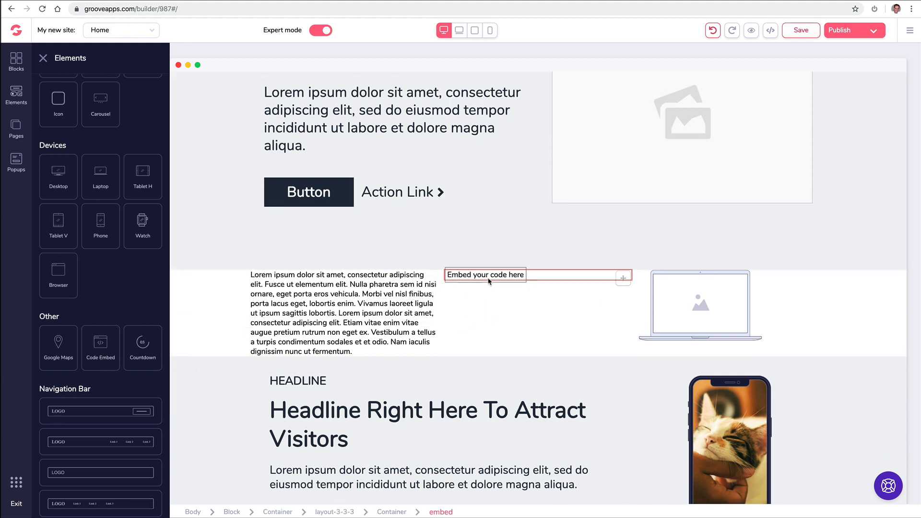
Step: Open the source code editor of the Code Embed element and save it without any code
click(500, 278)
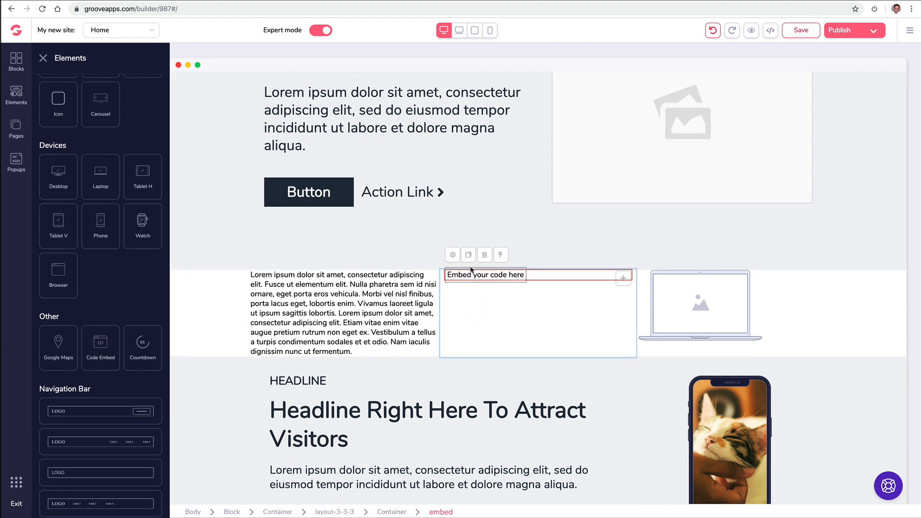
click(454, 255)
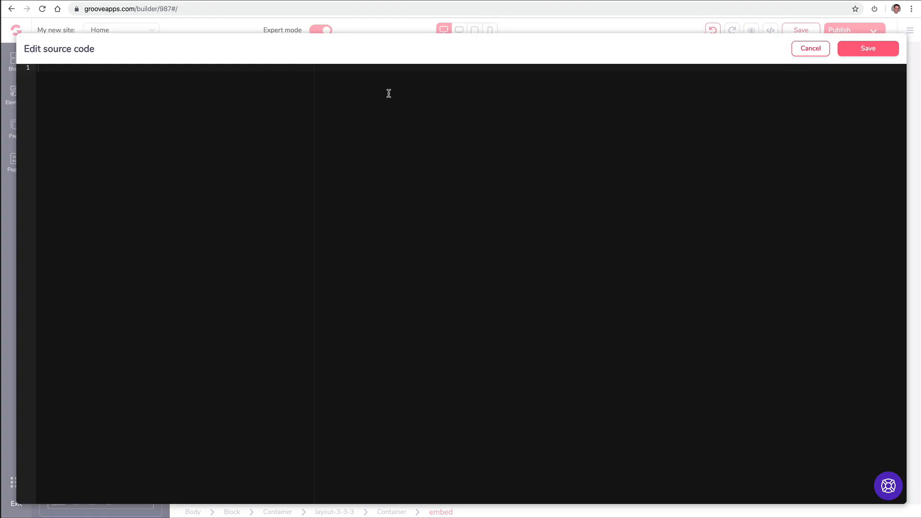
click(866, 48)
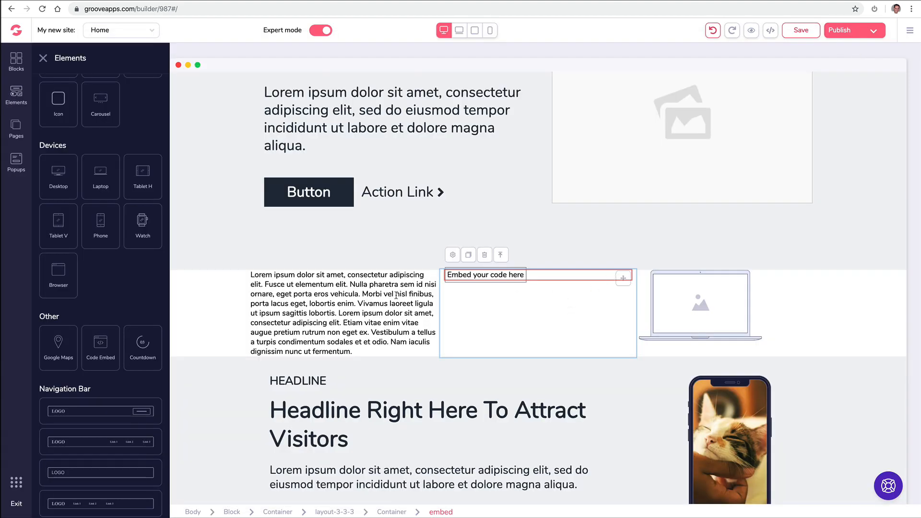
Step: Delete the three-column block above the subscribe form block
scroll(303, 291, down, 2)
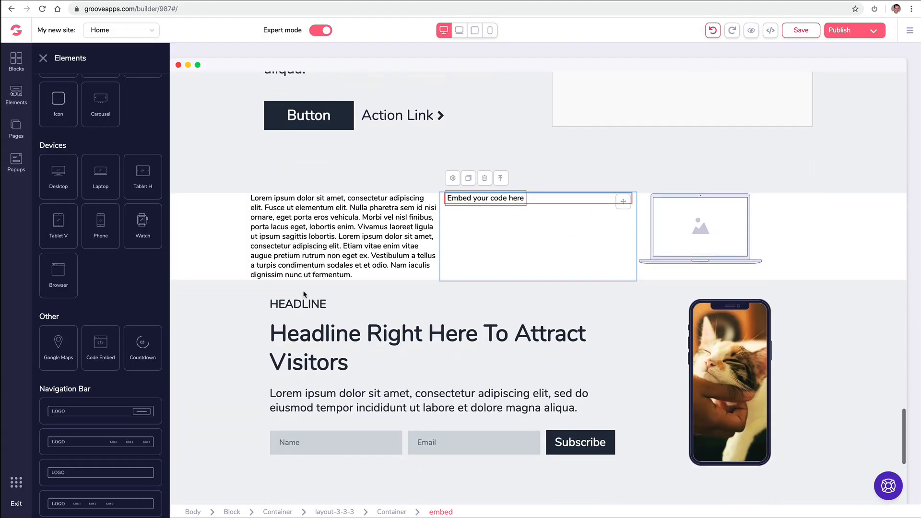
click(211, 242)
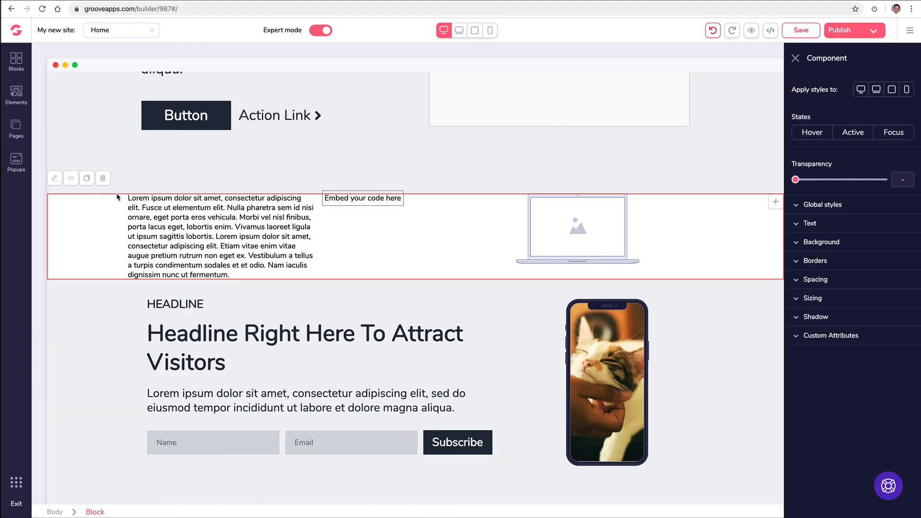
click(105, 180)
Step: Insert an empty single-column block above the subscribe form block
click(16, 62)
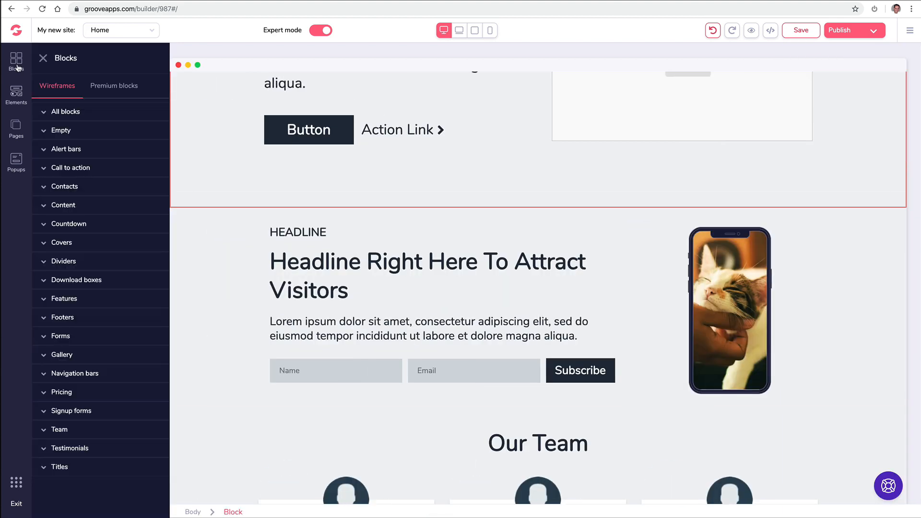
click(86, 132)
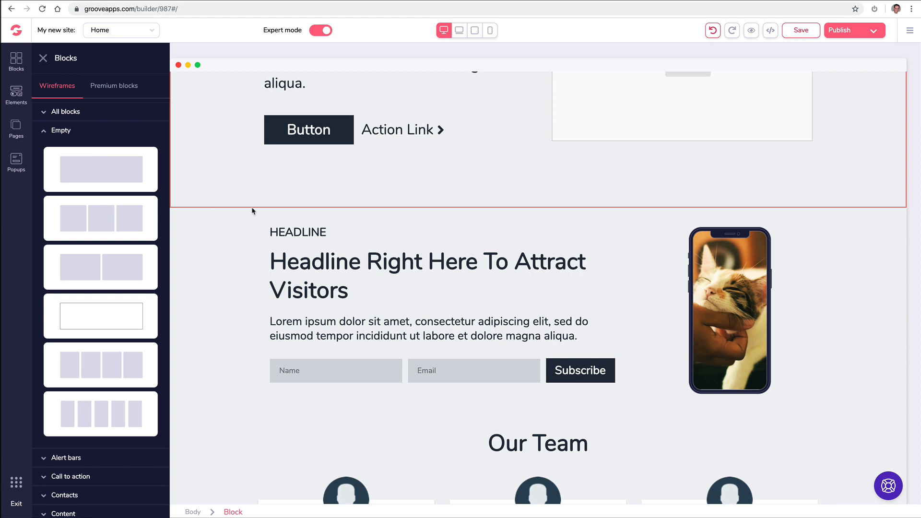
drag(252, 211, 381, 229)
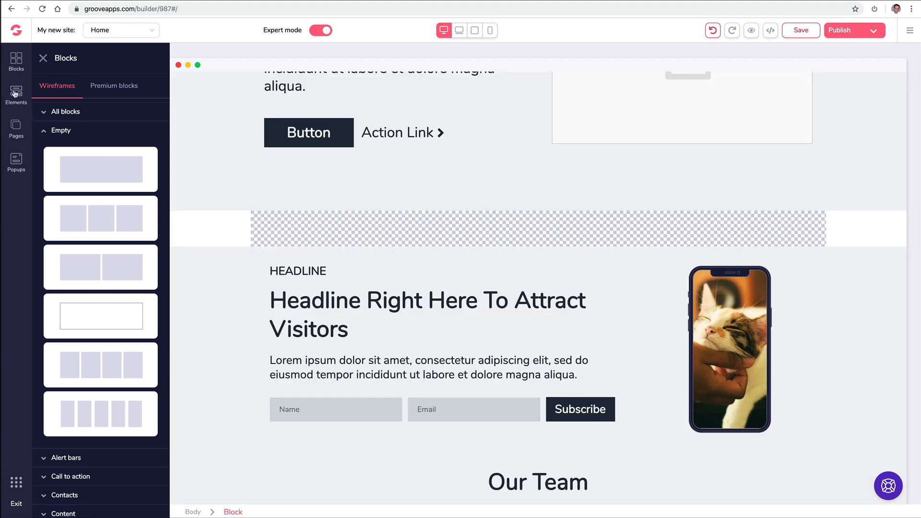
Step: Add a Collapse element to the empty block and nest two more Collapse elements inside its content
click(15, 93)
scroll(117, 181, down, 2)
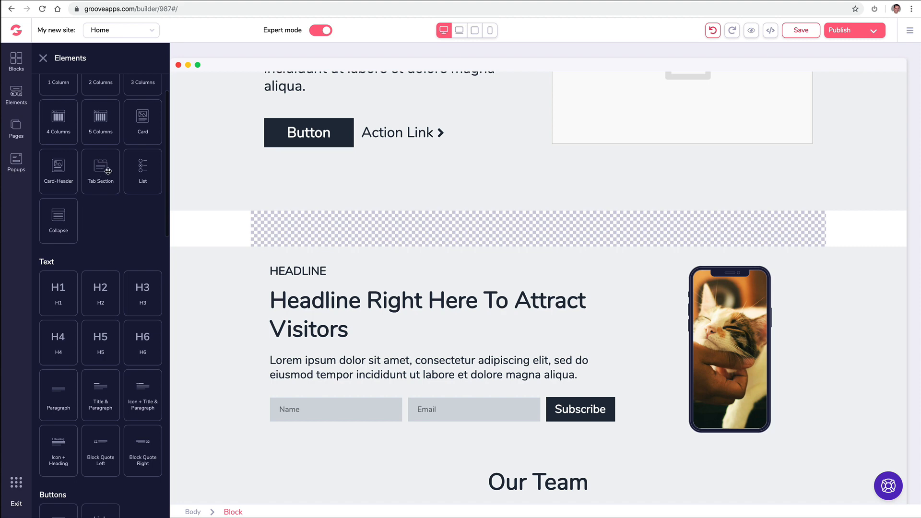
scroll(96, 182, down, 1)
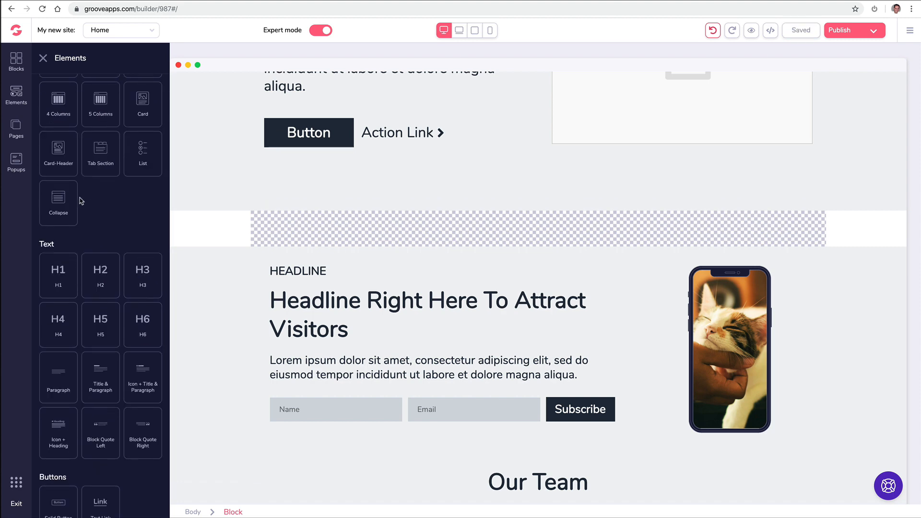
drag(58, 201, 365, 237)
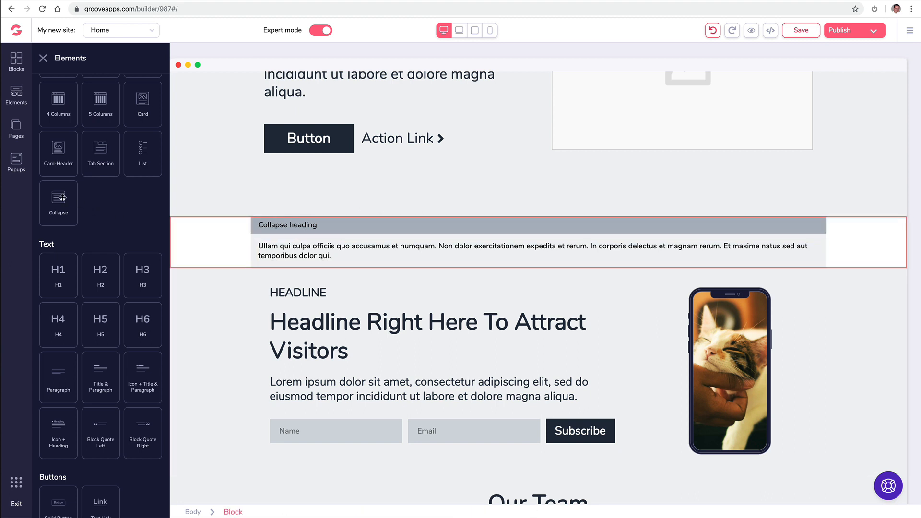
drag(63, 197, 311, 256)
drag(72, 203, 358, 299)
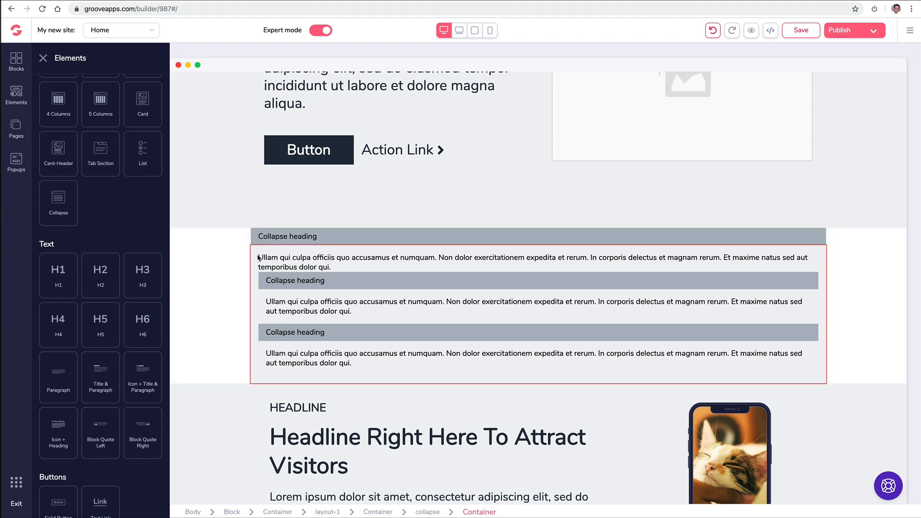
Step: Delete the block containing the Collapse elements
click(227, 245)
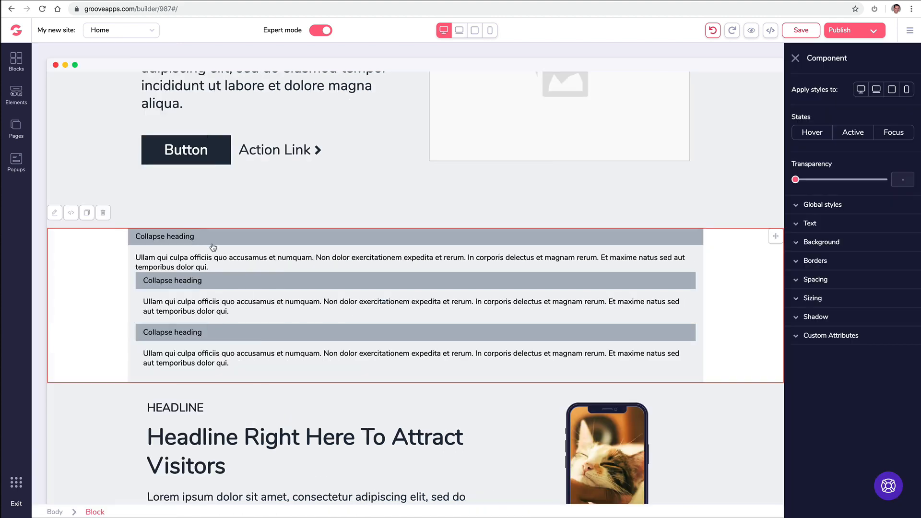
click(103, 213)
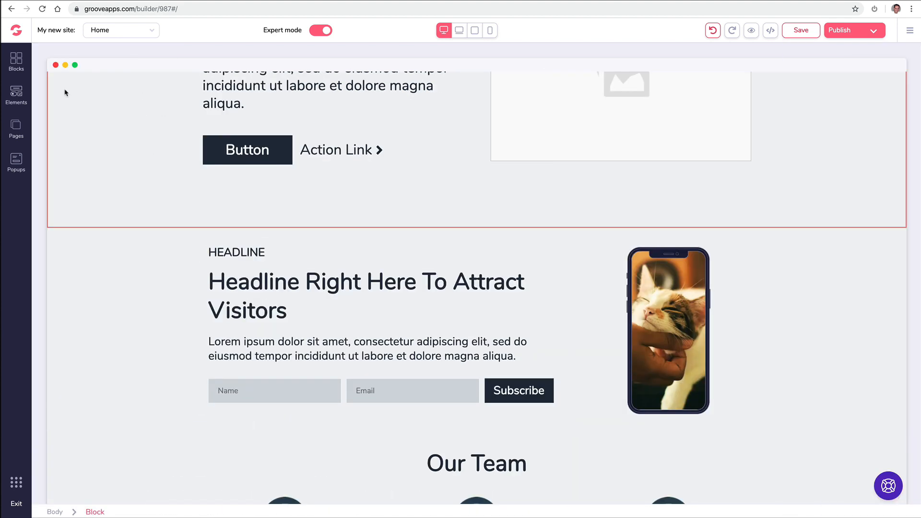
Step: Insert an empty single-column block between the subscribe form block and the Our Team block
click(17, 64)
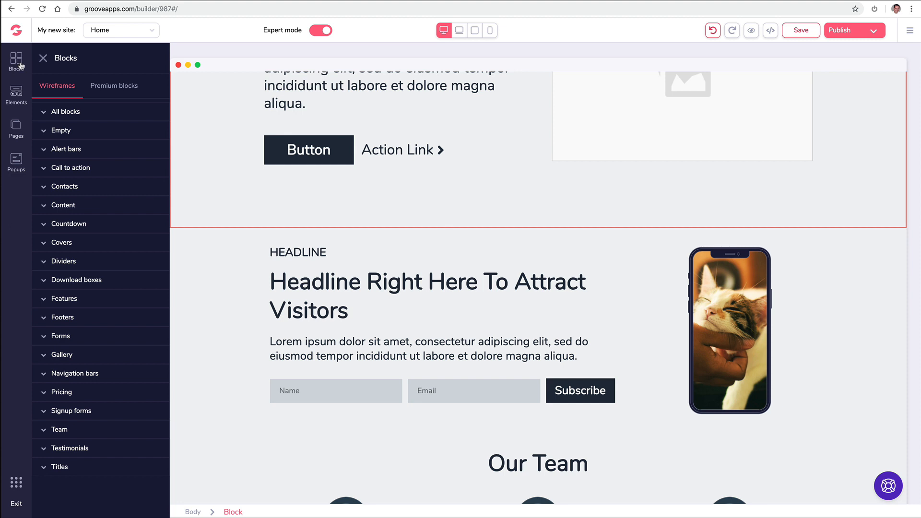
click(80, 135)
drag(106, 178, 418, 455)
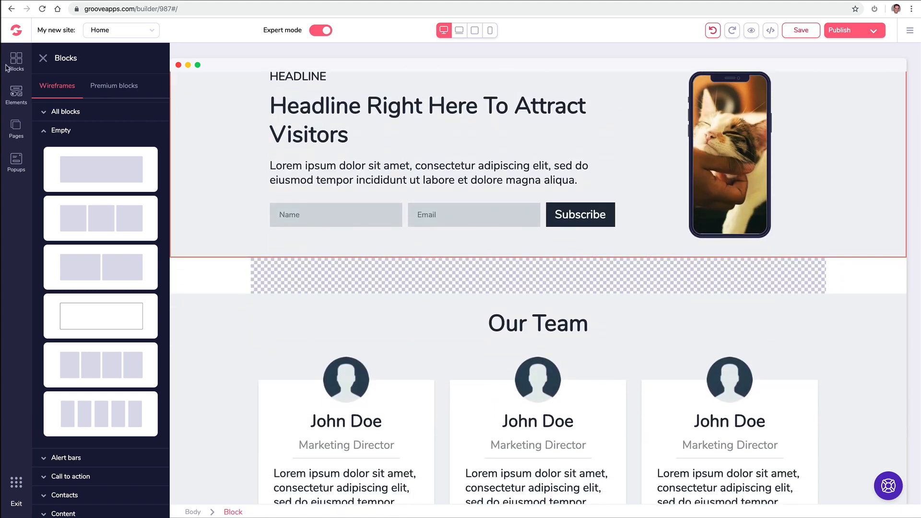
Step: Add a Carousel element to the empty block above Our Team
click(11, 90)
scroll(110, 214, down, 6)
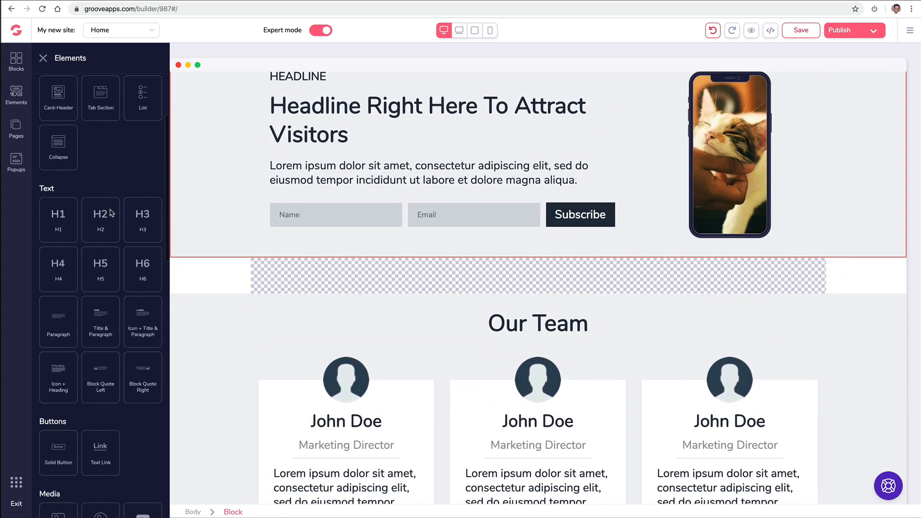
scroll(109, 214, down, 3)
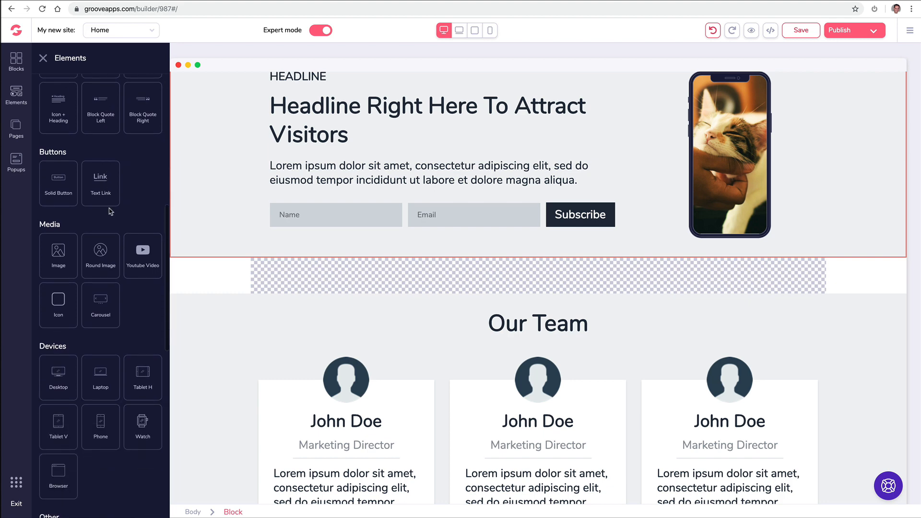
drag(103, 305, 394, 285)
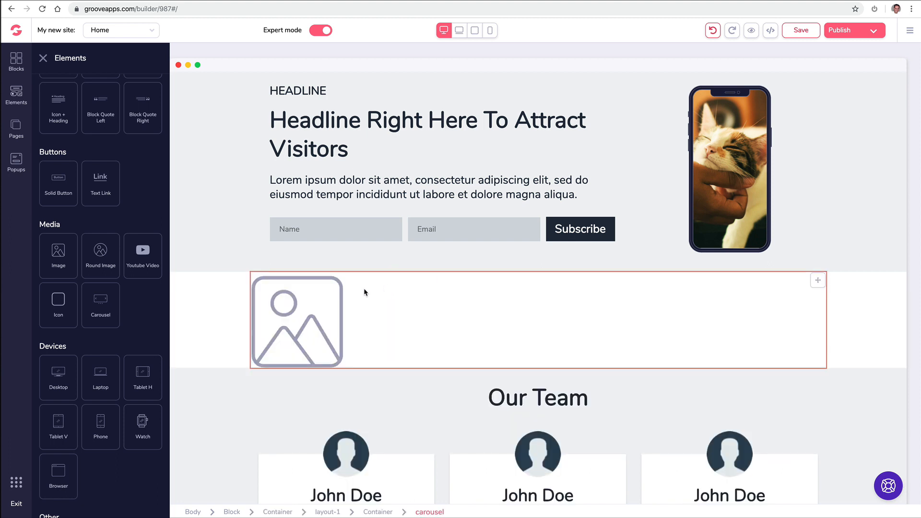
Step: Configure the carousel with loop and autoplay enabled, an autoplay interval of 1500 ms and 3 slides
click(320, 306)
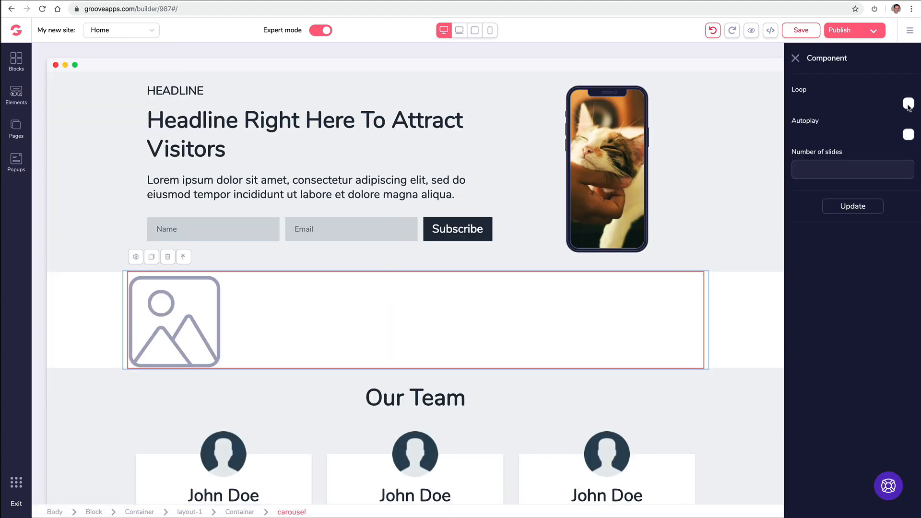
click(908, 103)
click(908, 134)
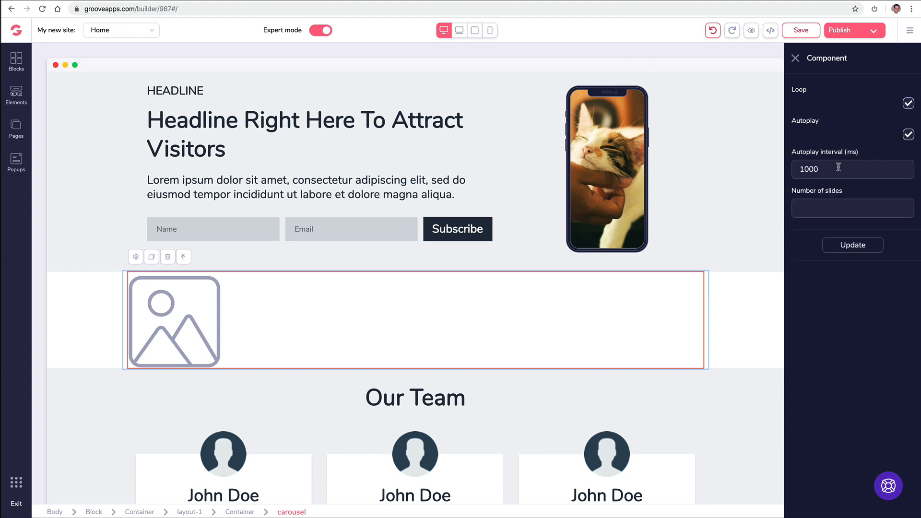
drag(838, 168, 765, 174)
text(1500)
click(819, 209)
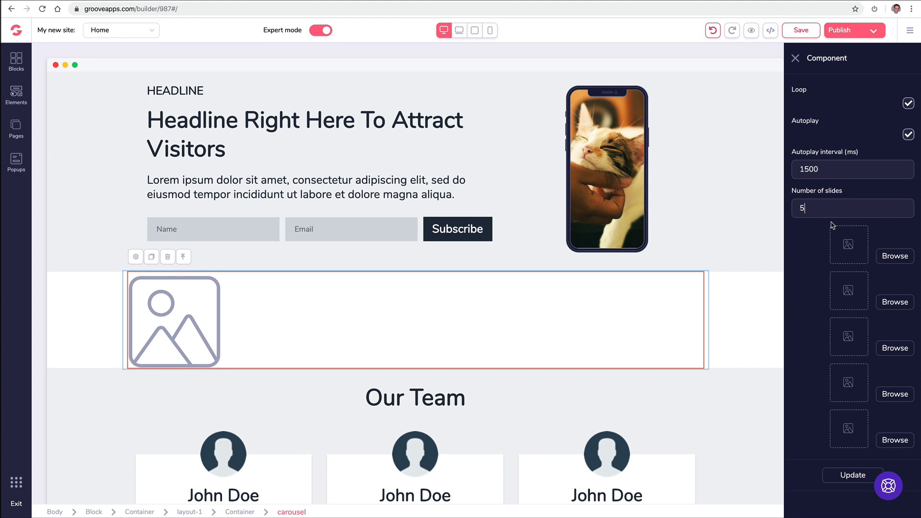
key(BackSpace)
text(3)
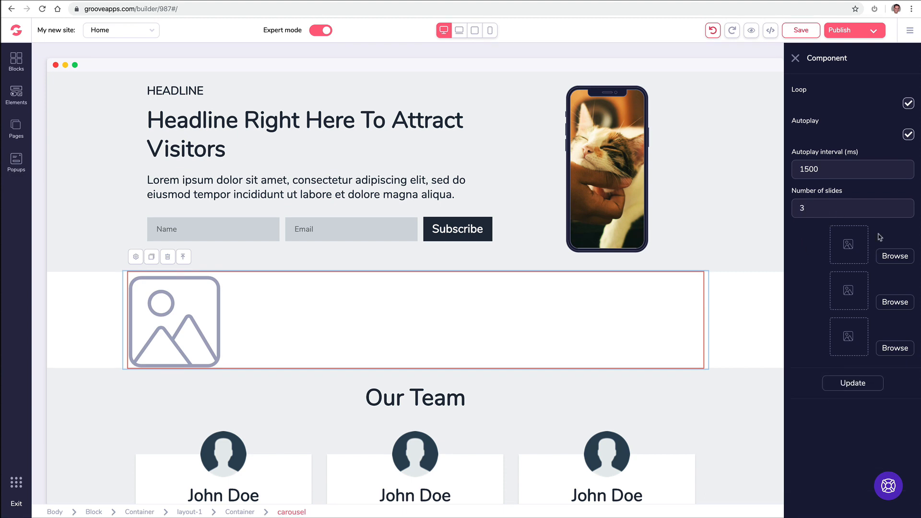
Step: Assign the puppy, the cat and the family walking on grass from My Files as the carousel's three slide images, in that order
click(894, 258)
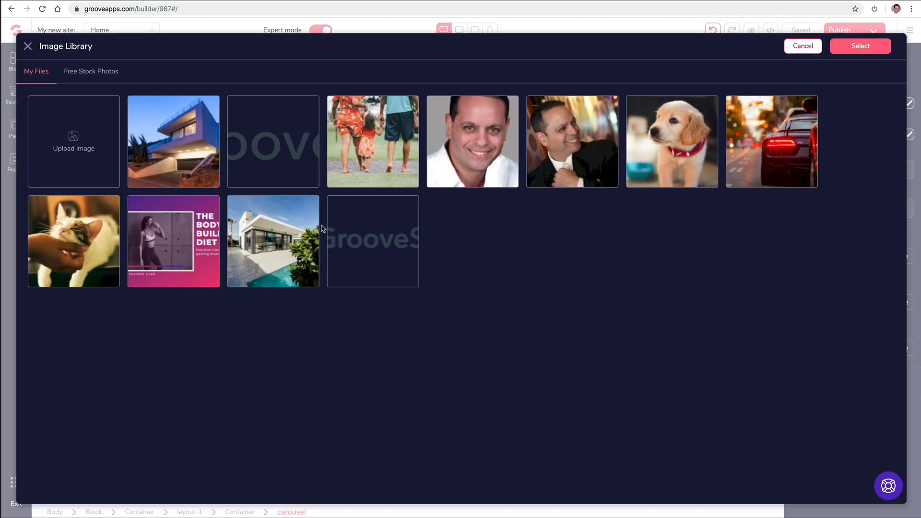
click(679, 147)
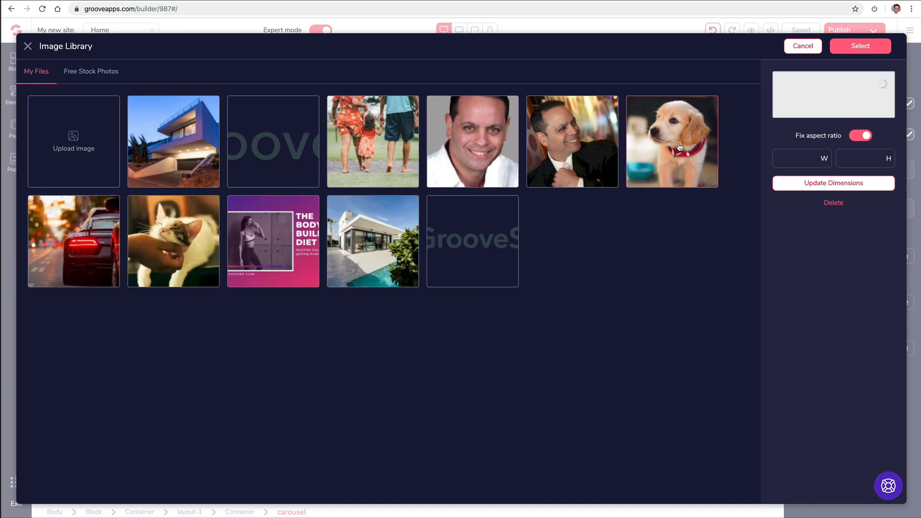
click(859, 47)
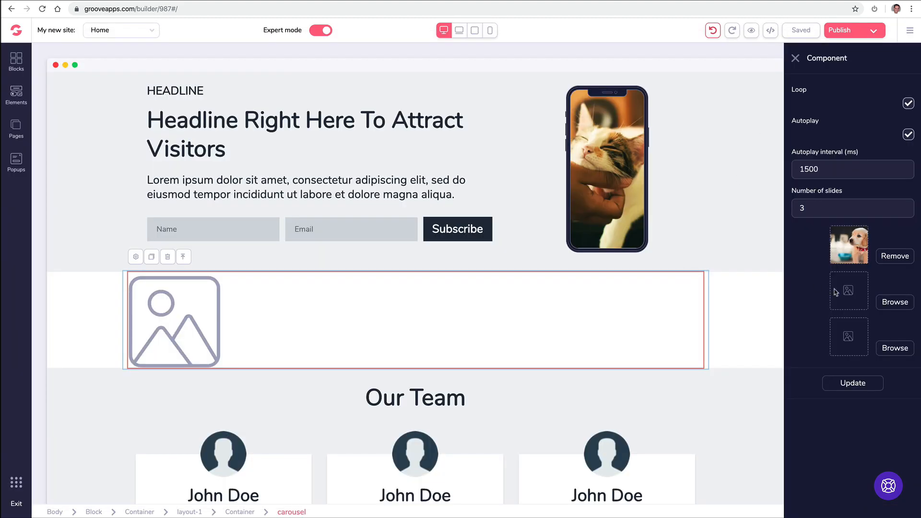
click(896, 303)
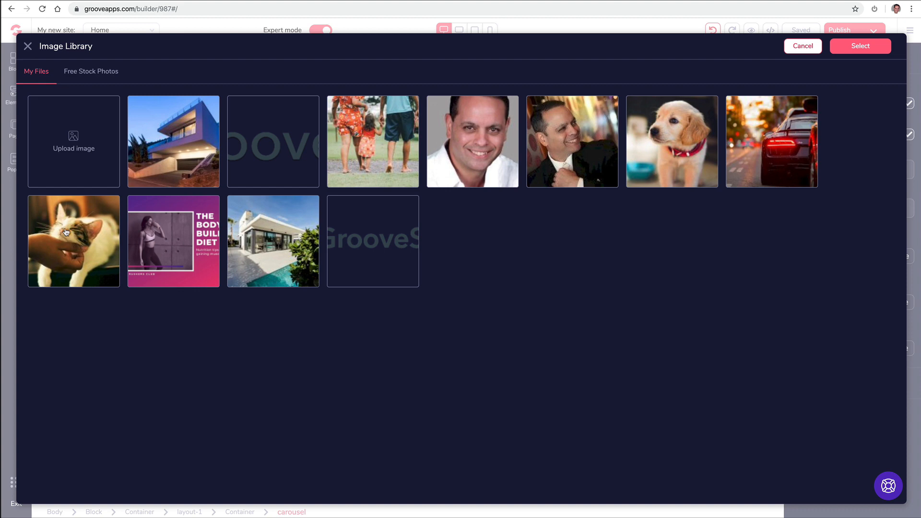
click(67, 233)
click(885, 48)
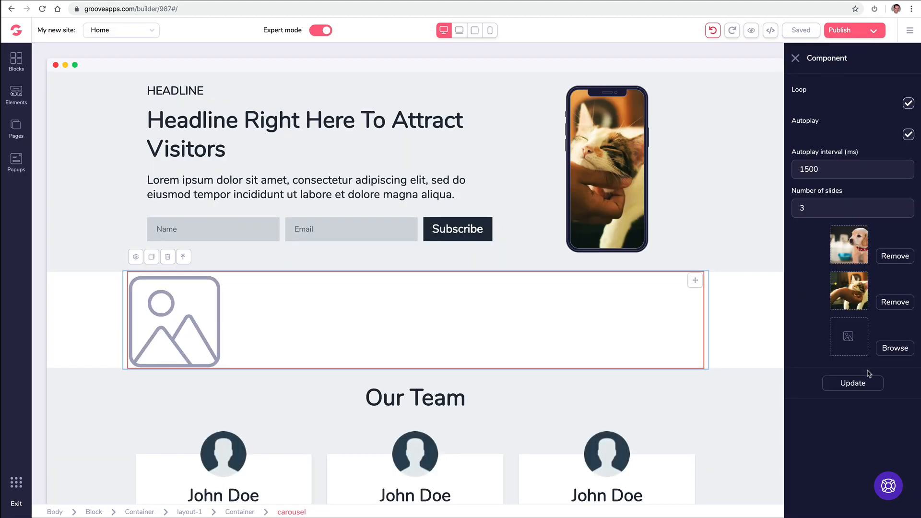
click(891, 351)
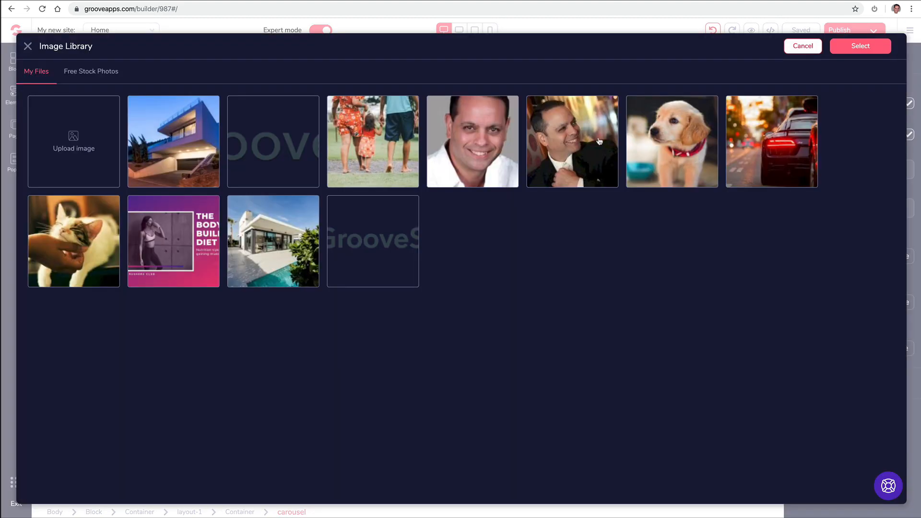
click(372, 146)
click(862, 48)
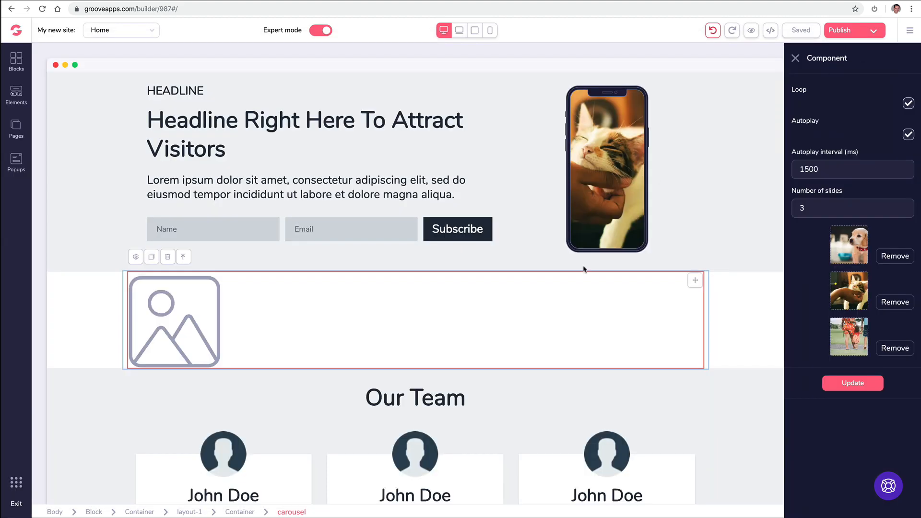
Step: Apply the carousel settings to the page and check how its slides display above Our Team
click(853, 383)
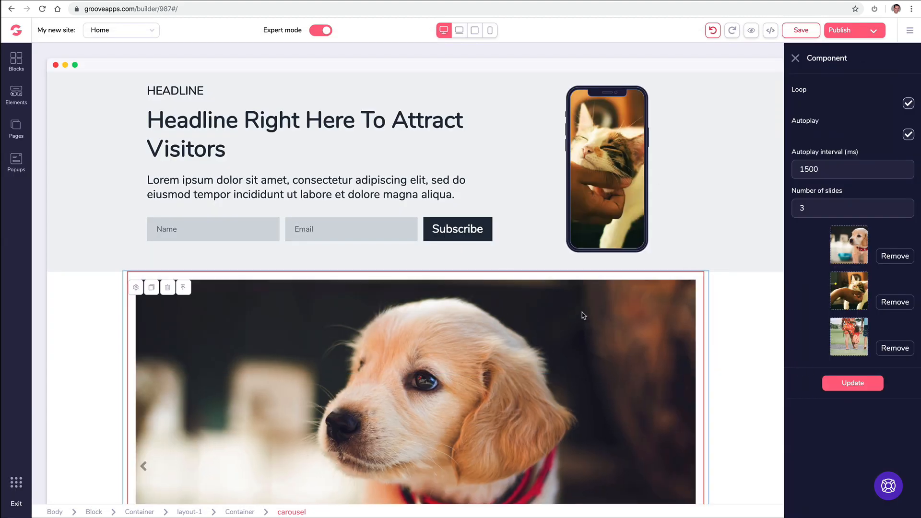
scroll(628, 233, down, 2)
scroll(714, 244, down, 3)
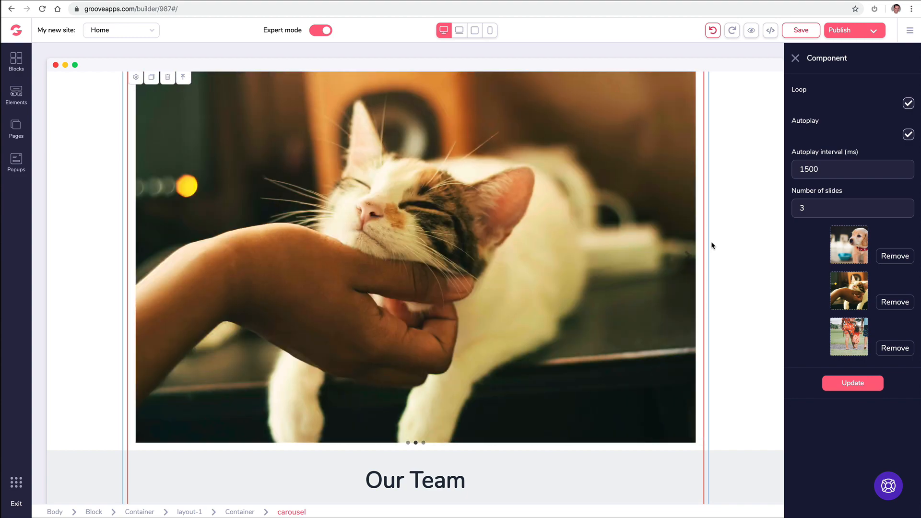
click(689, 256)
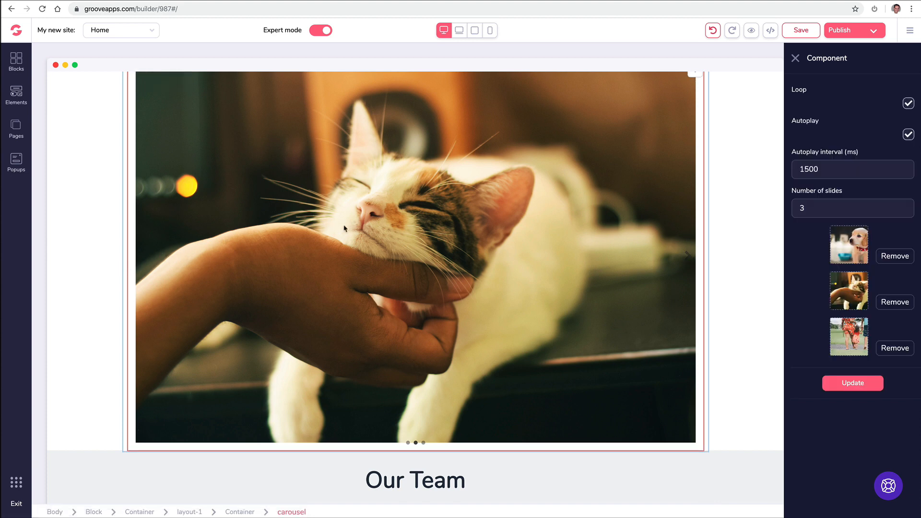
scroll(355, 221, up, 2)
scroll(383, 206, down, 2)
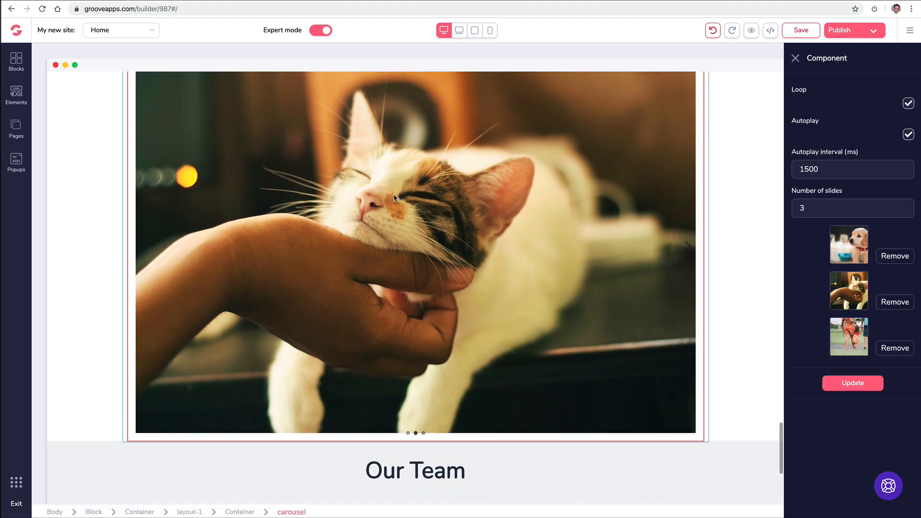
scroll(362, 199, down, 8)
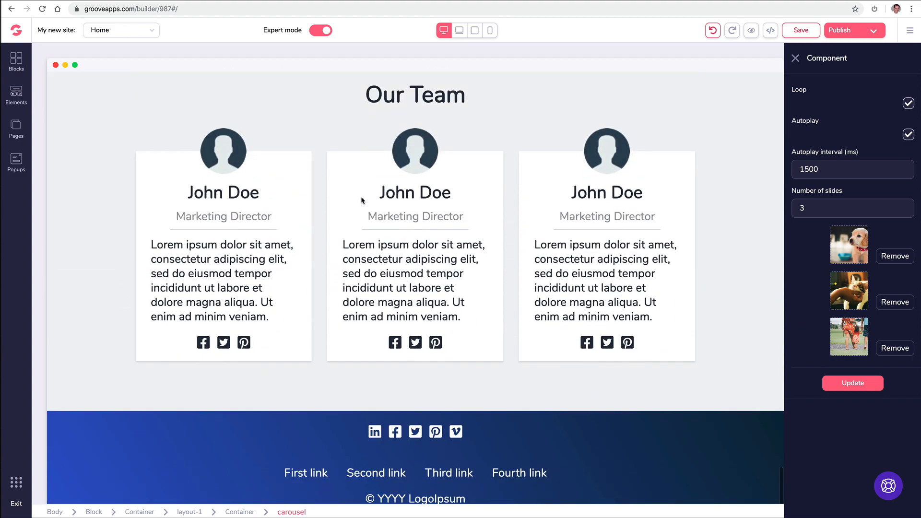
scroll(362, 200, up, 4)
scroll(362, 200, down, 1)
scroll(361, 200, up, 3)
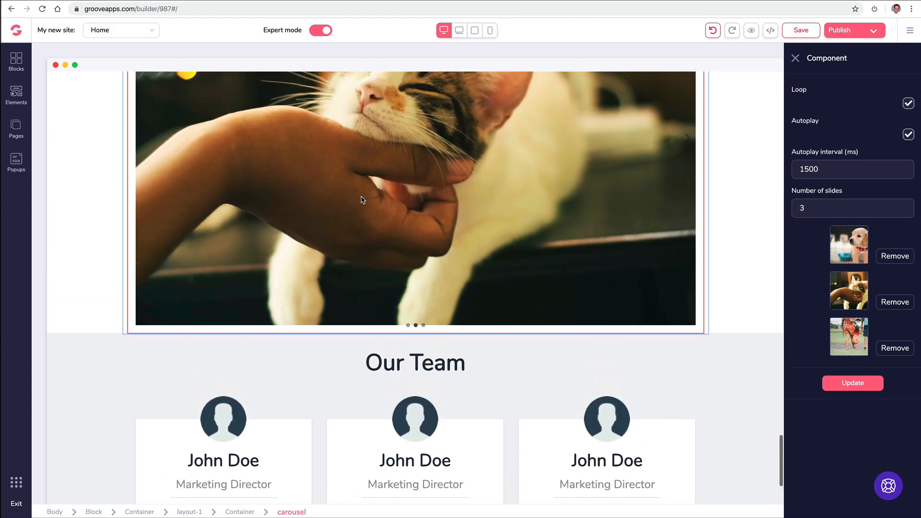
scroll(363, 200, up, 3)
click(16, 95)
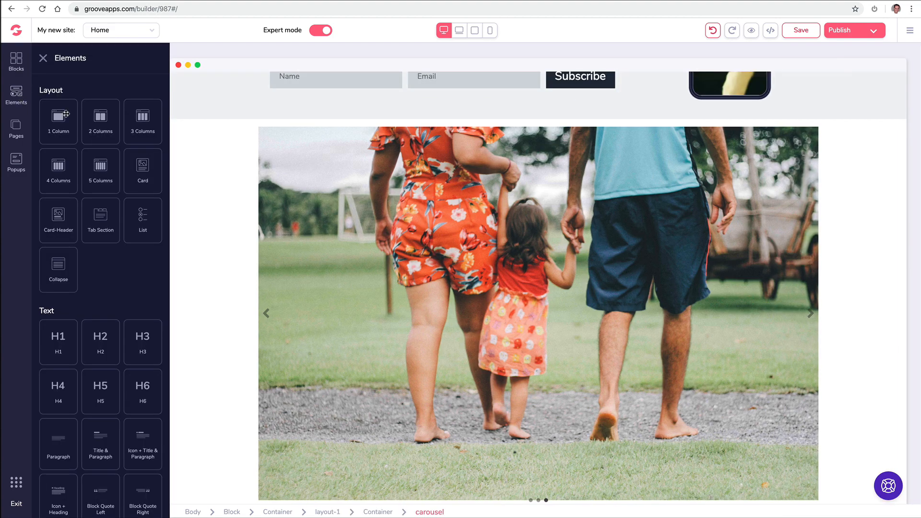
scroll(98, 198, down, 15)
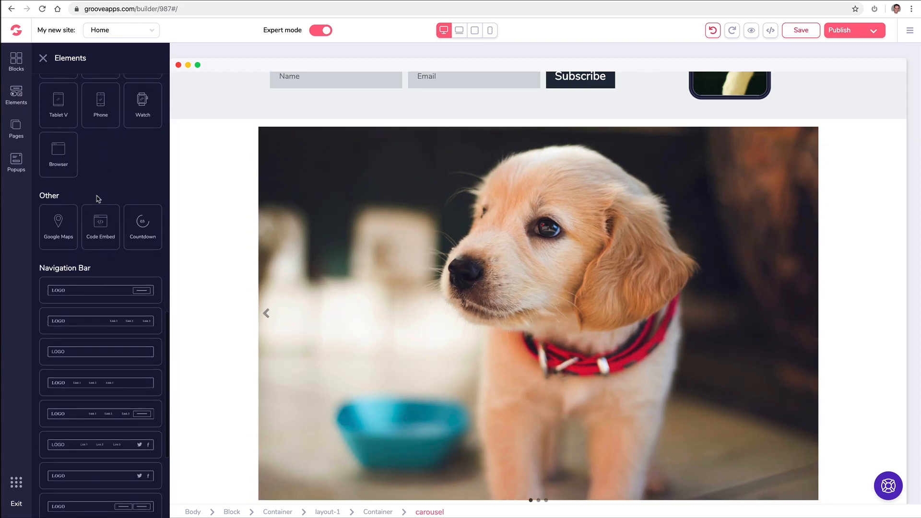
scroll(98, 199, down, 5)
scroll(99, 199, up, 20)
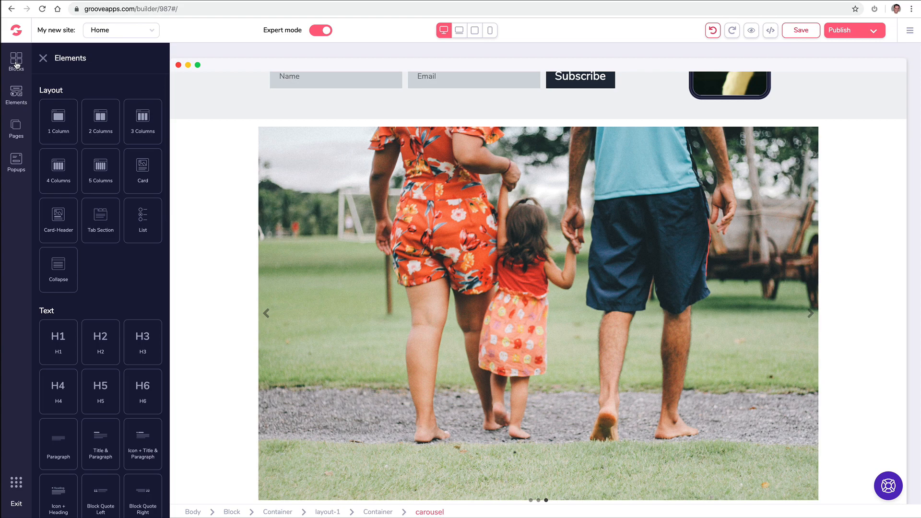
click(19, 65)
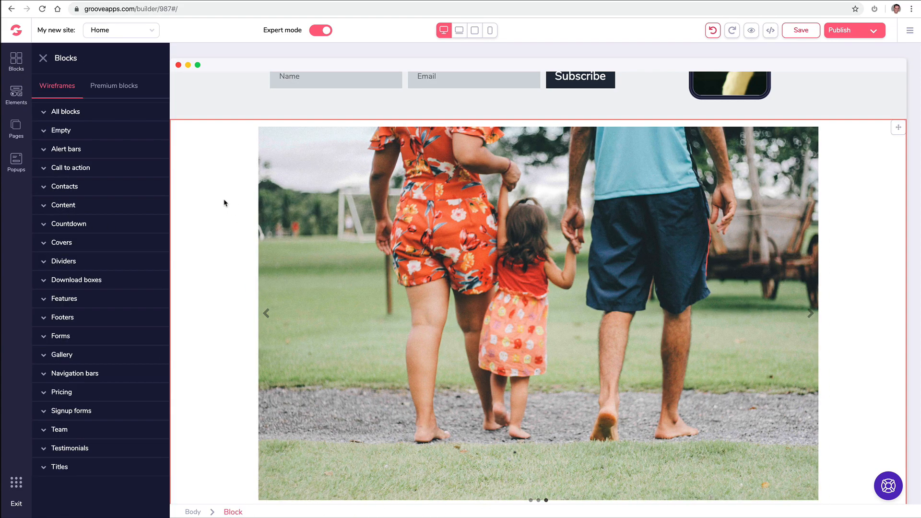
Step: Delete the block holding the carousel between the subscribe form and Our Team
click(224, 200)
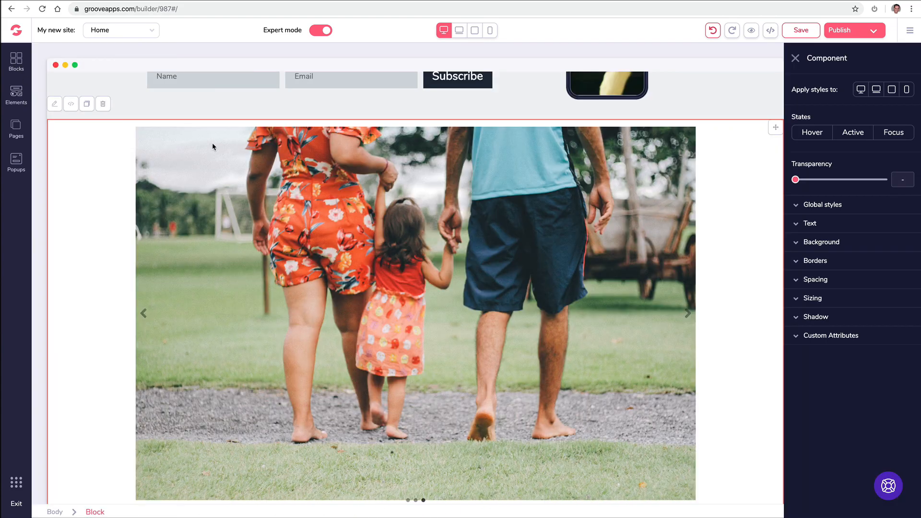
click(108, 105)
Step: Look through the available Countdown wireframe block designs
click(16, 61)
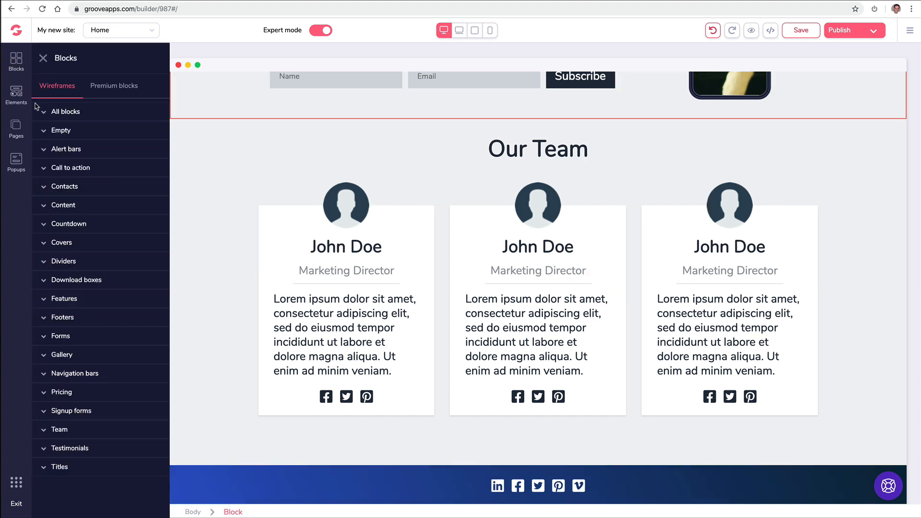
click(72, 224)
scroll(114, 237, down, 3)
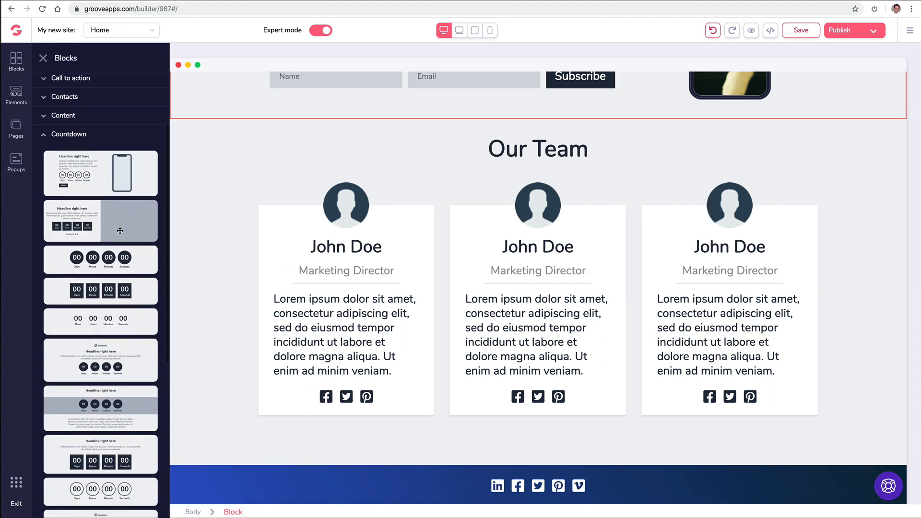
scroll(114, 237, down, 2)
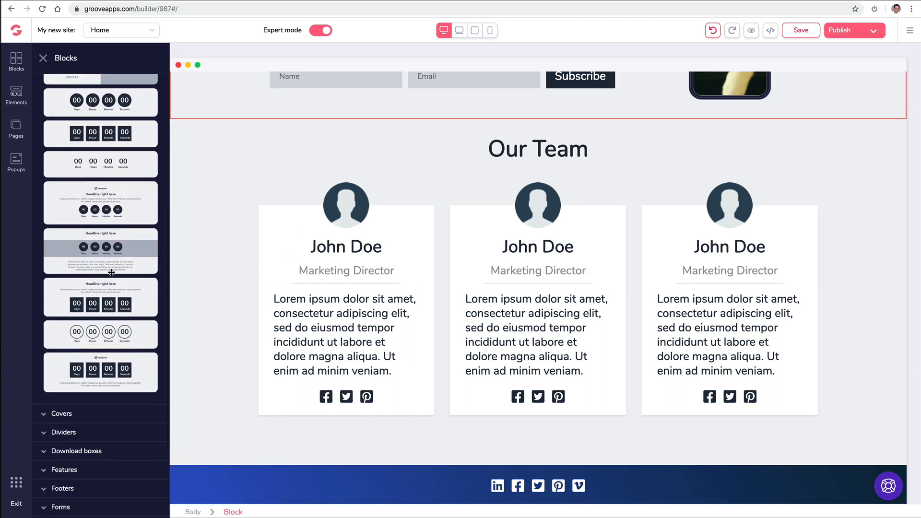
scroll(113, 271, up, 5)
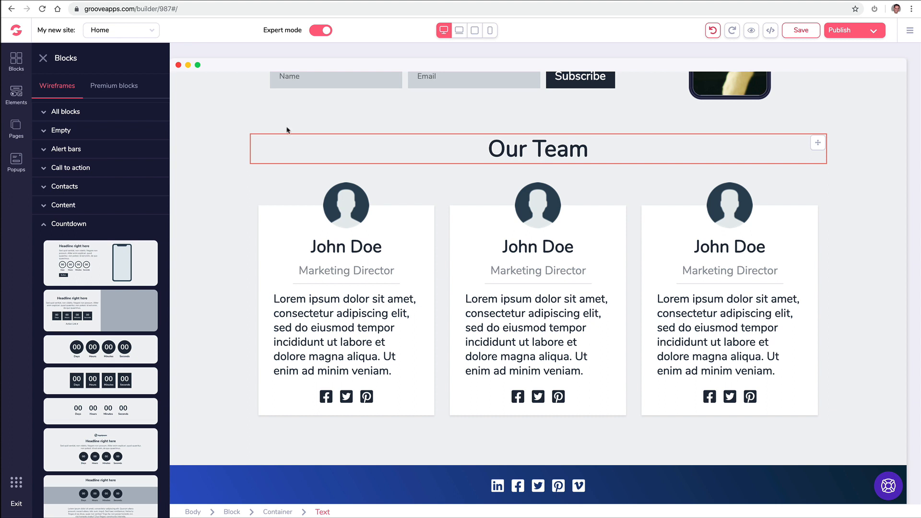
Step: Add a Countdown element directly above the Our Team heading inside the team block
click(14, 92)
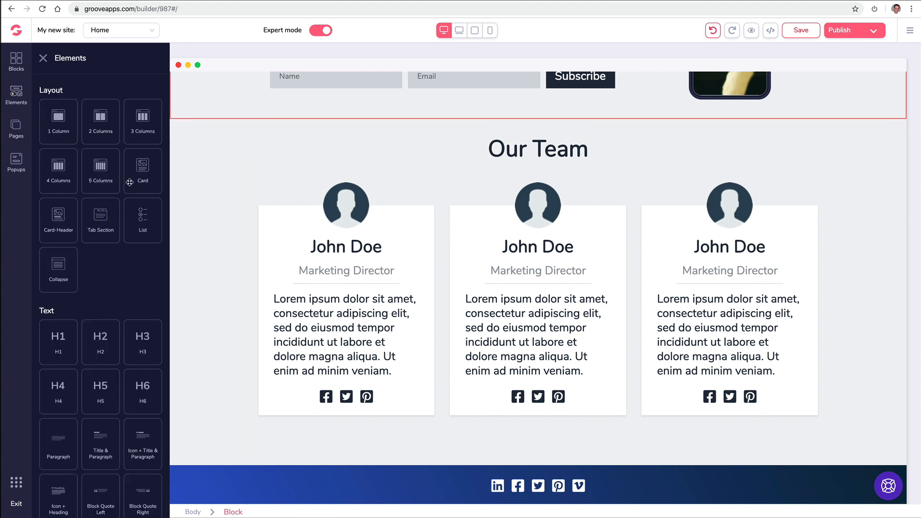
scroll(128, 183, down, 7)
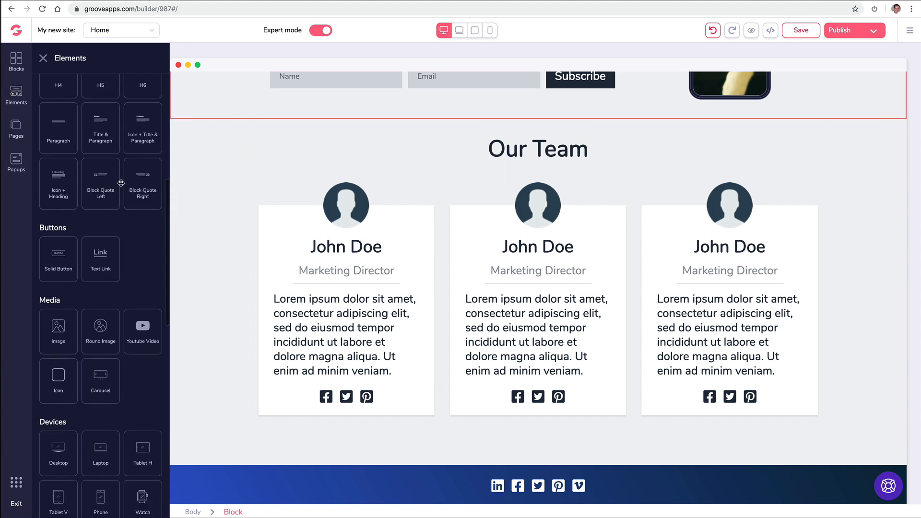
scroll(121, 183, down, 5)
drag(142, 360, 549, 173)
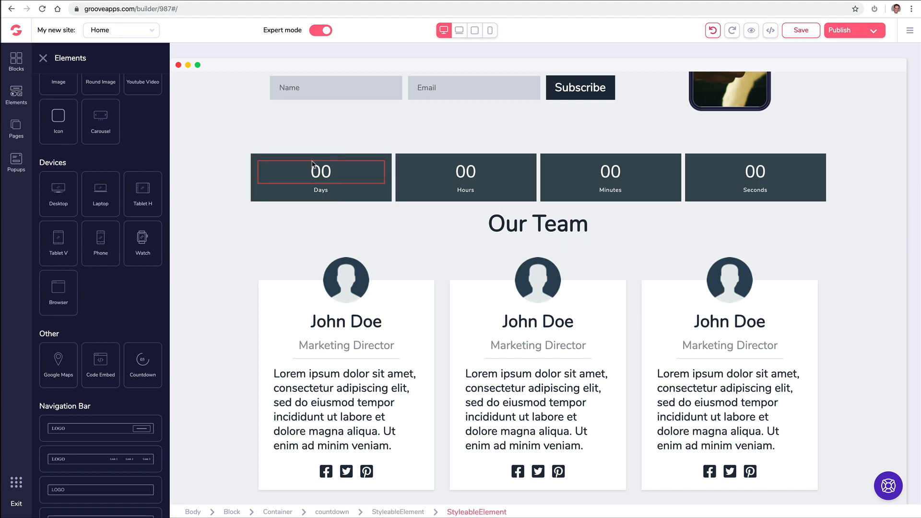
scroll(411, 231, down, 2)
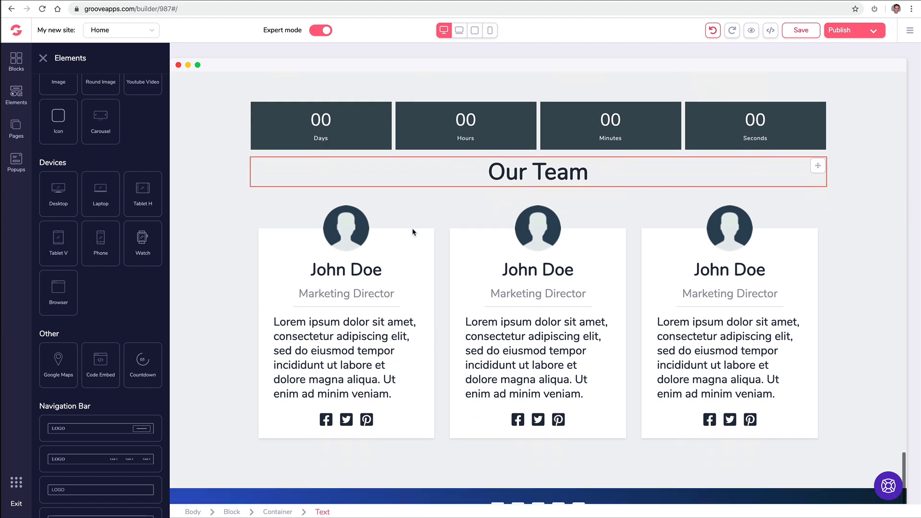
scroll(353, 227, up, 5)
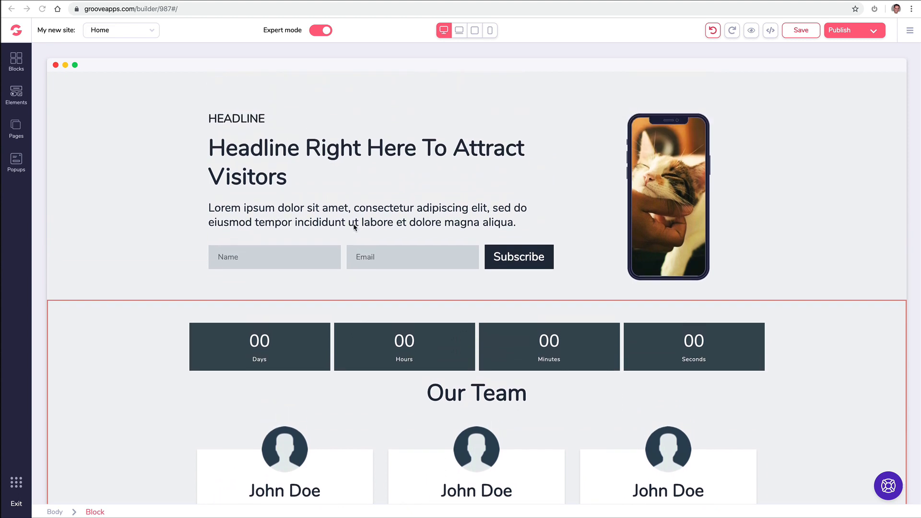
Step: Give the Subscribe button a black background and yellow text
click(499, 259)
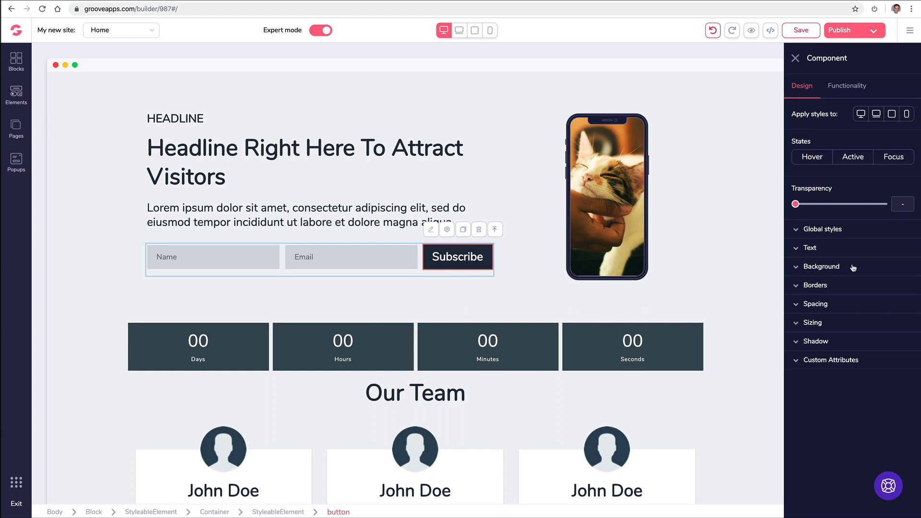
click(805, 268)
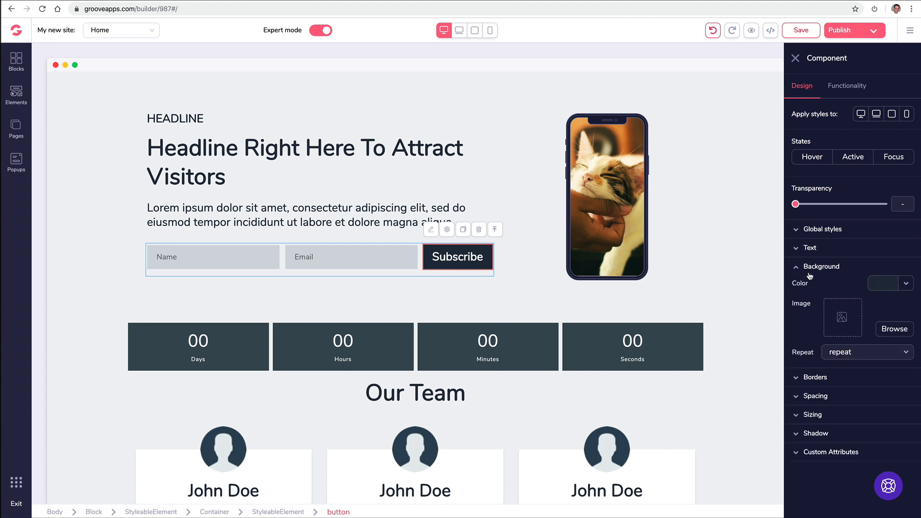
click(878, 287)
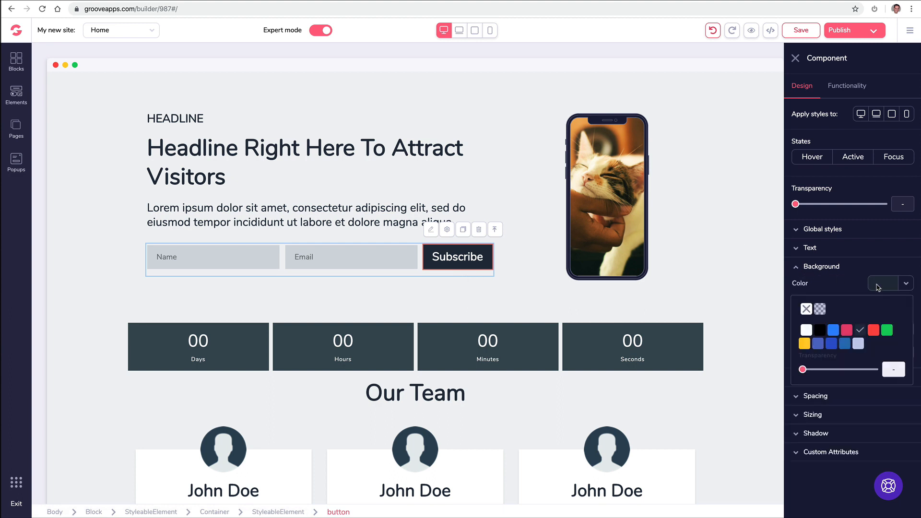
click(819, 331)
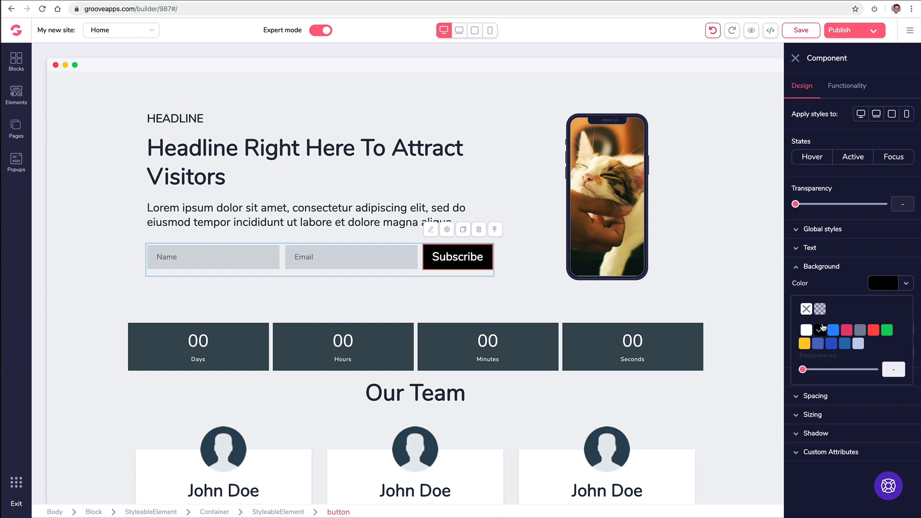
click(810, 248)
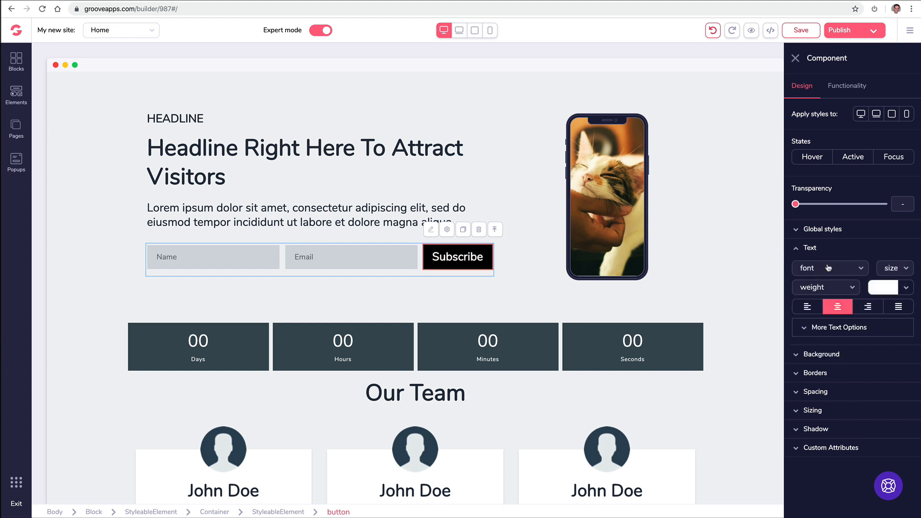
click(894, 286)
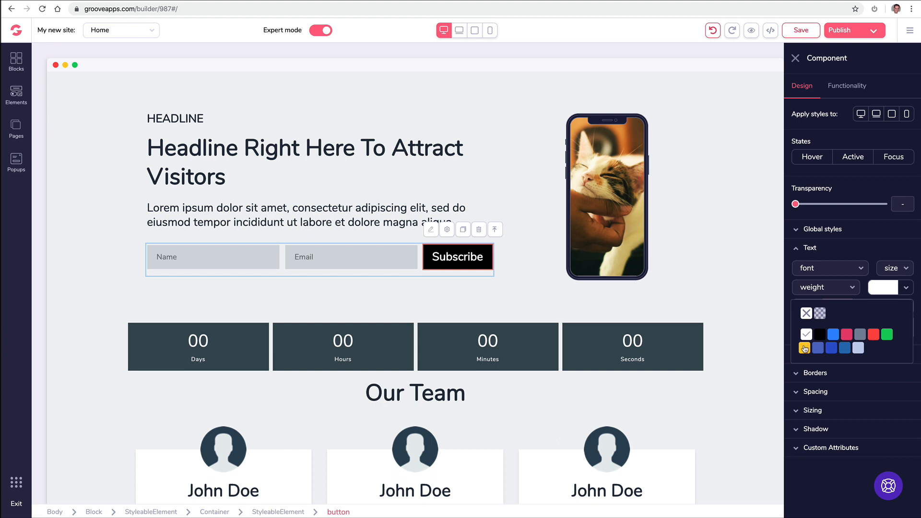
mouse_move(805, 349)
click(805, 392)
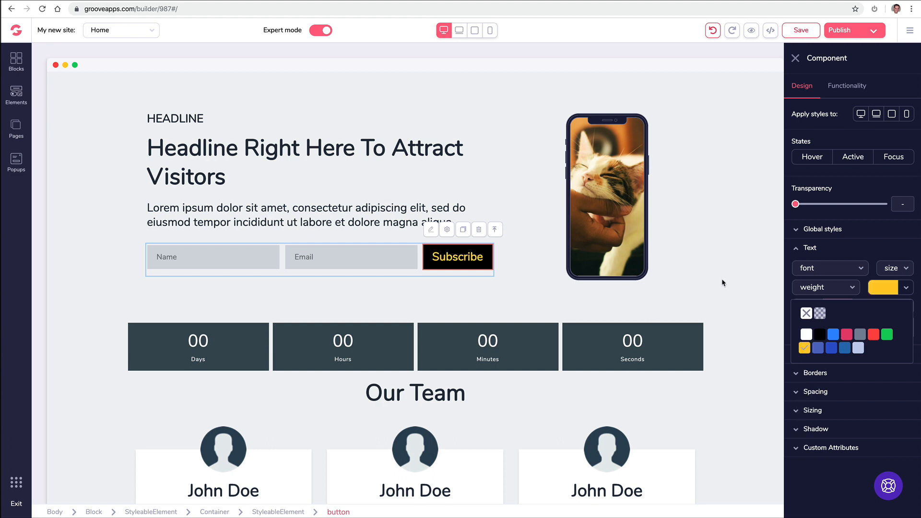
Step: Restyle the Subscribe button with a yellow background and black text
click(852, 249)
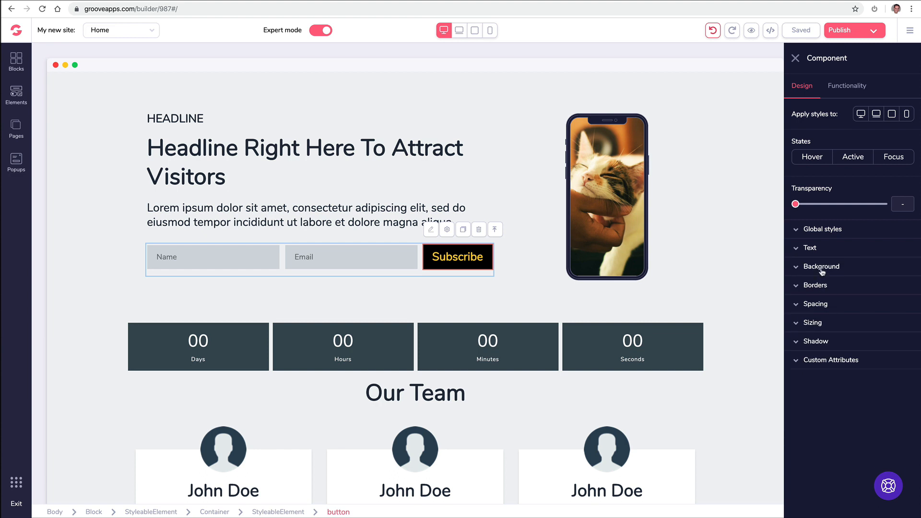
click(822, 270)
click(903, 288)
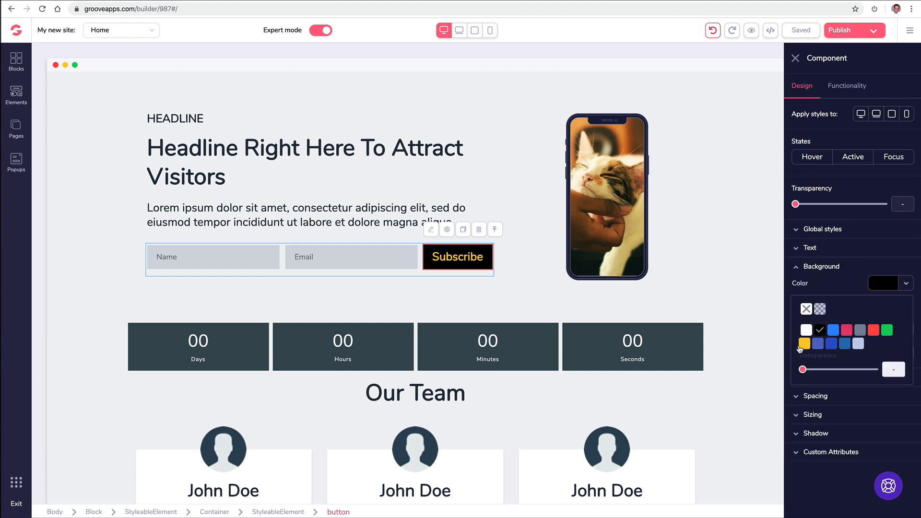
click(805, 389)
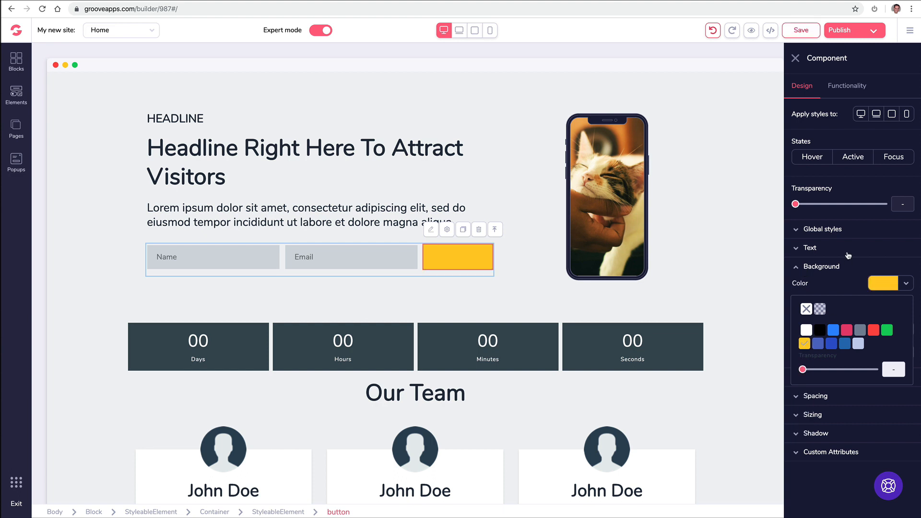
click(833, 249)
click(905, 290)
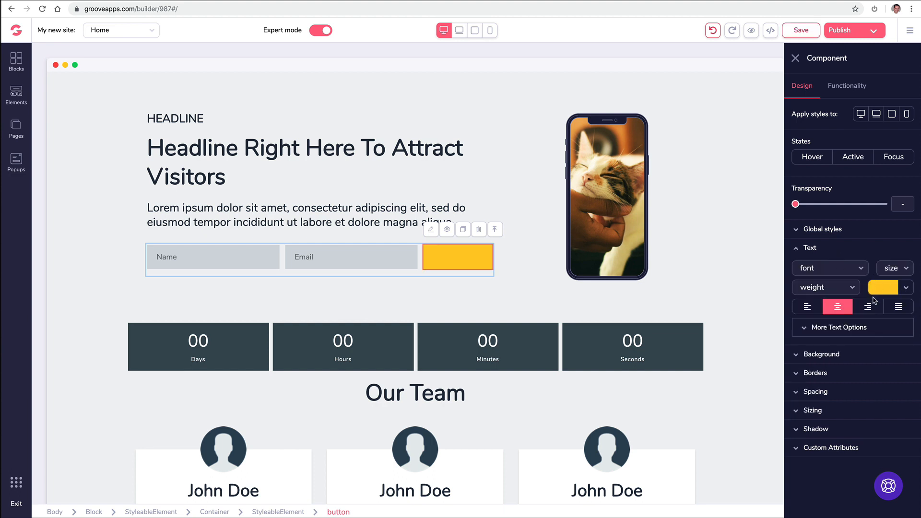
click(884, 289)
click(820, 334)
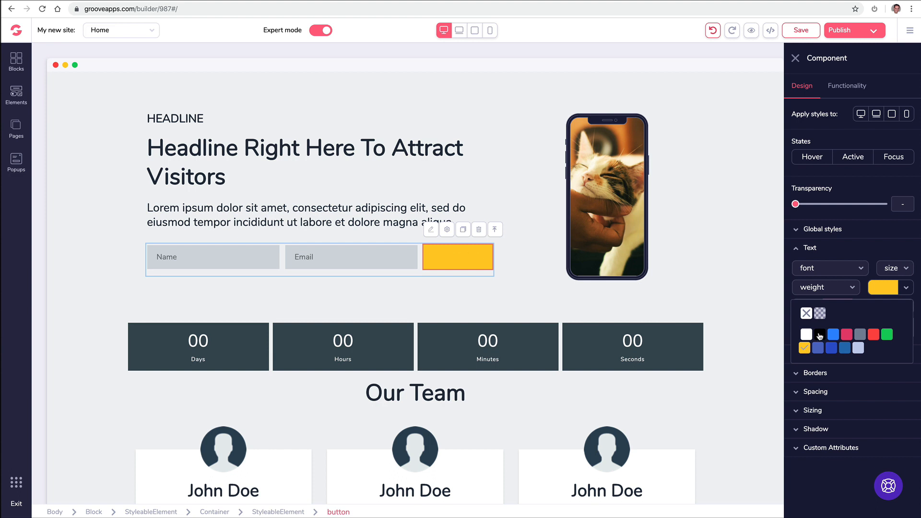
Step: Create a new global style named Yellow Button
click(531, 296)
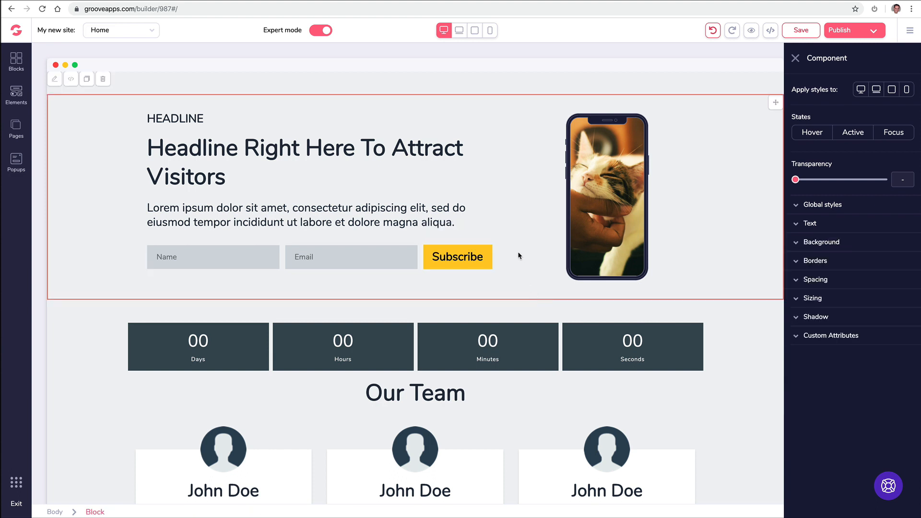
click(799, 207)
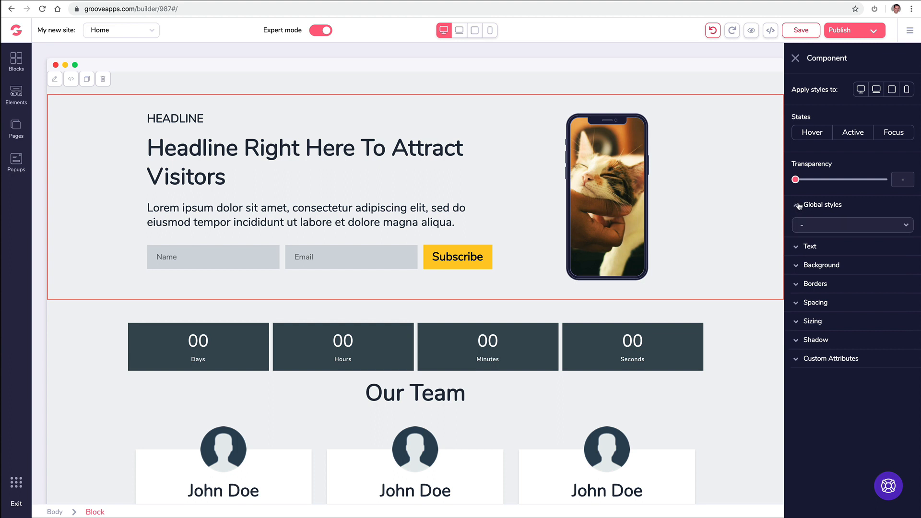
click(824, 226)
click(829, 237)
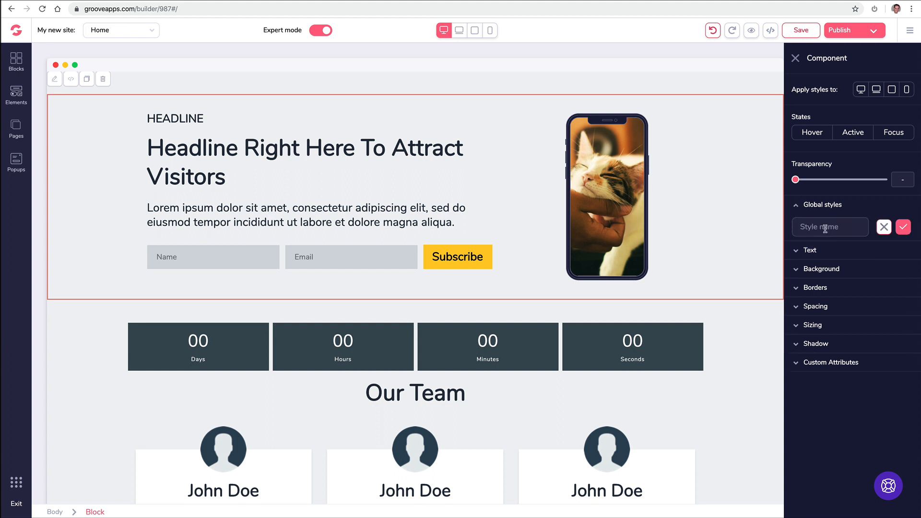
text(Yellow Button)
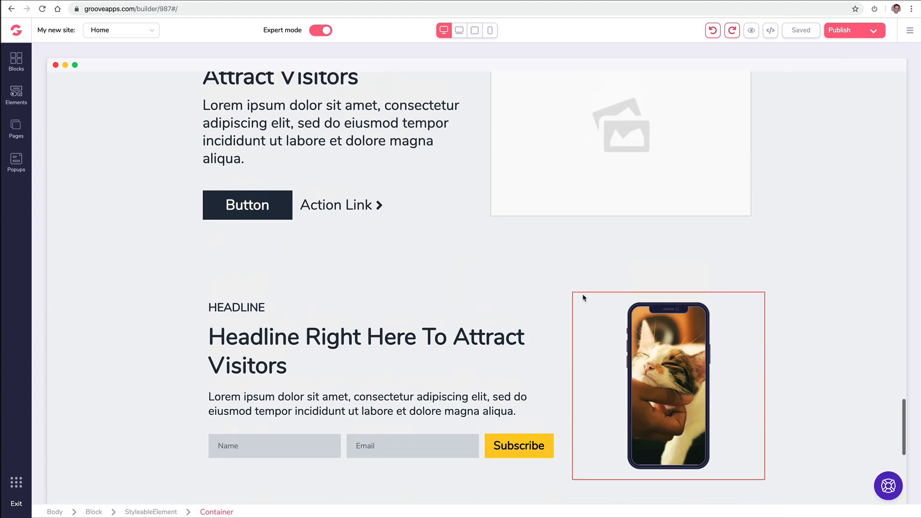
Step: Open the list of global styles available for the dark button under the $97 pricing plan
scroll(583, 298, up, 6)
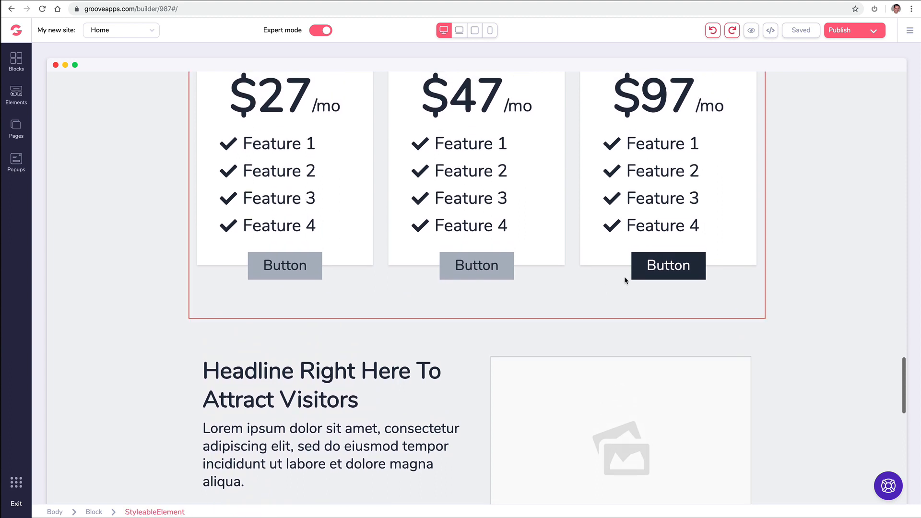
click(629, 271)
click(837, 229)
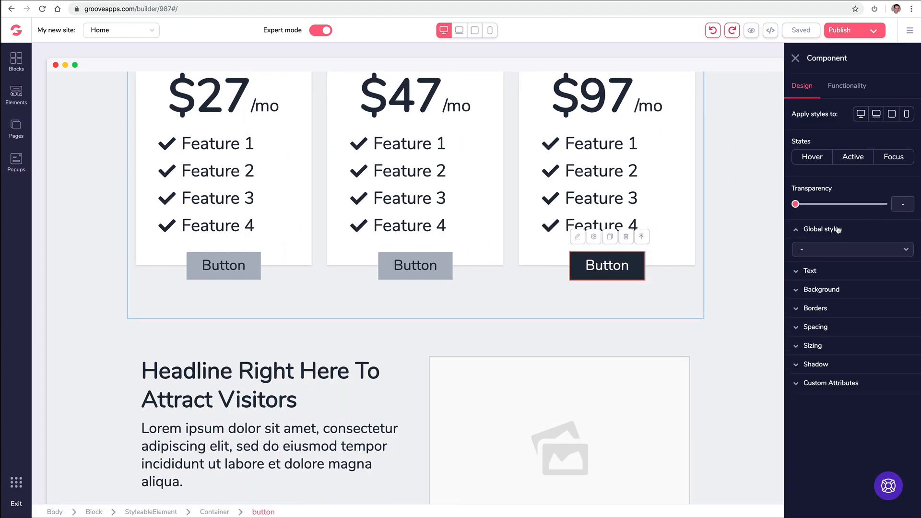
click(820, 249)
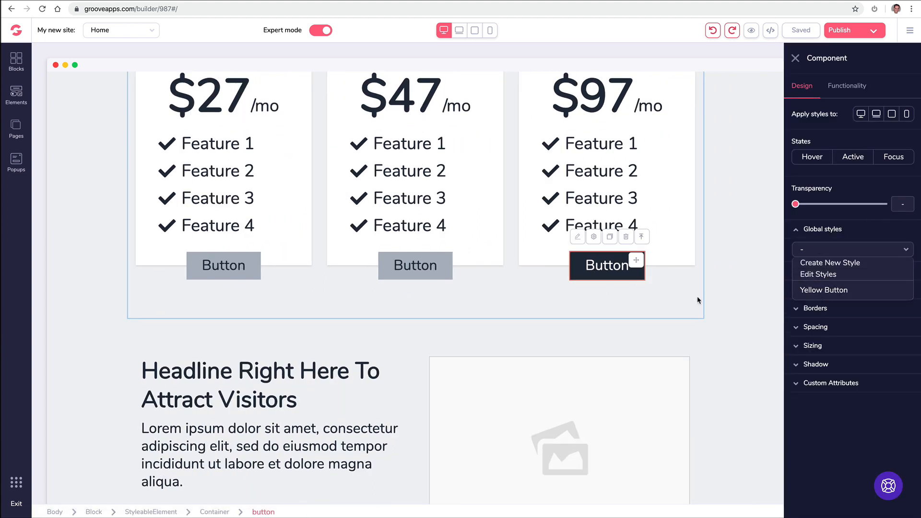
click(658, 313)
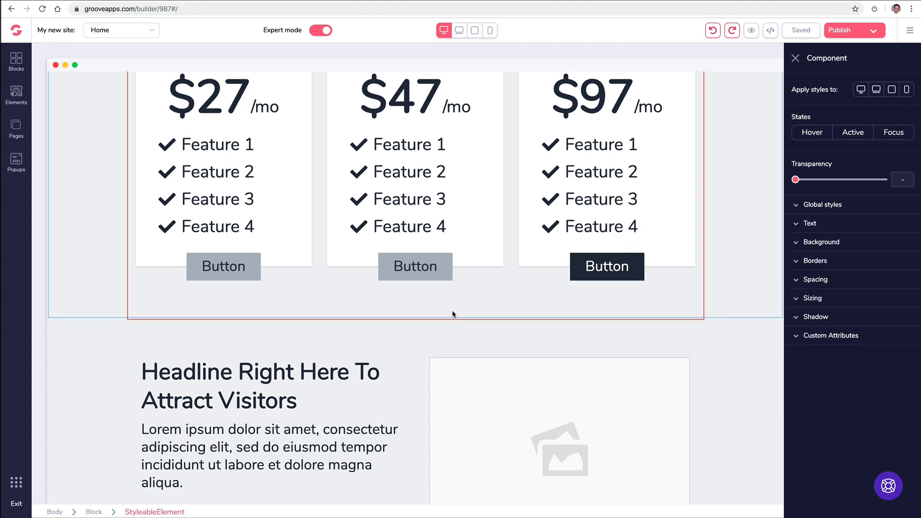
click(243, 267)
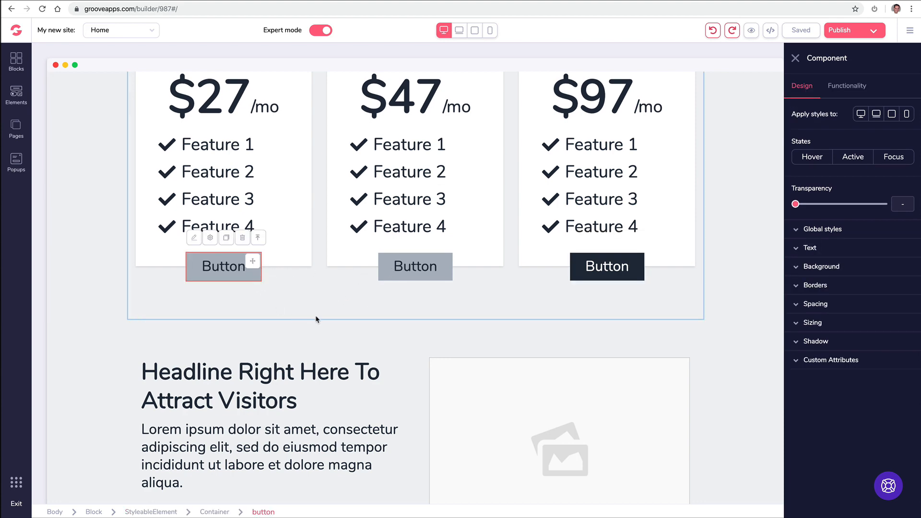
Step: View the site's main menu options for templates, site settings and revisions
scroll(319, 314, down, 5)
scroll(335, 293, down, 3)
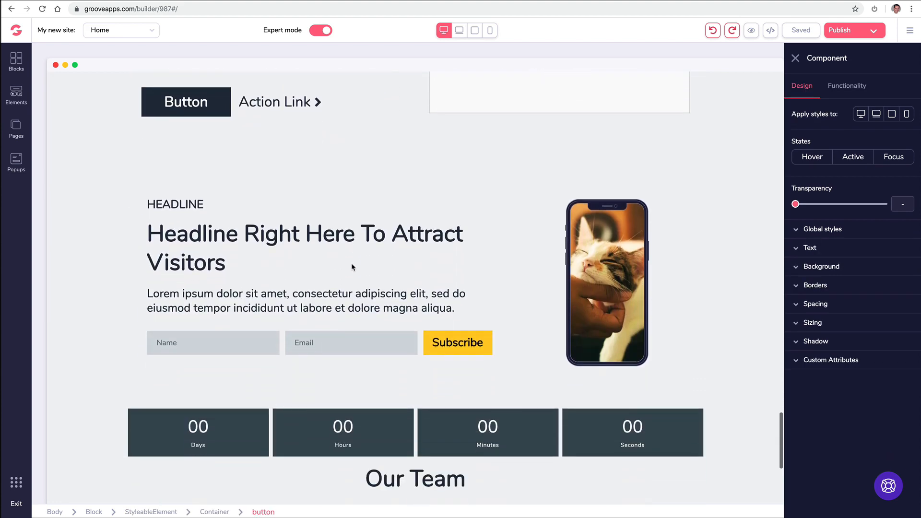
scroll(351, 263, down, 1)
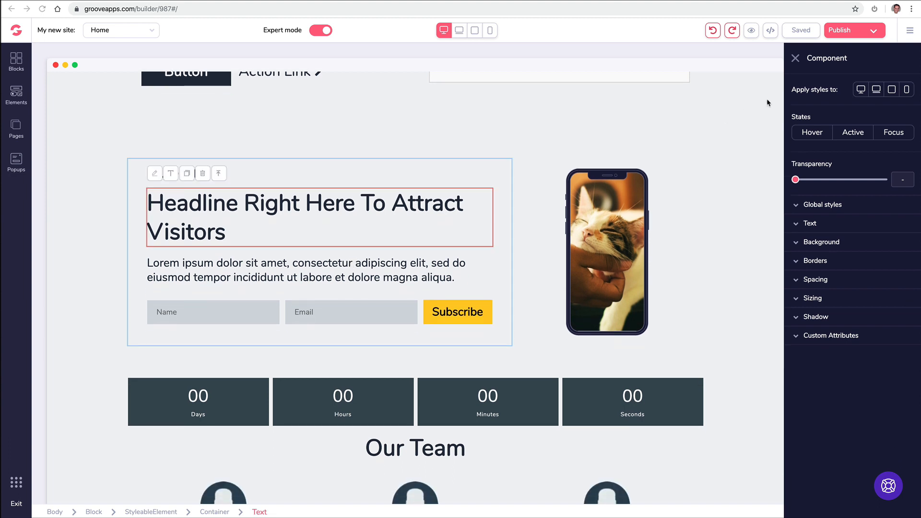
click(909, 32)
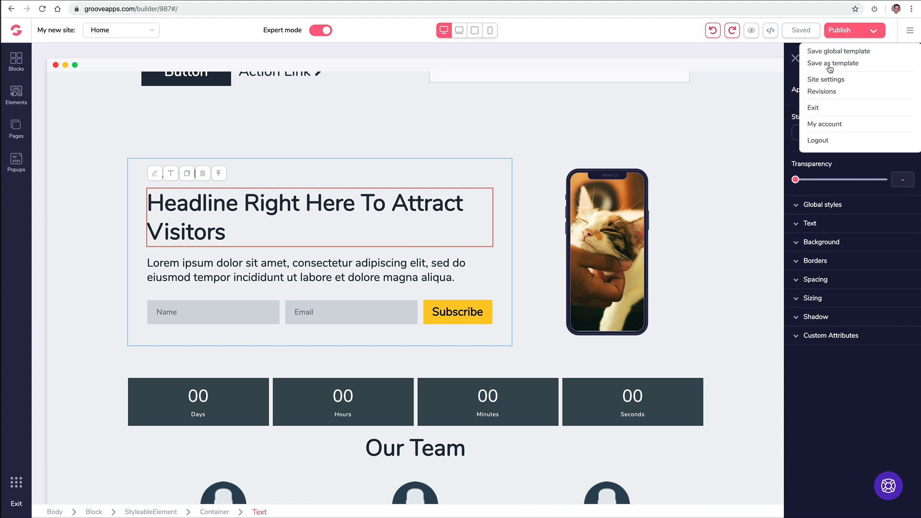
click(651, 134)
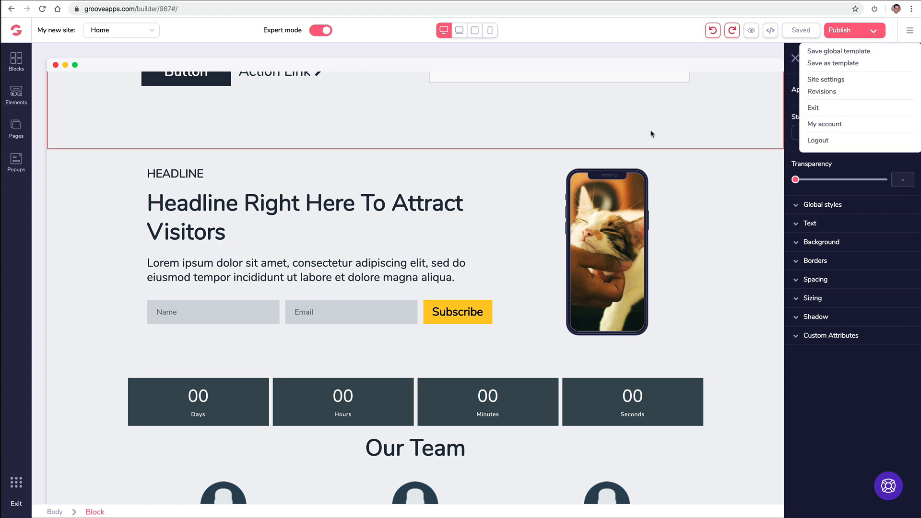
click(107, 194)
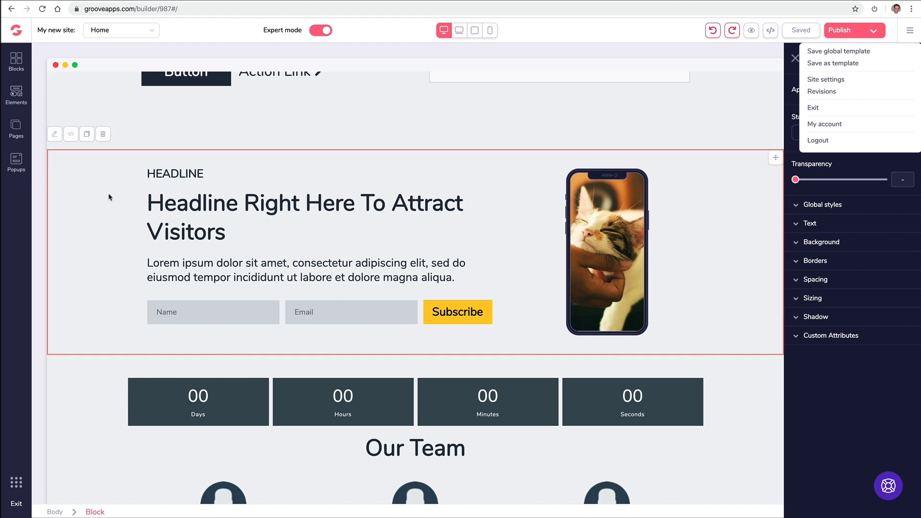
Step: Select the footer block and view the list of wireframe block categories
scroll(262, 202, down, 8)
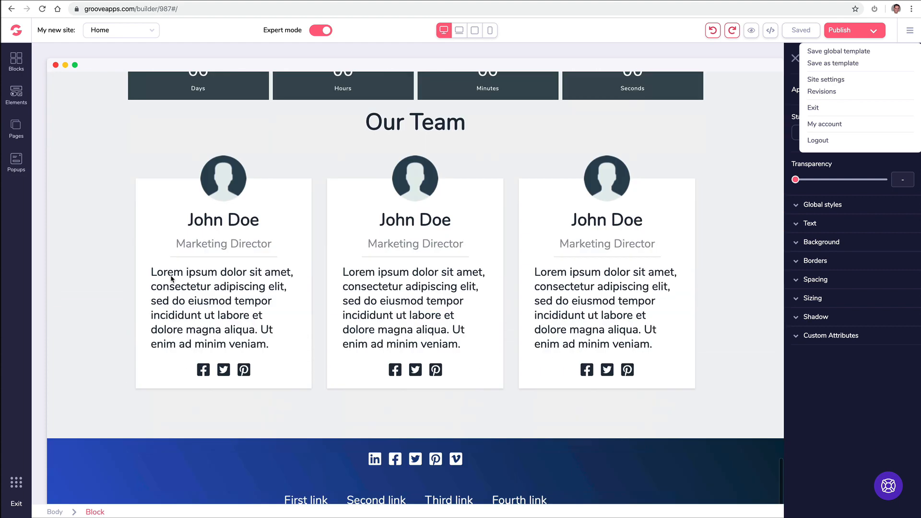
click(150, 458)
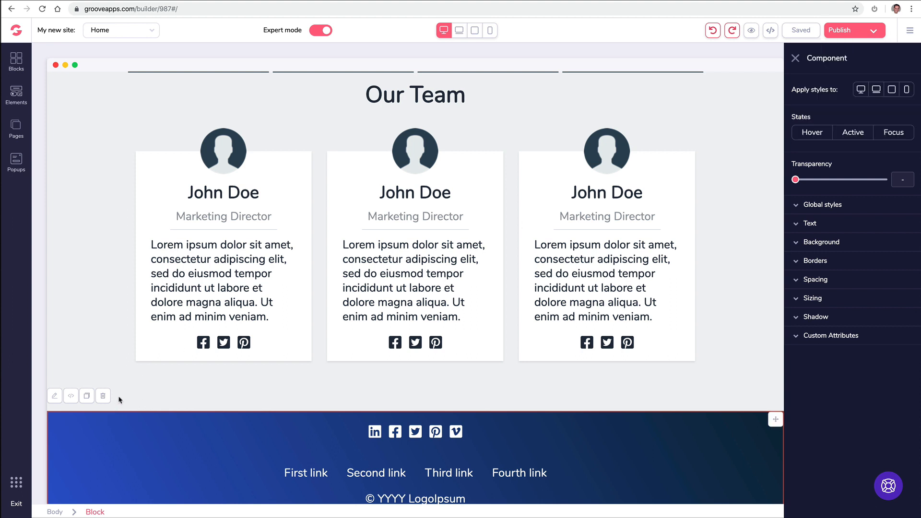
scroll(185, 405, up, 2)
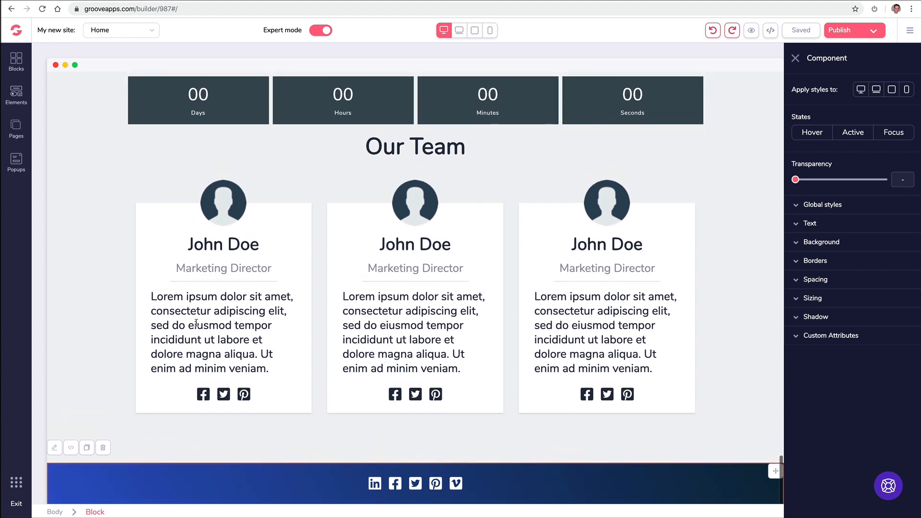
click(16, 58)
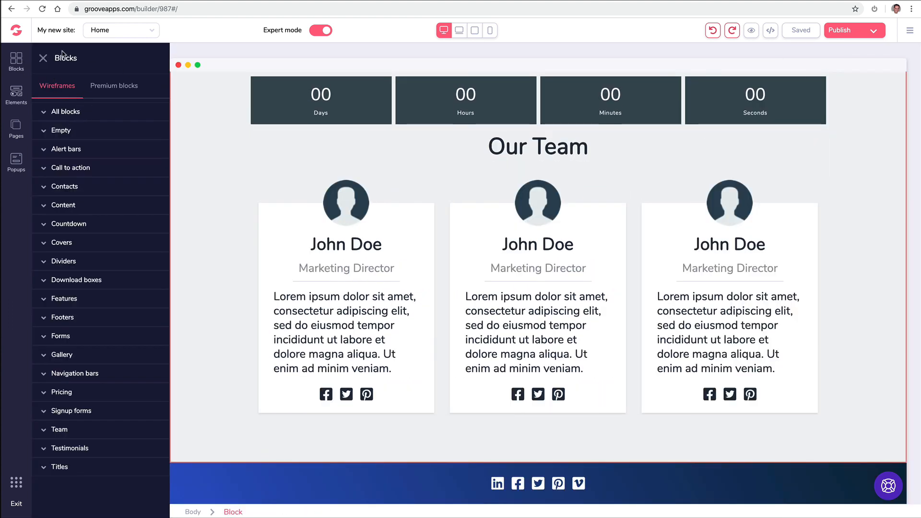
click(43, 58)
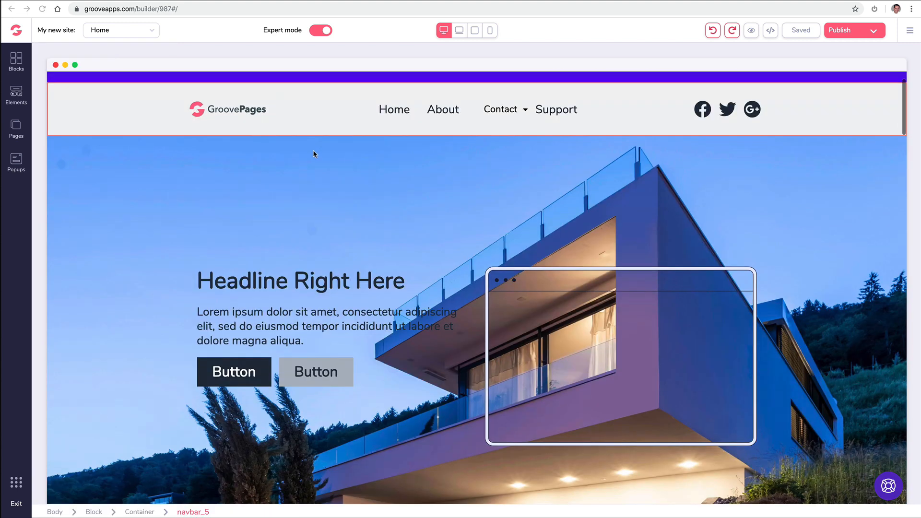
Step: Examine the custom attributes and display options of the first testimonial's text
scroll(314, 154, down, 3)
scroll(315, 154, down, 5)
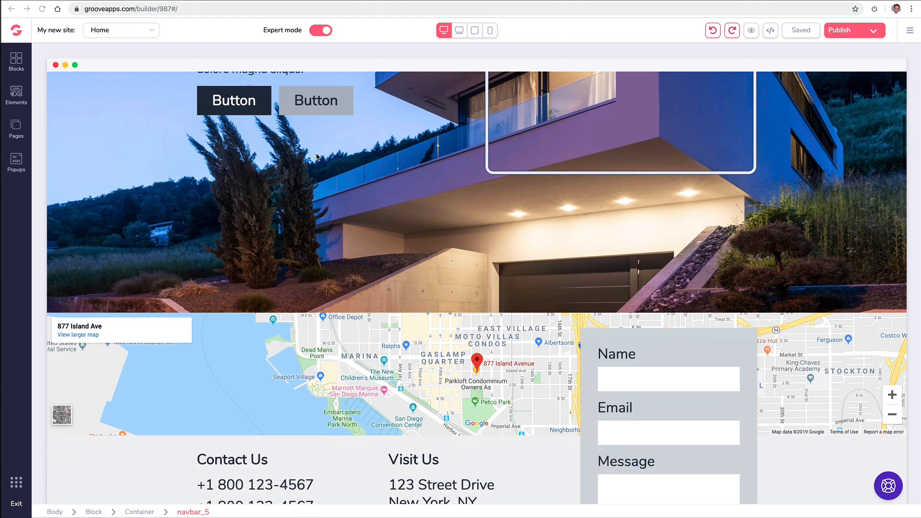
scroll(345, 154, down, 5)
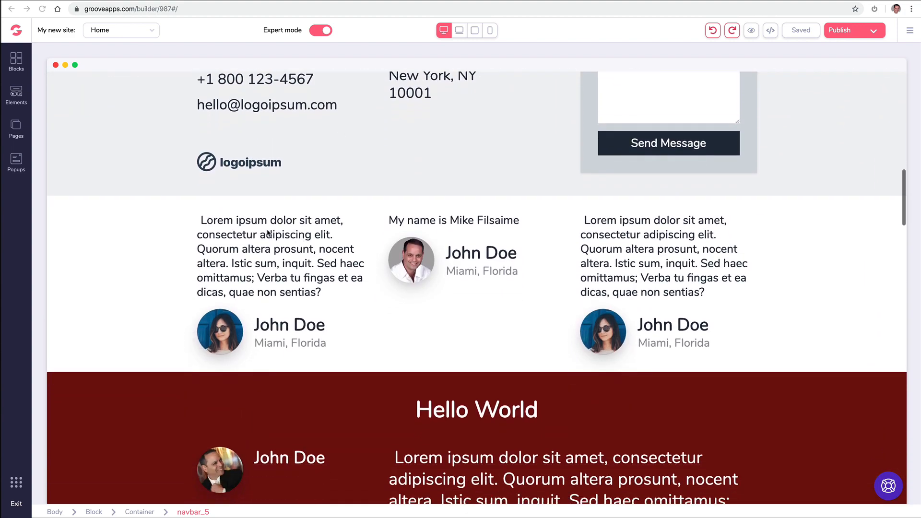
click(267, 231)
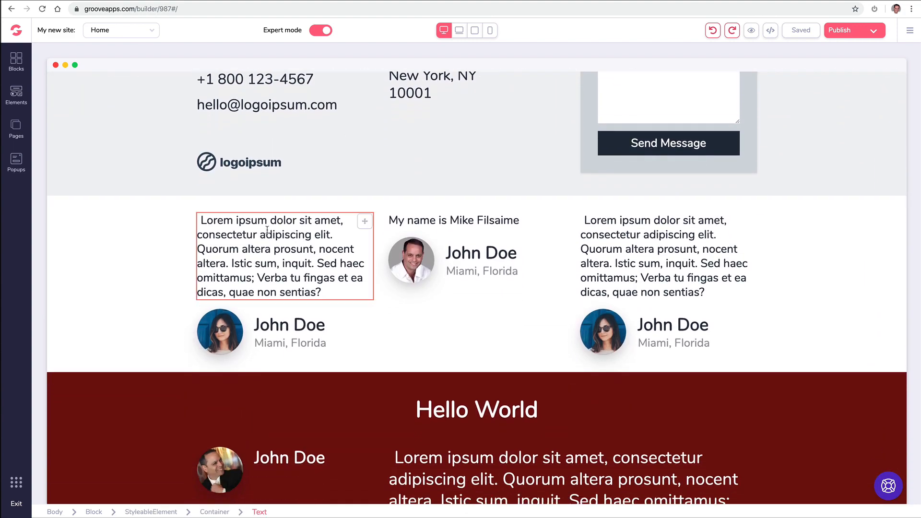
click(211, 225)
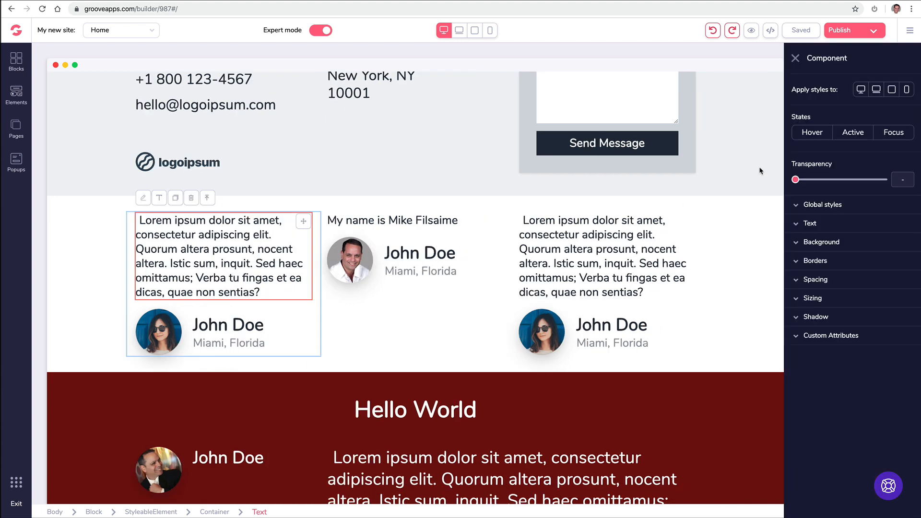
click(809, 340)
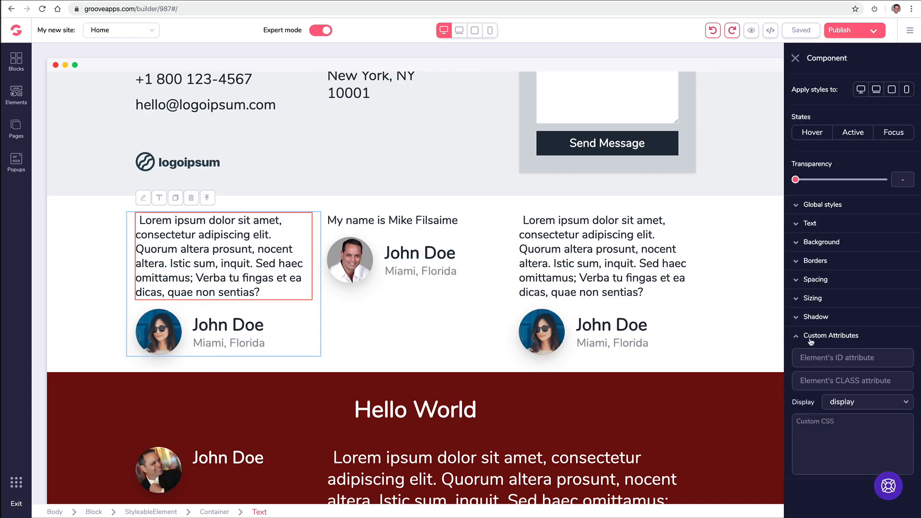
click(861, 406)
scroll(856, 427, down, 2)
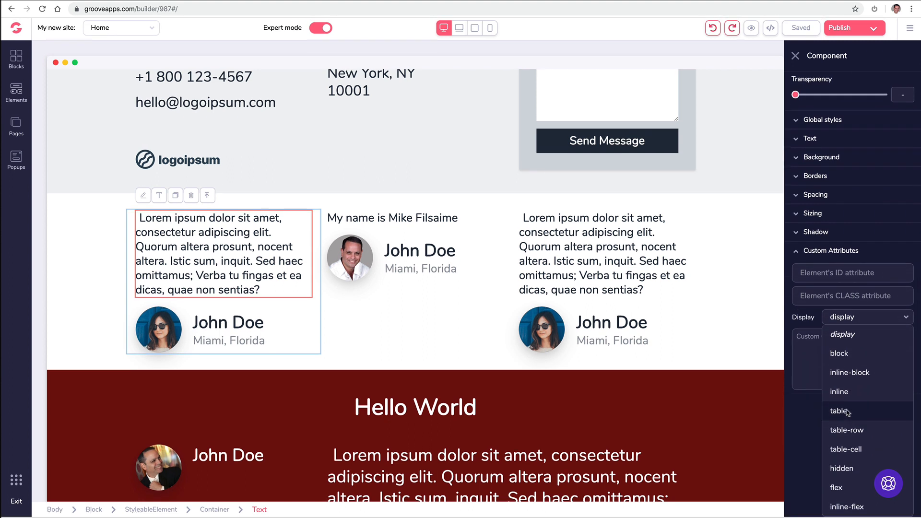
click(820, 276)
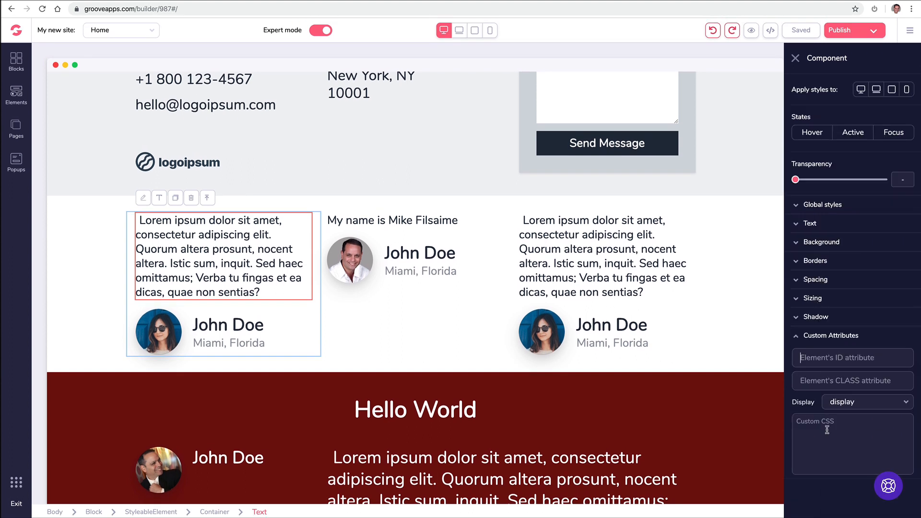
Step: Open the source code of the block with the three testimonials and save it
click(574, 250)
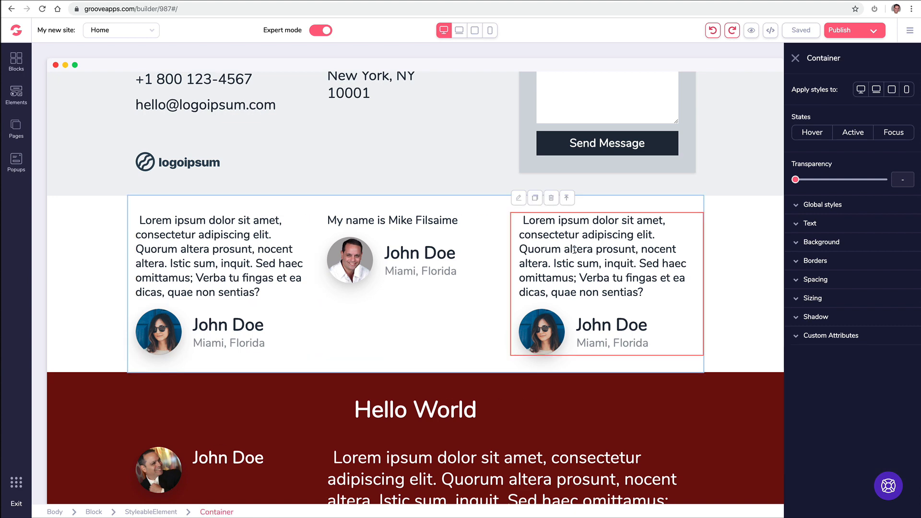
click(387, 266)
click(296, 258)
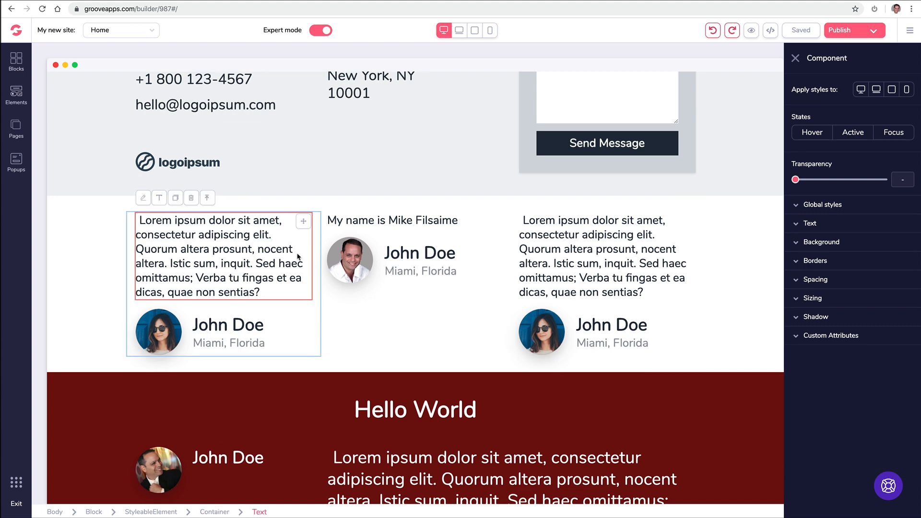
click(91, 218)
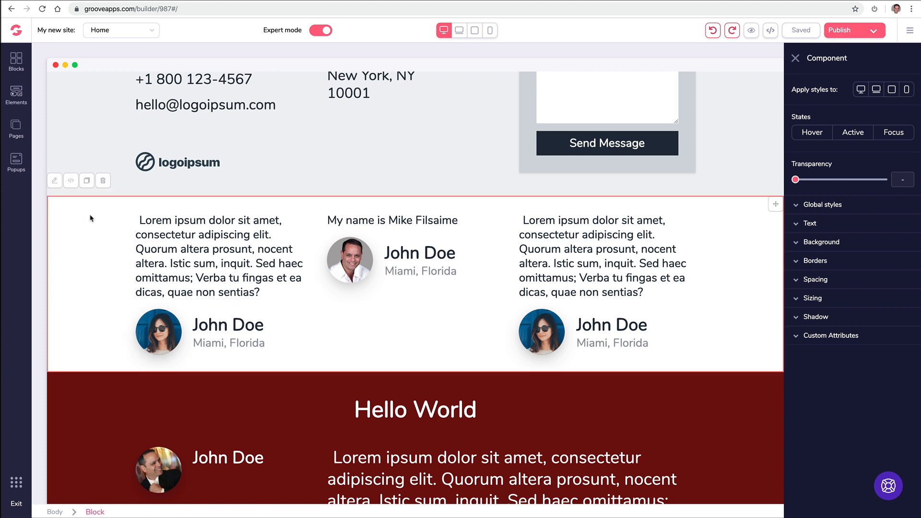
click(72, 183)
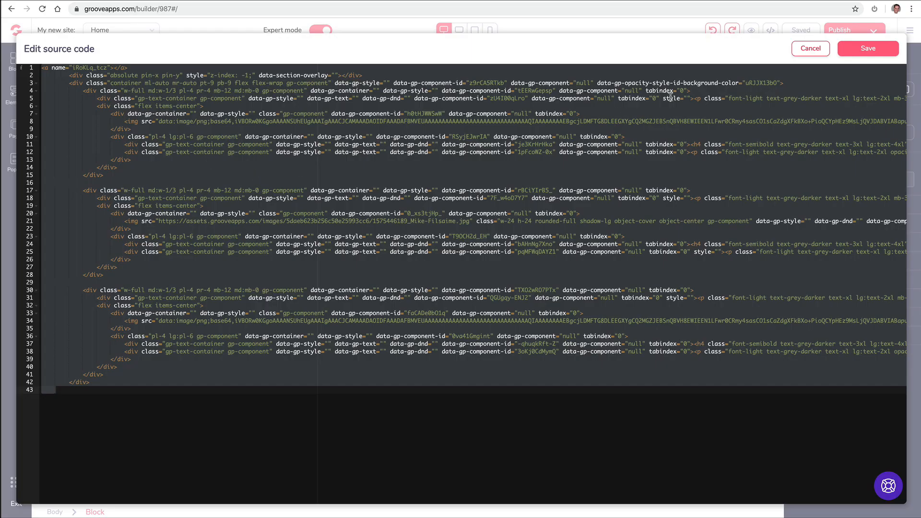
click(871, 56)
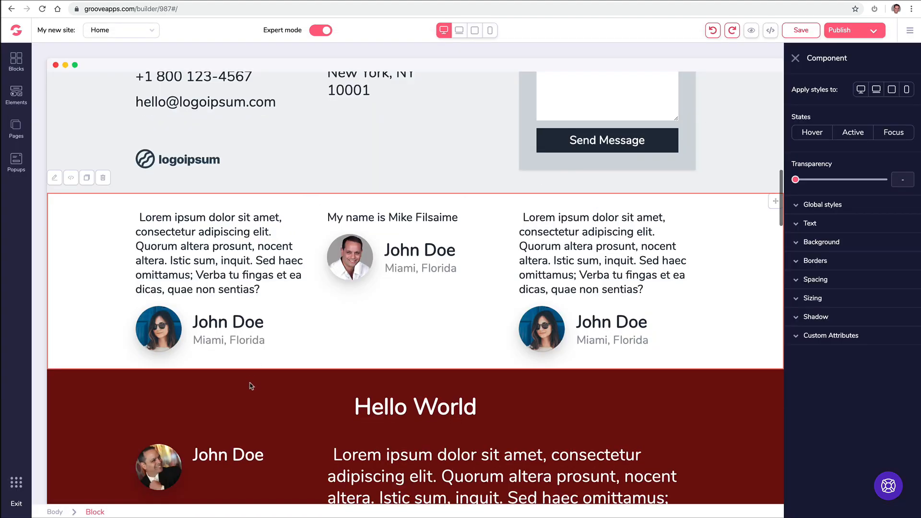
Step: View the source code of the blue footer block and close it without saving
scroll(172, 321, down, 3)
scroll(172, 322, down, 15)
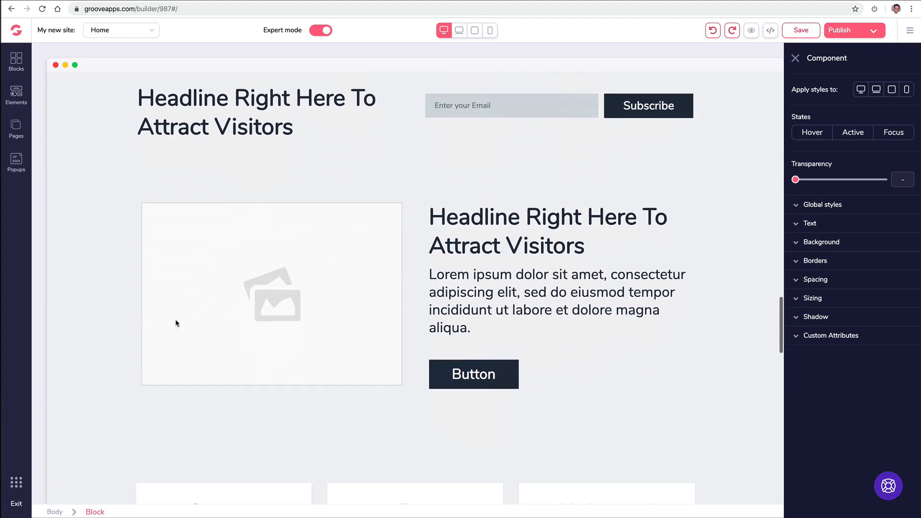
scroll(177, 325, down, 10)
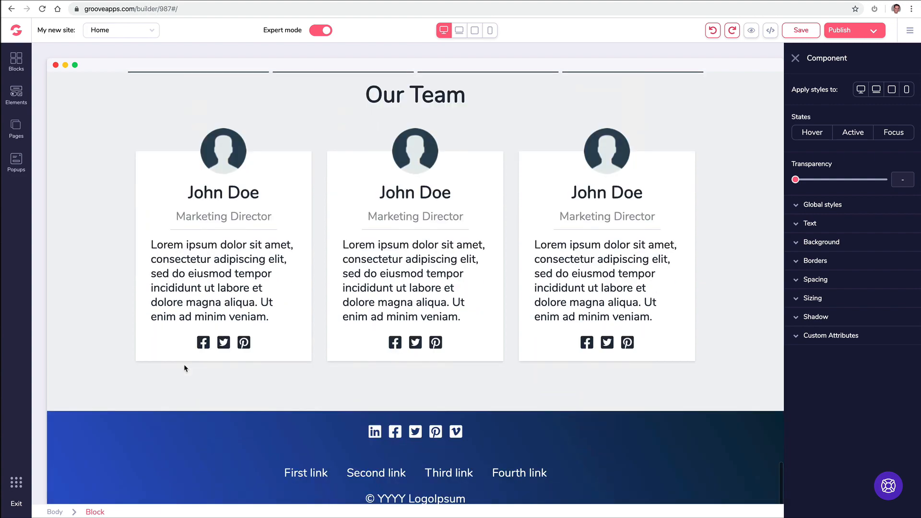
click(75, 402)
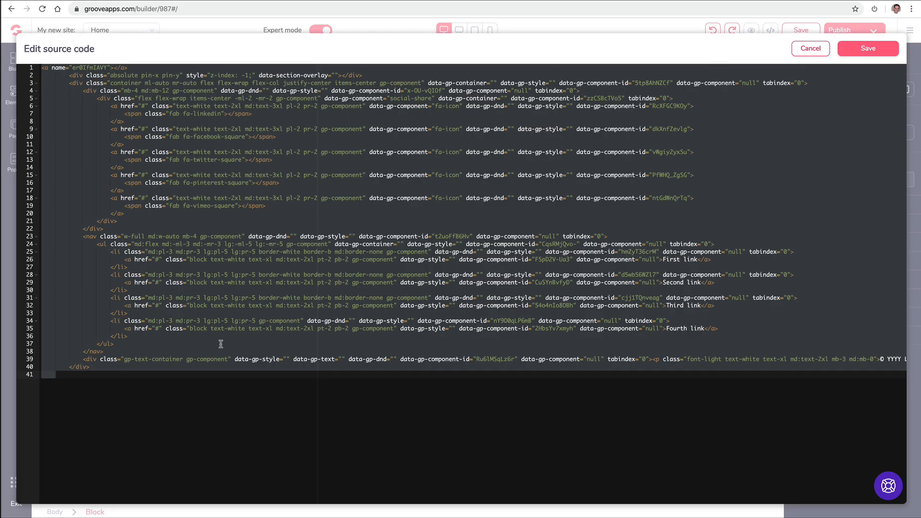
click(811, 49)
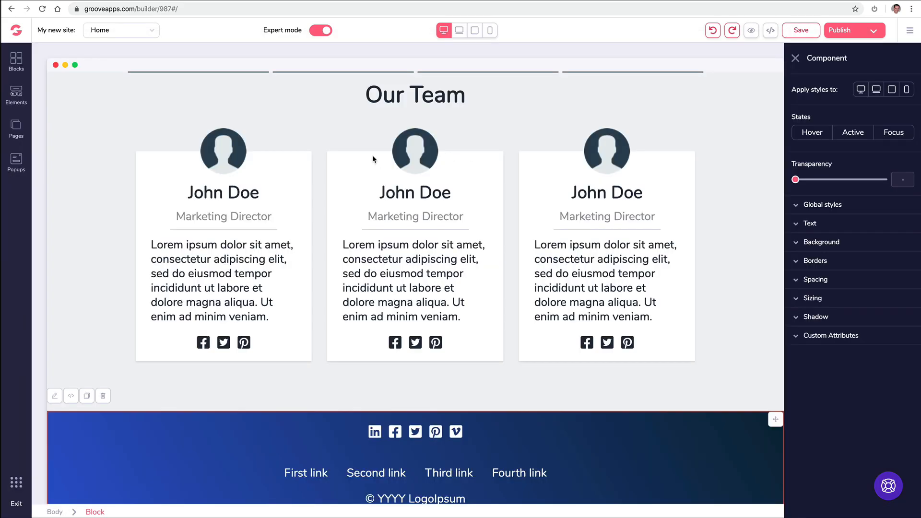
Step: View the source code of the block with the headline, button and placeholder image, and close it without saving
scroll(373, 153, up, 6)
scroll(374, 152, up, 8)
scroll(298, 230, down, 3)
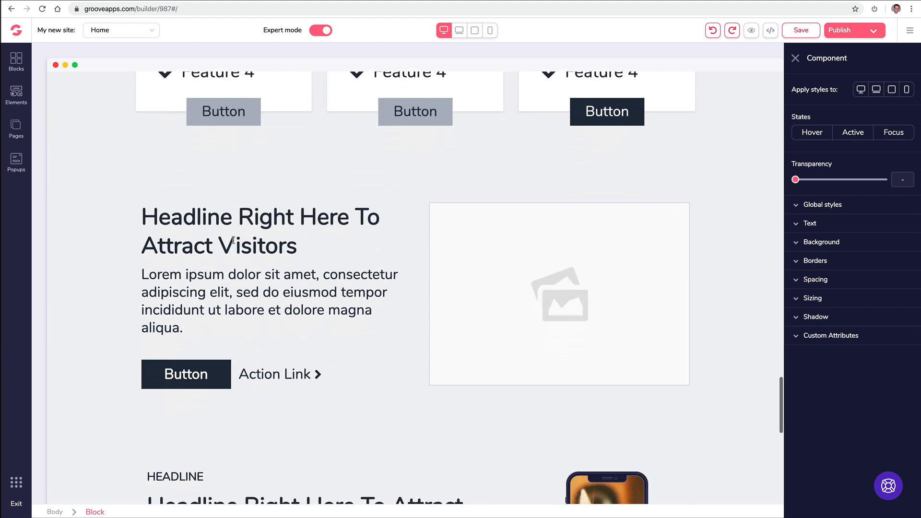
click(74, 131)
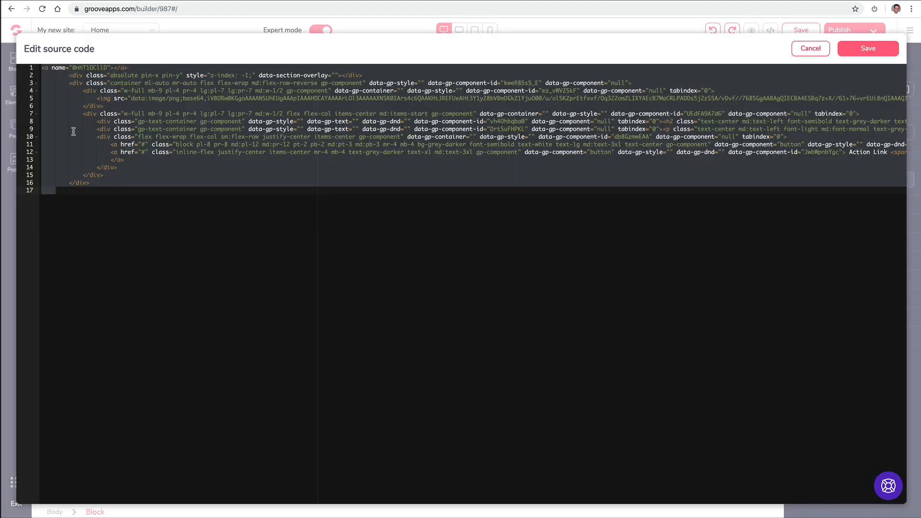
click(811, 48)
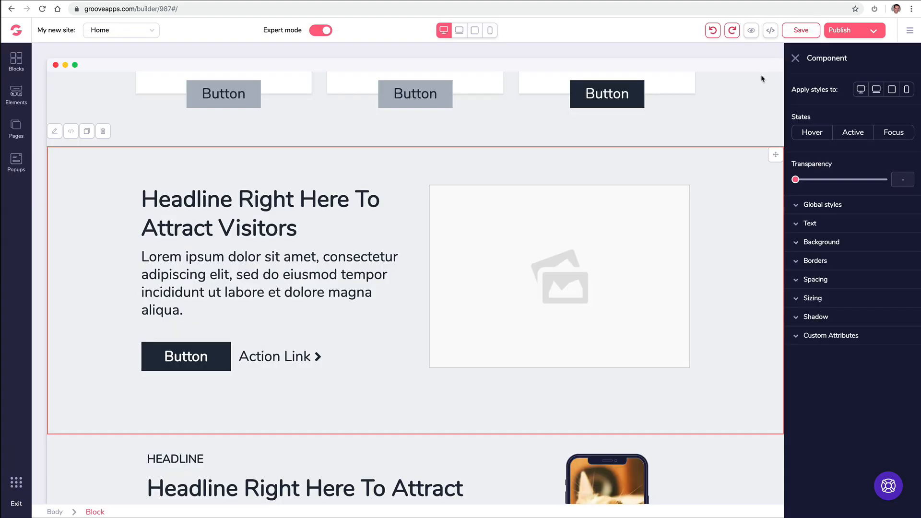
Step: Look through the source code of the entire Home page and close it without saving
click(771, 31)
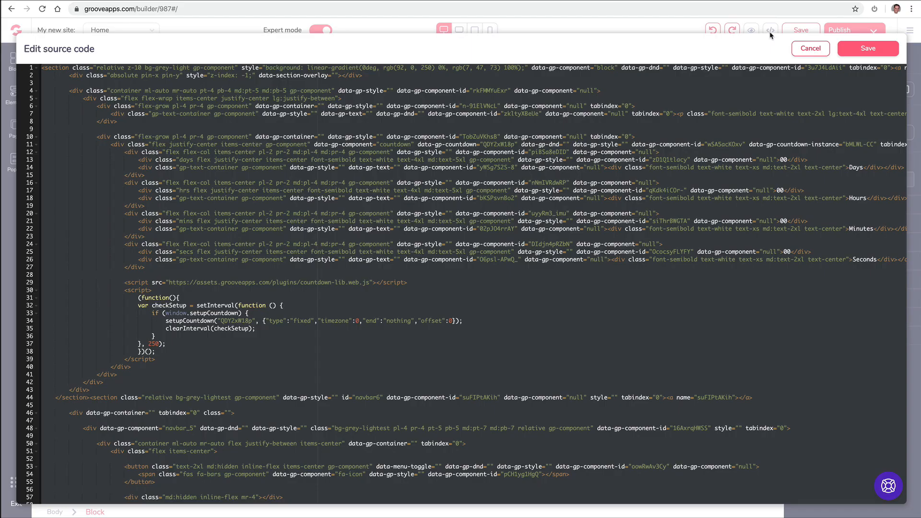
scroll(695, 105, down, 5)
scroll(694, 104, down, 1)
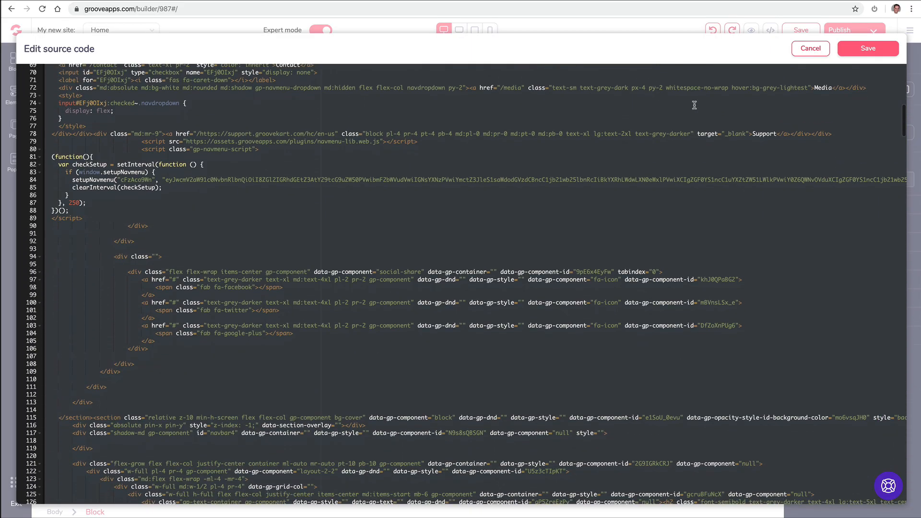
scroll(693, 103, up, 7)
click(811, 49)
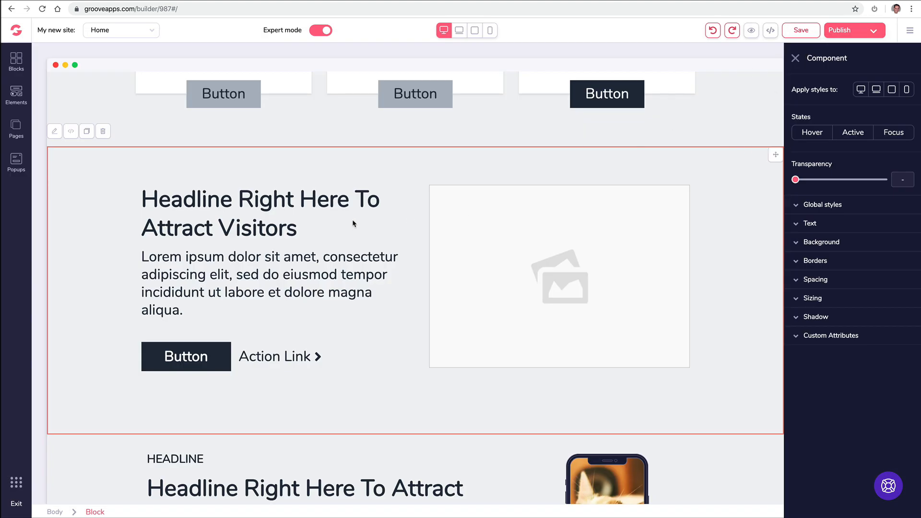
Step: Inspect the dark button beside the action link and the yellow Subscribe button in the form below
scroll(353, 221, down, 3)
click(210, 254)
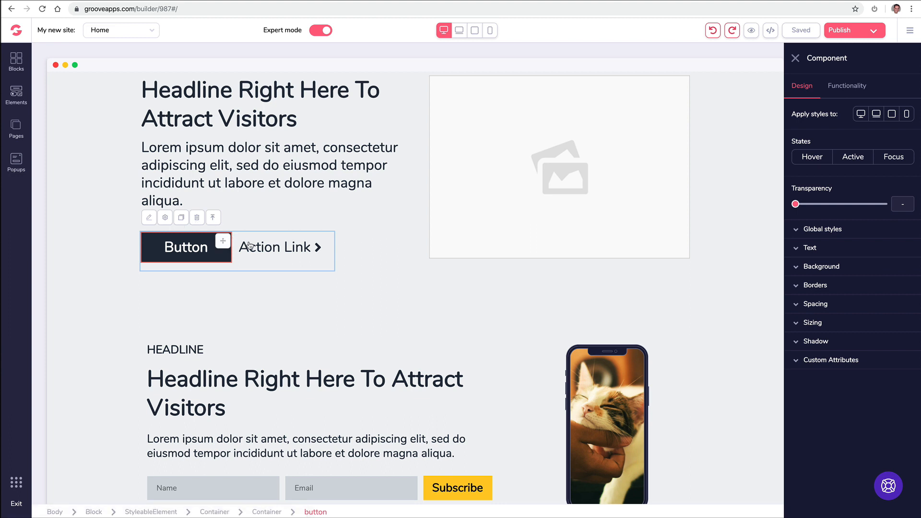
scroll(422, 411, down, 3)
click(443, 396)
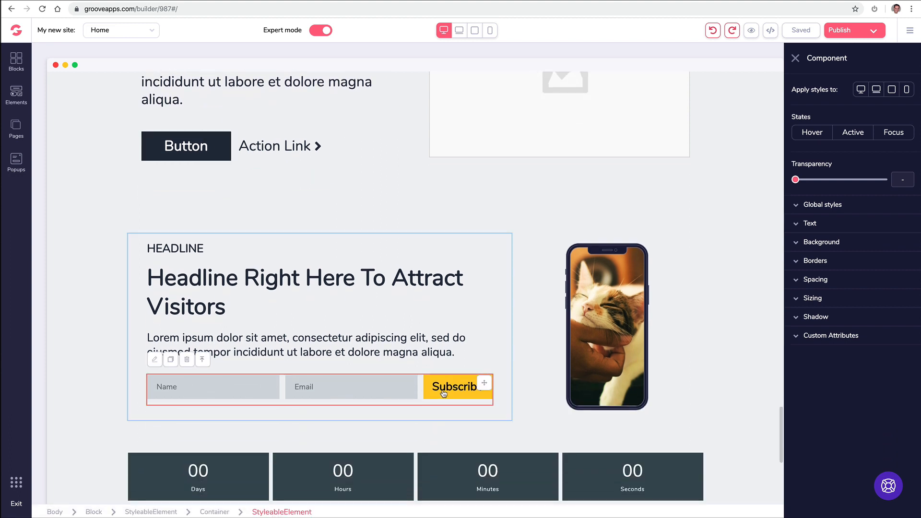
click(484, 392)
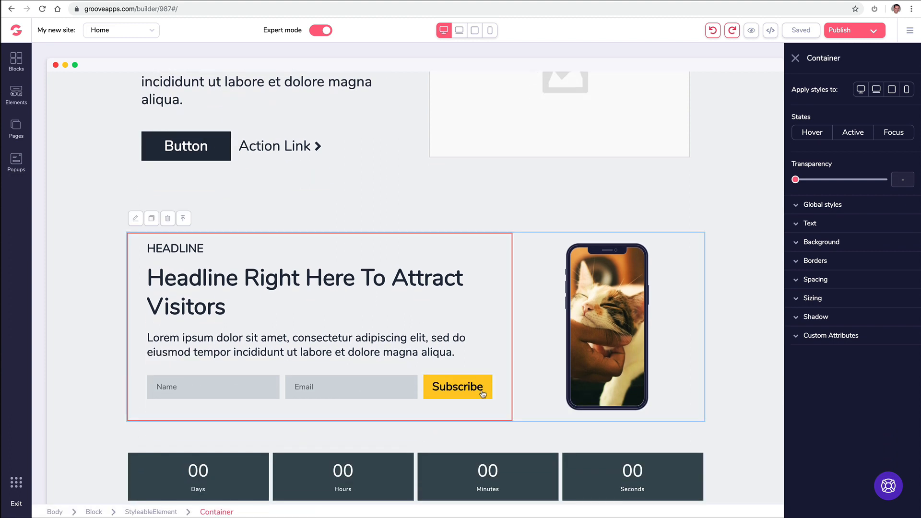
click(480, 393)
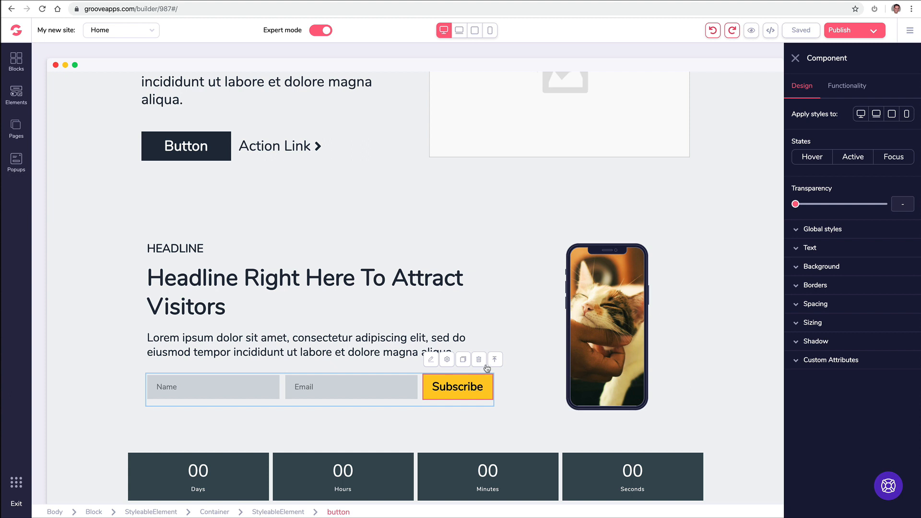
Step: View the source code of the block with the subscribe form and phone image, and close it without saving
click(167, 296)
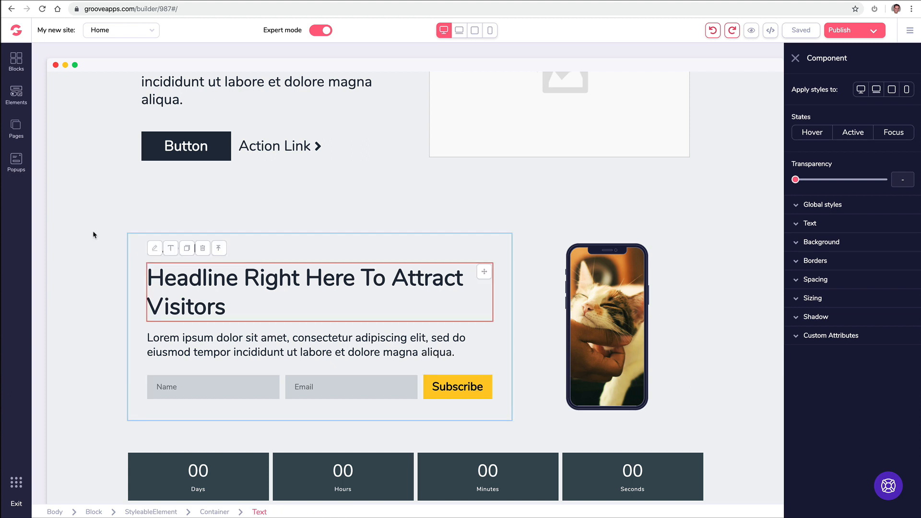
click(93, 234)
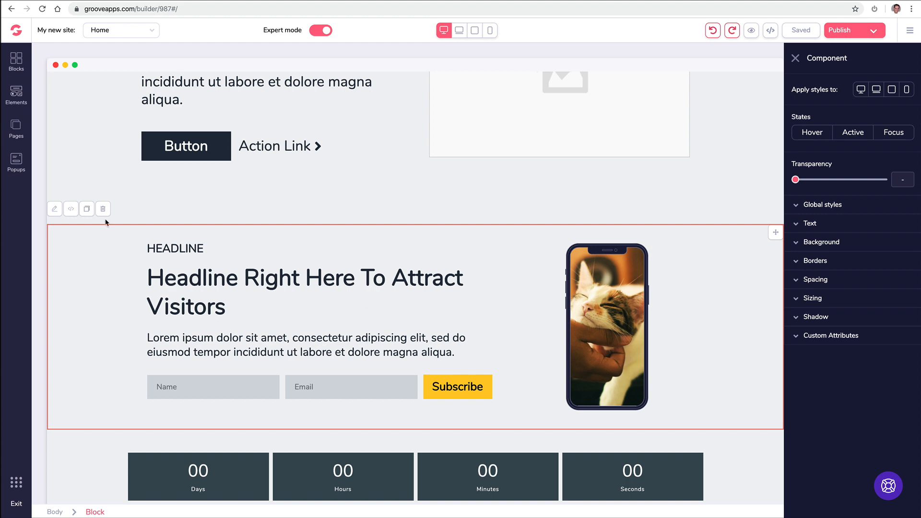
click(73, 210)
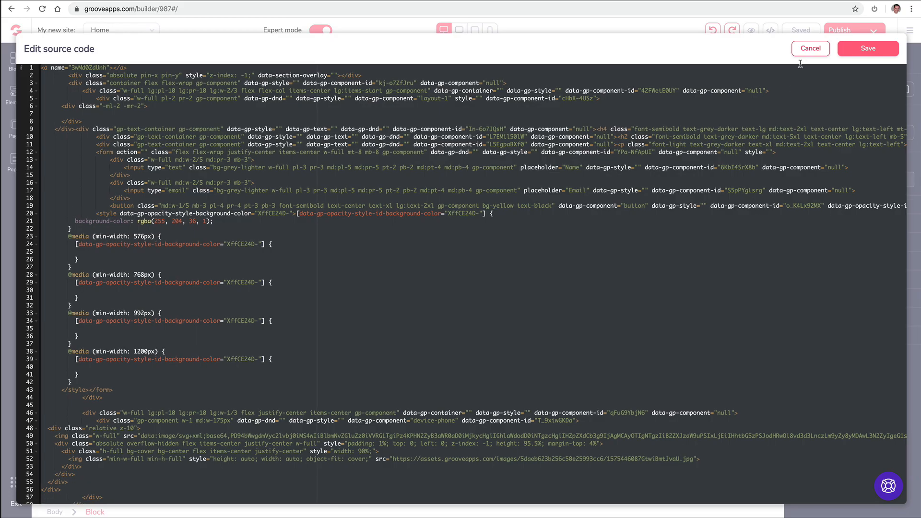
click(809, 48)
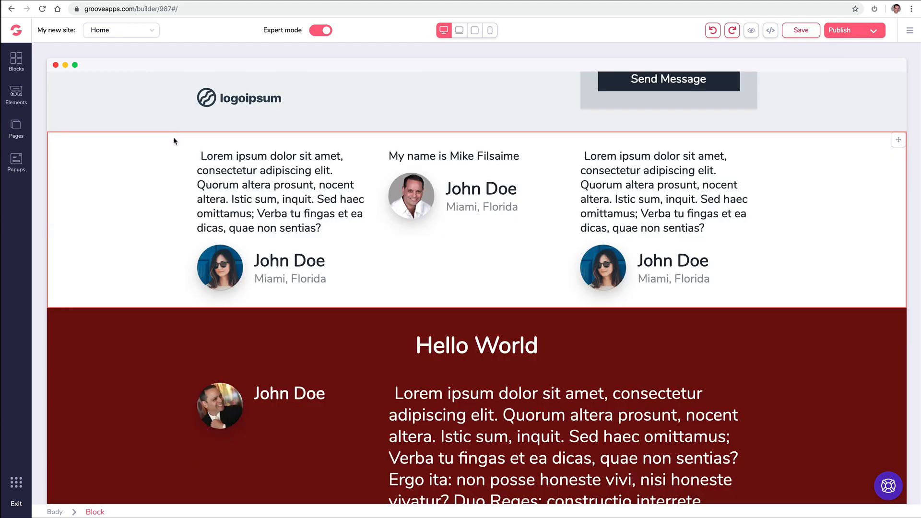
Step: Create a new popup named Button, keeping the Standard type and the Home page
click(16, 161)
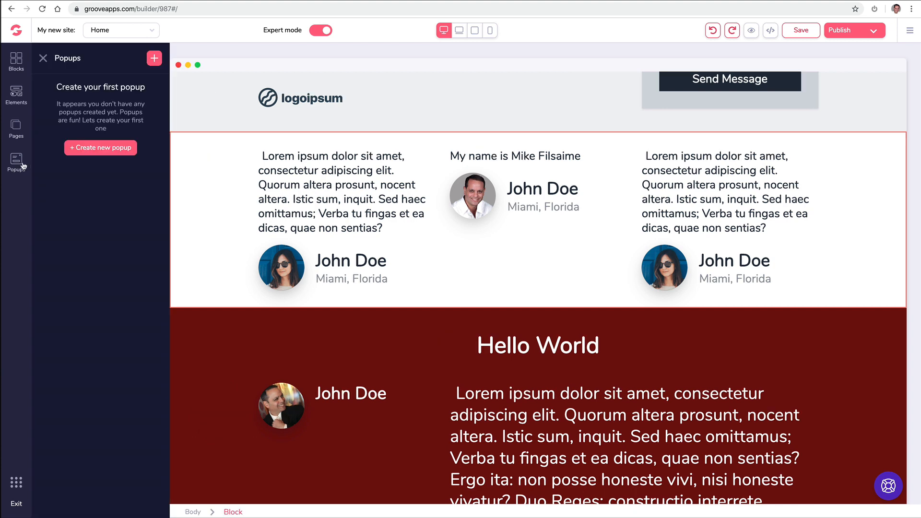
click(99, 149)
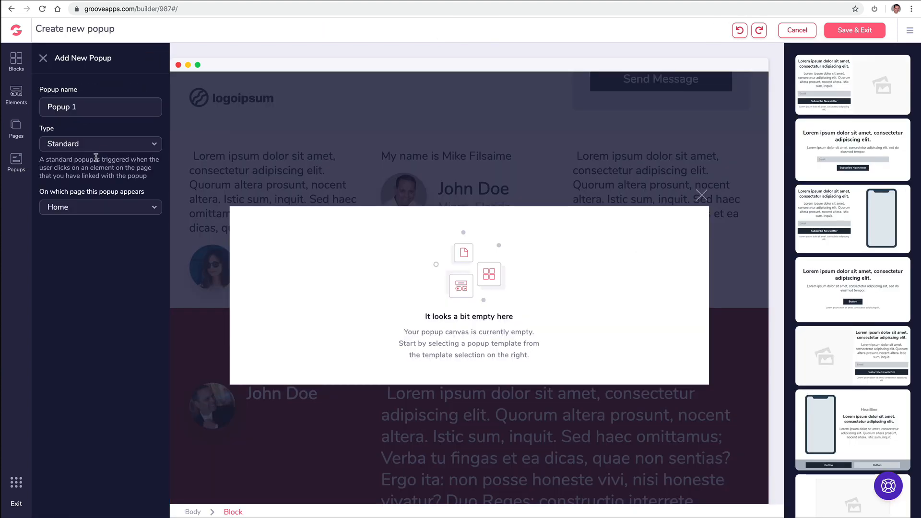
click(99, 146)
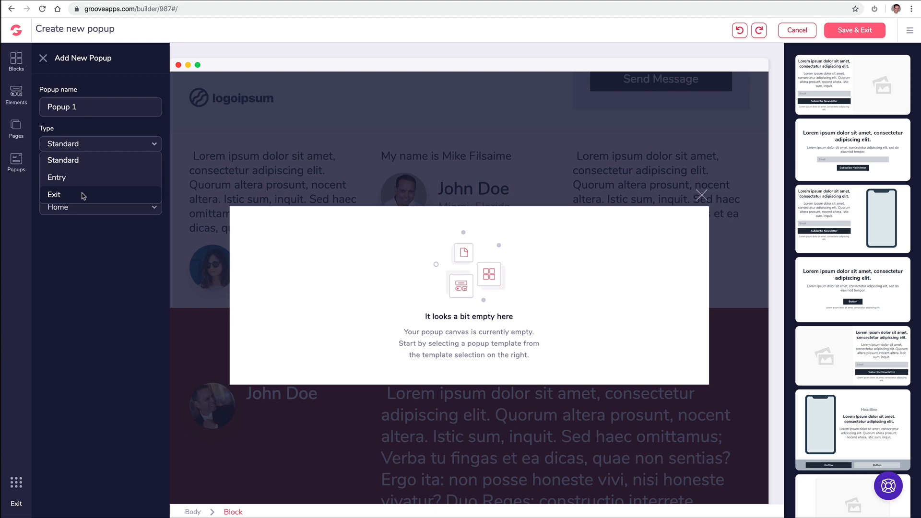
triple_click(88, 109)
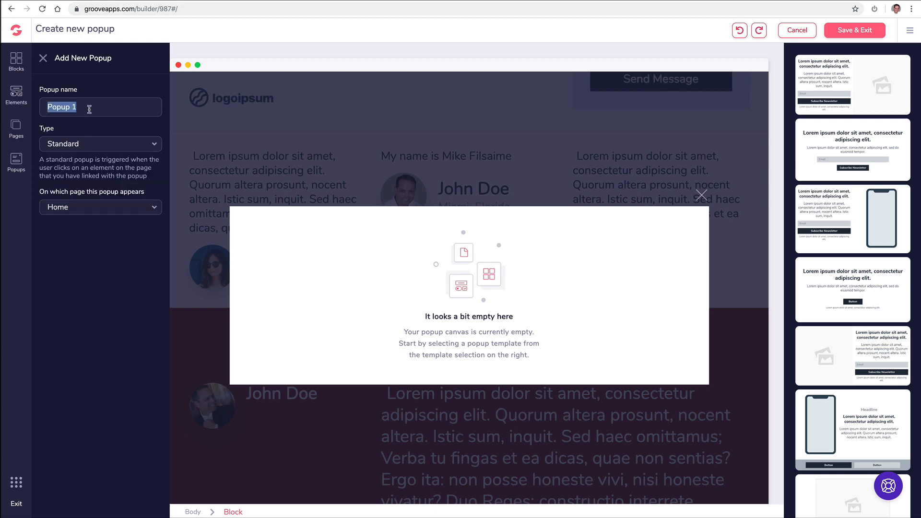
text(Button)
click(88, 212)
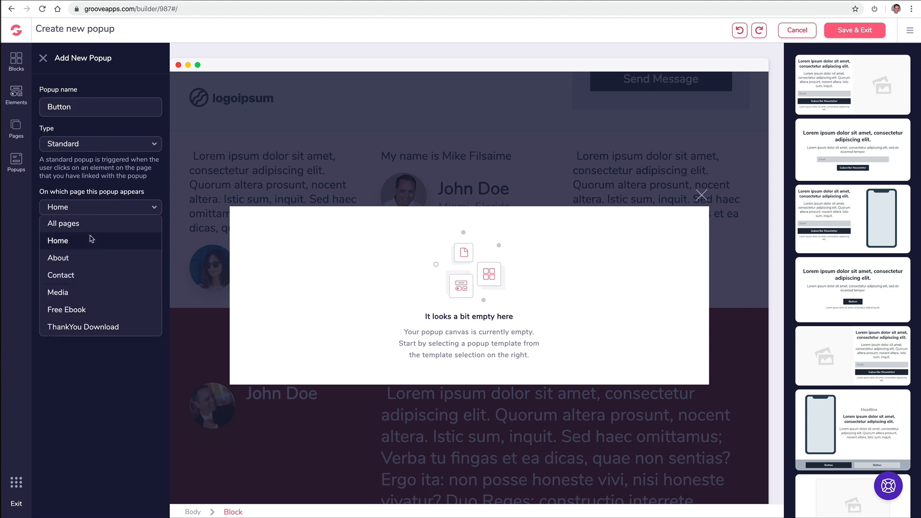
click(90, 212)
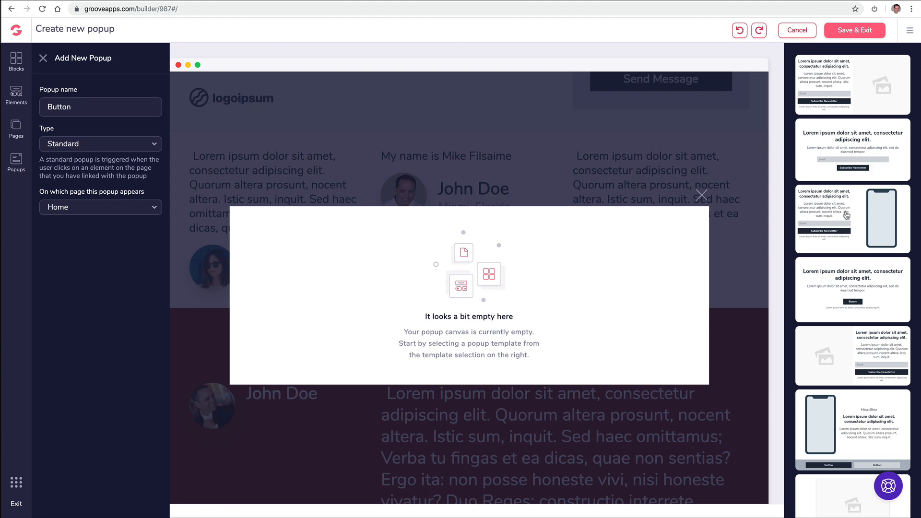
Step: Apply the centered newsletter template with an email field and Subscribe Newsletter button to the popup and save it
drag(849, 141, 534, 249)
click(841, 150)
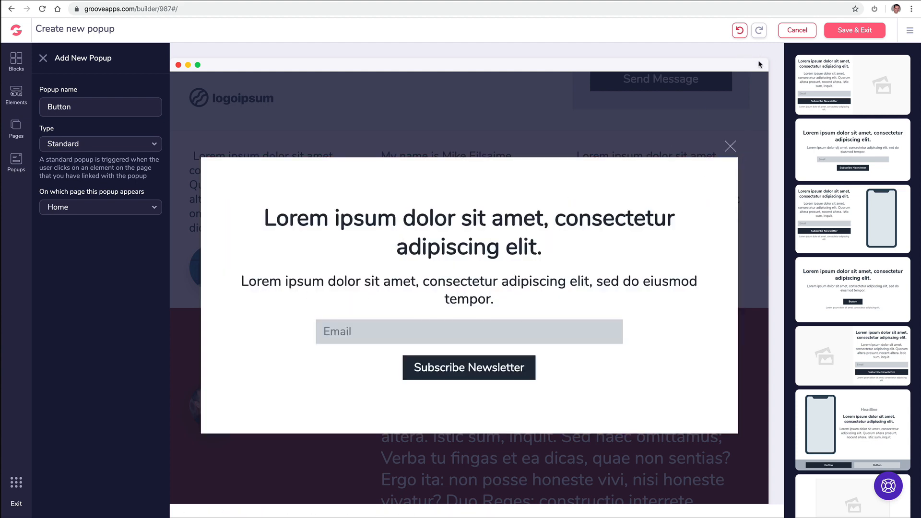
click(844, 32)
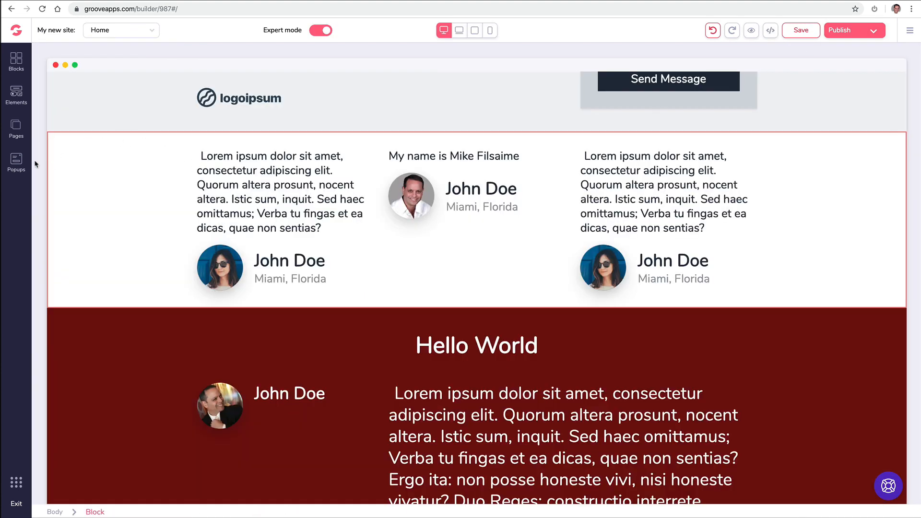
Step: Create another popup named Exit with type Exit, set to show on every visit to the Home page
click(22, 162)
click(156, 60)
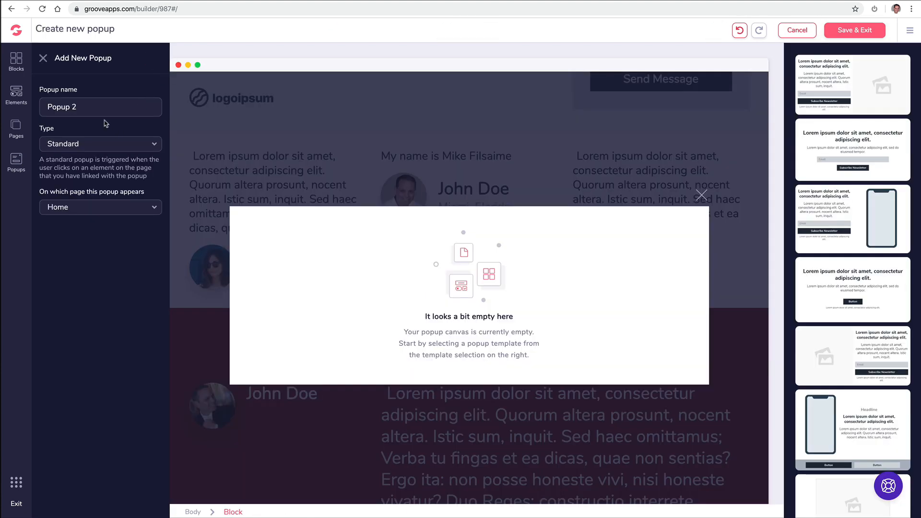
triple_click(95, 109)
text(Exit)
click(89, 145)
click(75, 192)
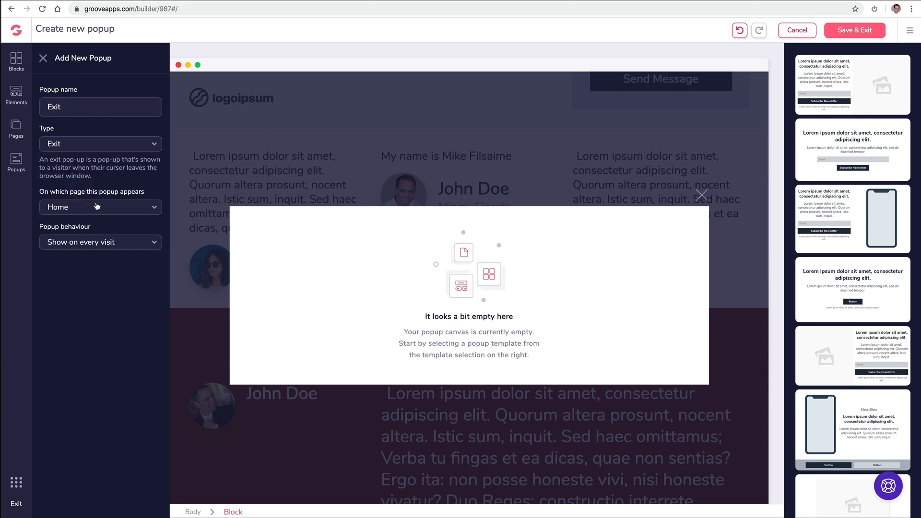
click(96, 244)
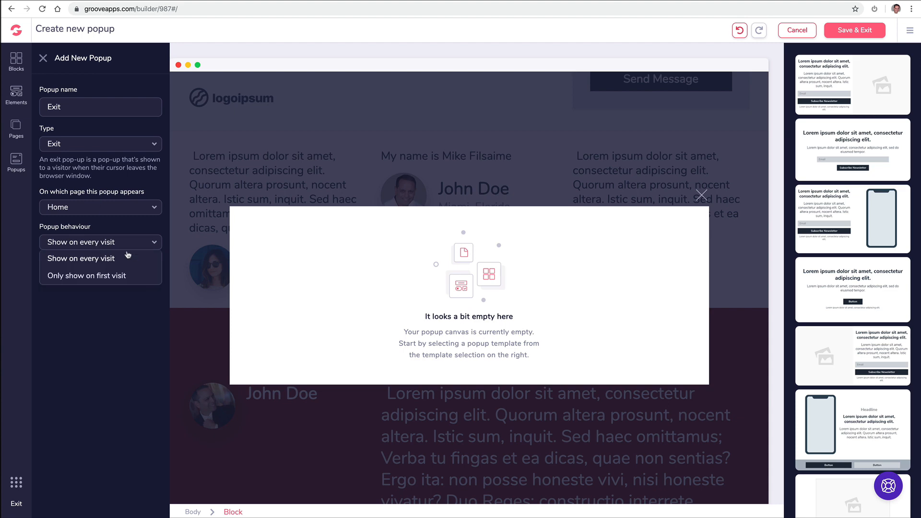
click(113, 262)
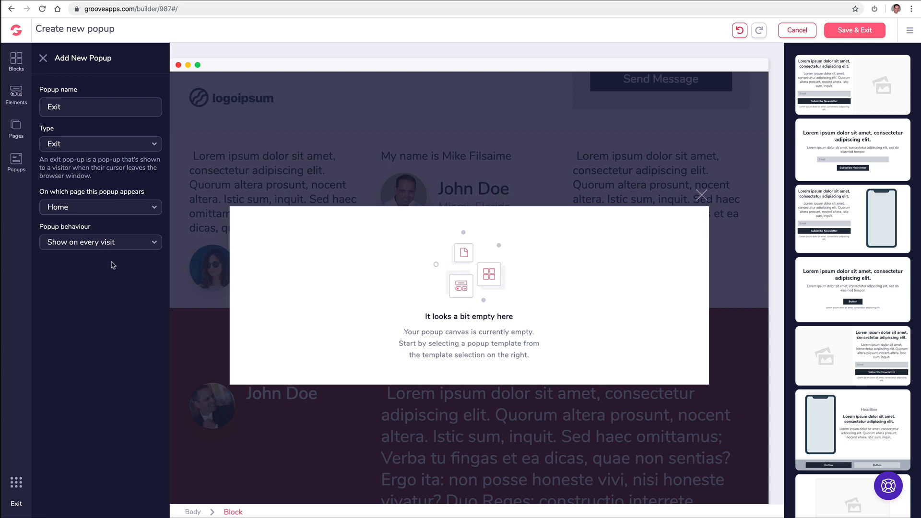
Step: Apply the countdown template to the Exit popup, view the countdown's functionality settings and save the popup
scroll(857, 238, down, 7)
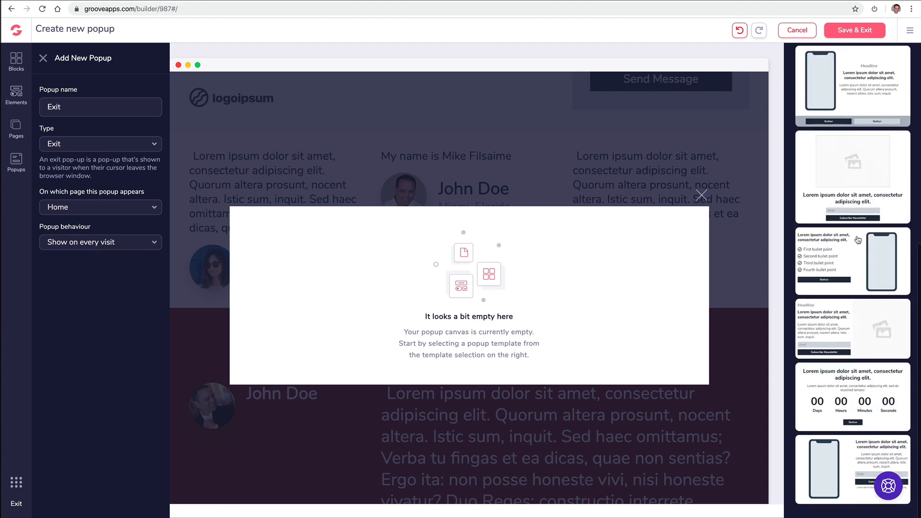
click(837, 410)
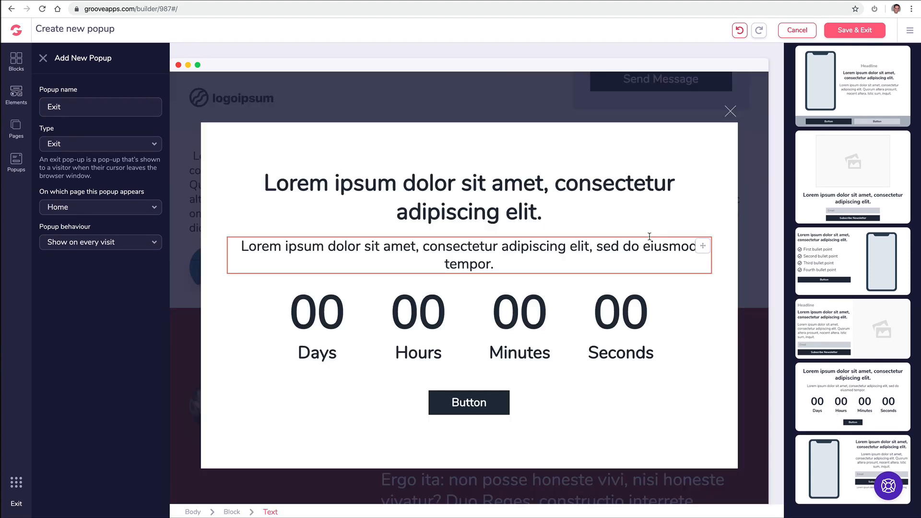
click(389, 329)
click(431, 270)
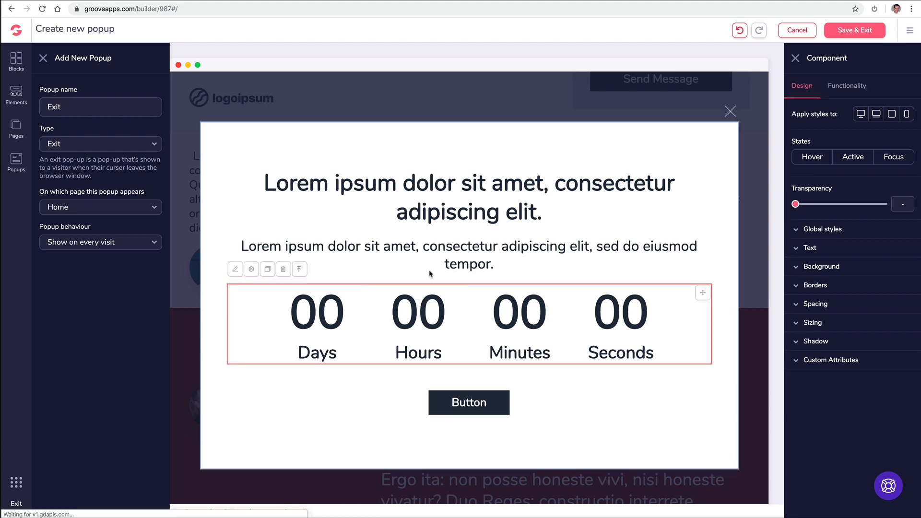
click(840, 88)
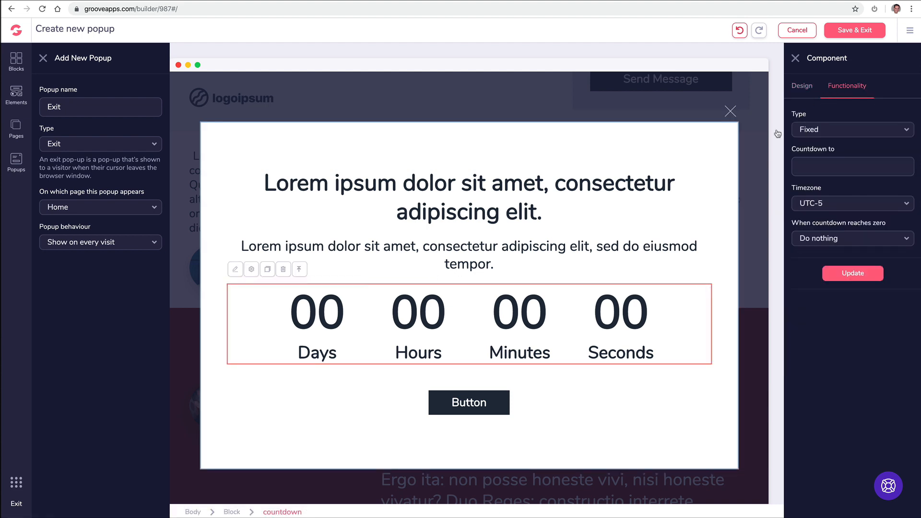
click(855, 30)
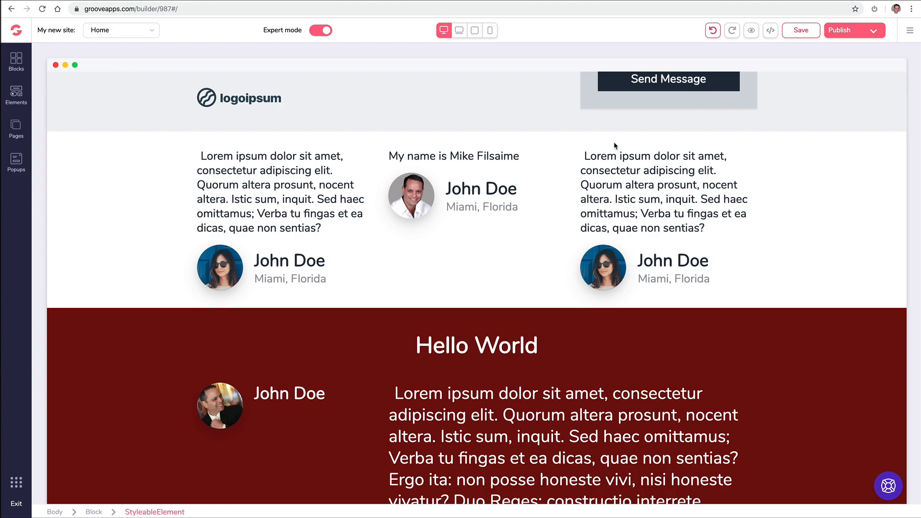
Step: Enter Download as the text of the dark button beneath the hero section's headline
scroll(504, 176, up, 3)
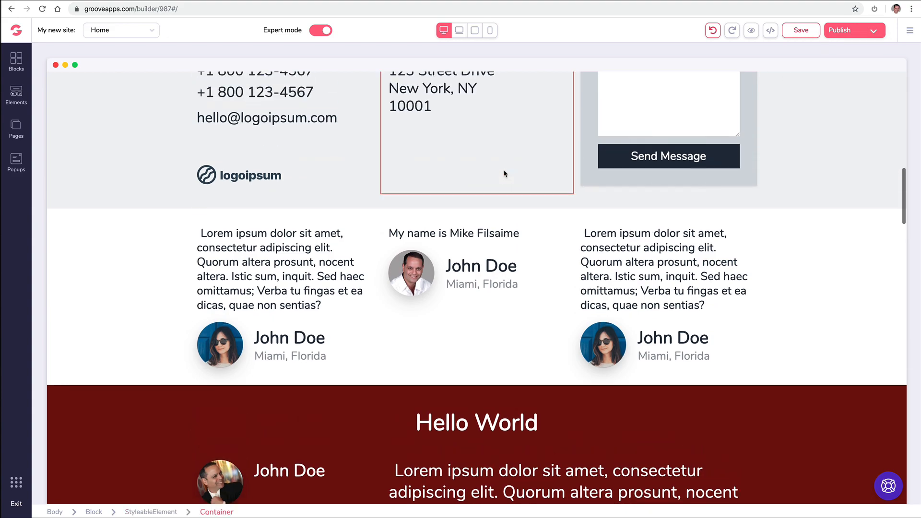
scroll(504, 172, down, 4)
scroll(506, 172, up, 3)
scroll(507, 169, up, 10)
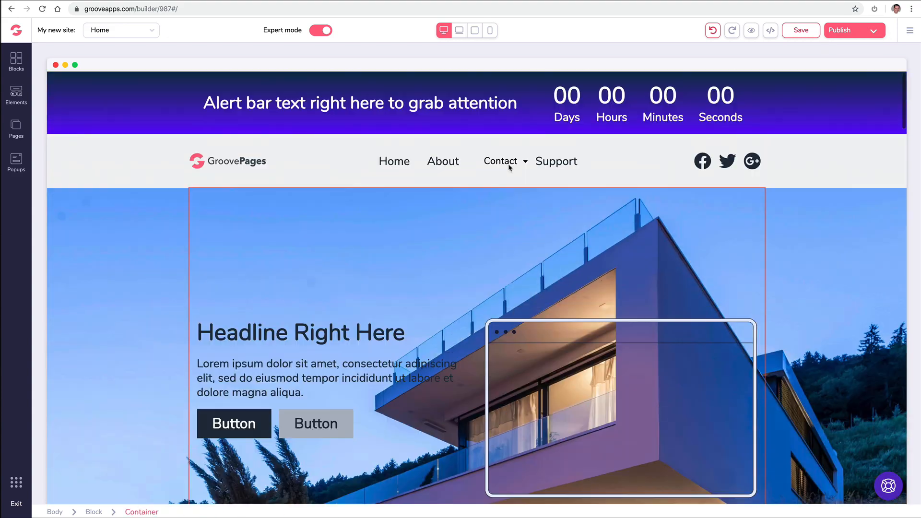
scroll(502, 177, down, 2)
click(233, 322)
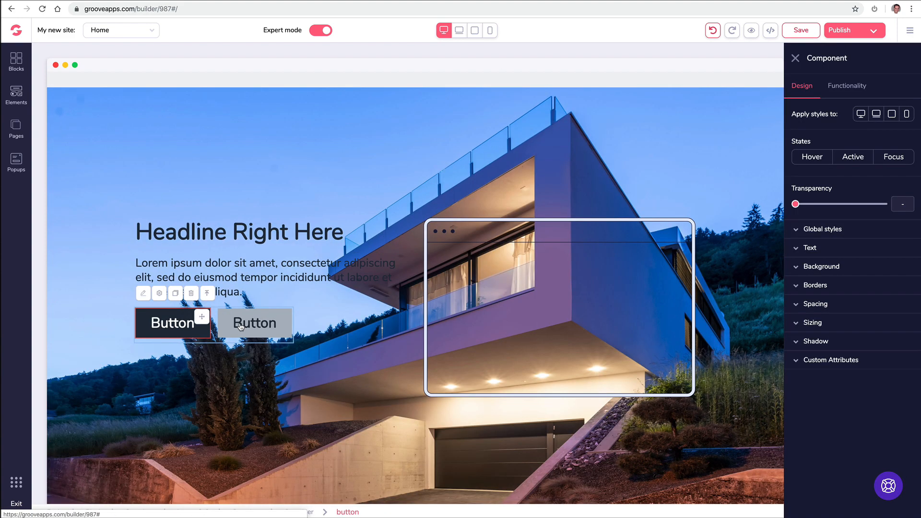
click(847, 86)
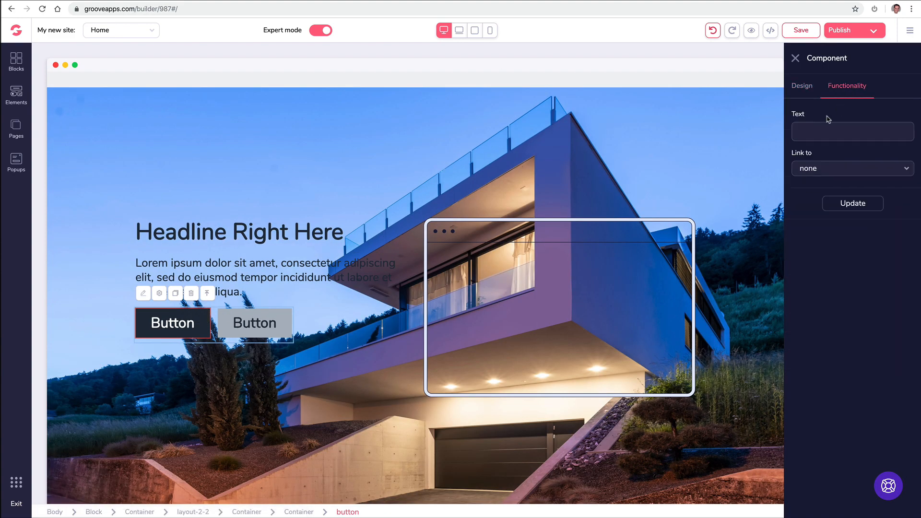
click(810, 132)
text(Download)
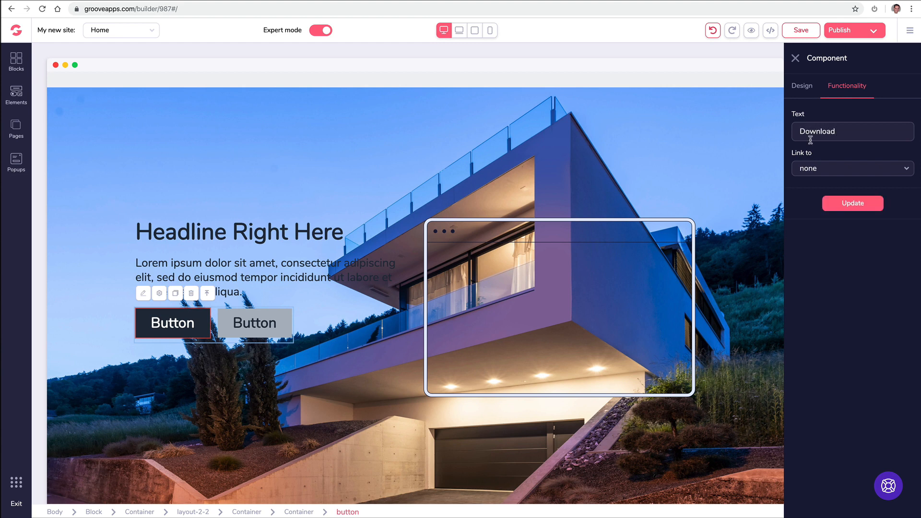
Step: Link the dark hero button to the popup named Button, update it and save the page
click(818, 169)
click(812, 253)
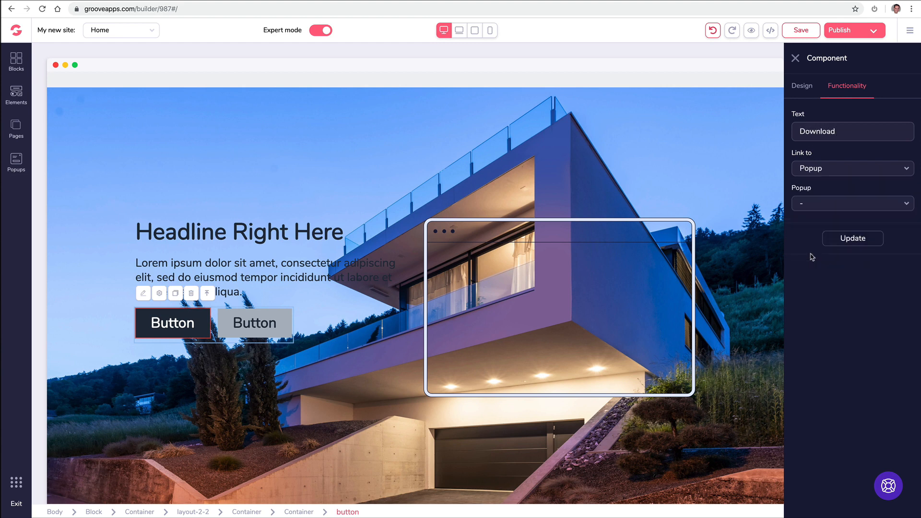
click(815, 209)
click(808, 214)
click(850, 238)
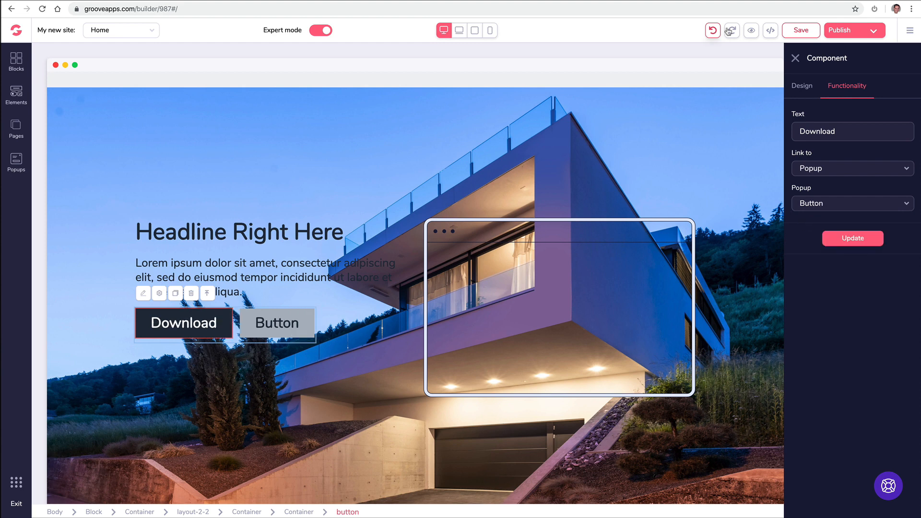
click(800, 30)
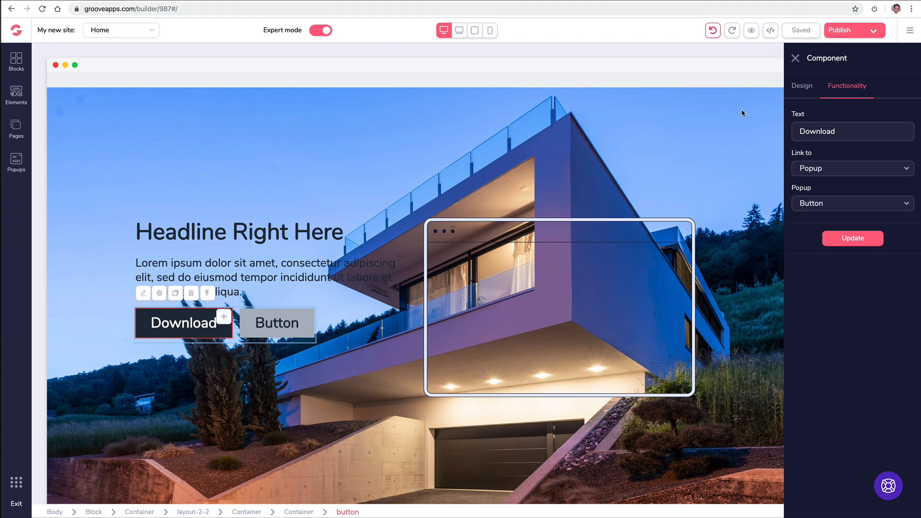
Step: Preview the page and test both the exit popup and the Download button's popup, closing each one
click(750, 30)
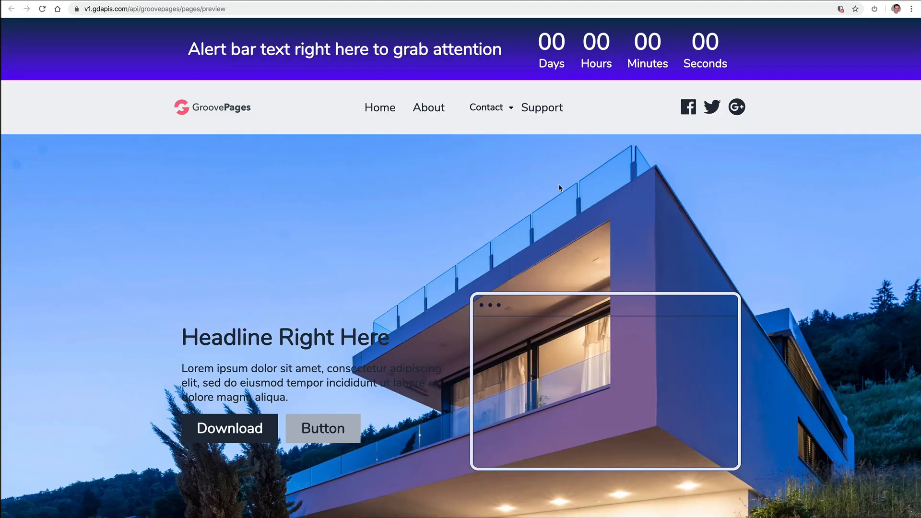
mouse_move(699, 4)
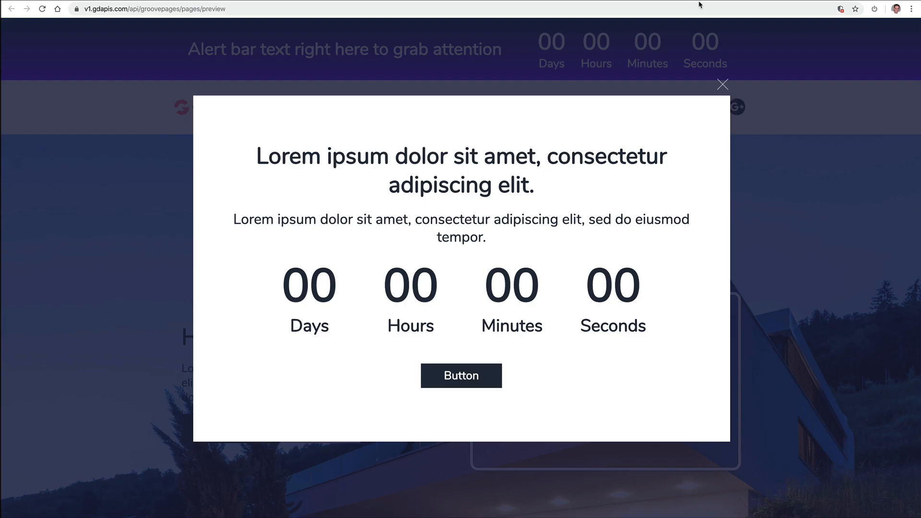
click(722, 85)
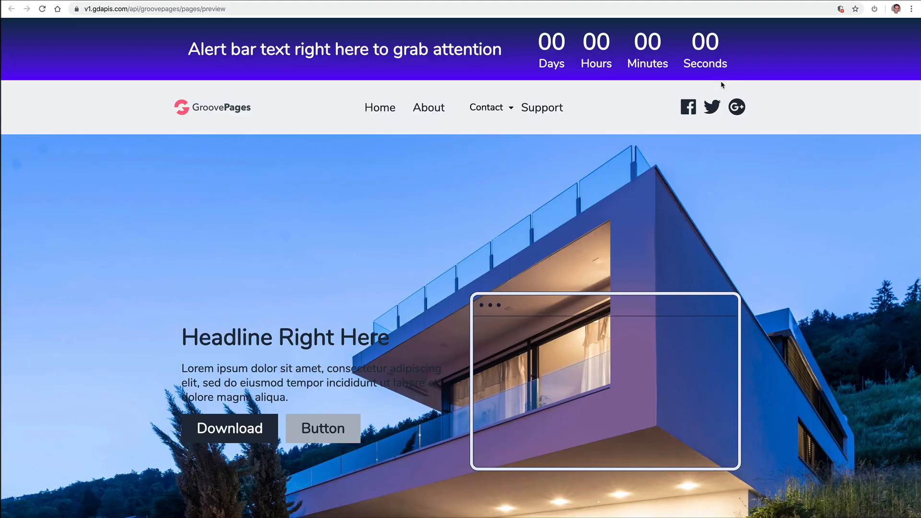
click(223, 428)
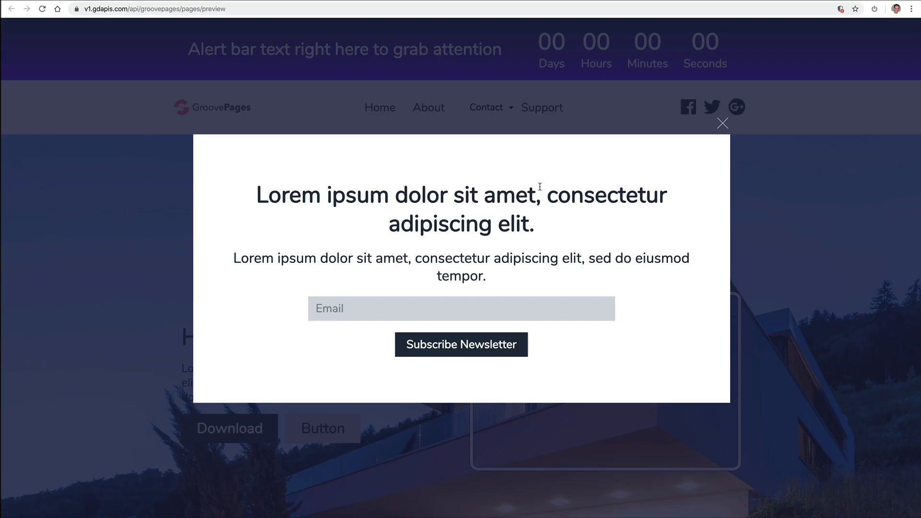
click(723, 123)
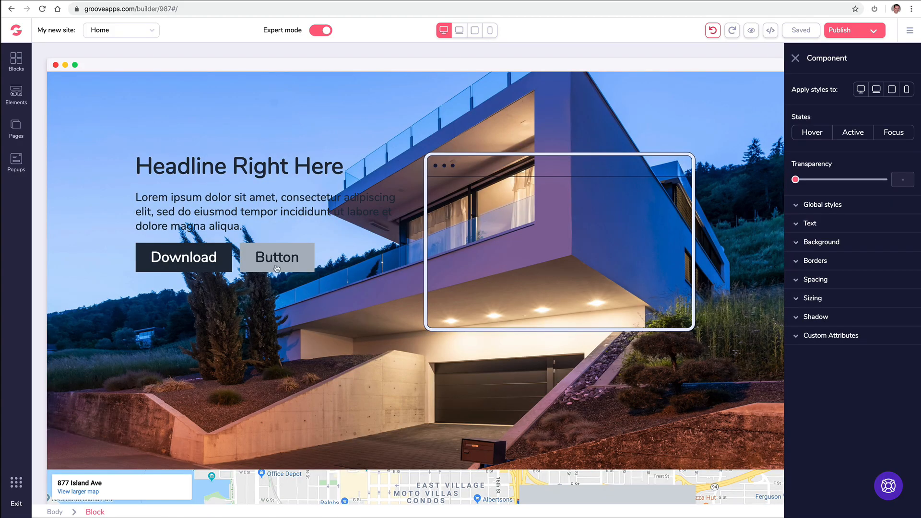
Step: Give the hero's Download button a black background and yellow text
click(194, 255)
click(198, 255)
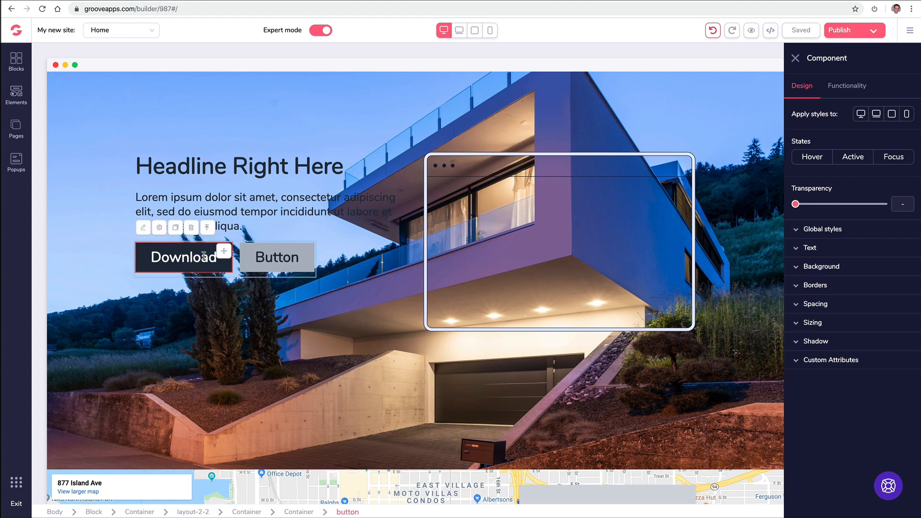
click(819, 268)
click(903, 286)
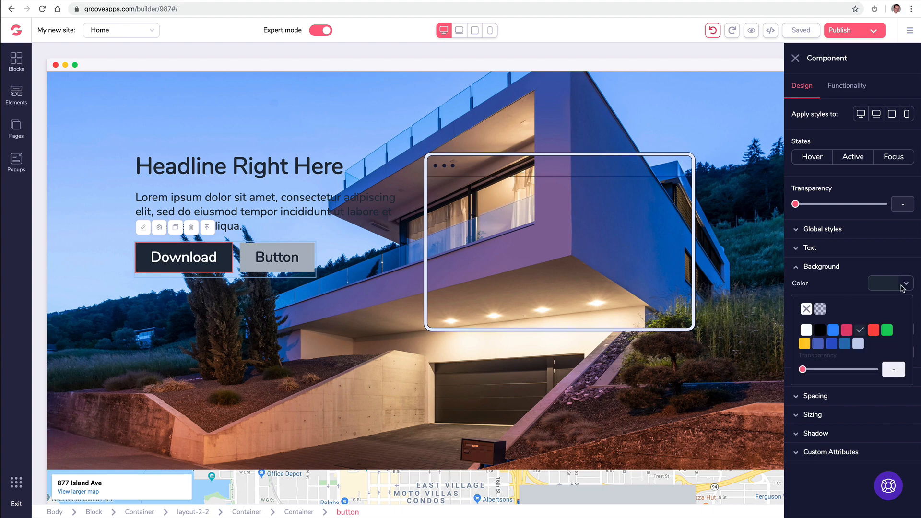
click(820, 330)
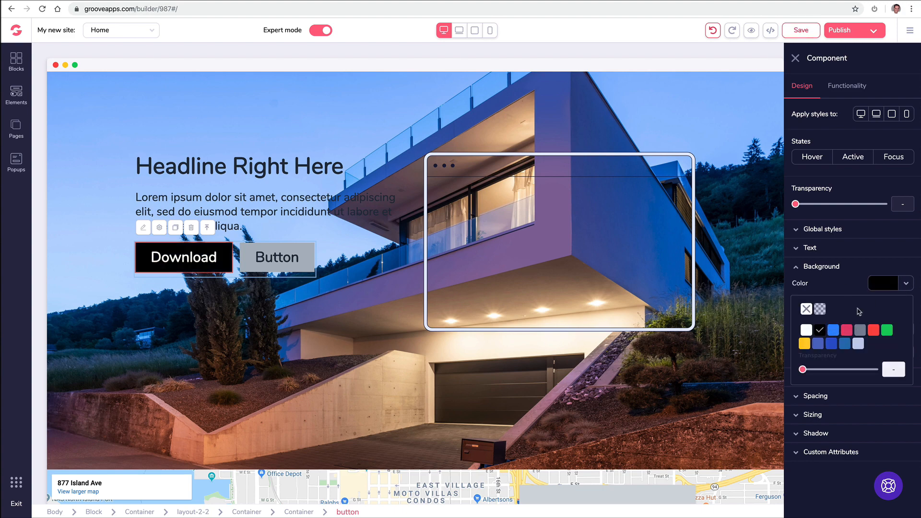
click(873, 247)
click(890, 288)
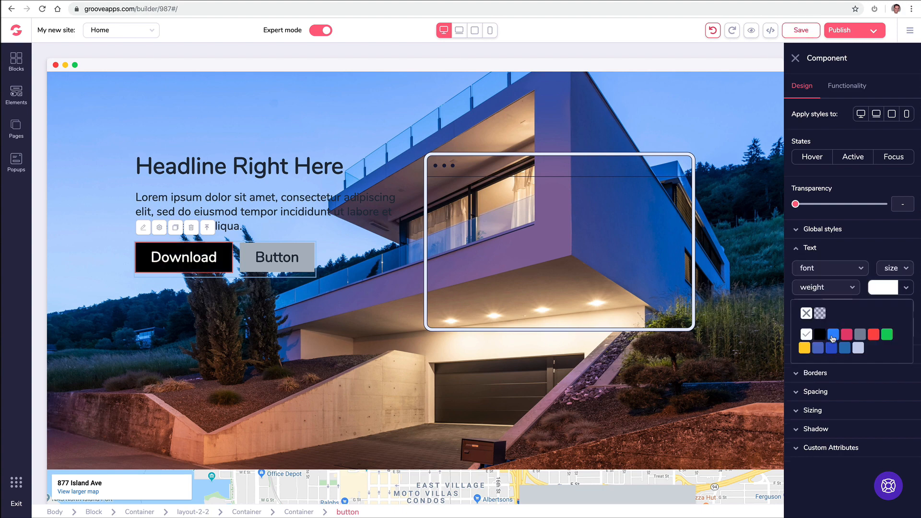
mouse_move(808, 345)
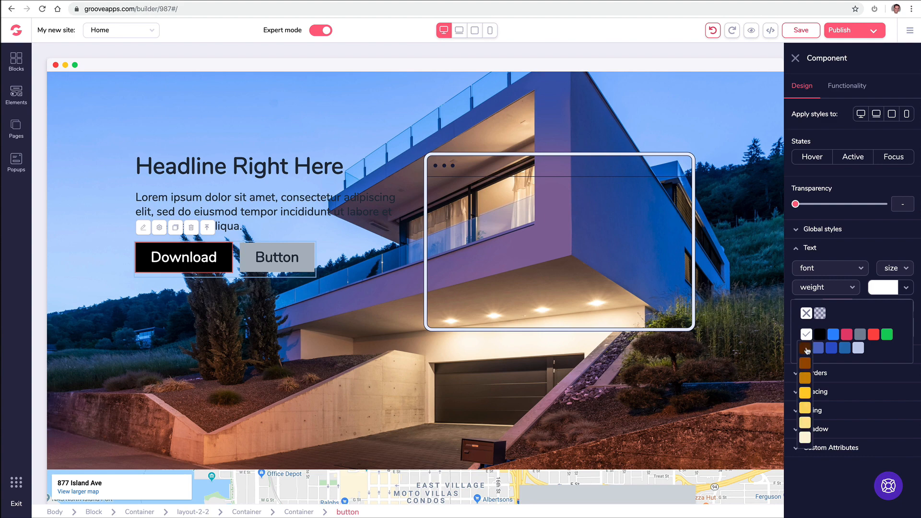
click(806, 393)
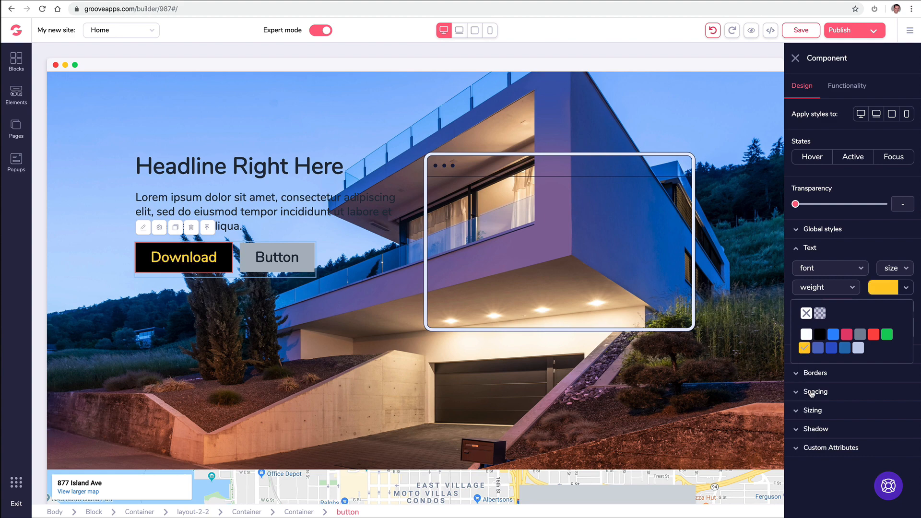
Step: Create a new global style named Black Yellow from the Download button's styling
click(861, 232)
click(825, 252)
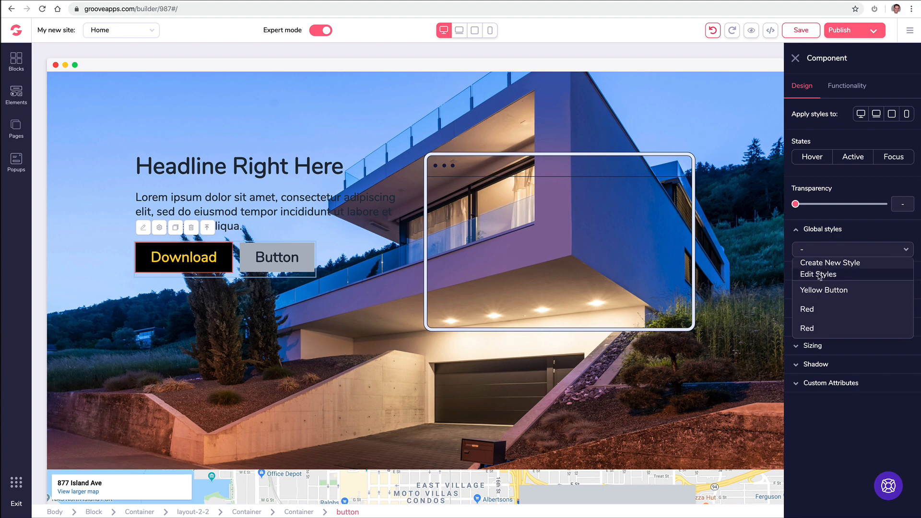
click(821, 262)
text(Black Yellow)
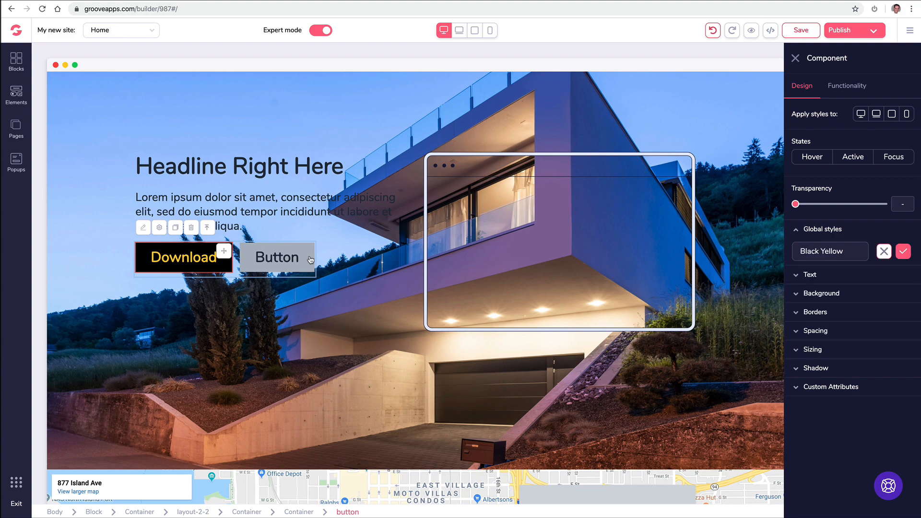
Step: Apply the Black Yellow global style to the grey button beside Download in the hero section
click(289, 256)
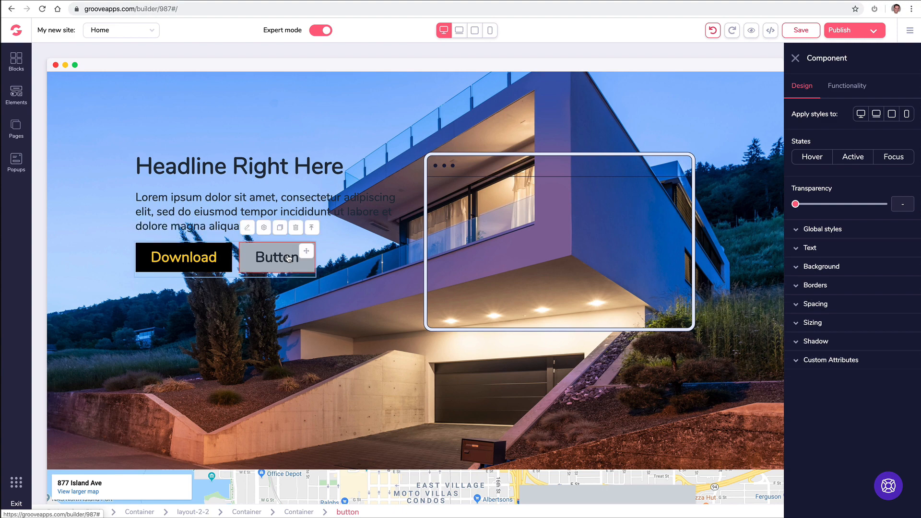
click(805, 229)
click(814, 250)
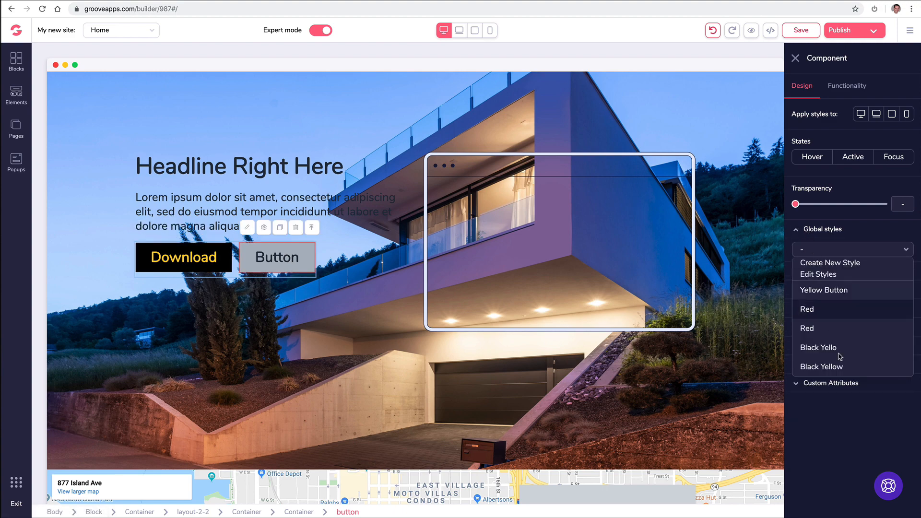
click(829, 367)
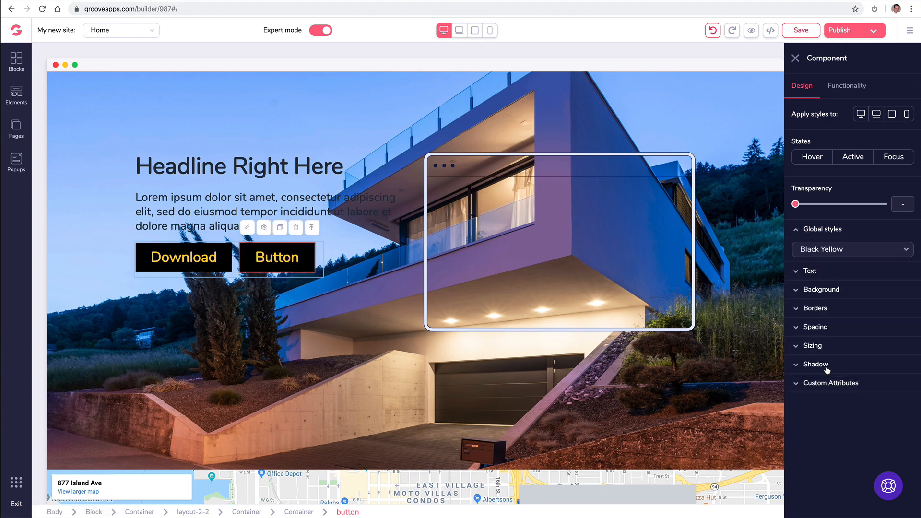
click(342, 328)
Step: Apply the Black Yellow global style to the contact form's Send Message button
scroll(355, 326, down, 15)
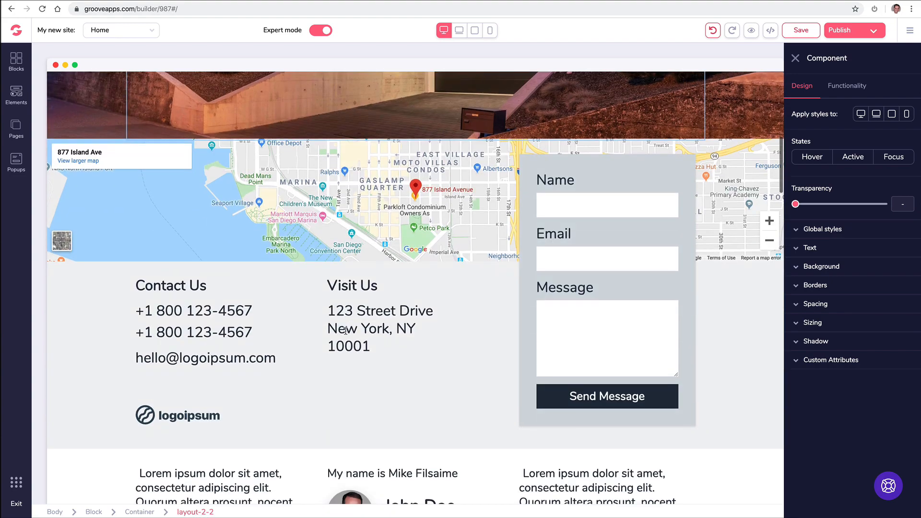
click(578, 240)
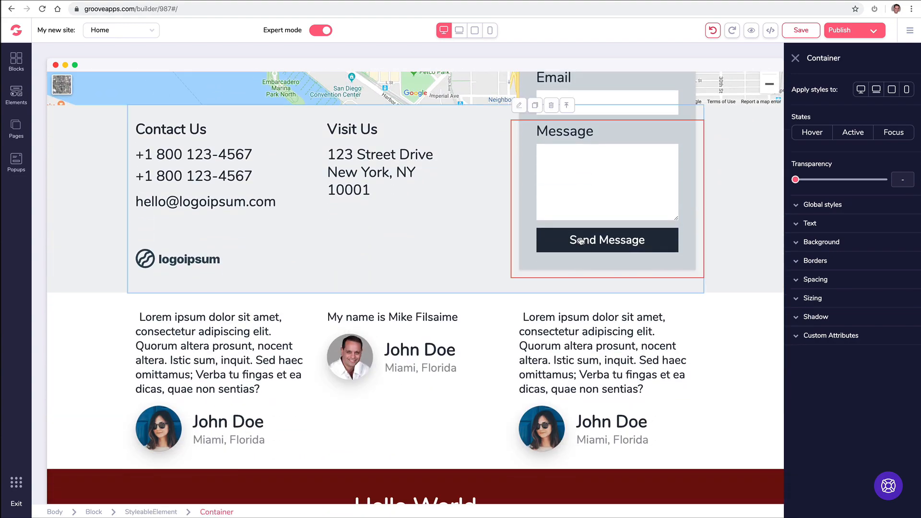
click(582, 241)
click(802, 231)
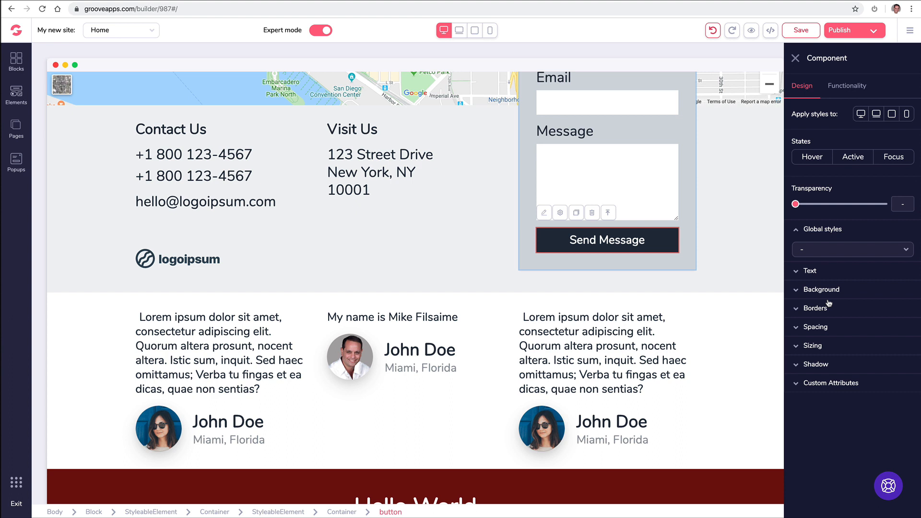
click(821, 250)
click(817, 367)
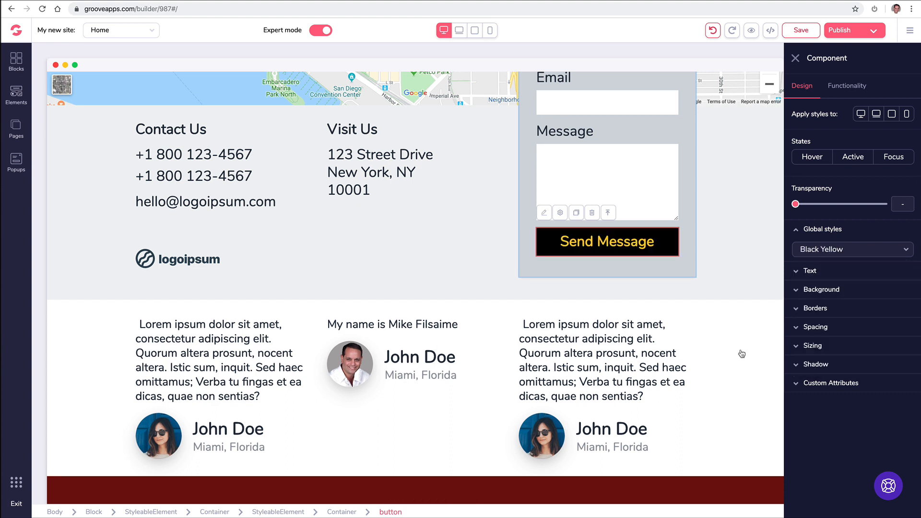
click(390, 260)
Step: Examine the page layout in the phone, tablet and laptop views, ending in the desktop view
scroll(202, 247, up, 3)
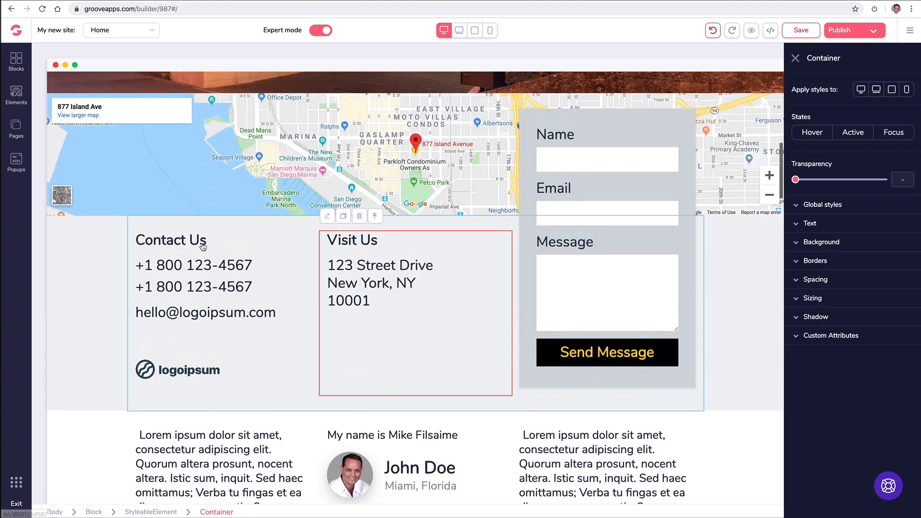
scroll(202, 243, up, 10)
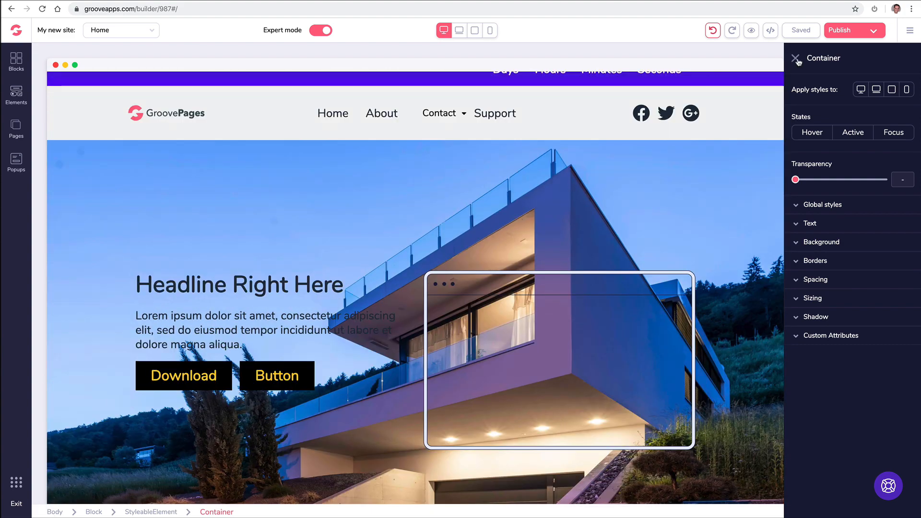
scroll(721, 140, down, 3)
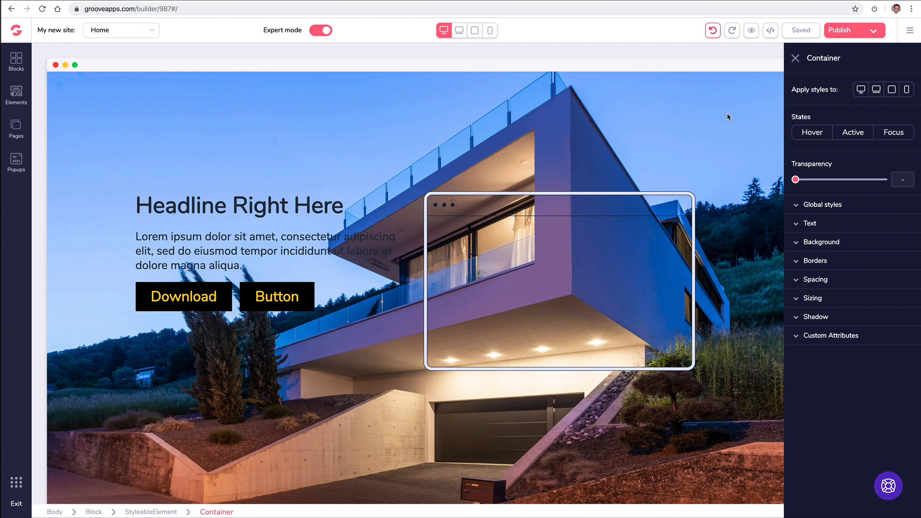
click(490, 30)
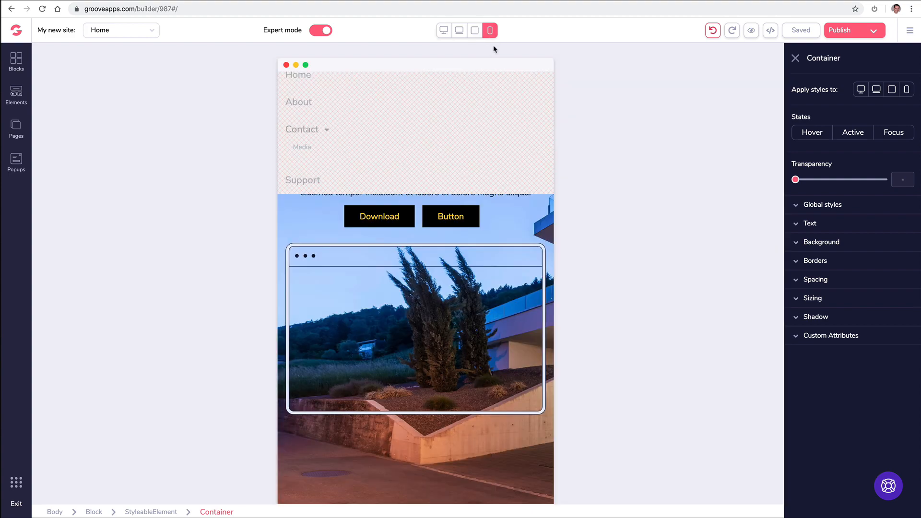
scroll(499, 82, down, 20)
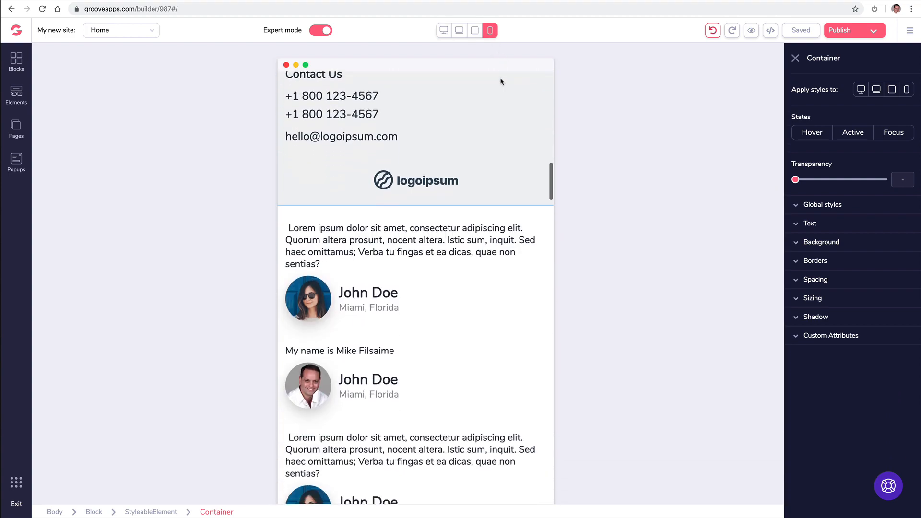
click(474, 31)
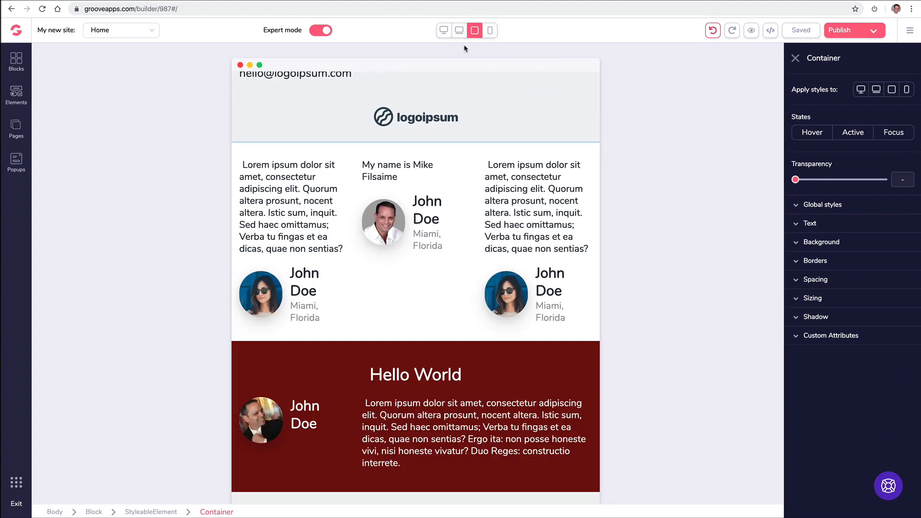
click(460, 31)
click(444, 30)
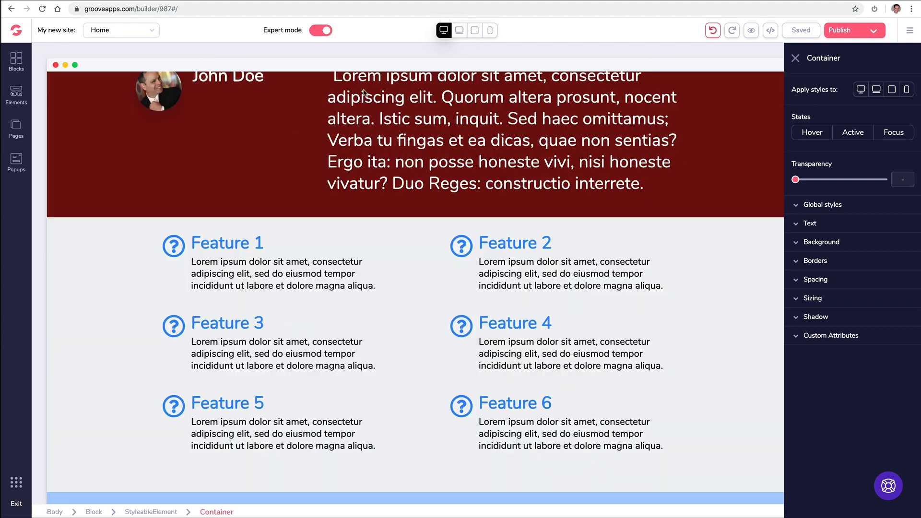
Step: Close the container's settings and review the desktop page from the features section up to the hero section
scroll(290, 148, up, 1)
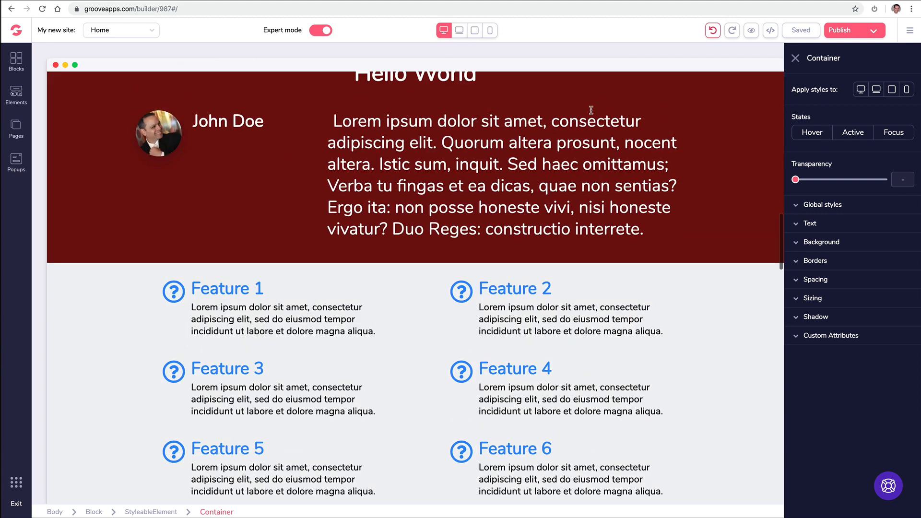
click(796, 59)
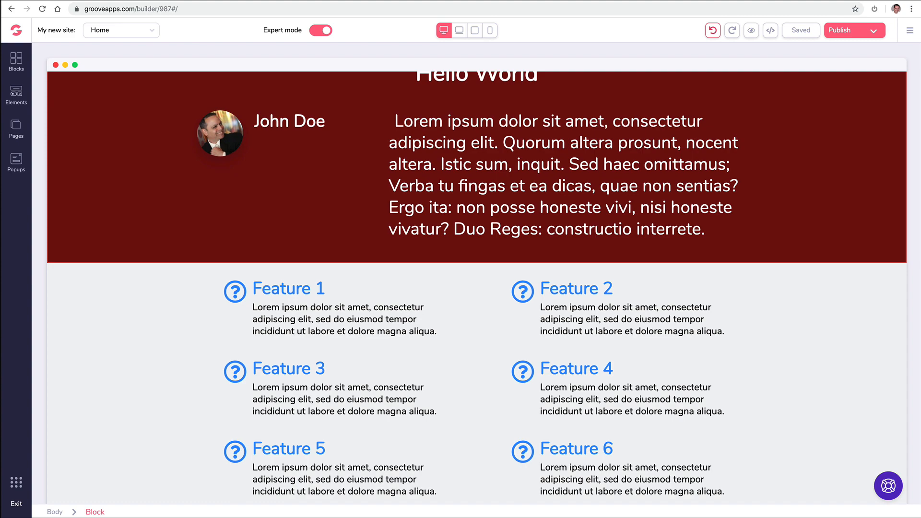
scroll(151, 238, up, 5)
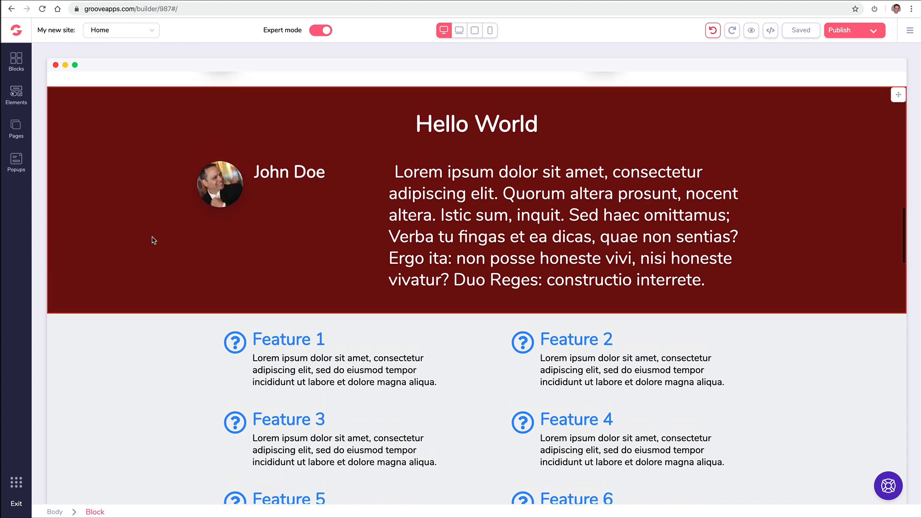
scroll(152, 239, up, 10)
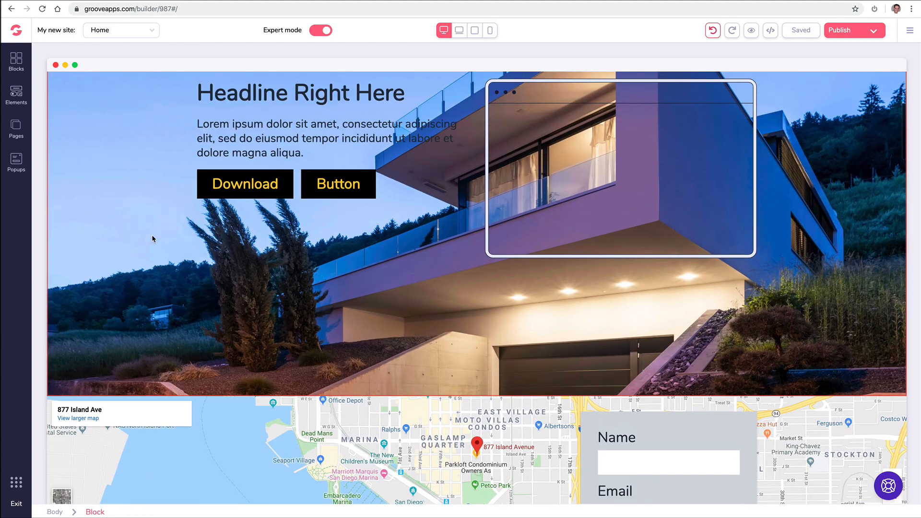
scroll(197, 183, up, 2)
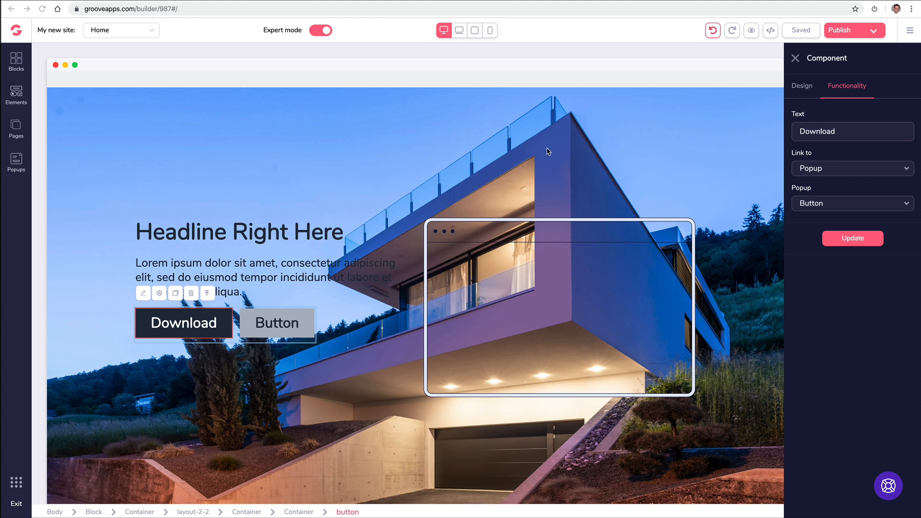
Step: Close the Download button's settings and examine the page blocks from the hero section down to the countdown and subscribe sections and back
click(796, 58)
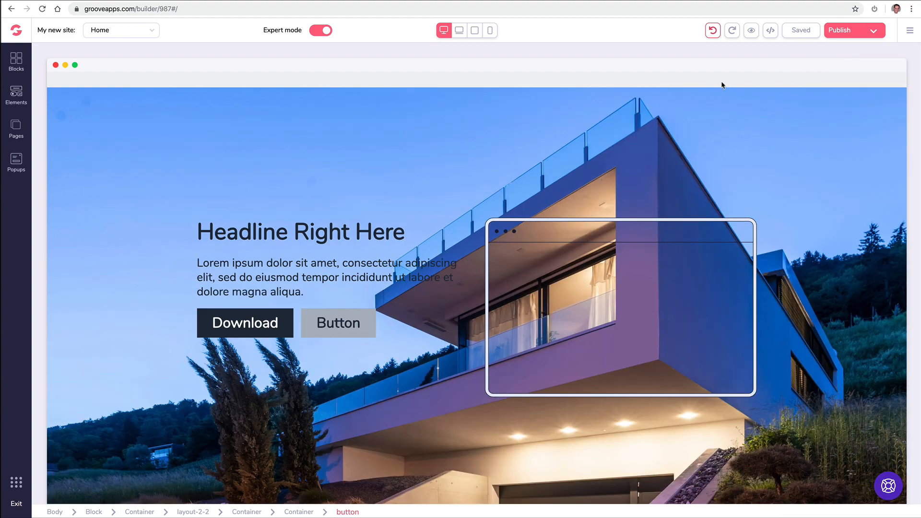
scroll(445, 181, down, 8)
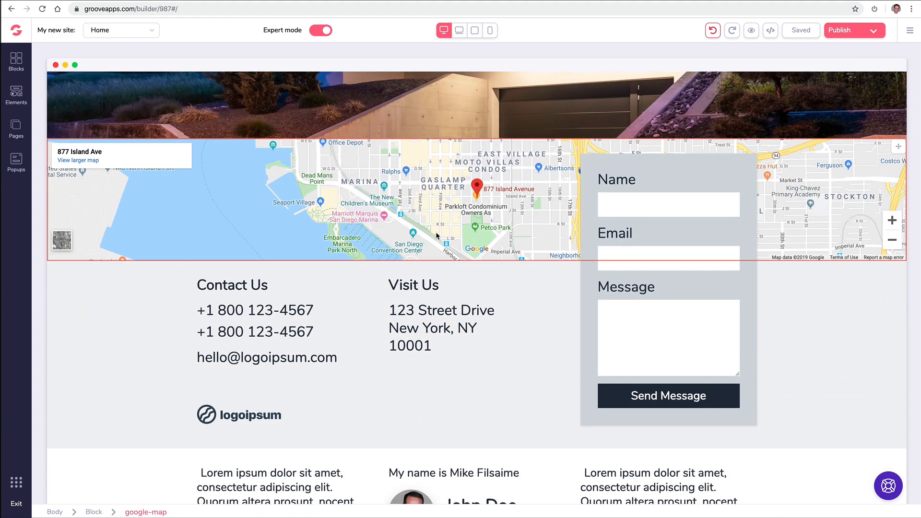
scroll(438, 238, down, 5)
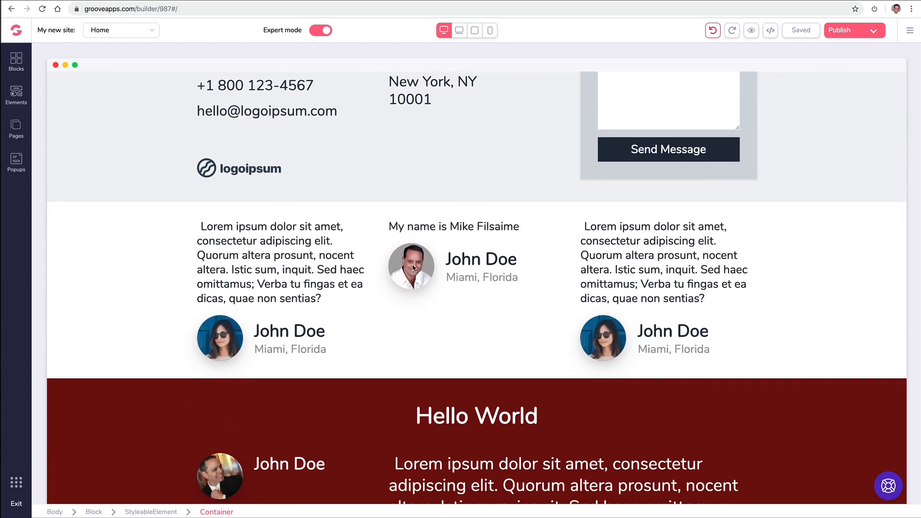
click(303, 245)
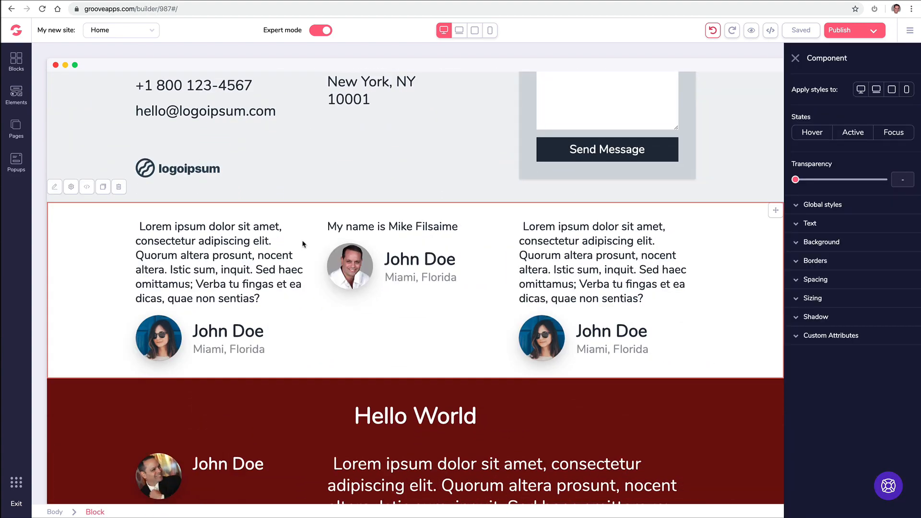
click(211, 406)
click(112, 395)
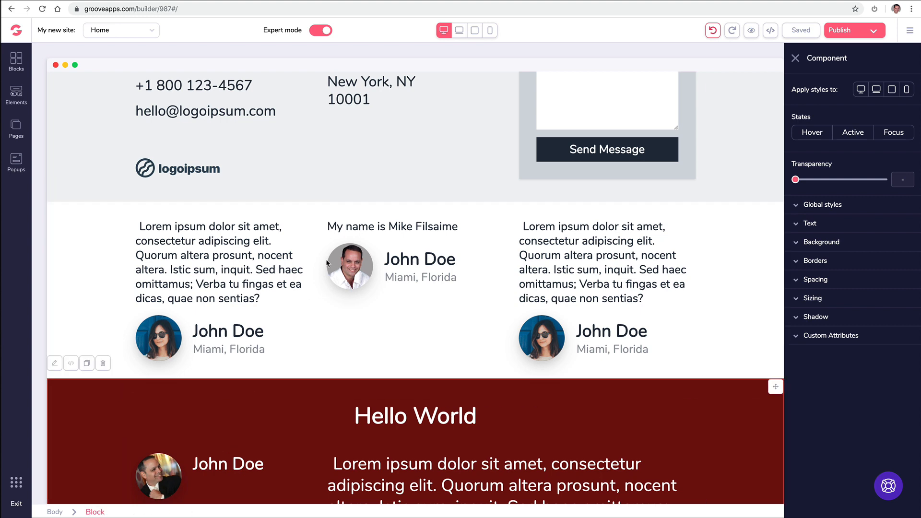
scroll(331, 264, down, 5)
scroll(330, 264, down, 5)
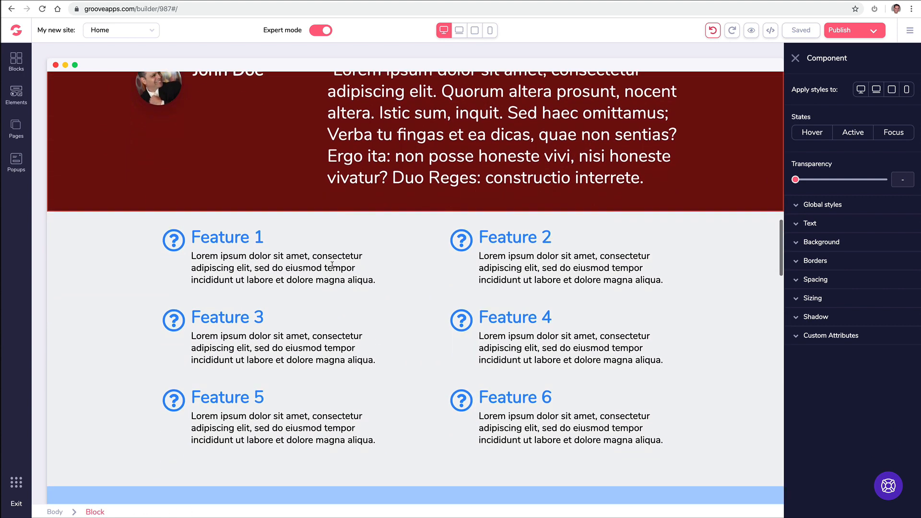
scroll(331, 267, down, 3)
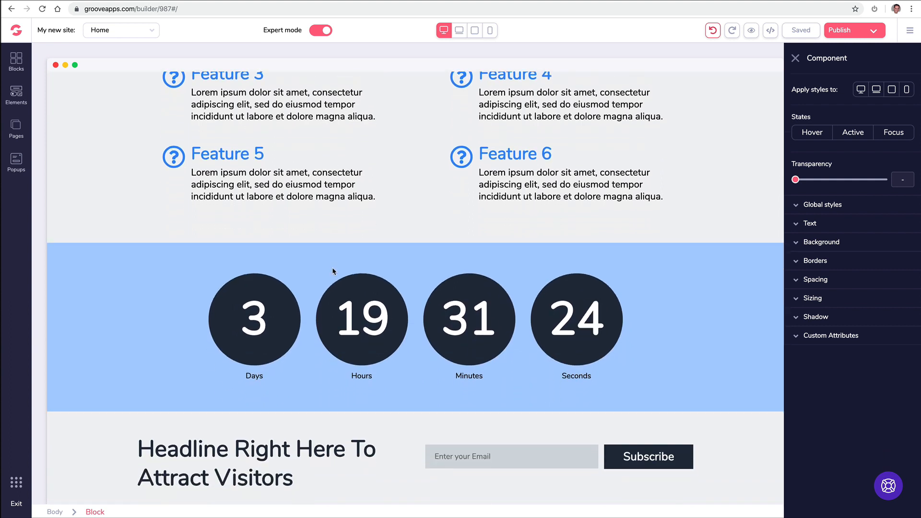
scroll(333, 272, up, 12)
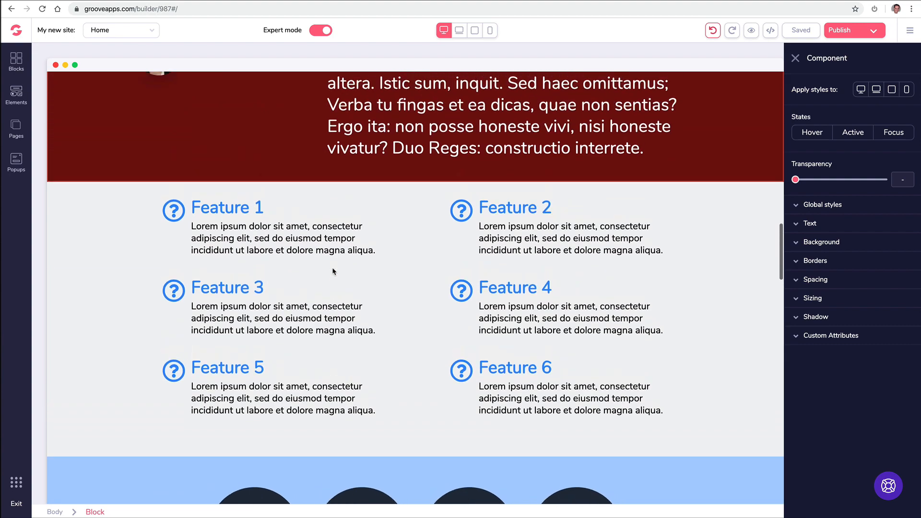
scroll(333, 271, up, 10)
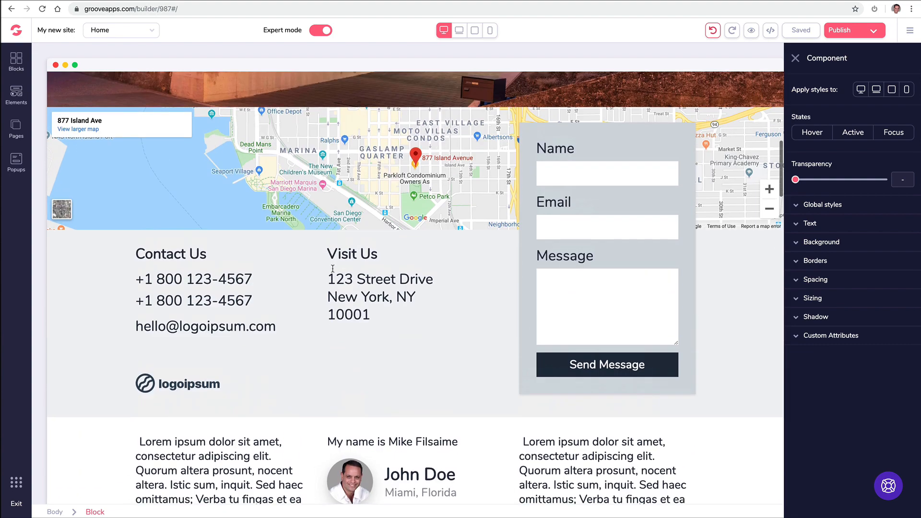
scroll(334, 271, up, 3)
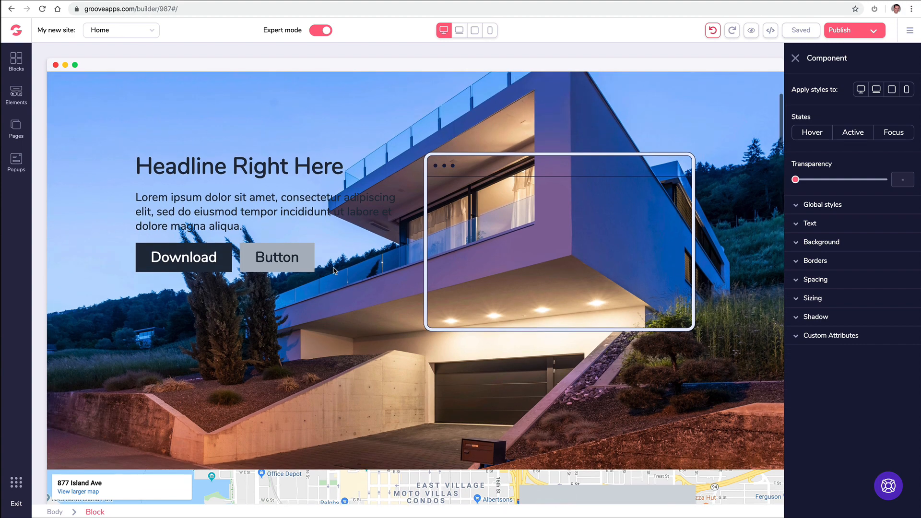